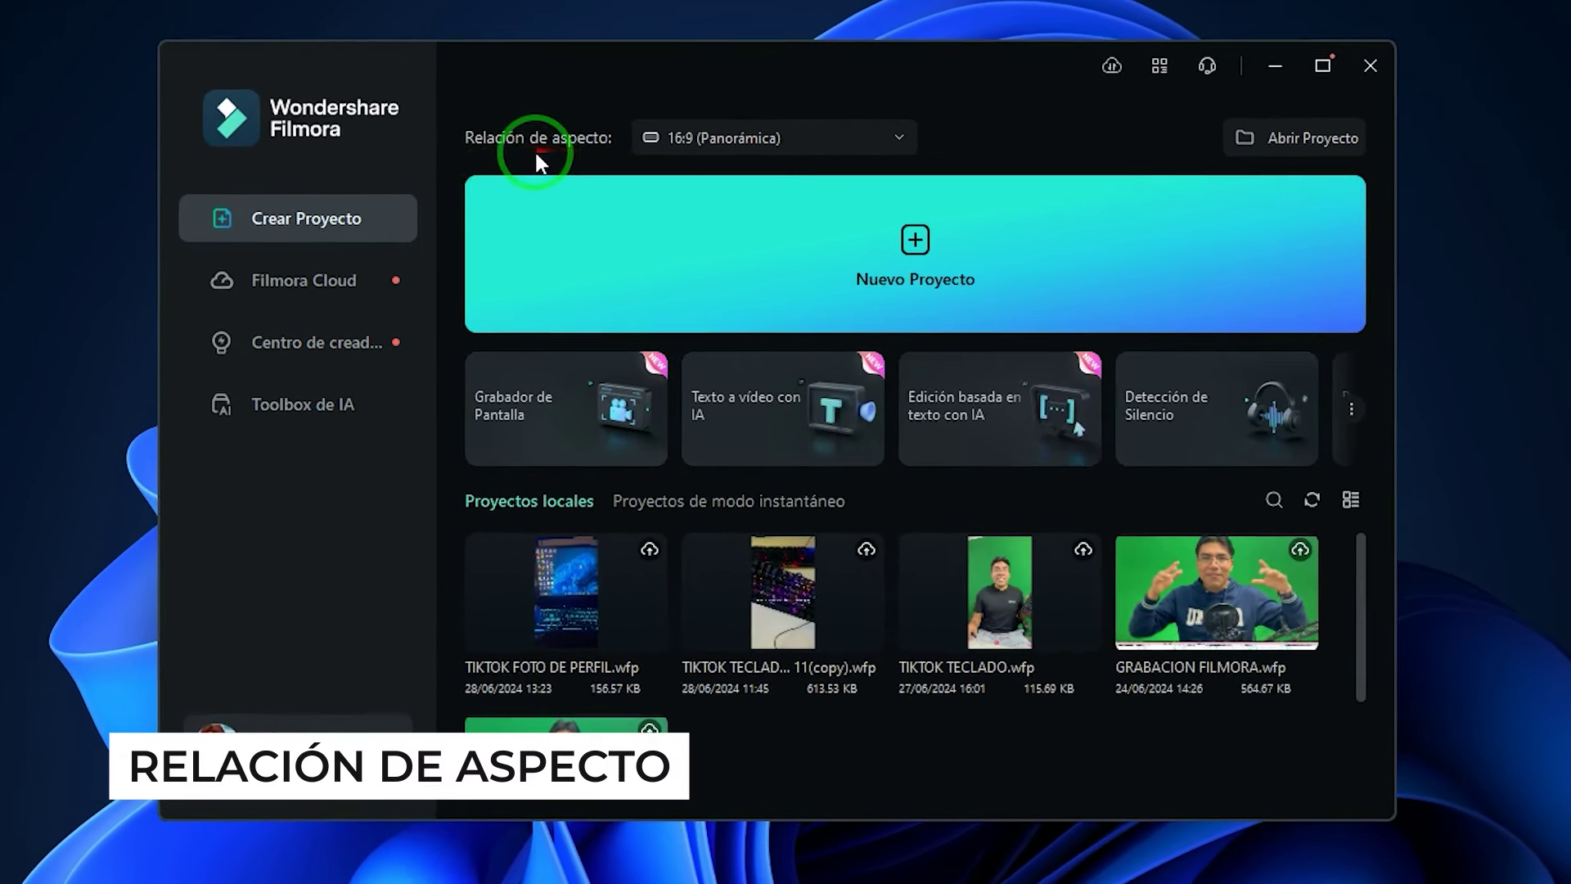
Set the new project's aspect ratio to 9:16 (Retrato)
left_click(743, 121)
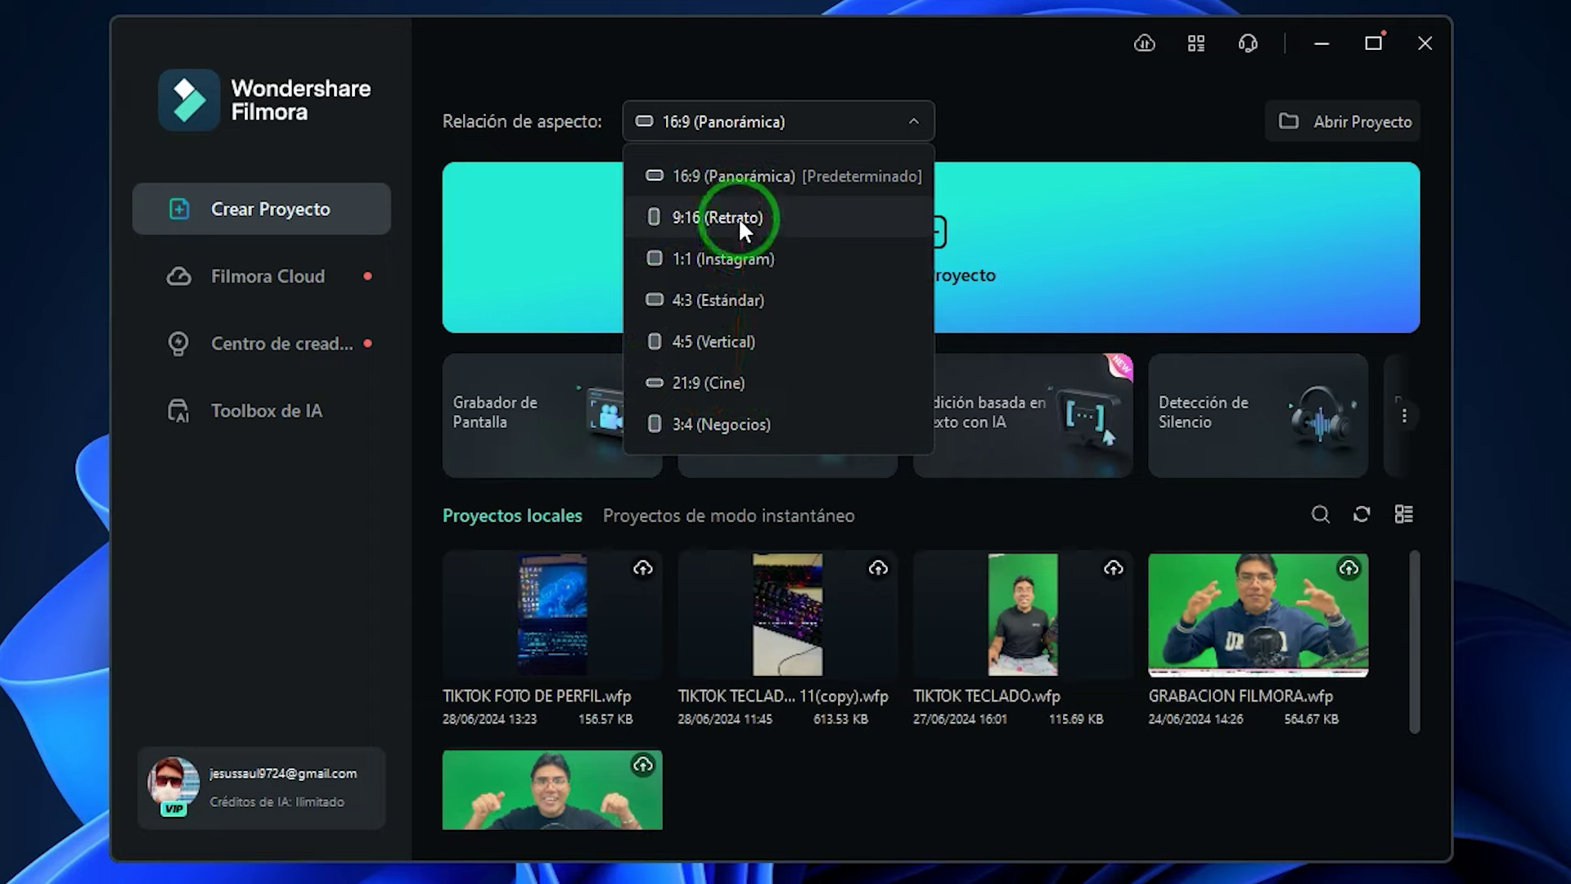
left_click(682, 215)
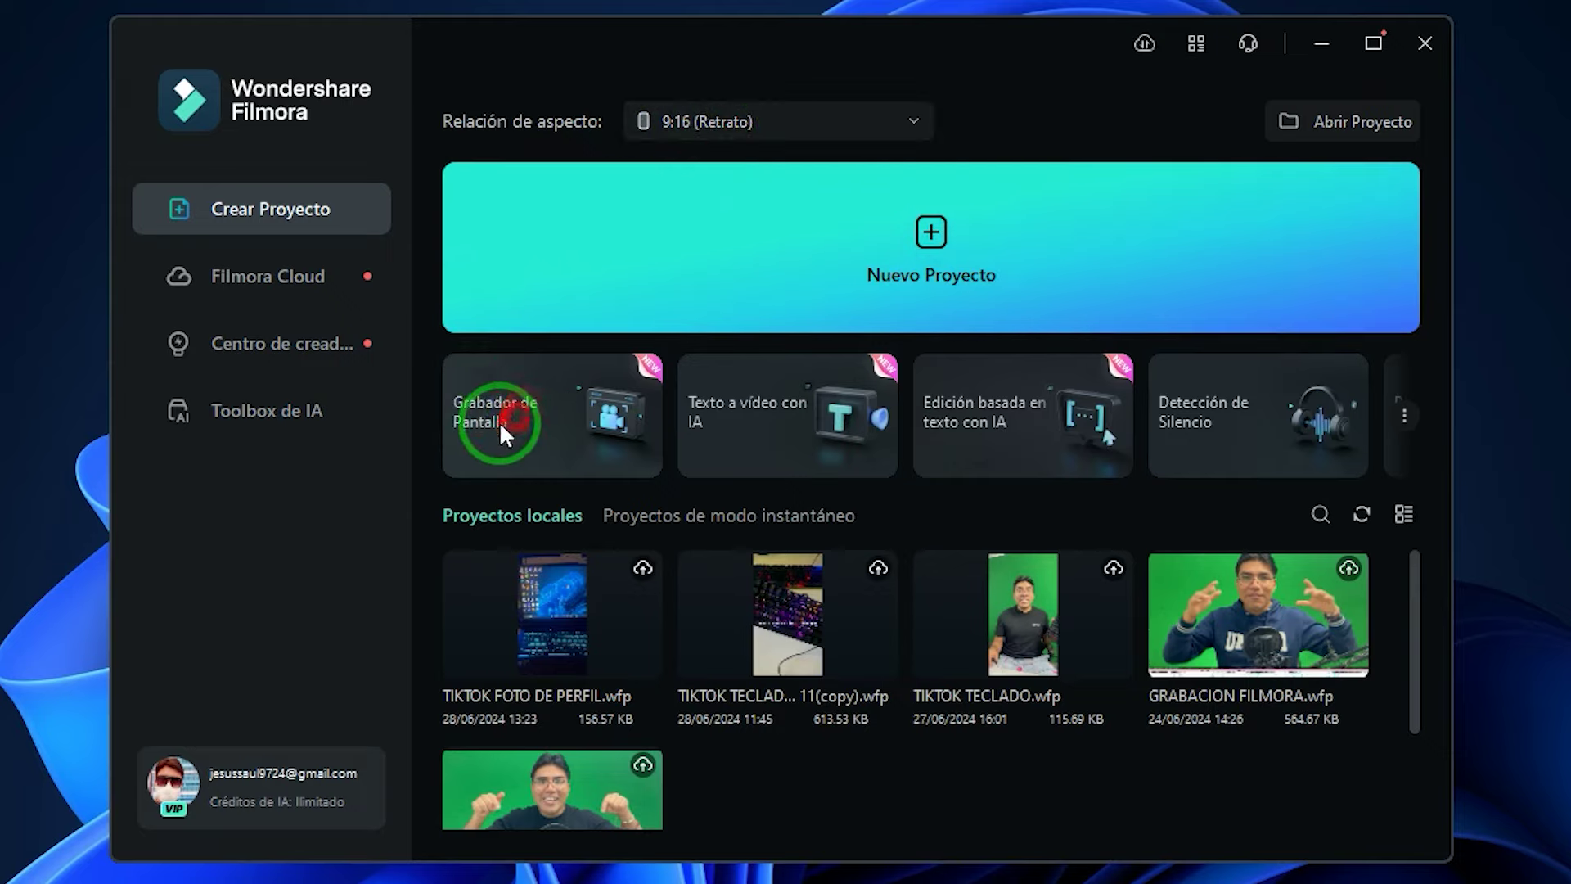
Examine the start screen's tool cards, their preview descriptions and the list of local projects
mouse_move(513, 424)
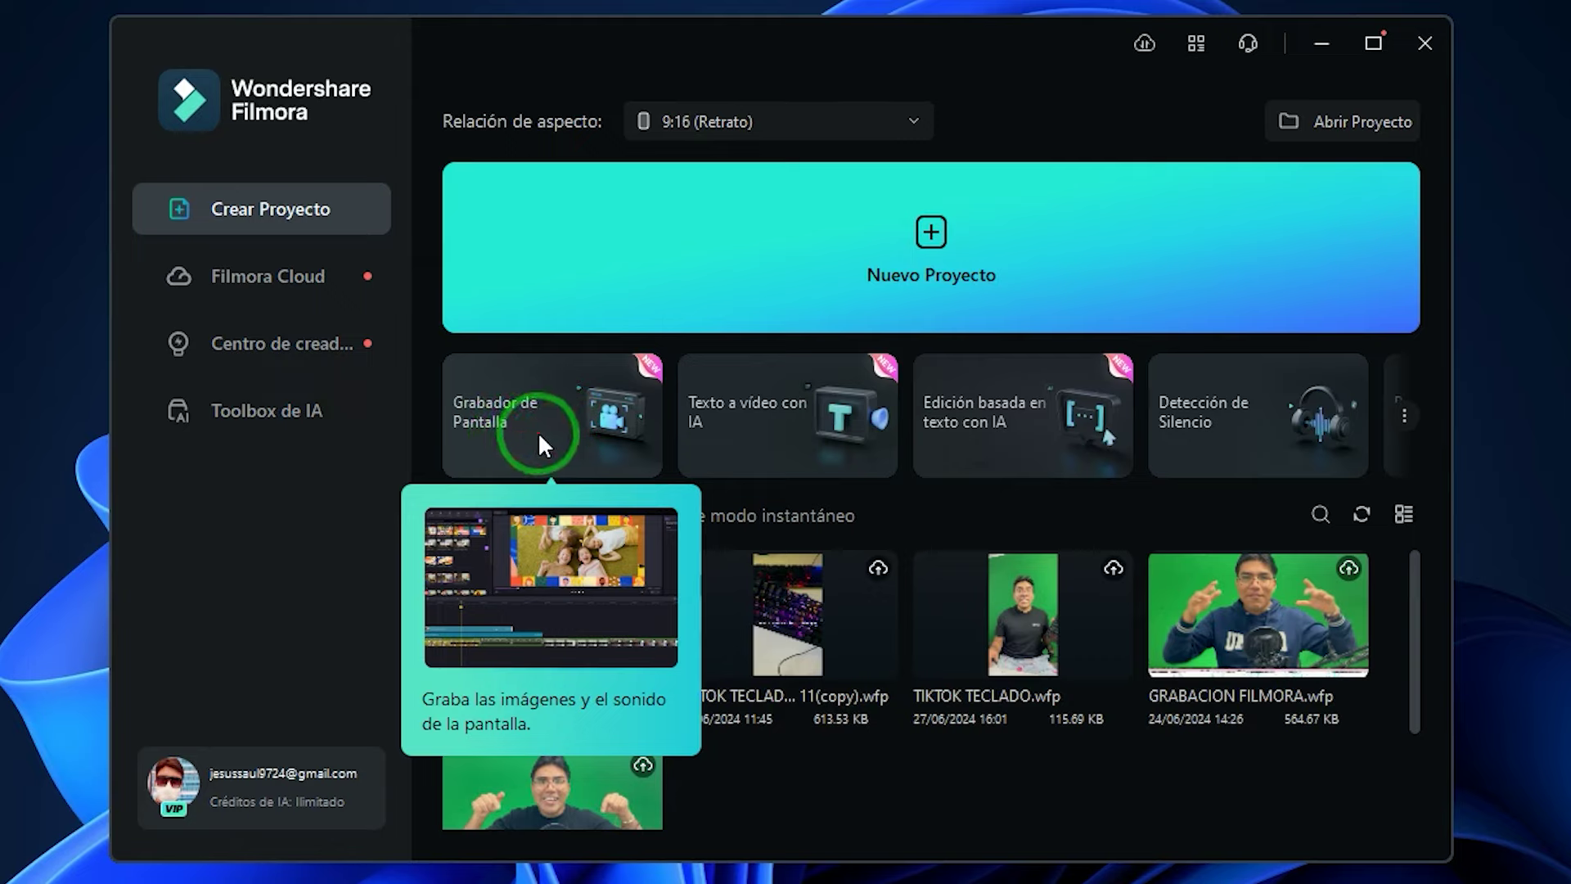
mouse_move(740, 439)
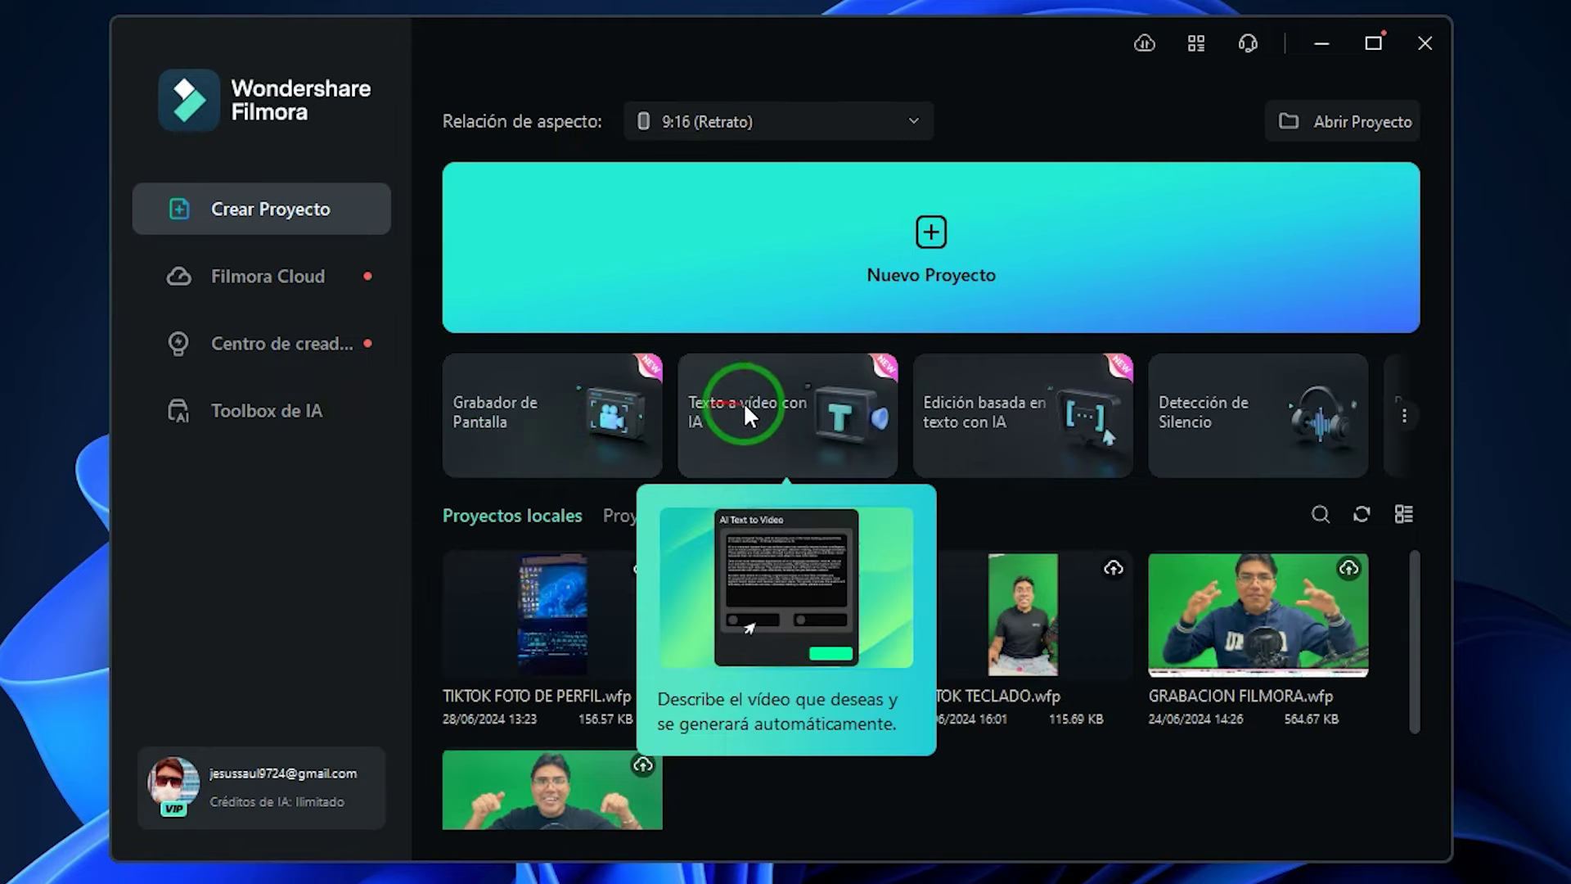
mouse_move(976, 442)
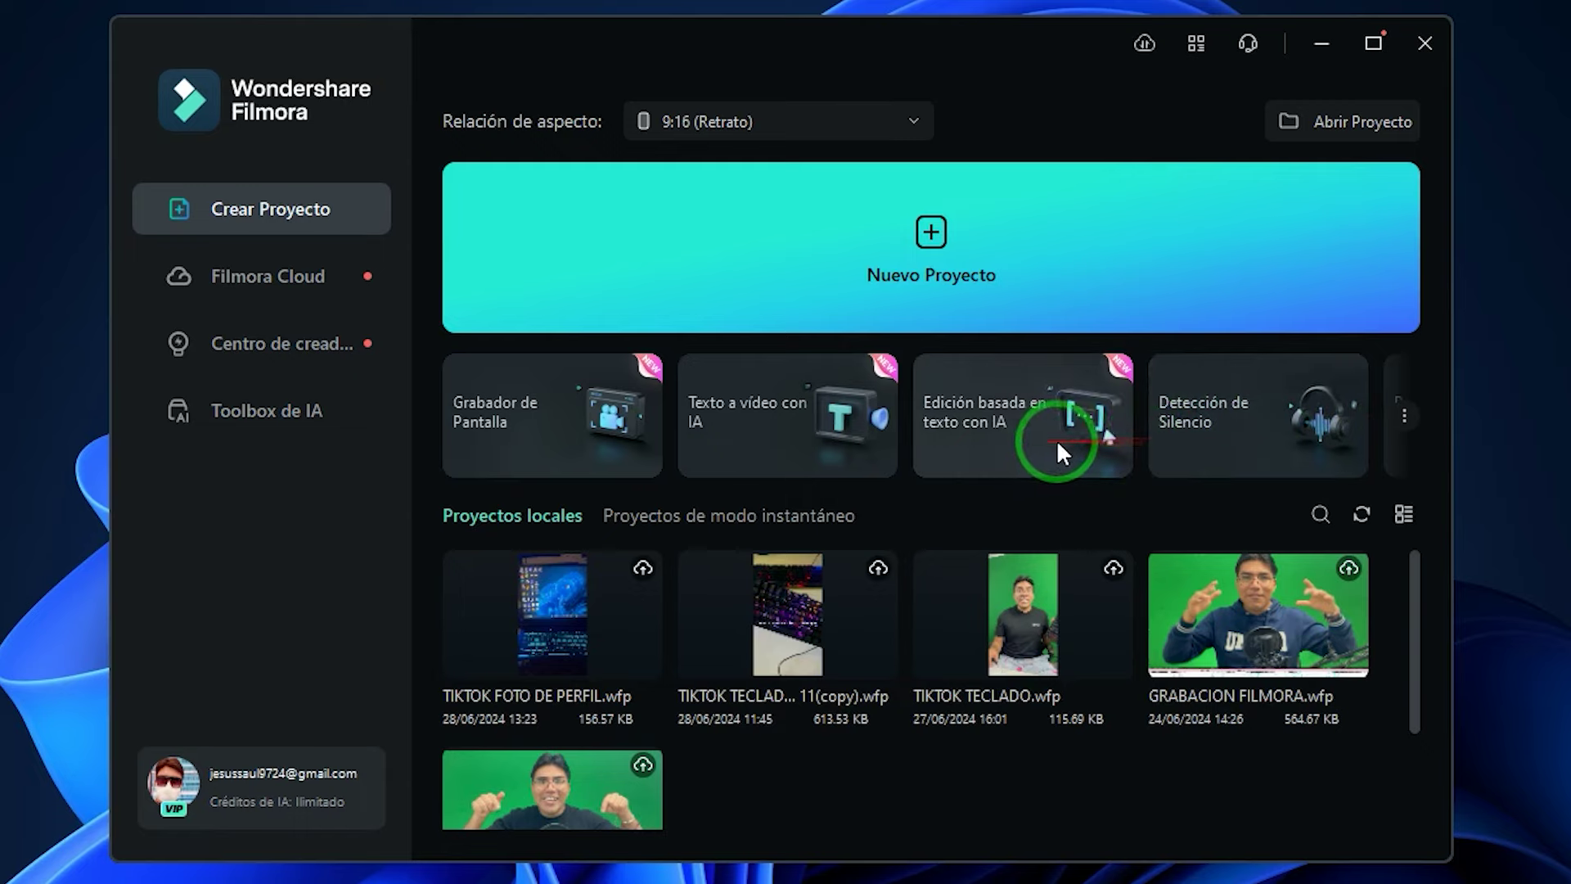
scroll(1263, 442, "down", 3)
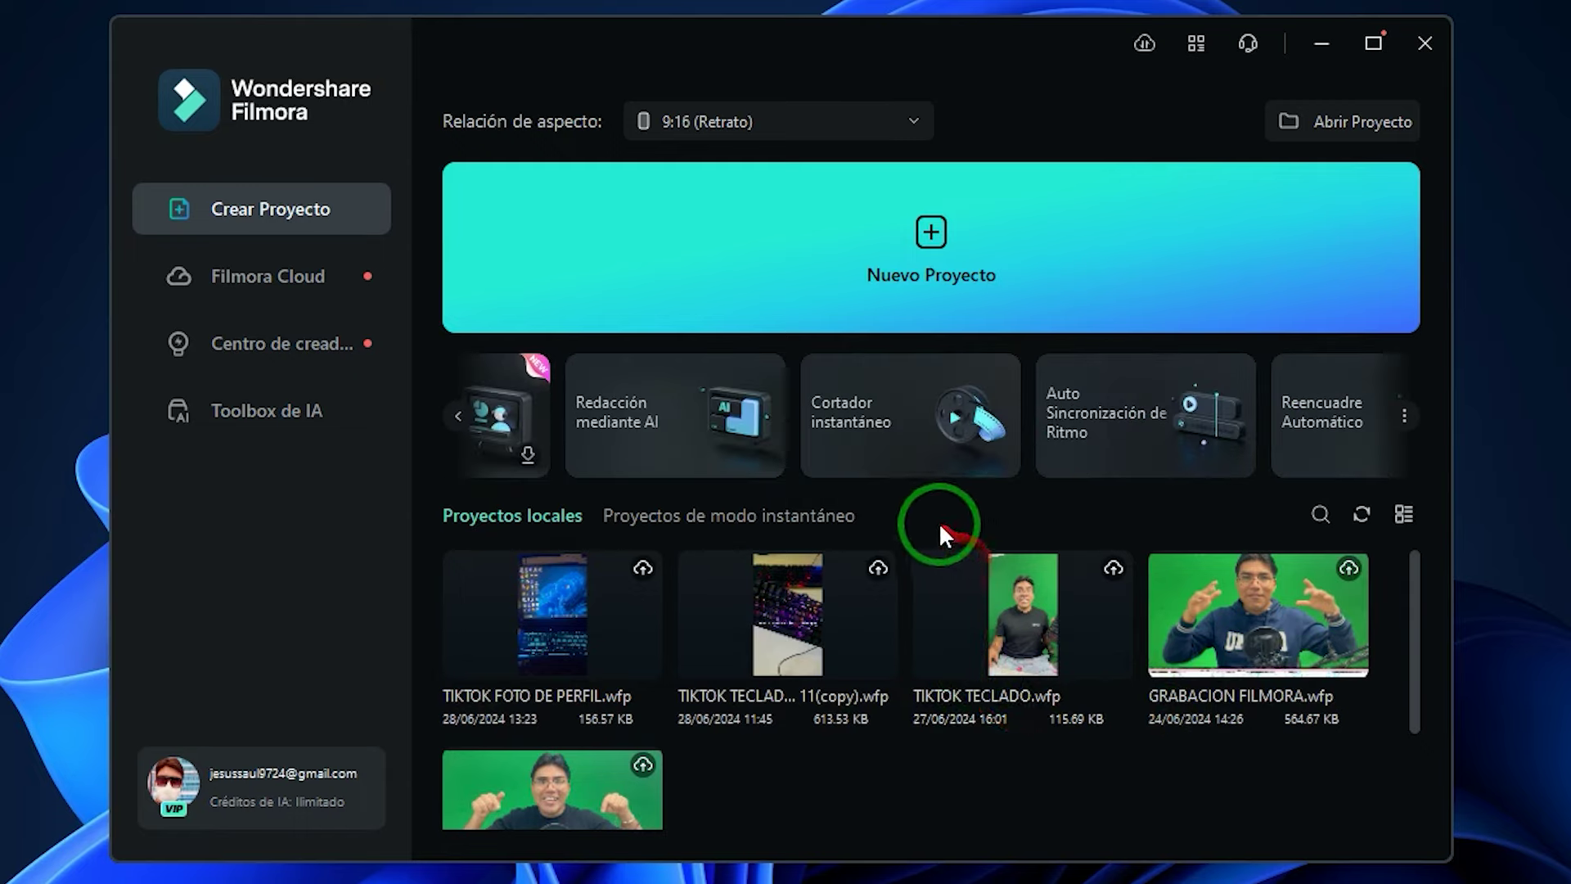
scroll(908, 586, "down", 3)
scroll(916, 667, "up", 3)
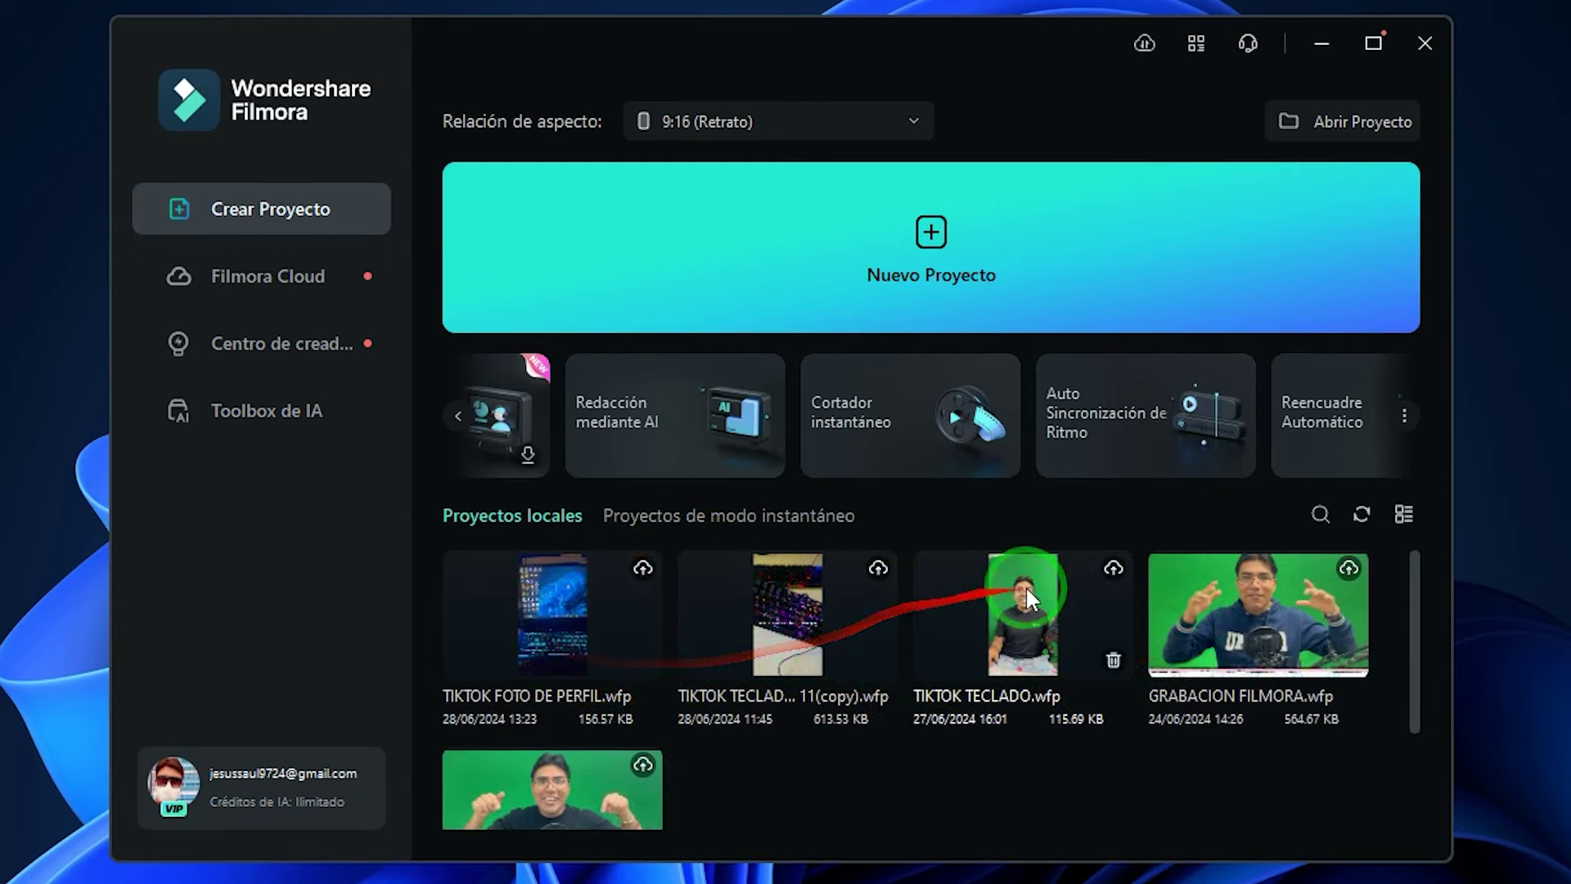
scroll(1064, 606, "down", 3)
scroll(959, 712, "up", 3)
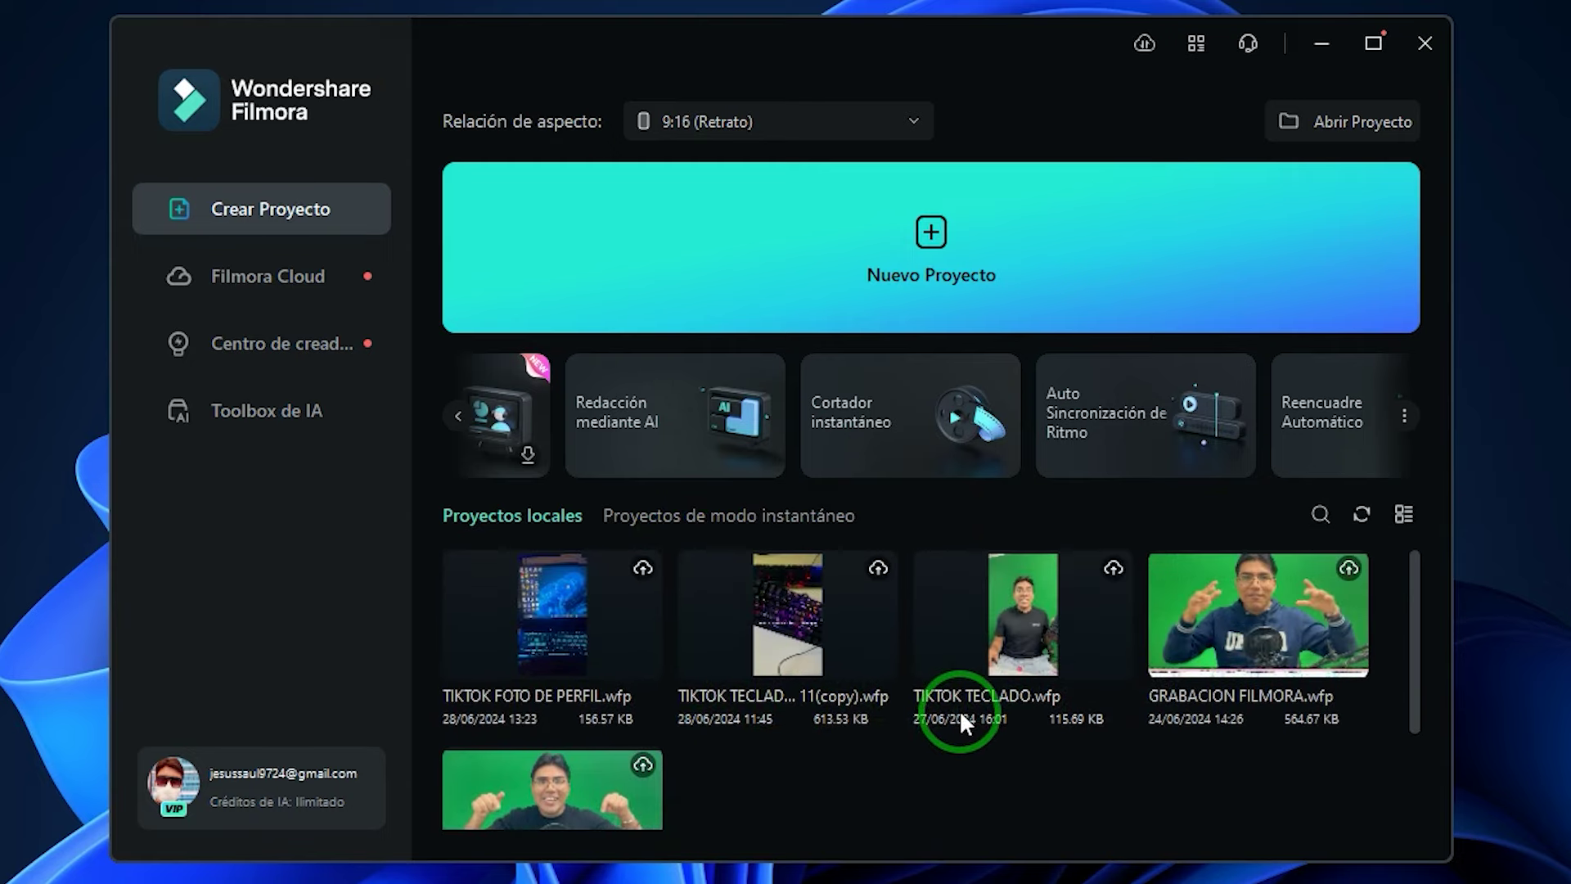
Create a new project and import the four PASO videos, FOTO WINDOWS.wav and IMG_4291.DNG from the FOTO WINDOWS folder
left_click(923, 242)
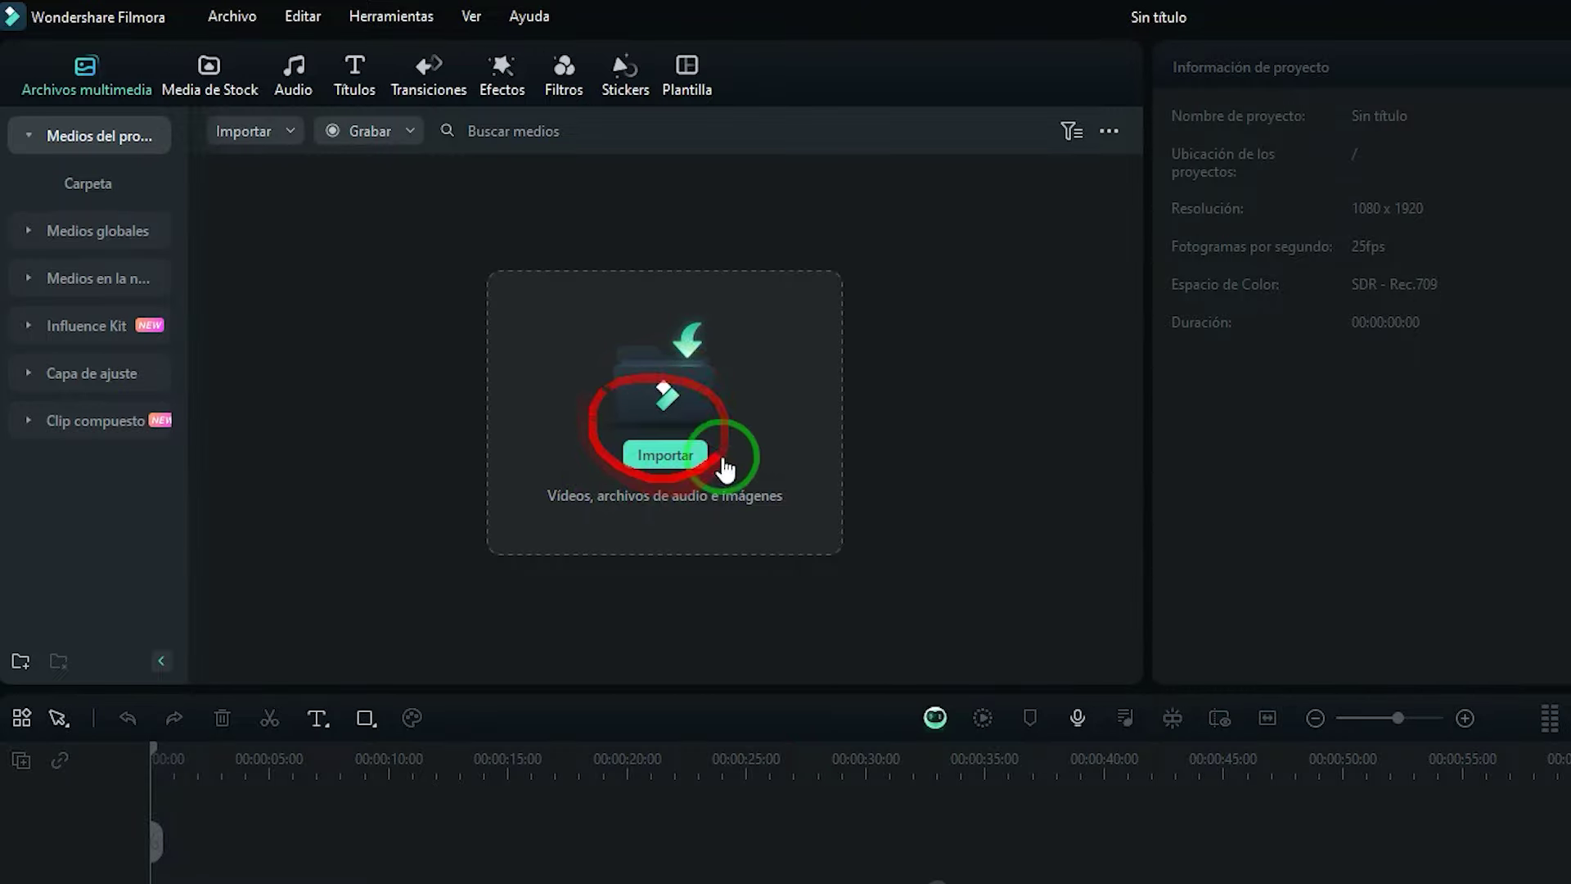
left_click(662, 456)
left_click_drag(1224, 393, 641, 262)
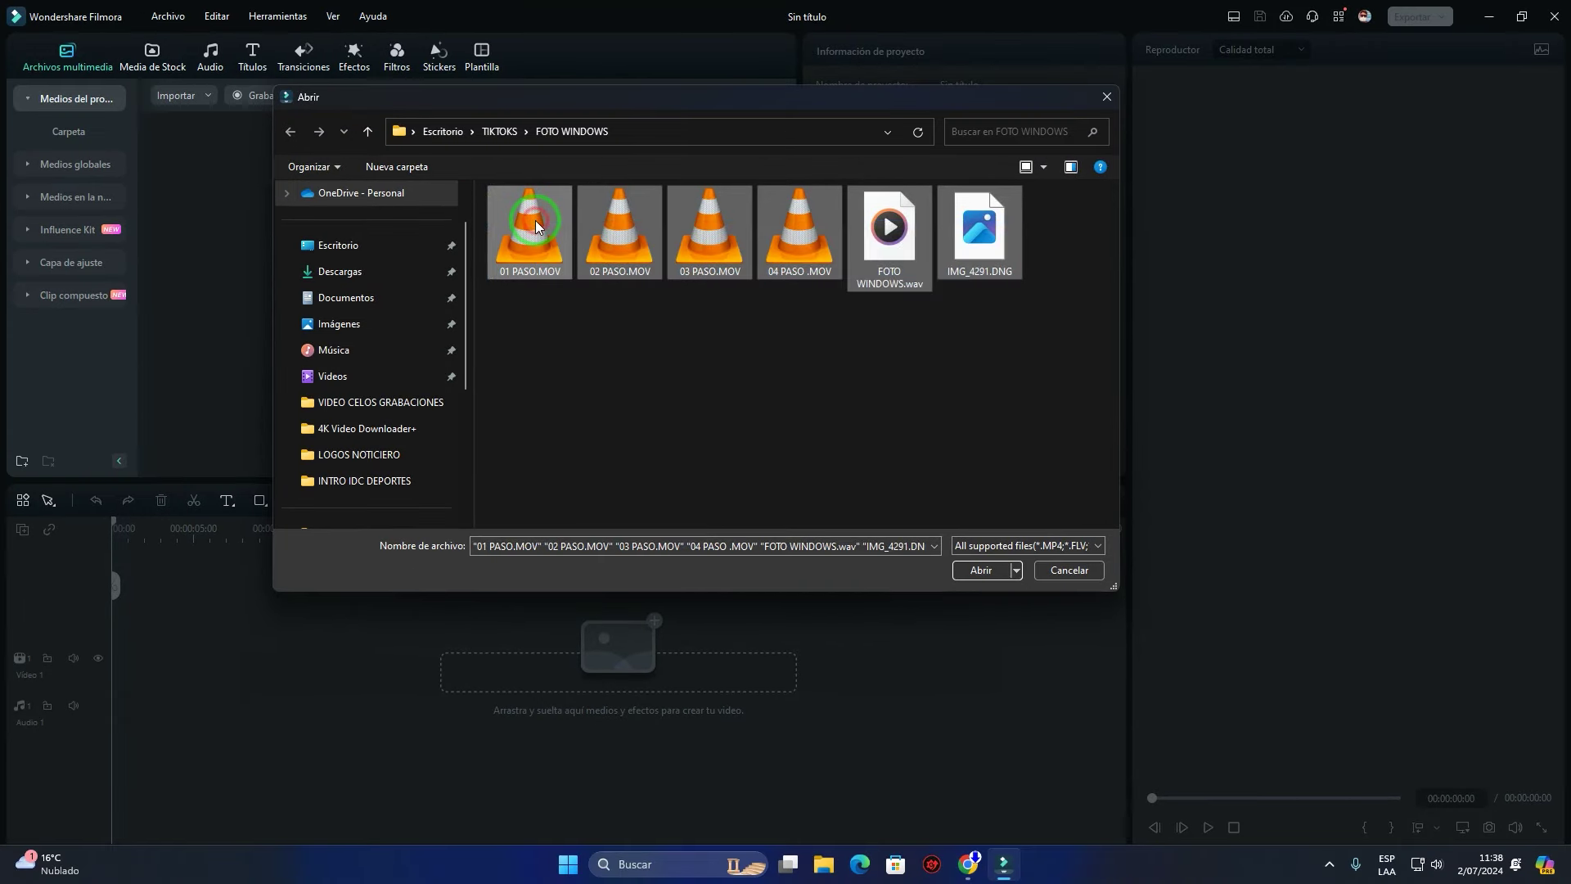
left_click_drag(561, 242, 979, 568)
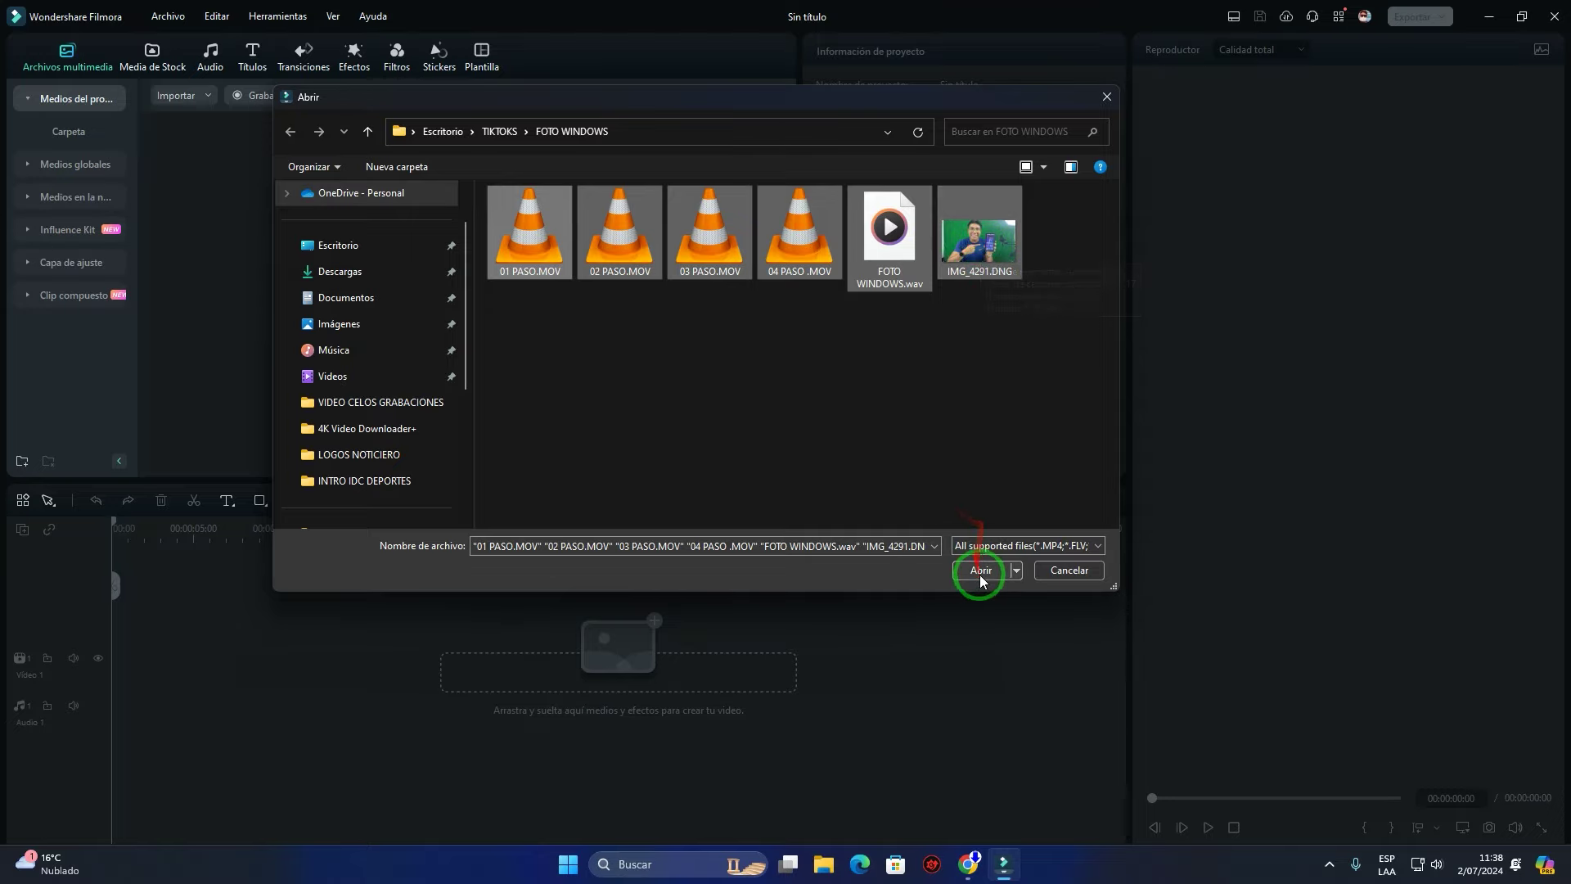
left_click(981, 570)
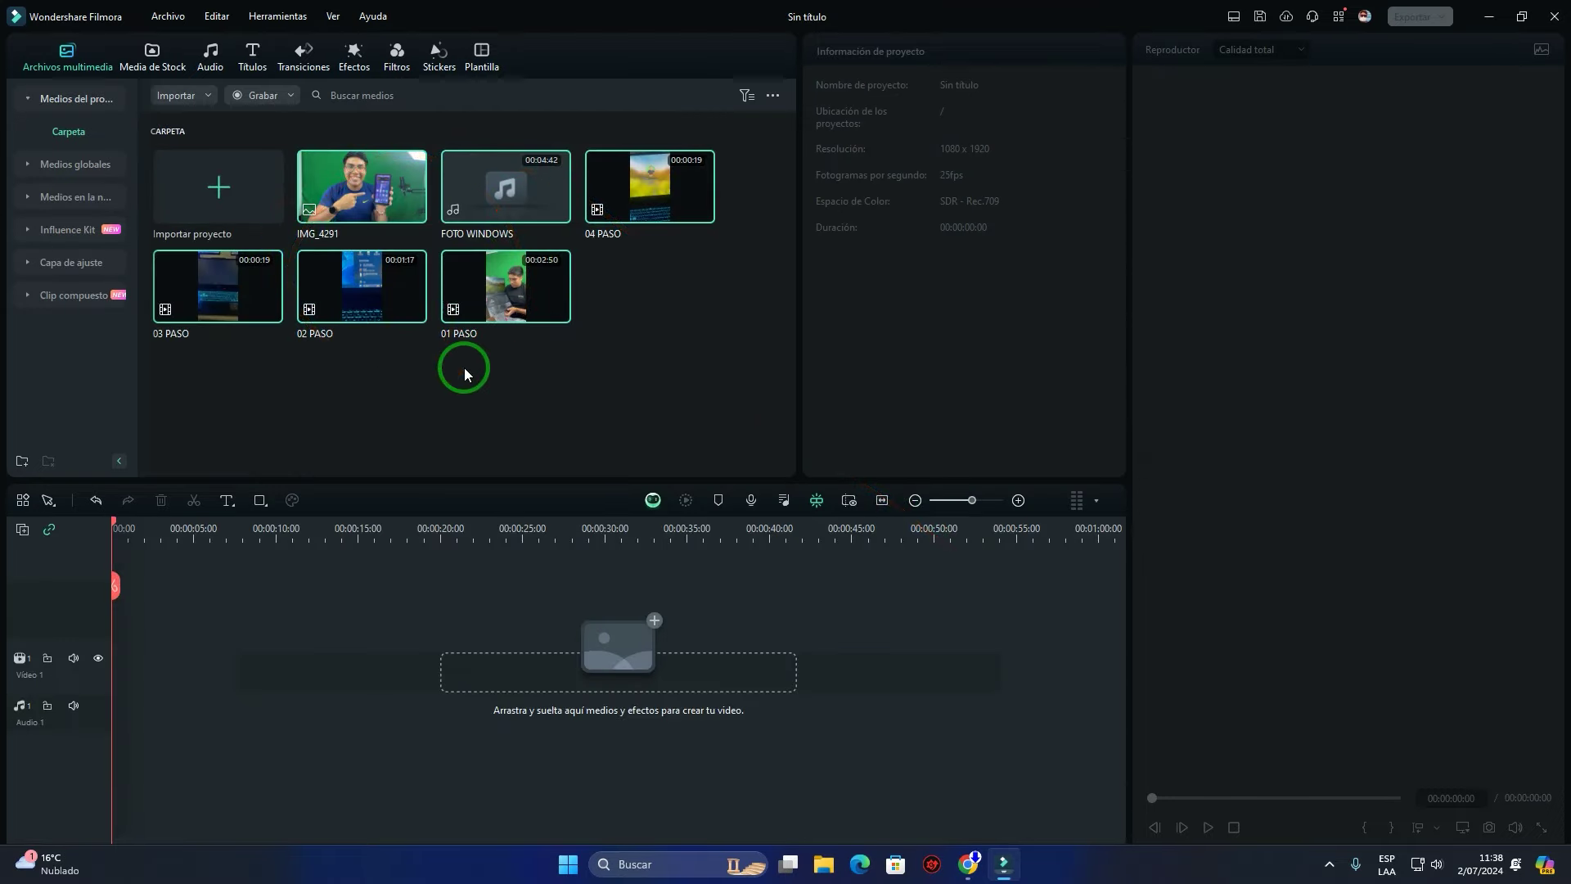
left_click(211, 98)
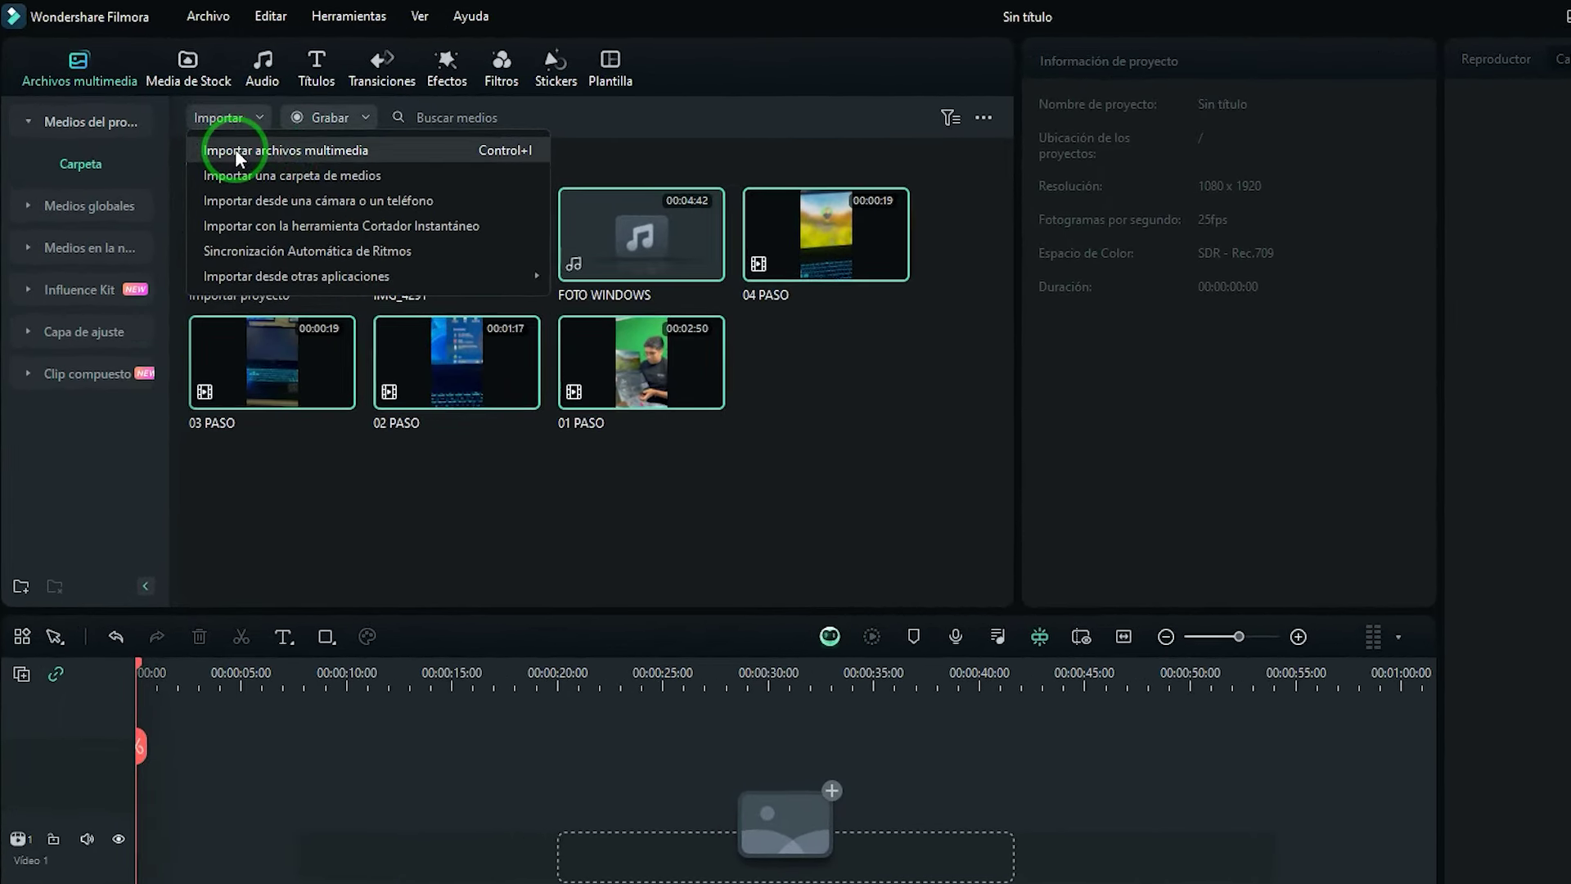
left_click(238, 150)
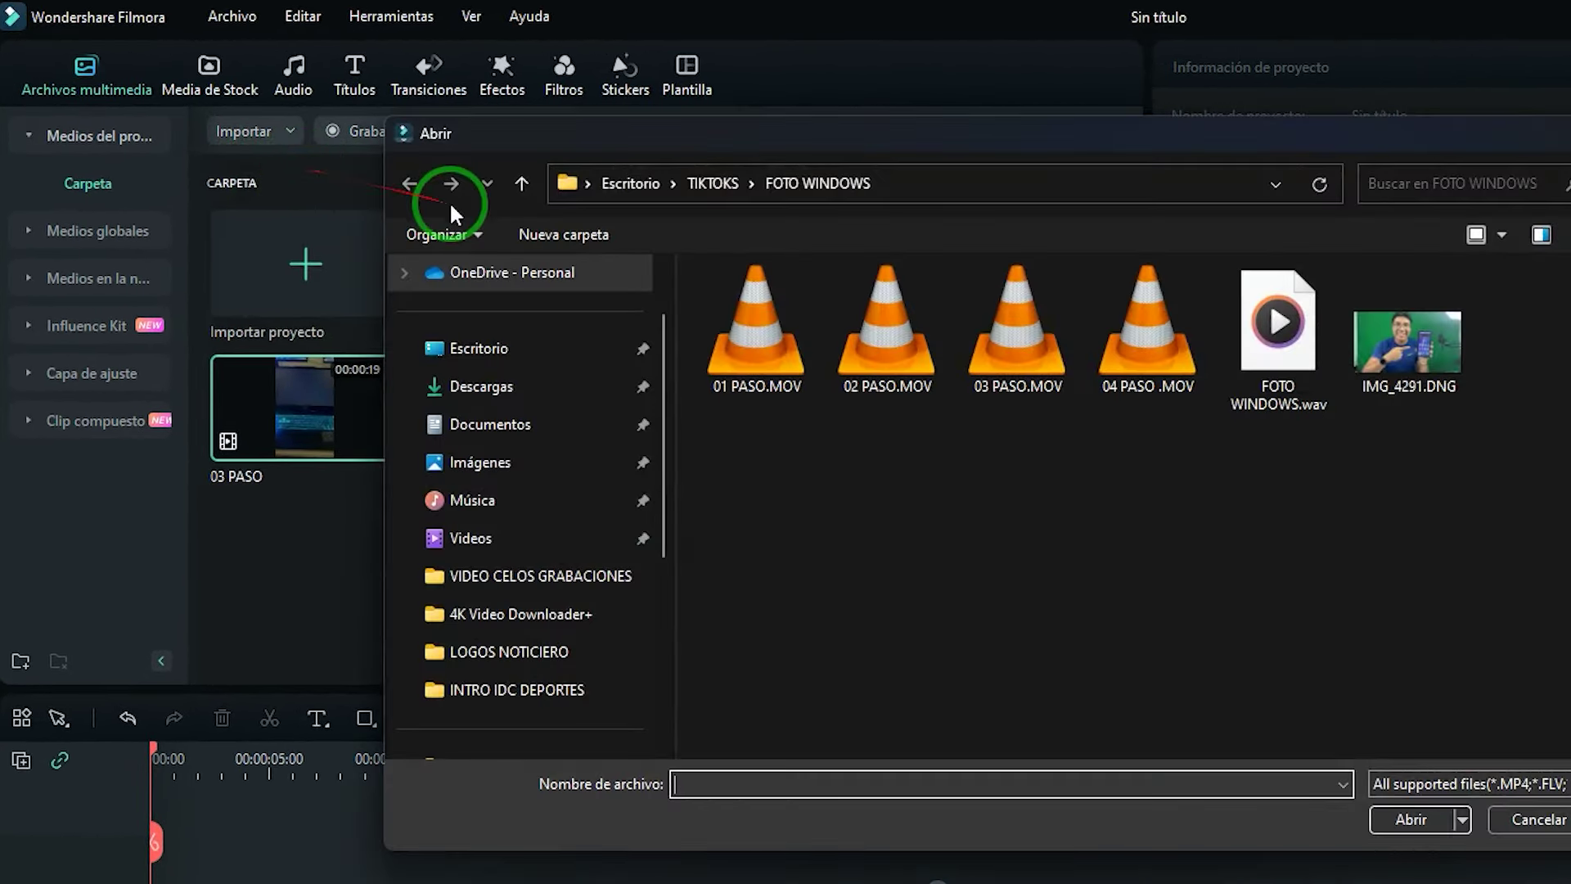
left_click_drag(691, 262, 1284, 726)
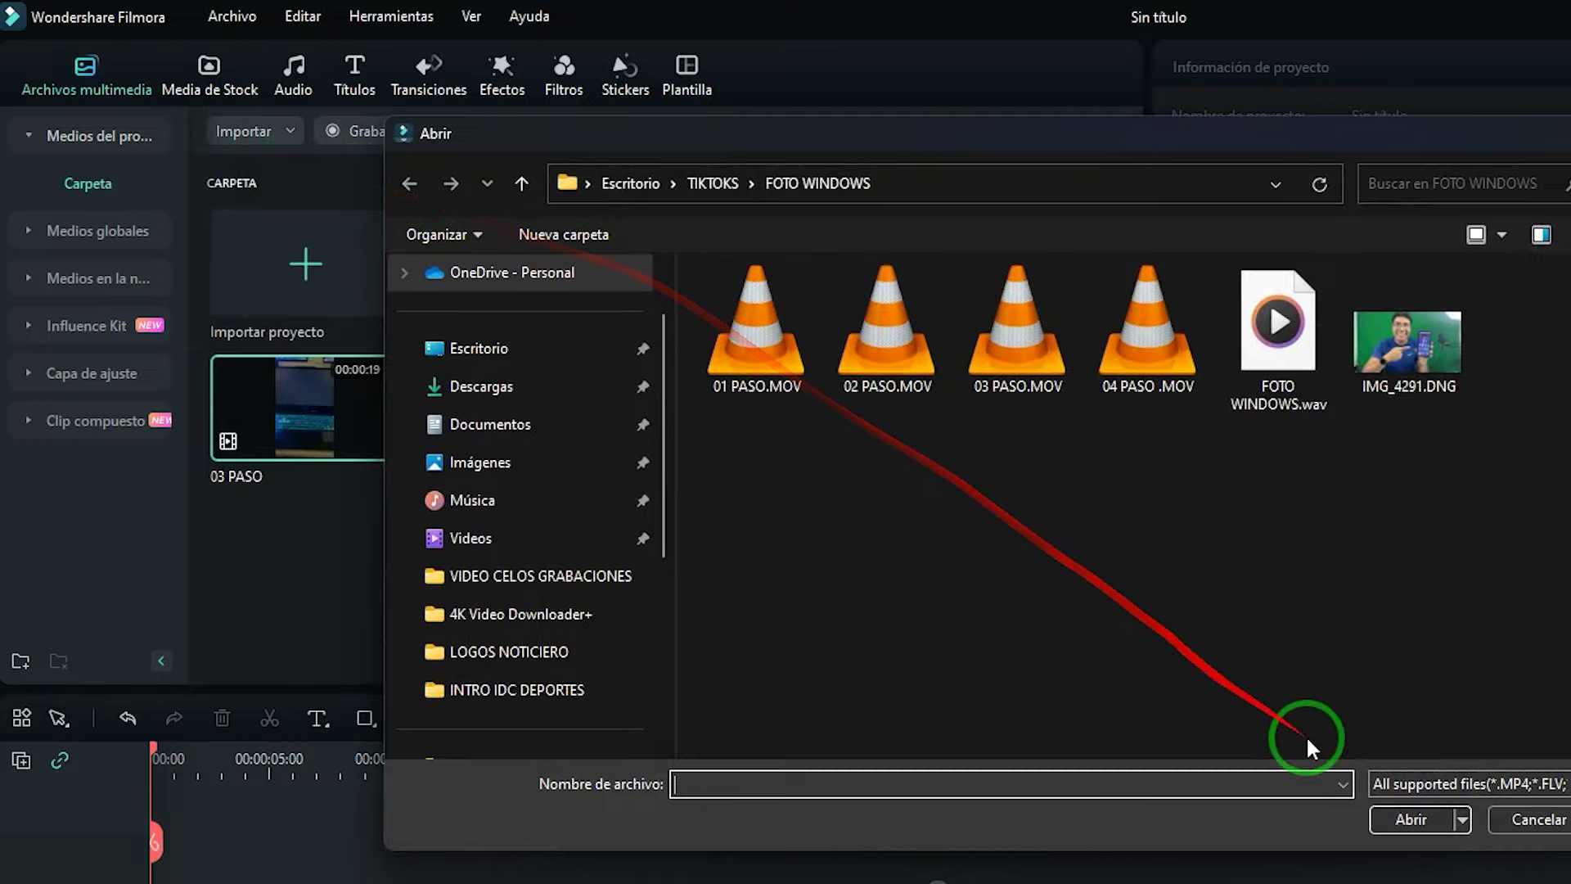
left_click(1423, 819)
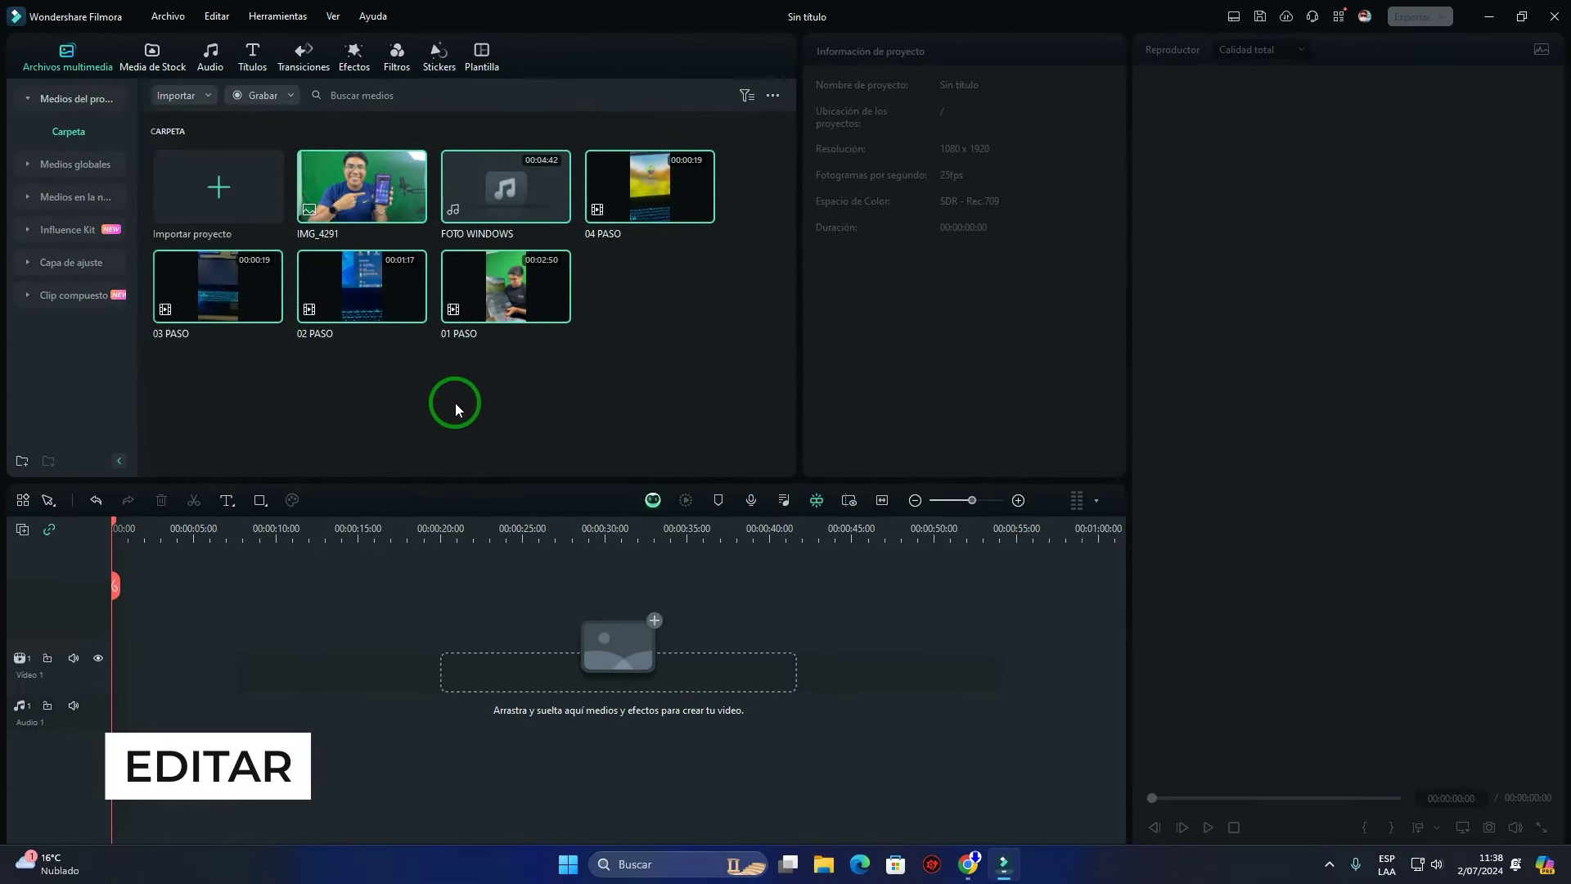
Place the 01 PASO video on the Video 1 track and the FOTO WINDOWS audio on Audio 1, both starting at zero
left_click(455, 403)
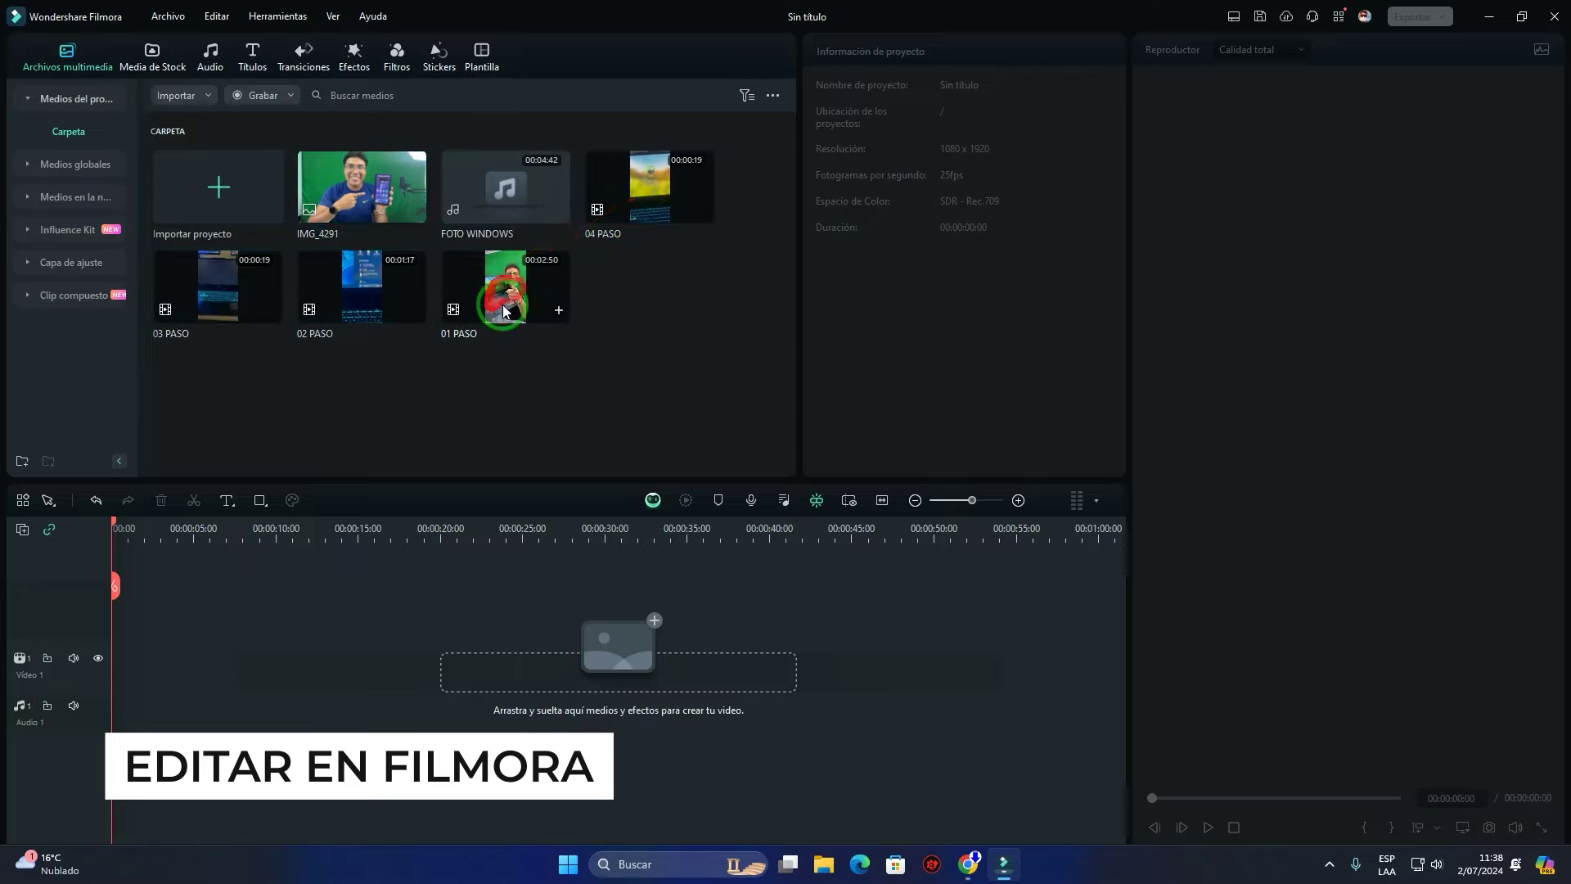
left_click_drag(498, 294, 109, 679)
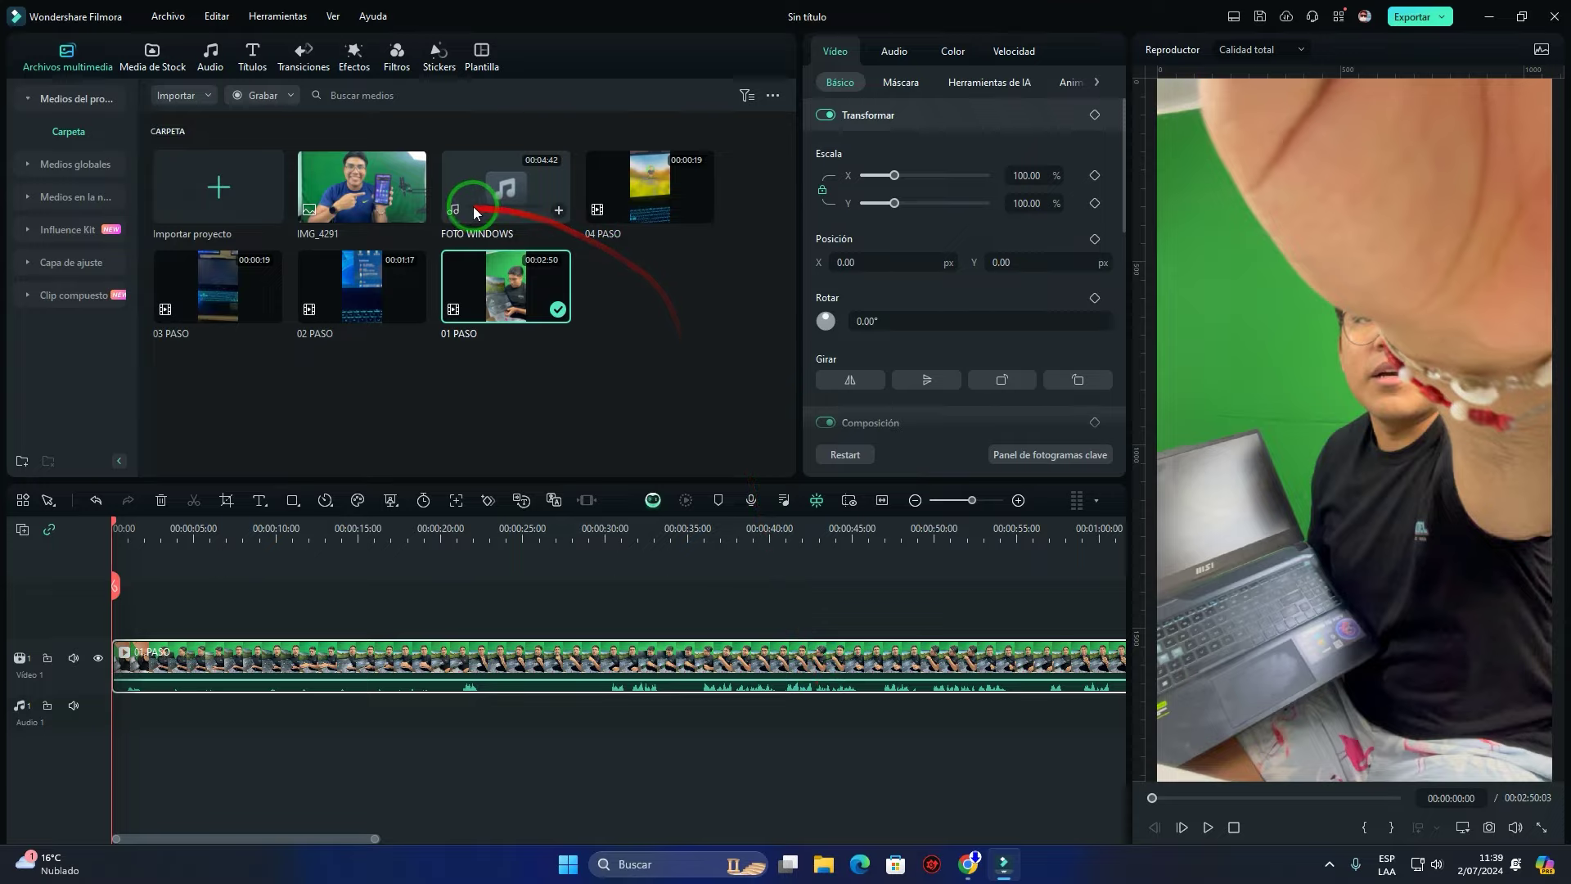
left_click_drag(489, 173, 129, 694)
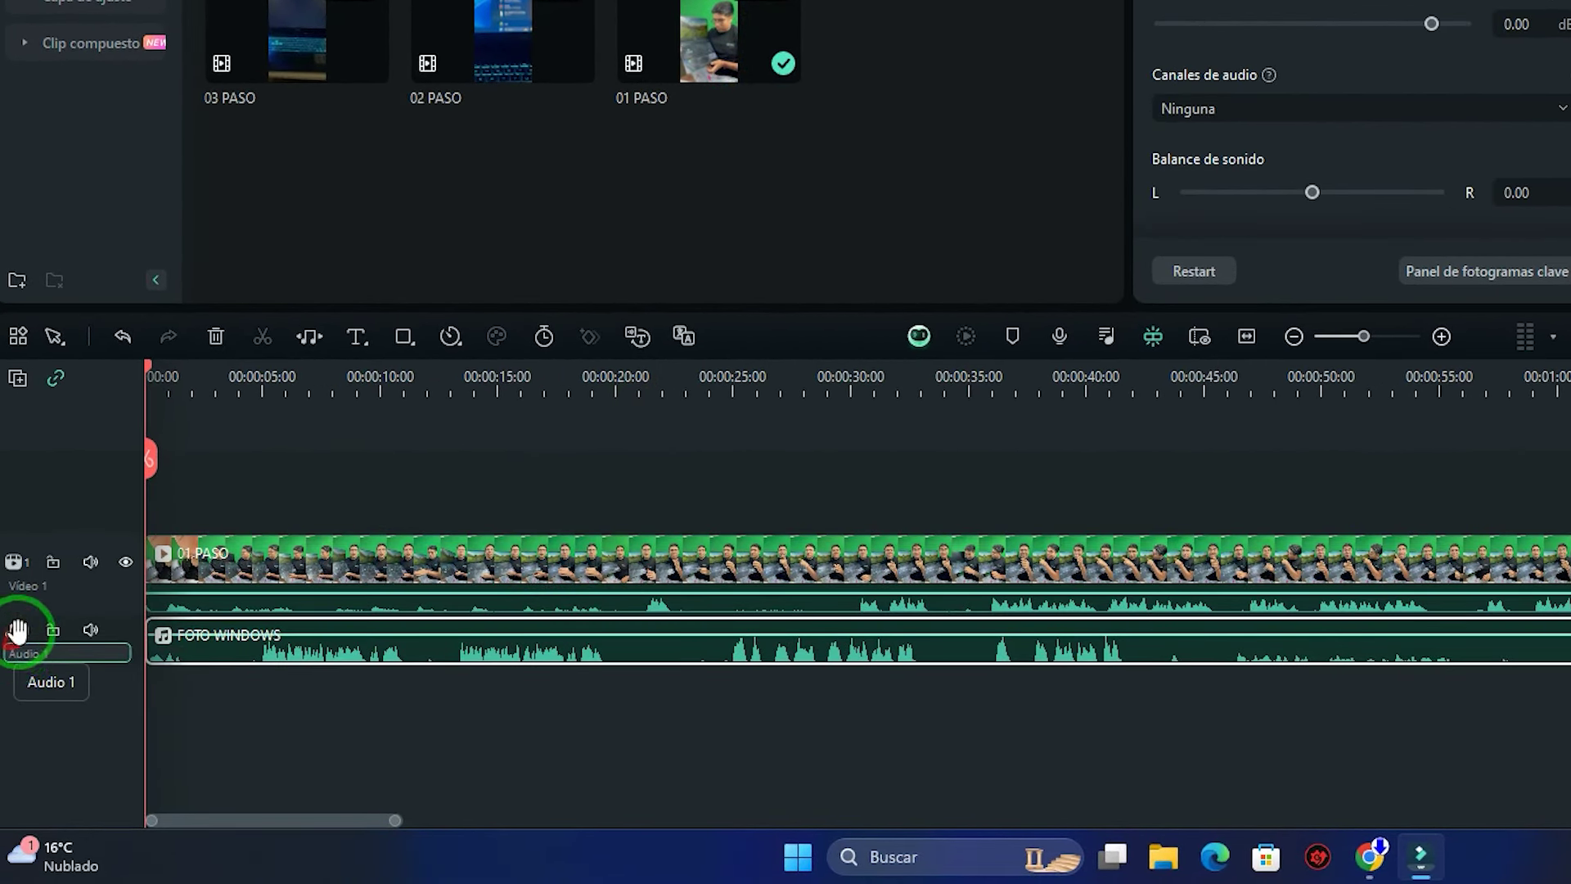
Play the timeline from about 00:00:36 to check whether the 01 PASO video matches the FOTO WINDOWS audio
left_click(17, 655)
left_click(375, 658)
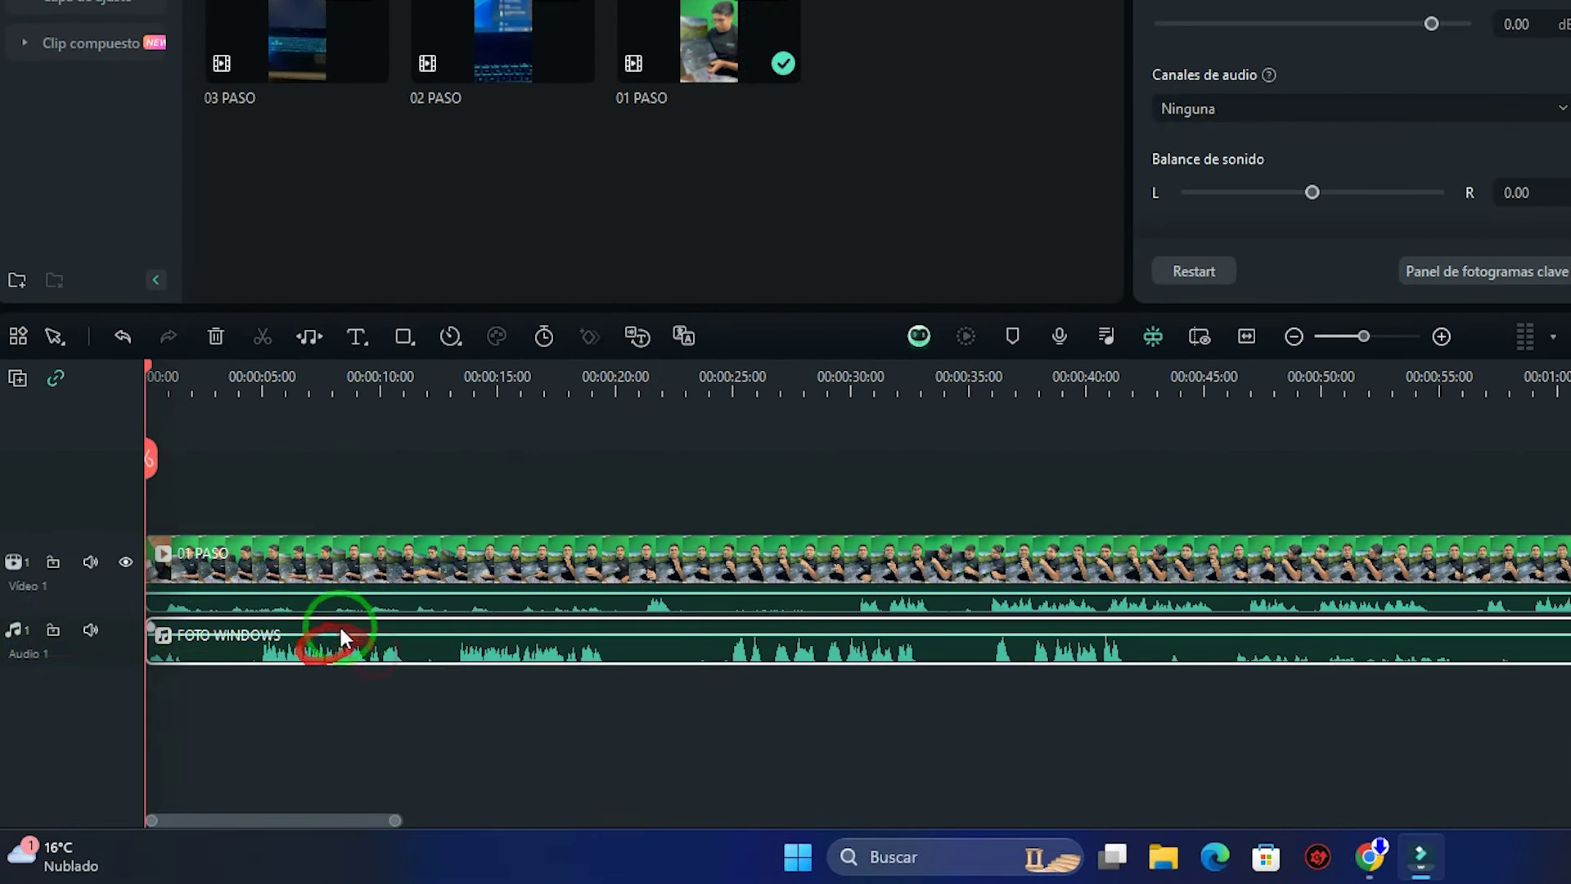
left_click(372, 573)
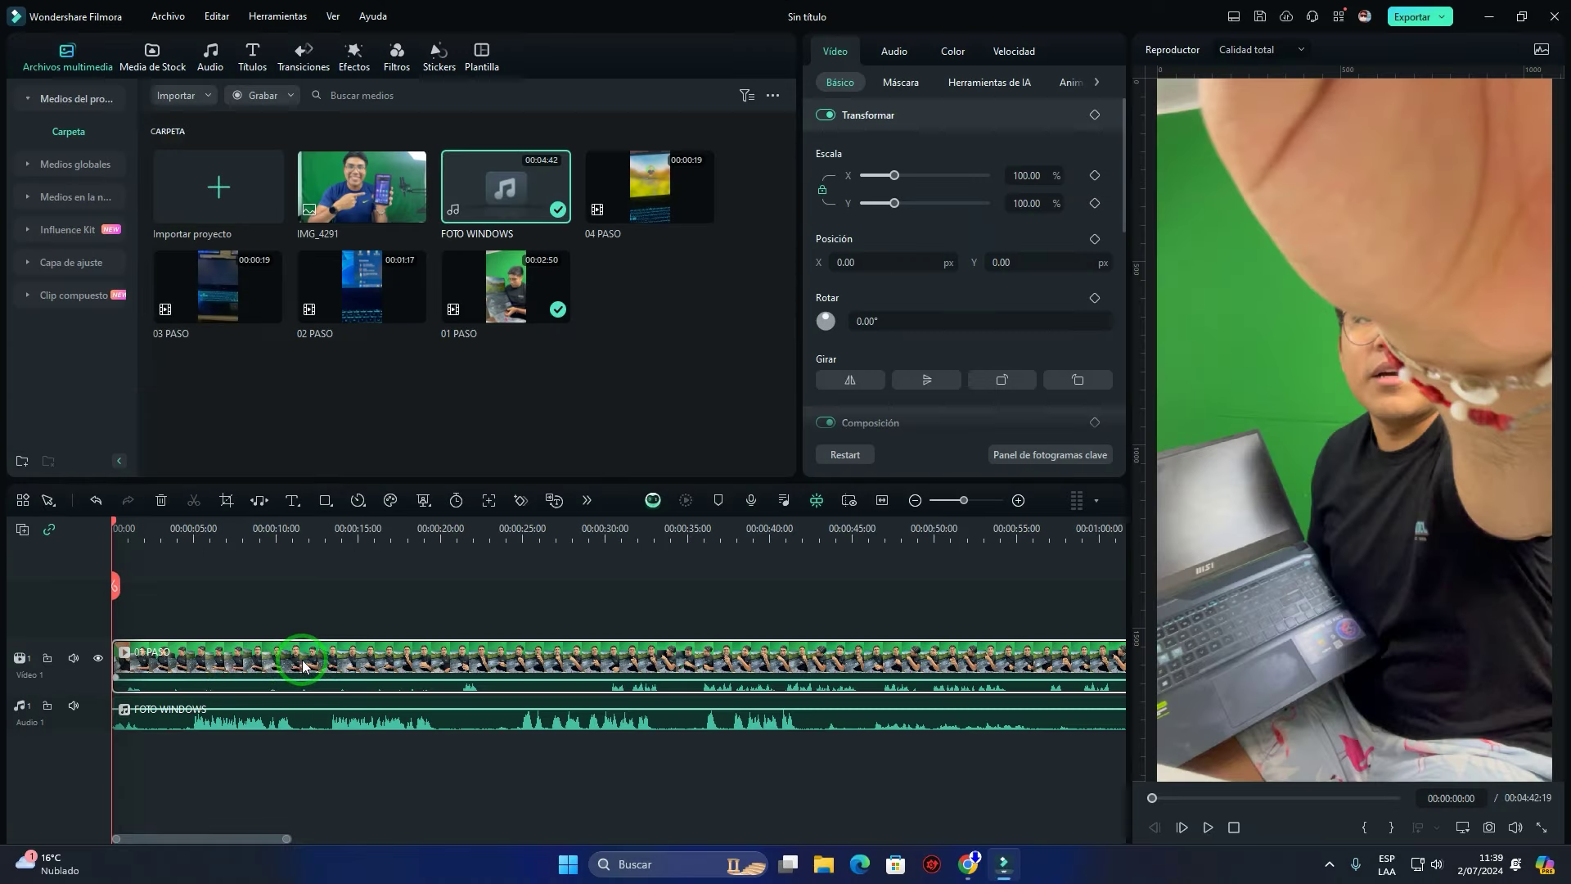
key("shift+z")
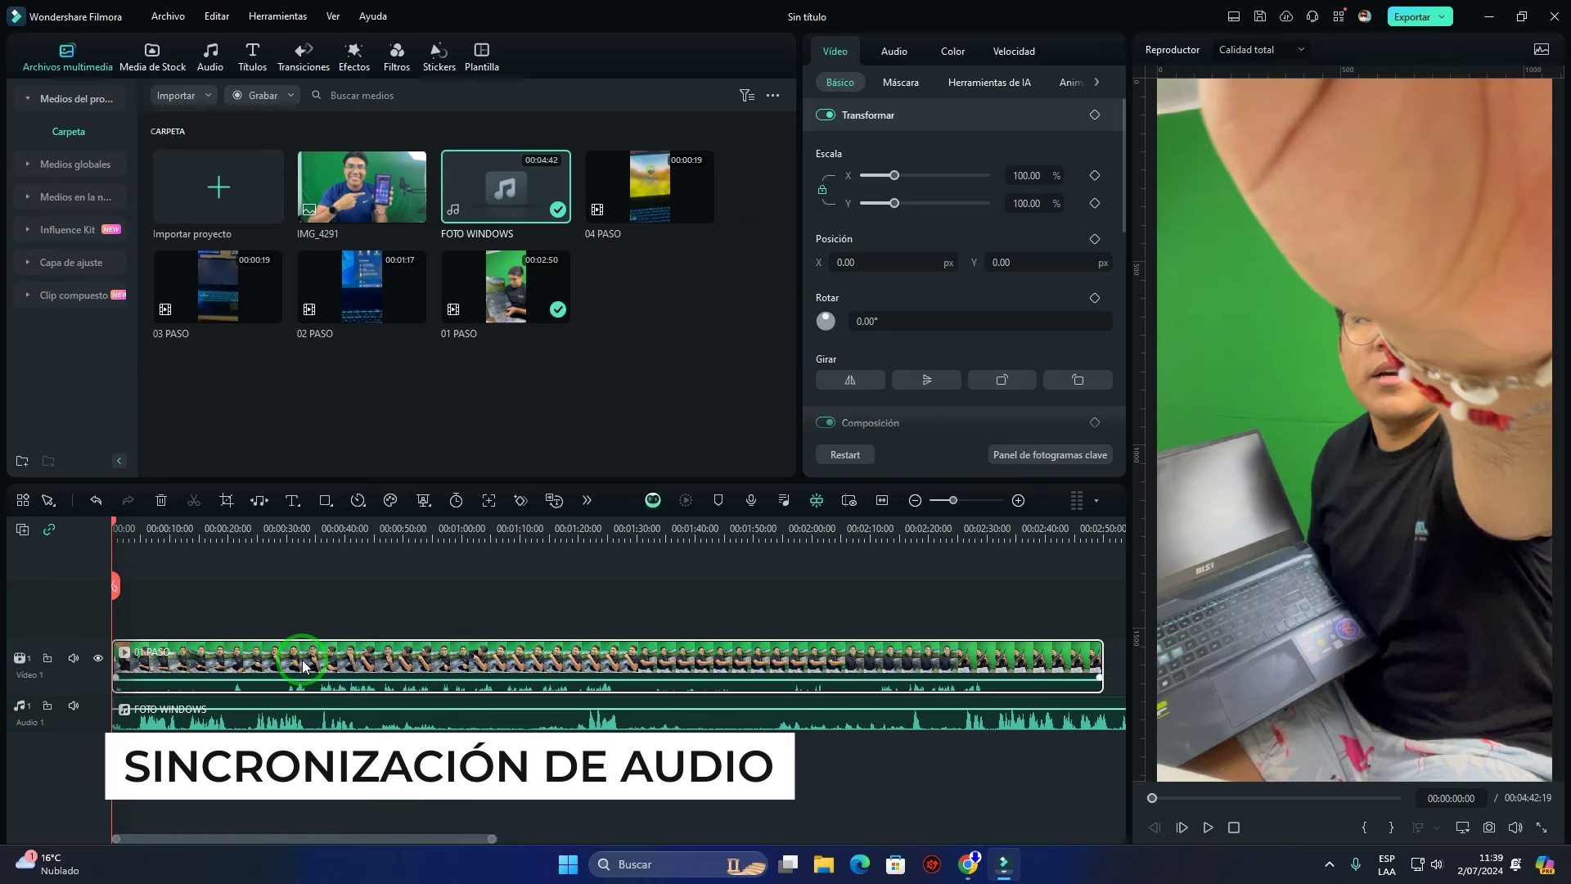
scroll(303, 665, "down", 1)
left_click(295, 712)
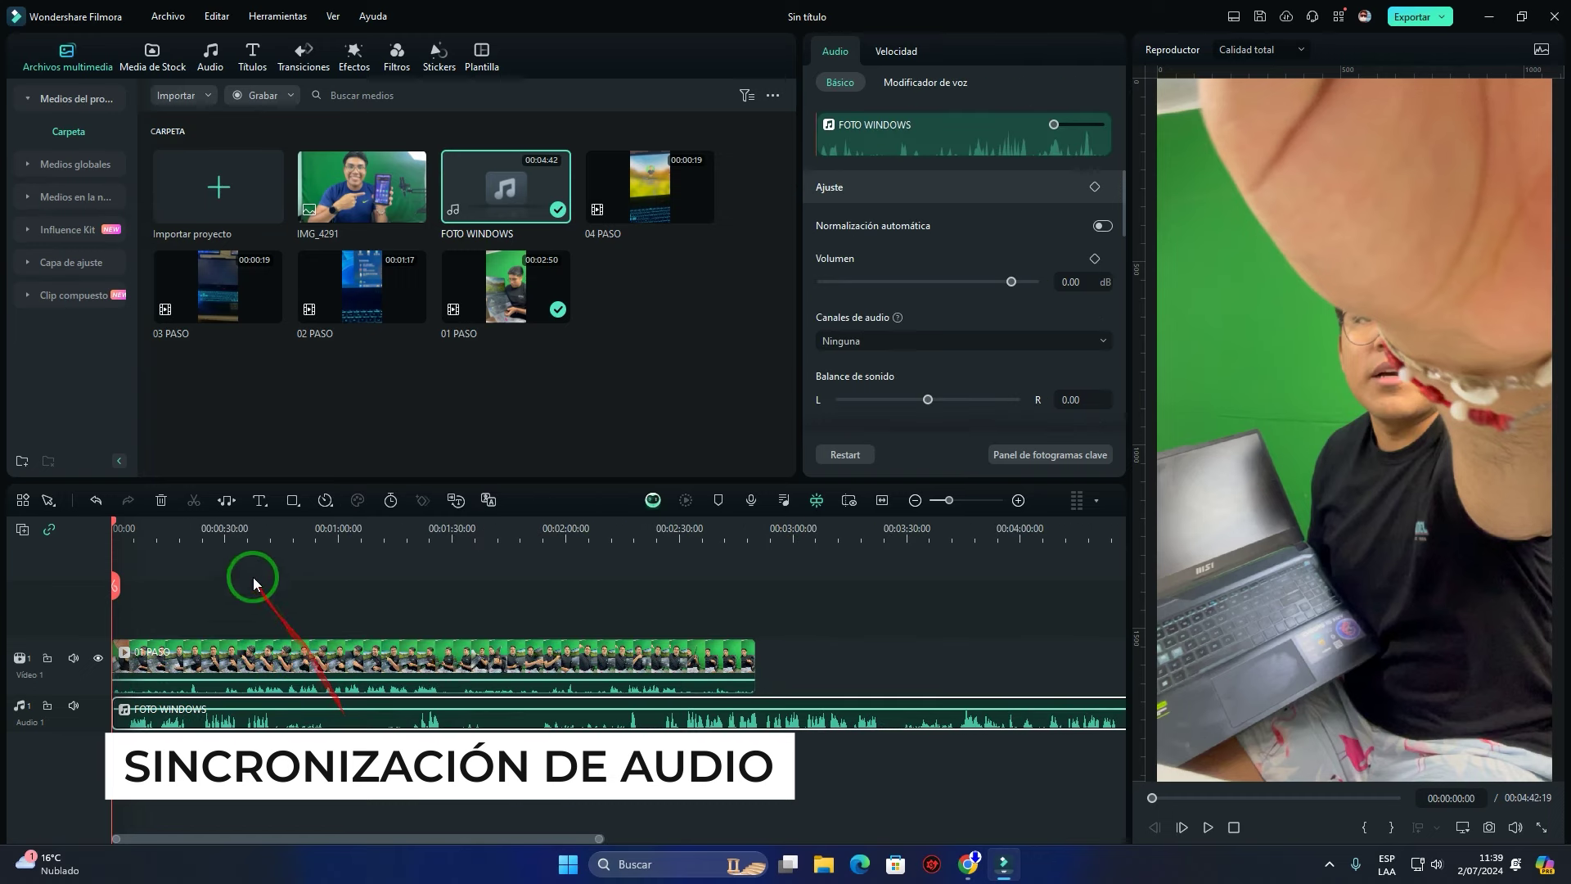
left_click(251, 531)
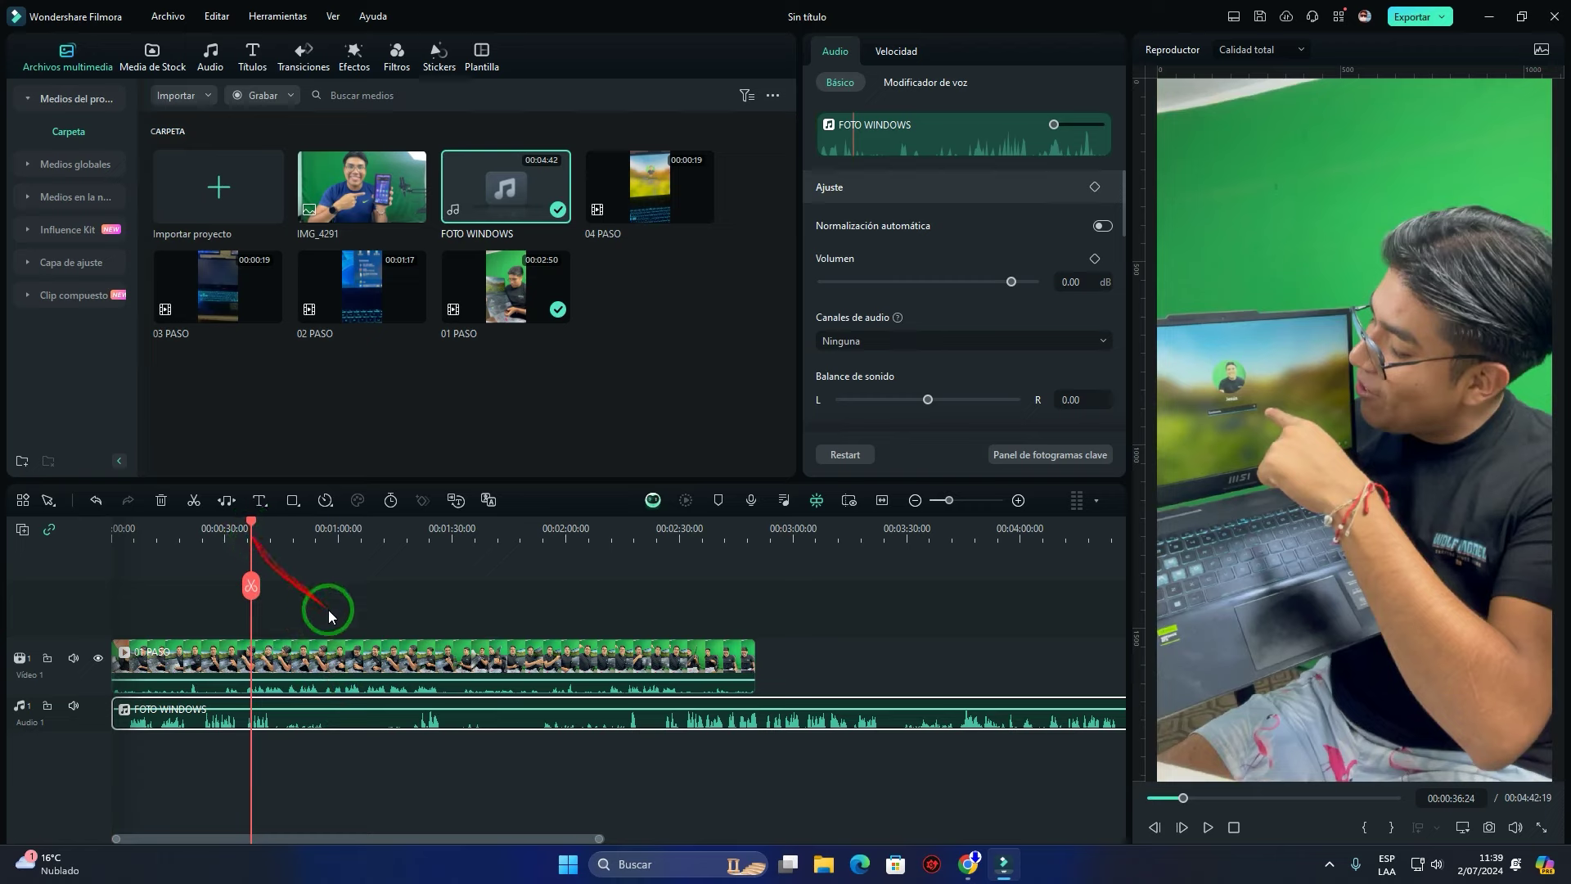
left_click(1212, 829)
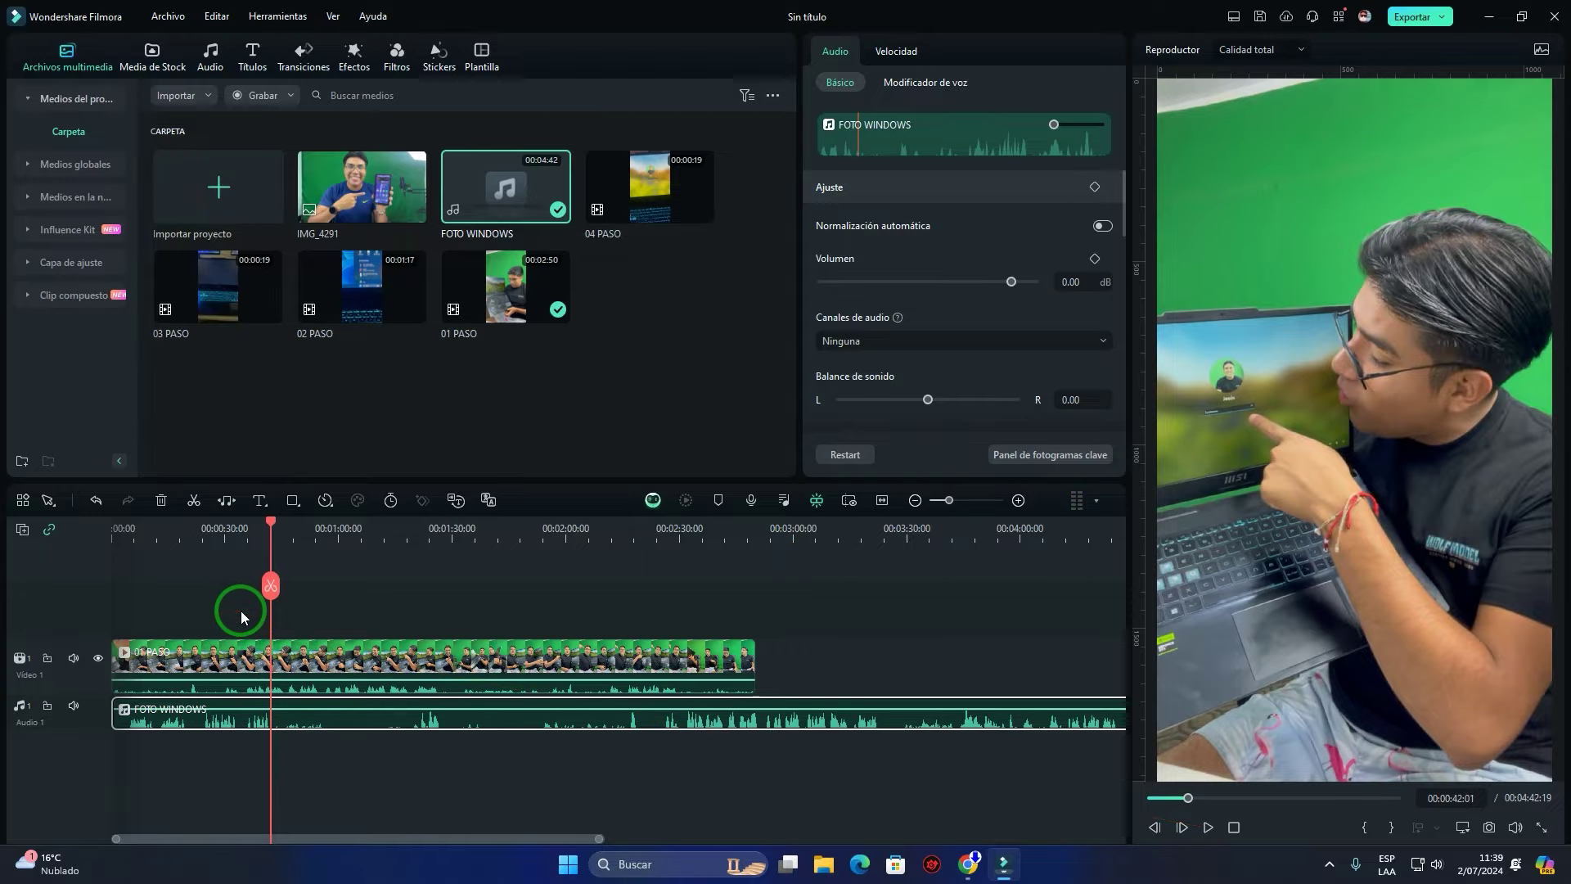
Synchronize the 01 PASO video clip and the FOTO WINDOWS audio clip with automatic synchronization
left_click_drag(242, 607, 320, 724)
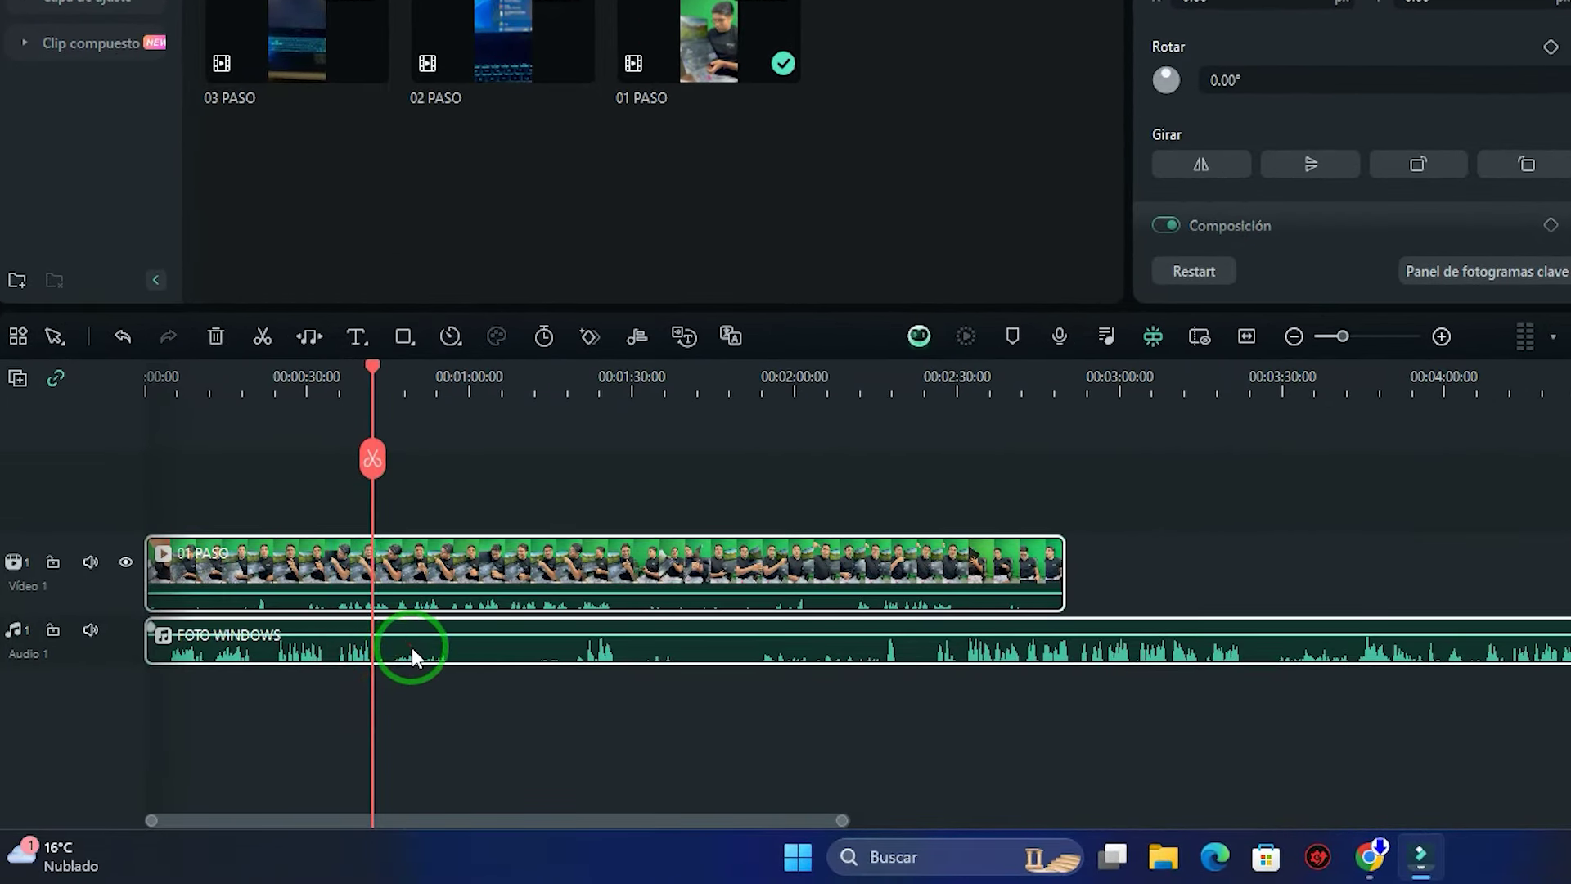
right_click(411, 646)
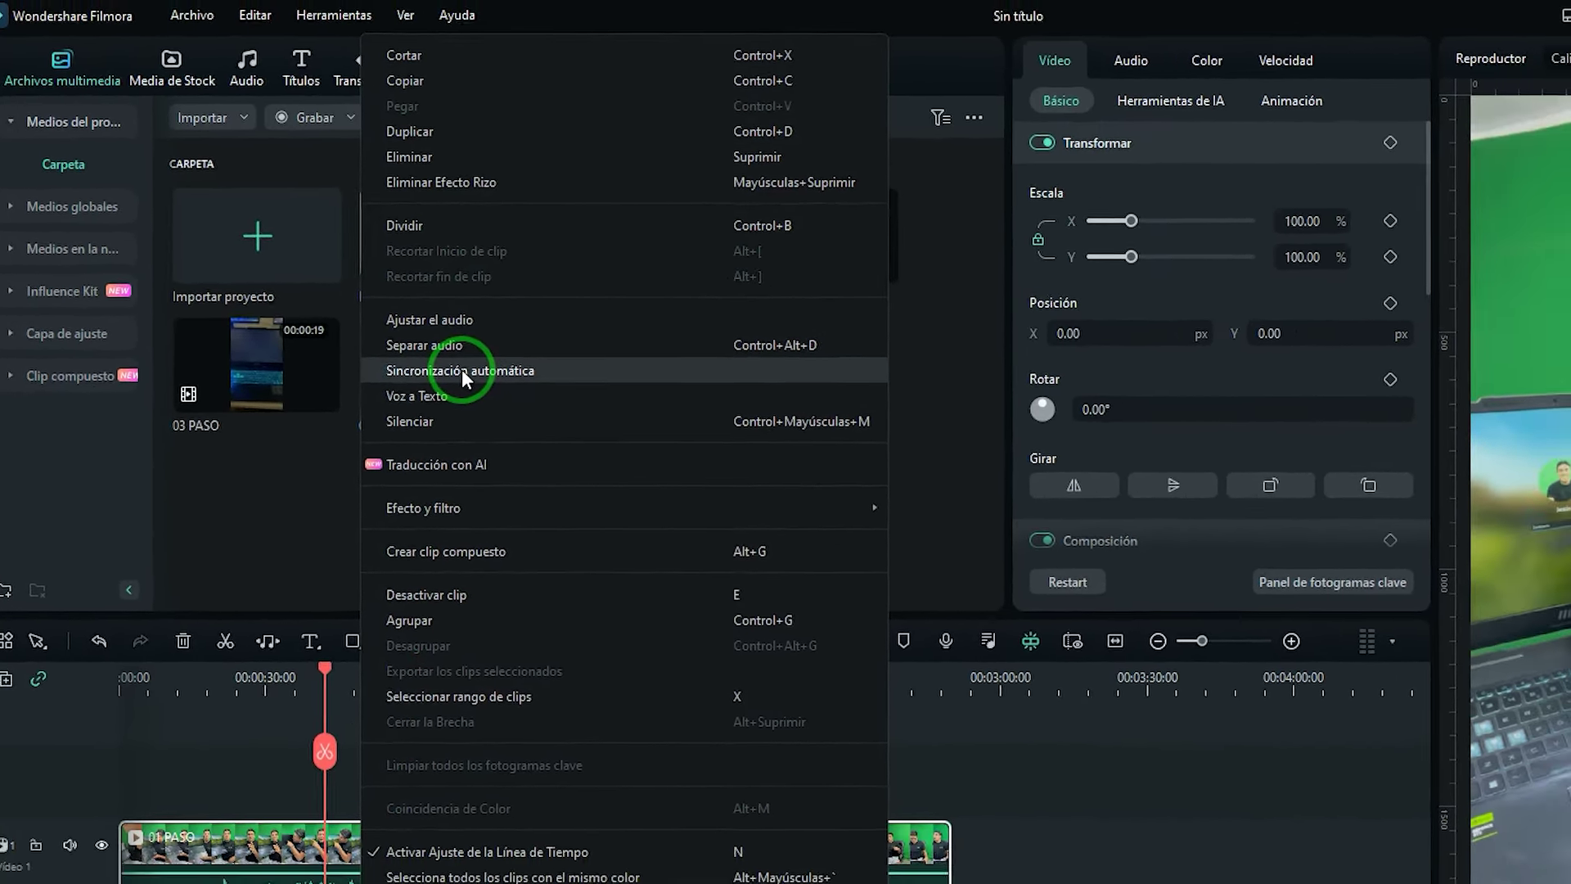
left_click(536, 367)
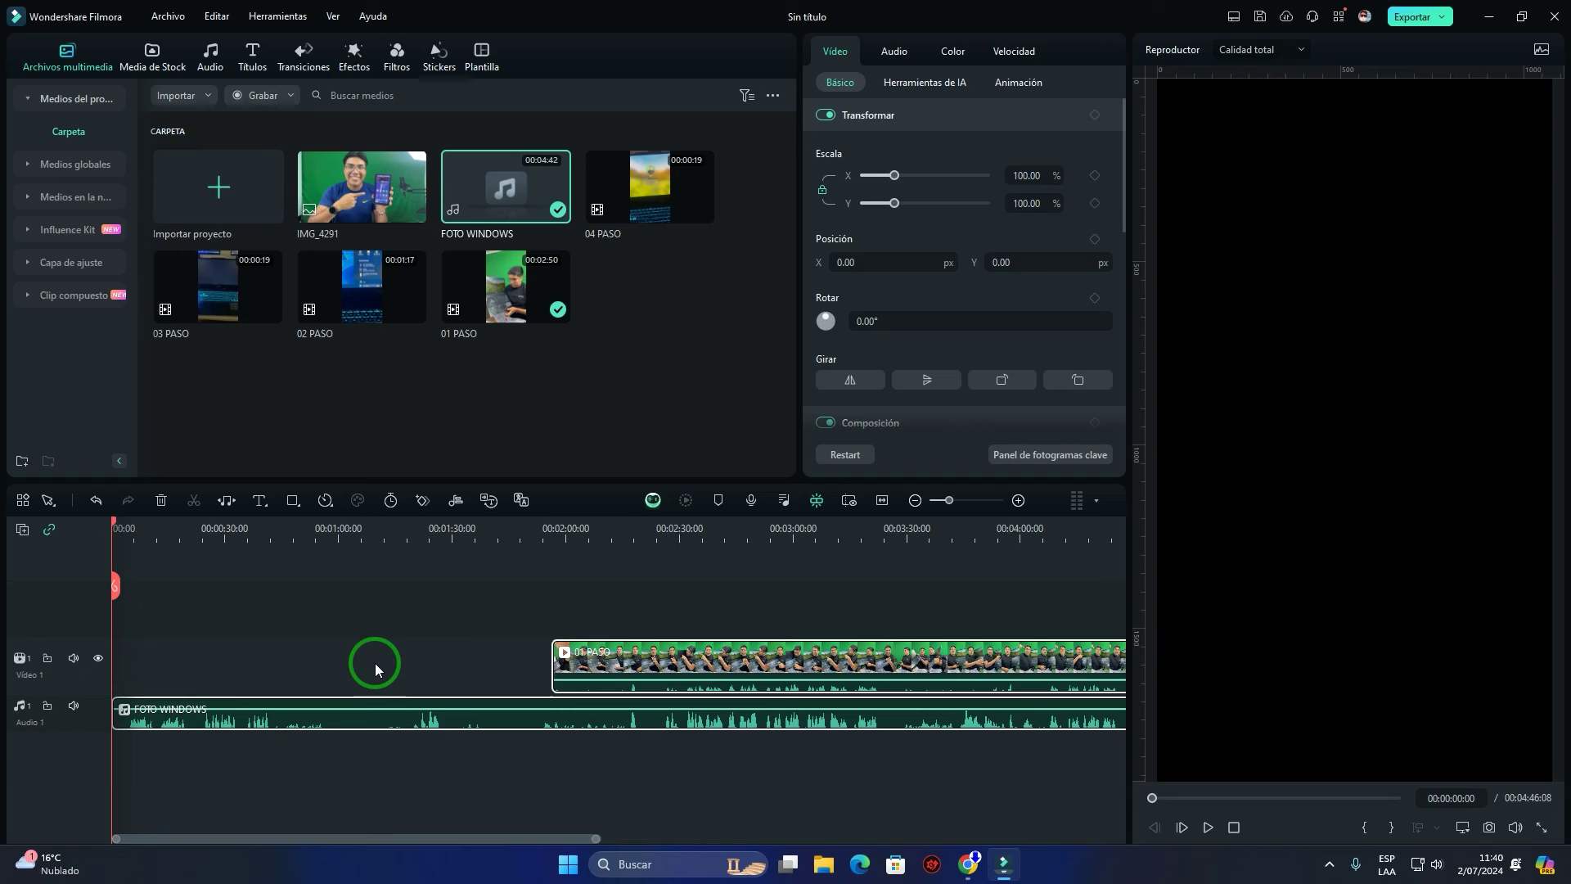
Play the timeline from about 00:02:25 to check the alignment between the video and the external audio
left_click(664, 528)
left_click(746, 630)
left_click(676, 664)
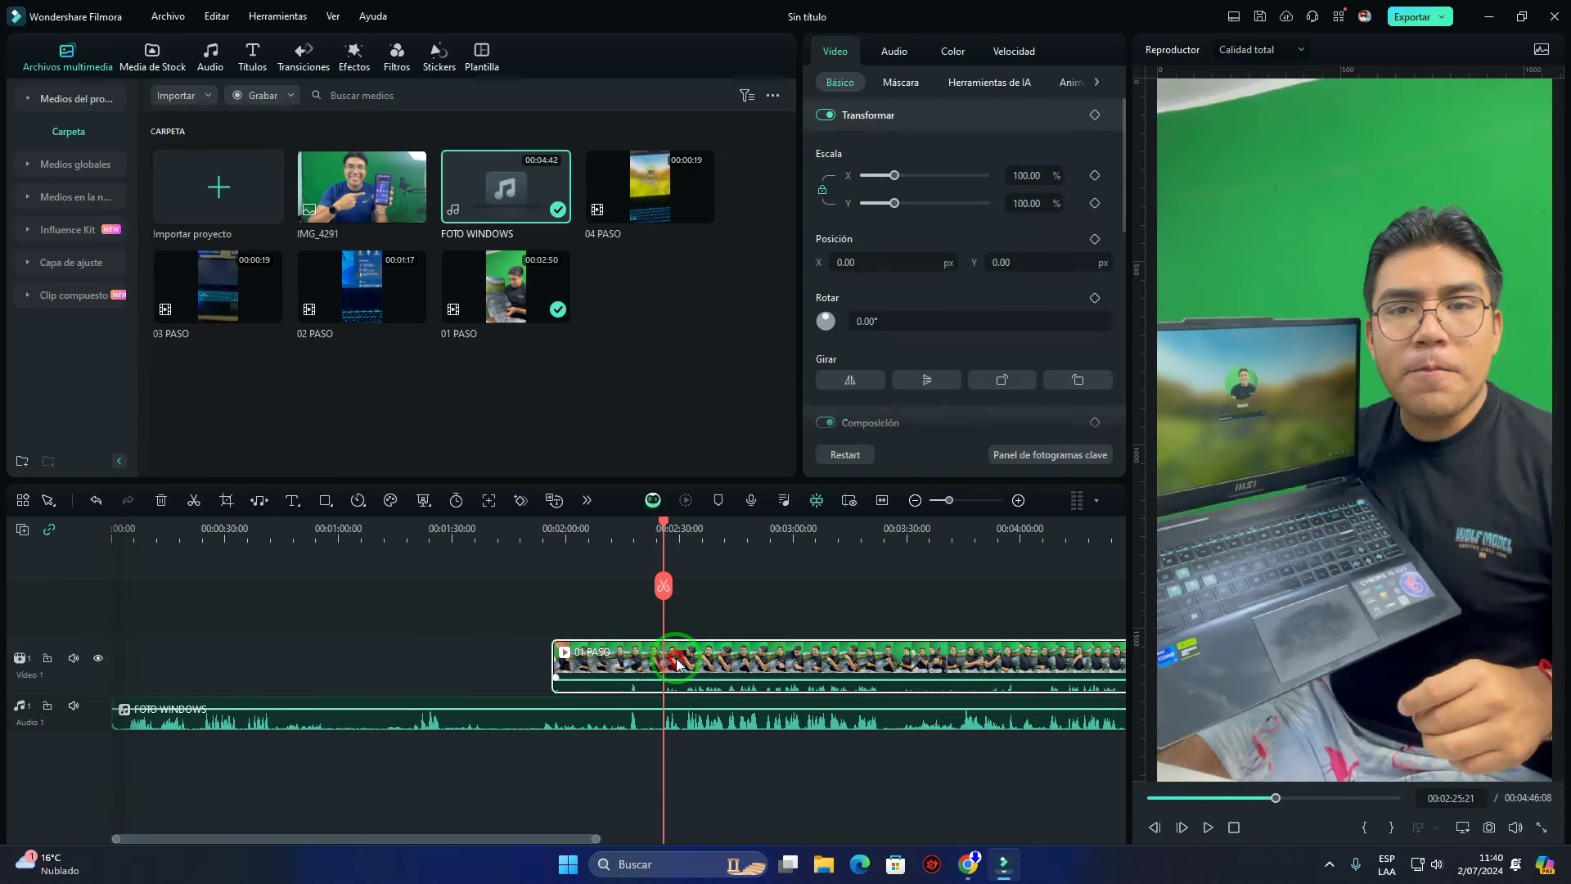
left_click(688, 718)
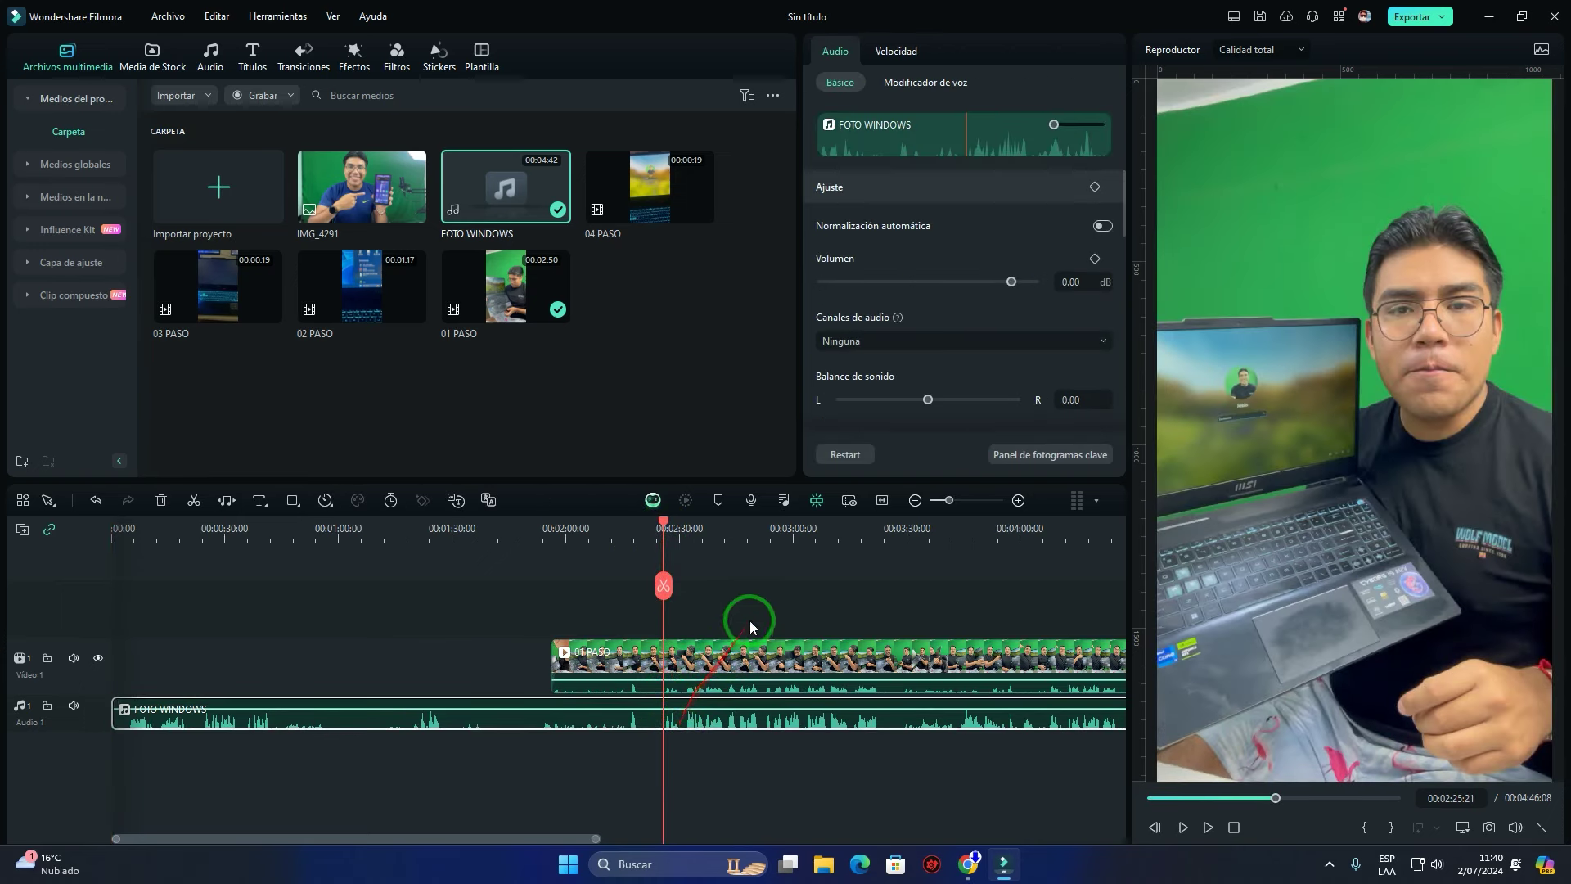
left_click(1206, 827)
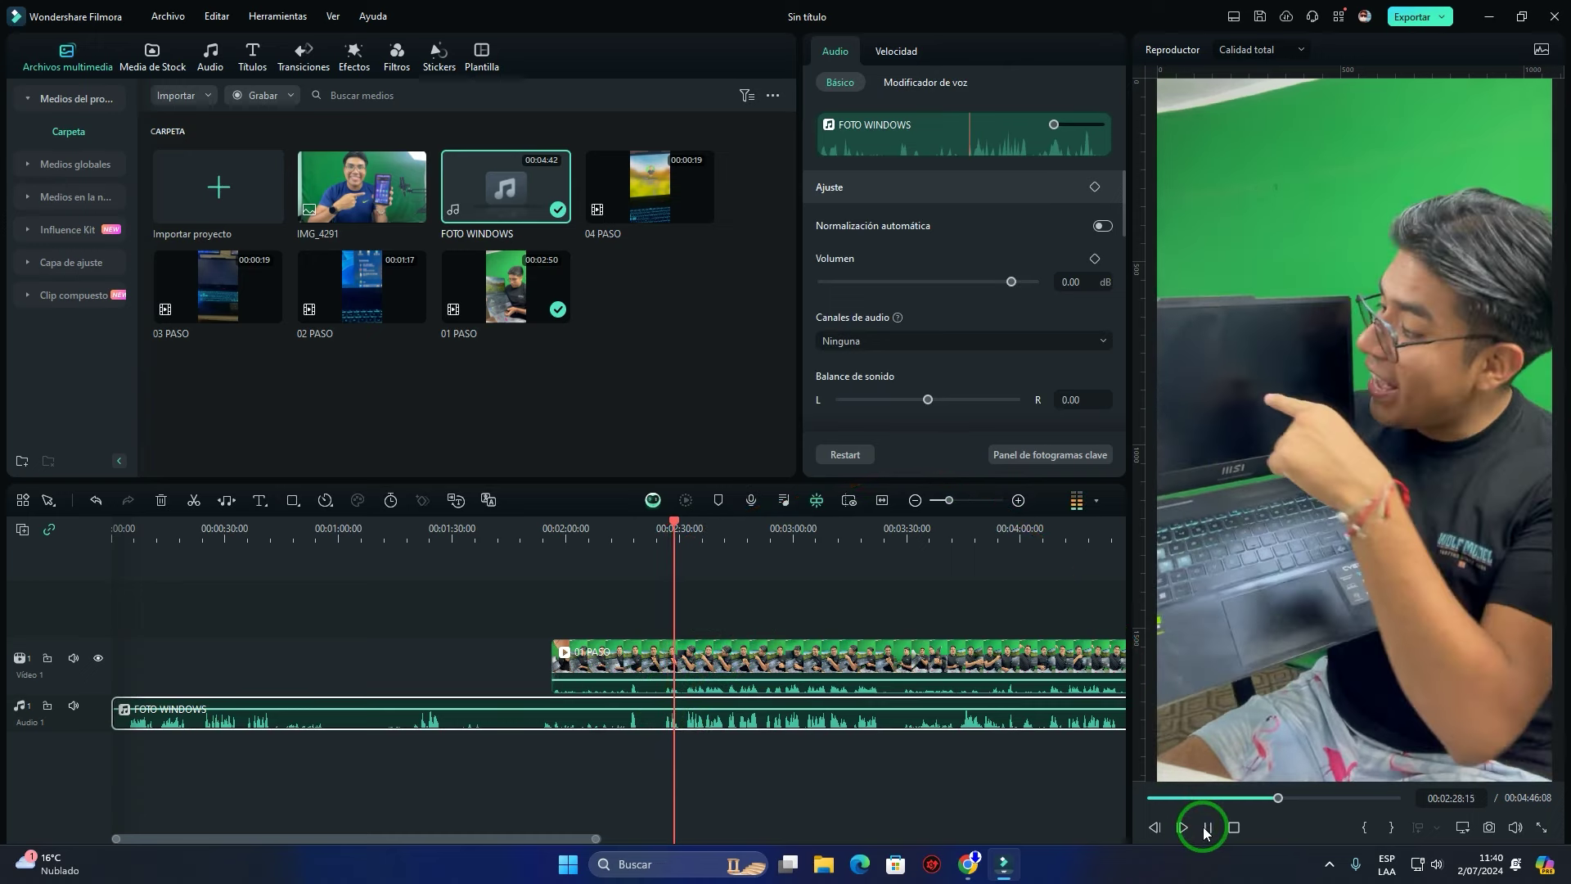
key("space")
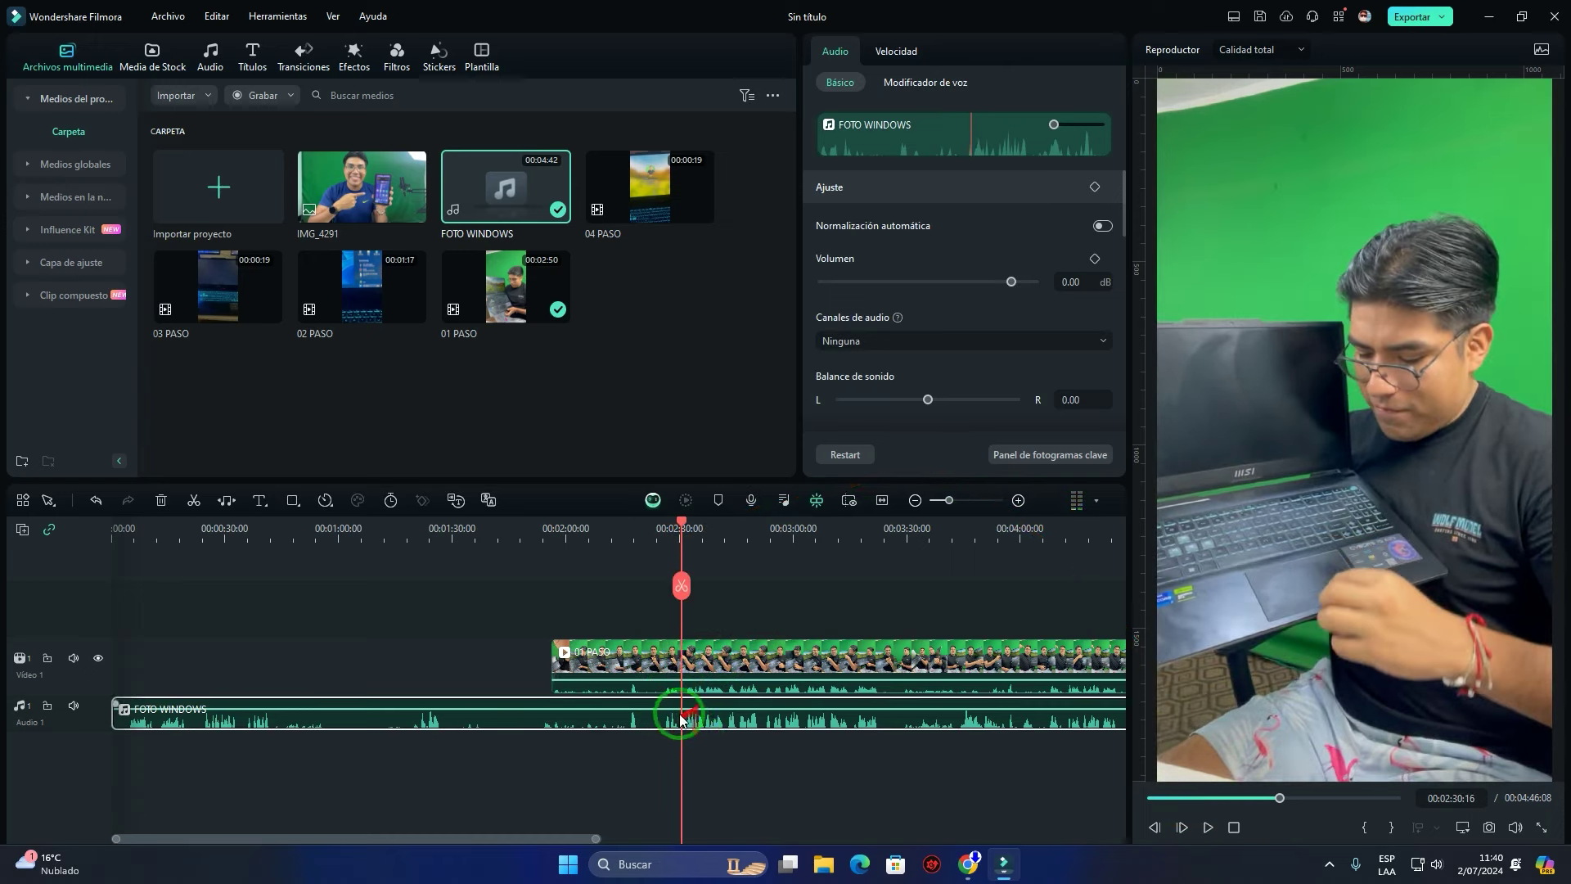
Split both the 01 PASO video and the FOTO WINDOWS audio at 00:02:31:21, just before the speech starts
scroll(633, 720, "up", 5)
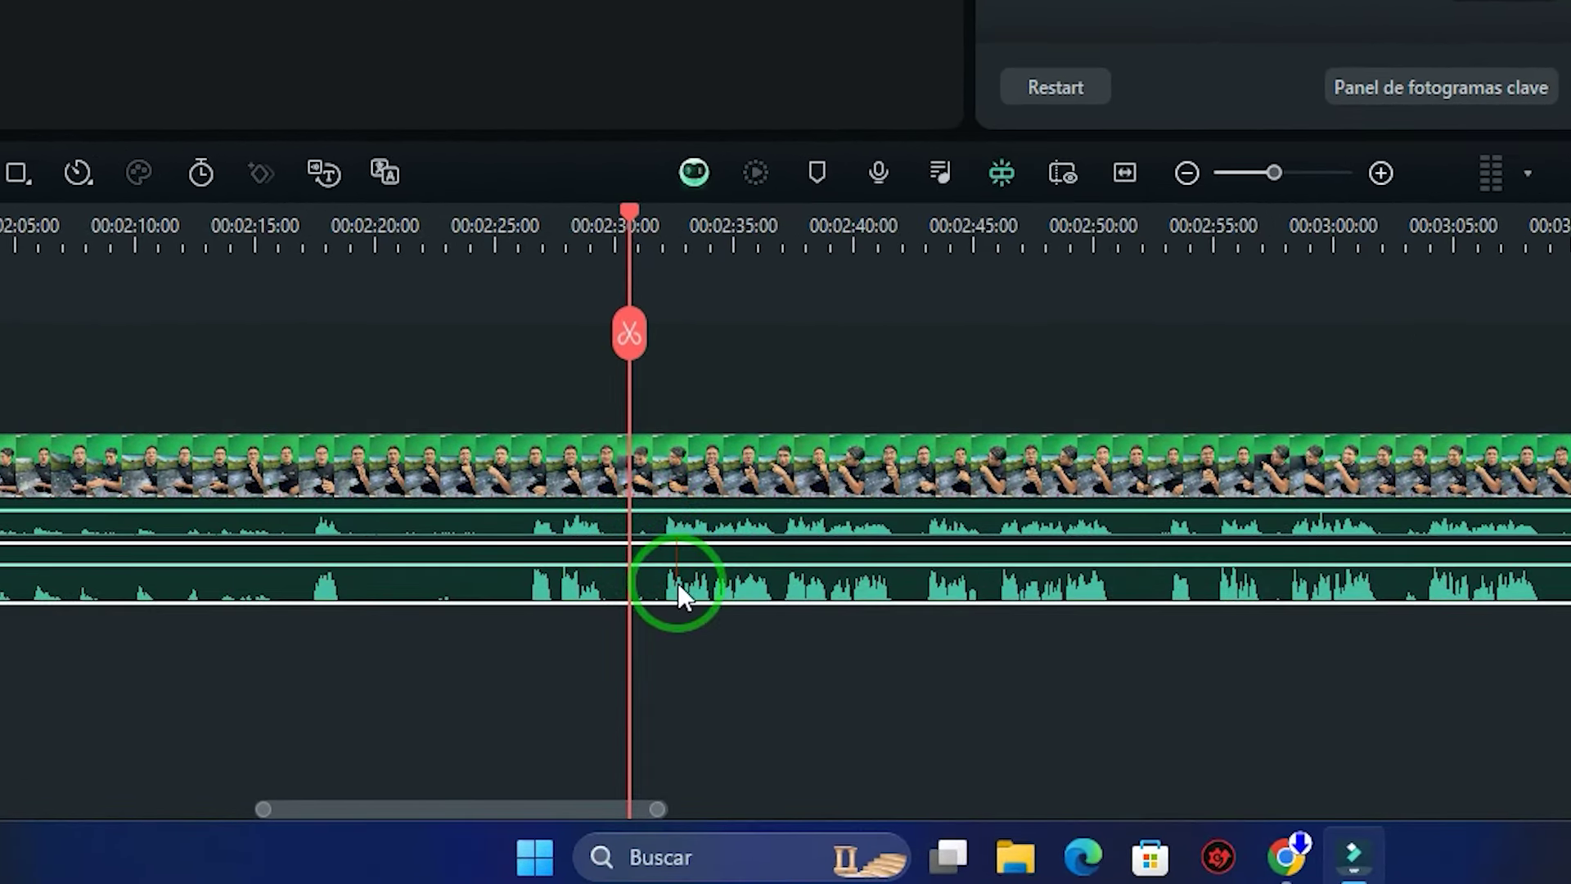
mouse_move(626, 214)
left_mouse_down()
mouse_move(654, 221)
mouse_move(518, 219)
mouse_move(659, 248)
left_mouse_up()
left_click_drag(558, 372, 739, 627)
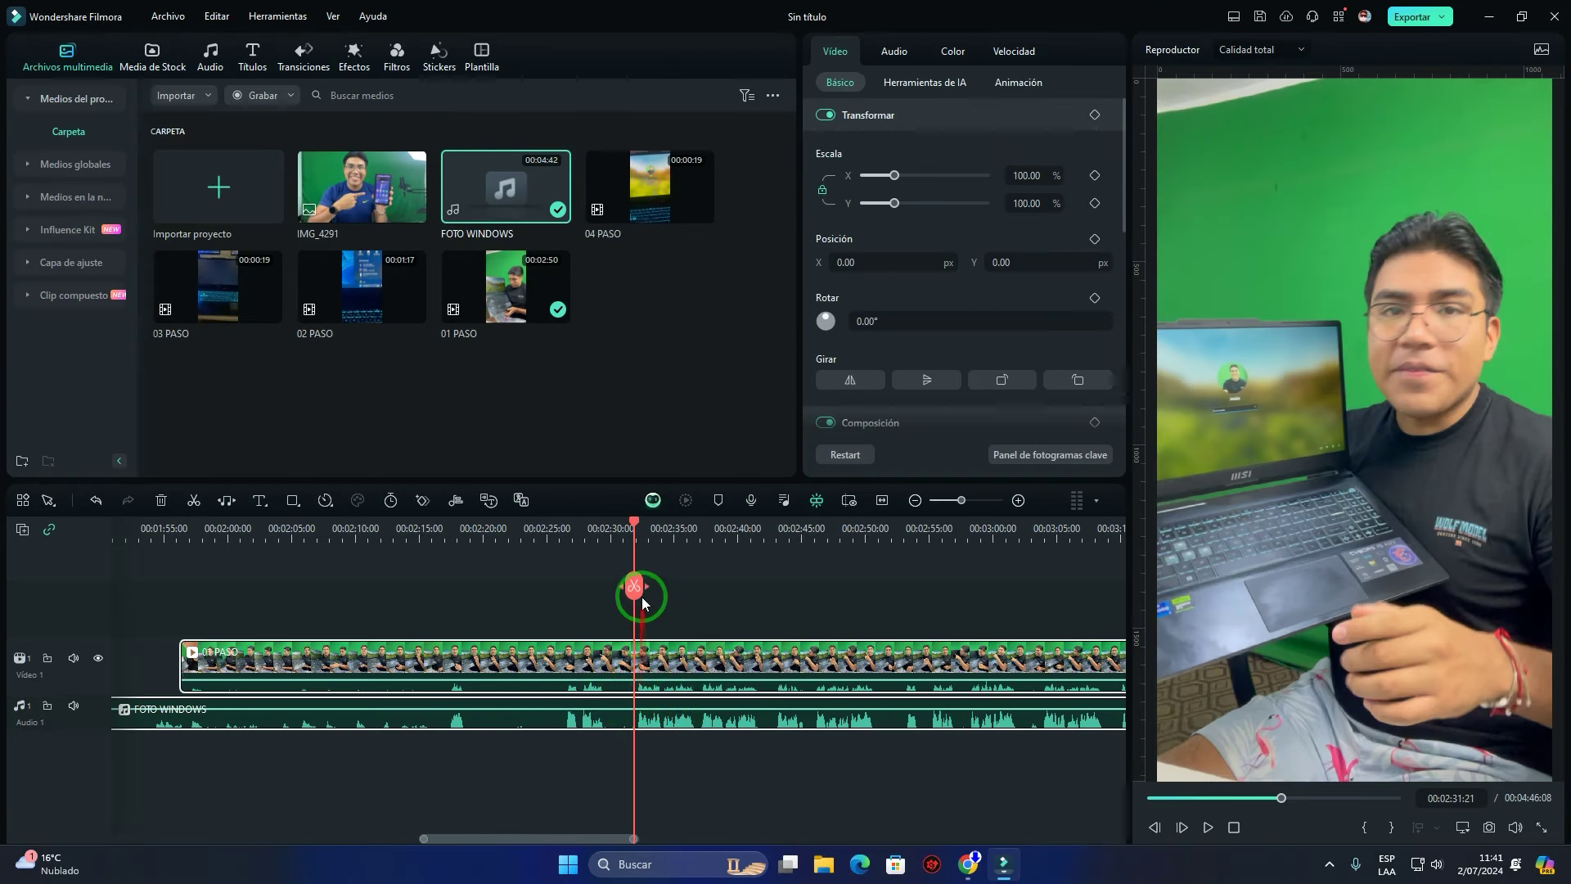
left_click(638, 588)
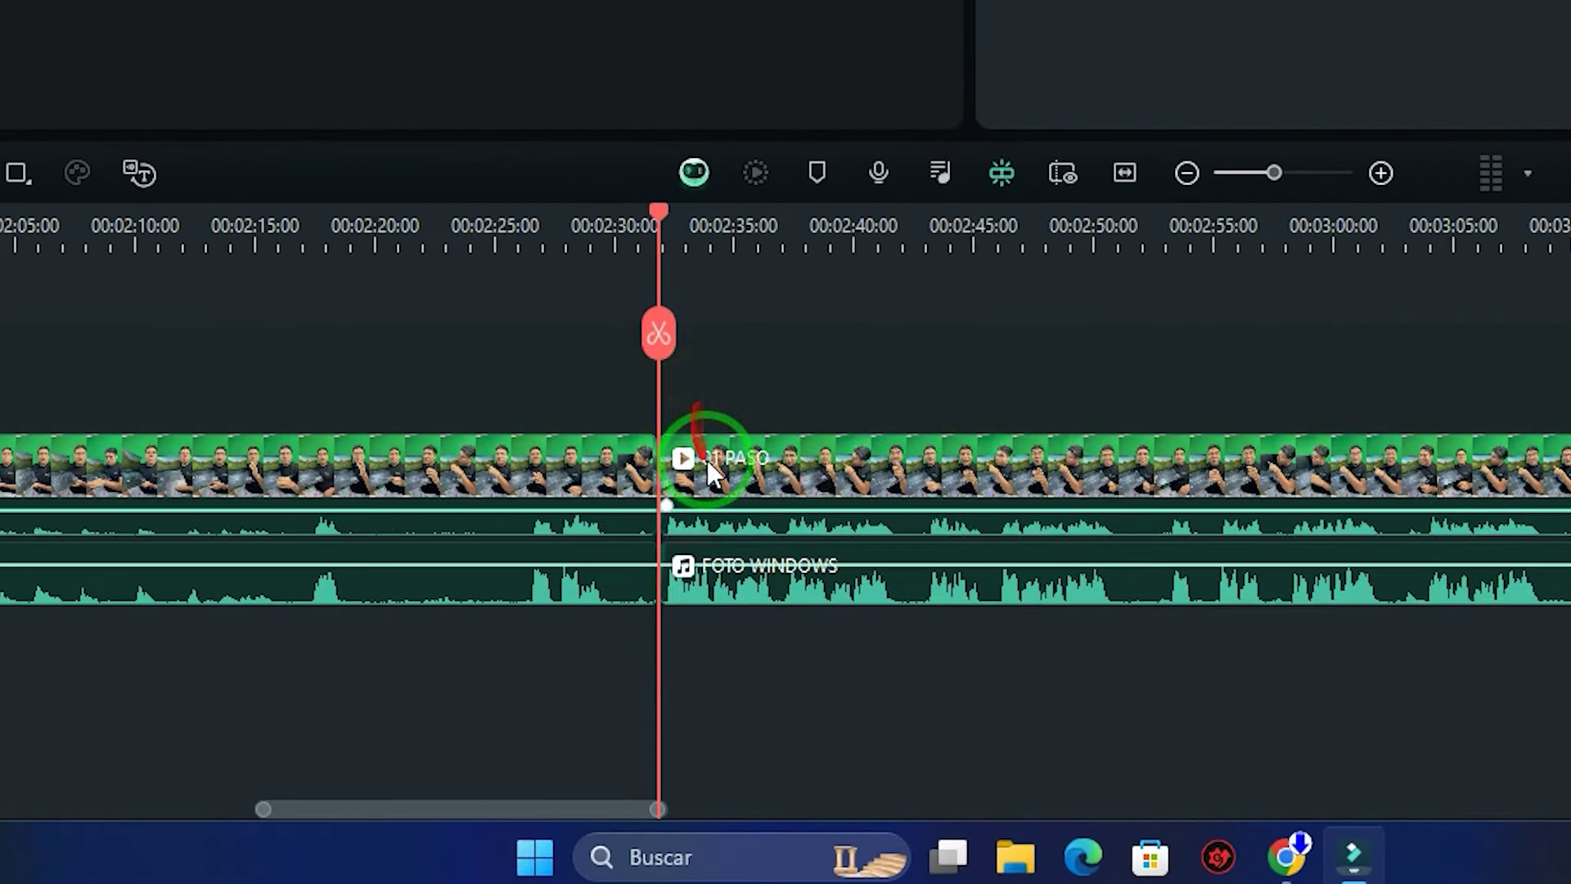
Delete the 01 PASO video and FOTO WINDOWS audio segments that precede the cut at 00:02:31:21
left_click(687, 585)
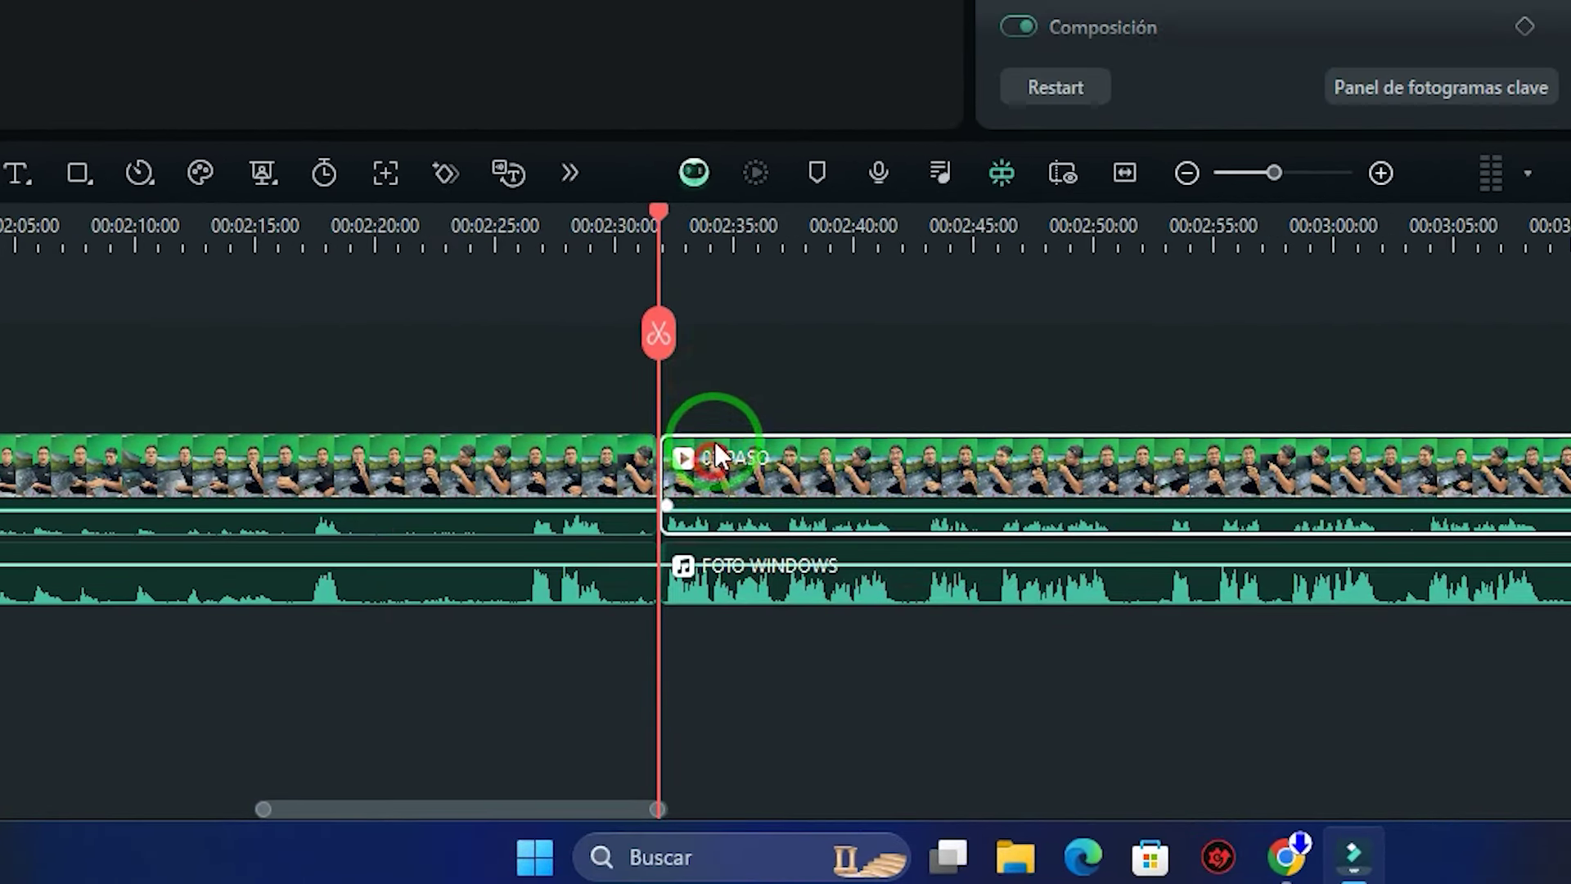
left_click_drag(745, 507, 807, 606)
left_click_drag(473, 385, 540, 630)
left_click(495, 505)
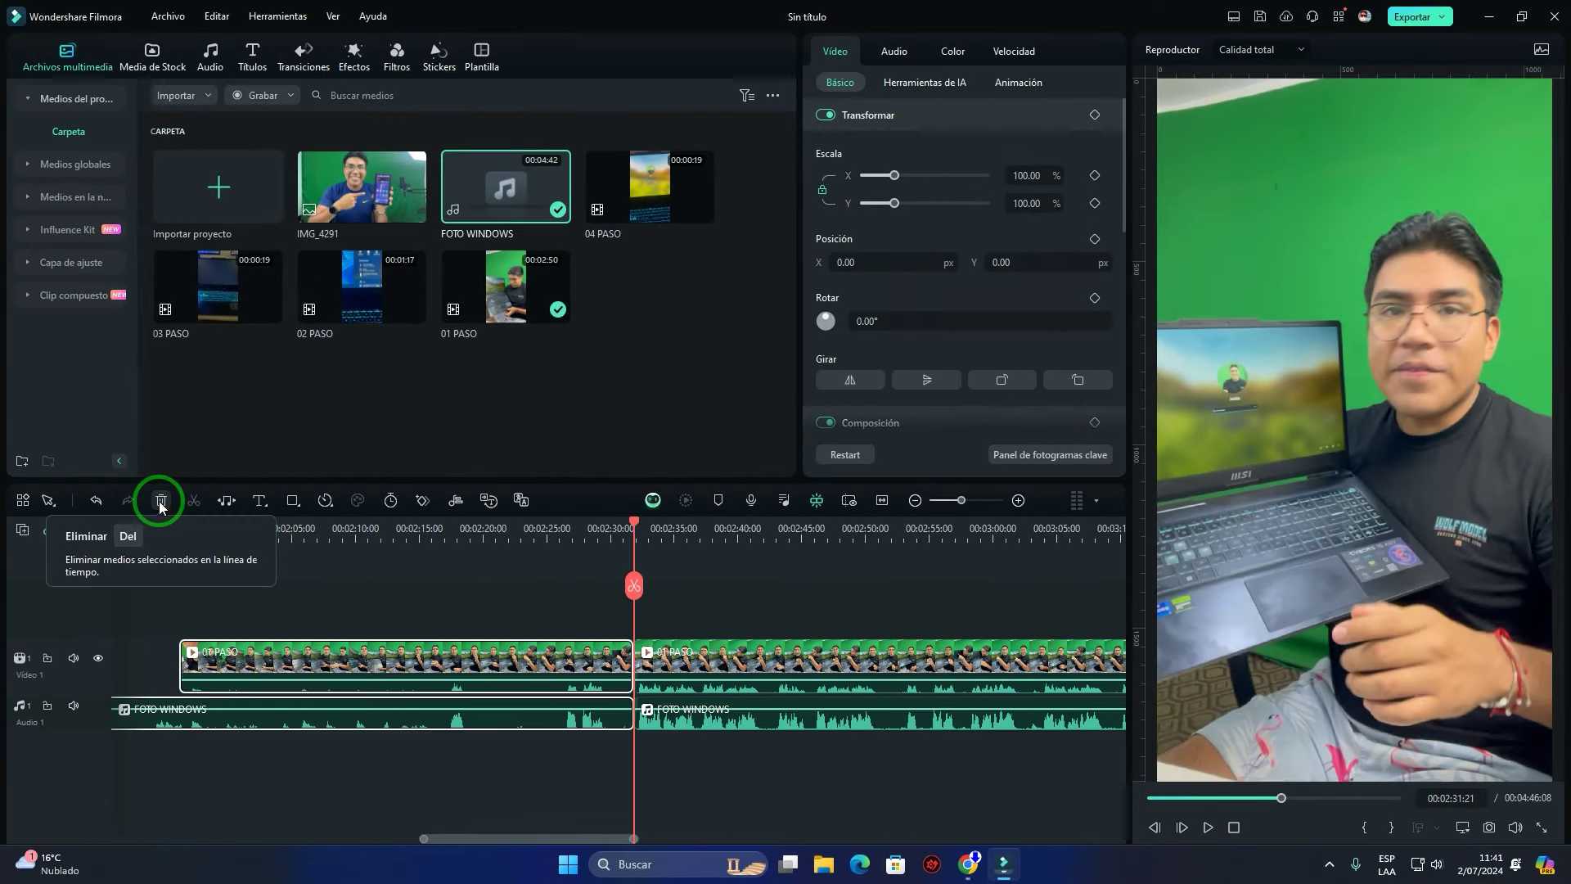
left_click(160, 505)
Play the timeline from the beginning to about 00:00:05 to find where the first spoken phrase ends
left_click(183, 531)
left_click_drag(183, 533, 101, 555)
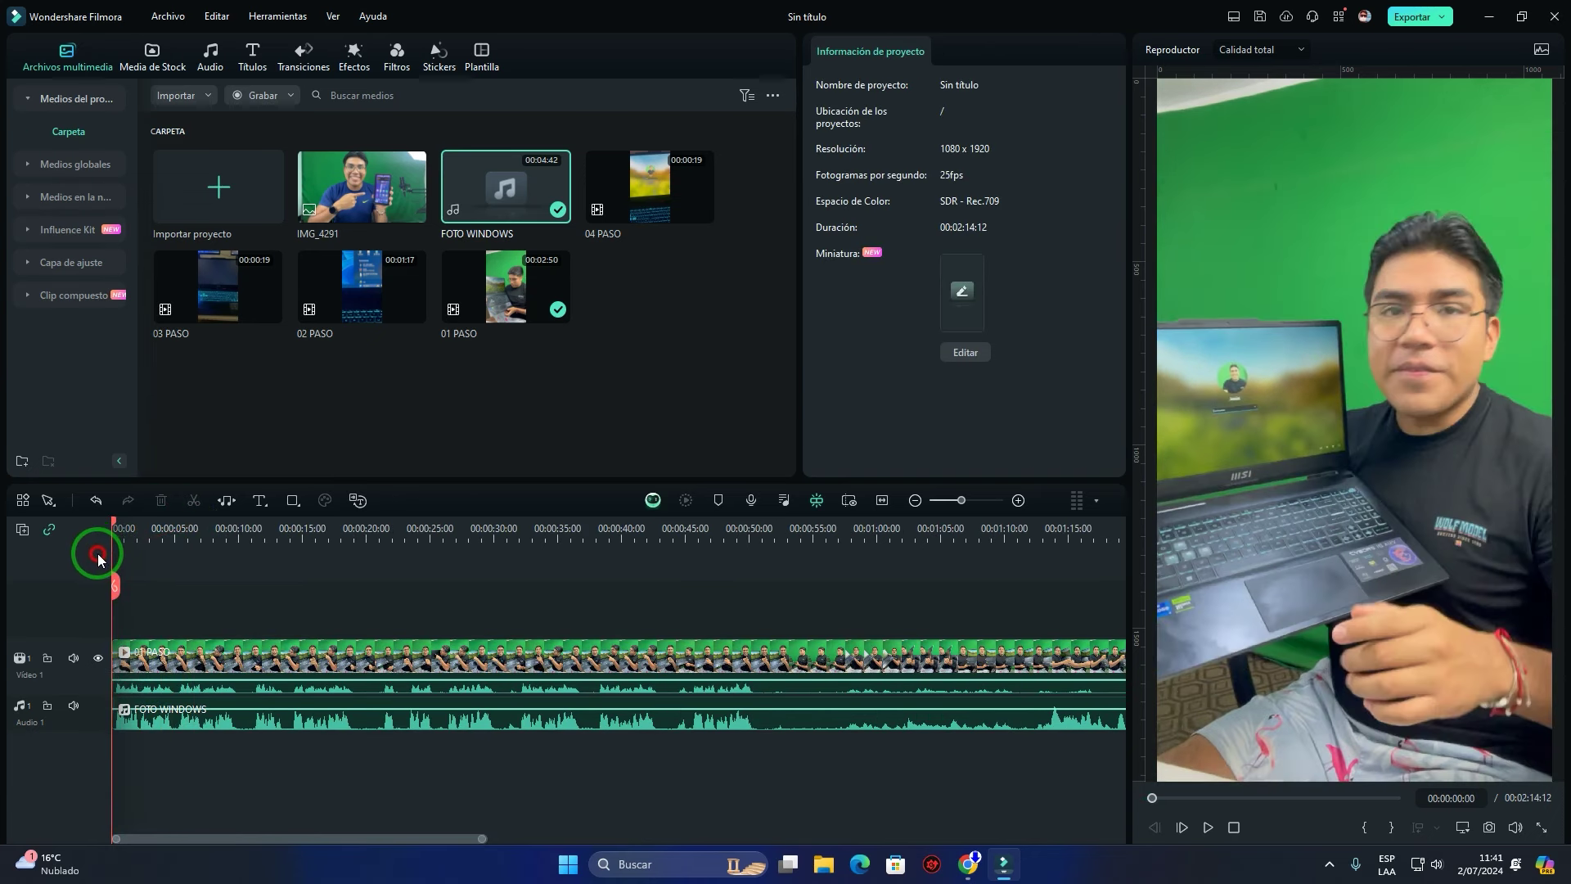
key("space")
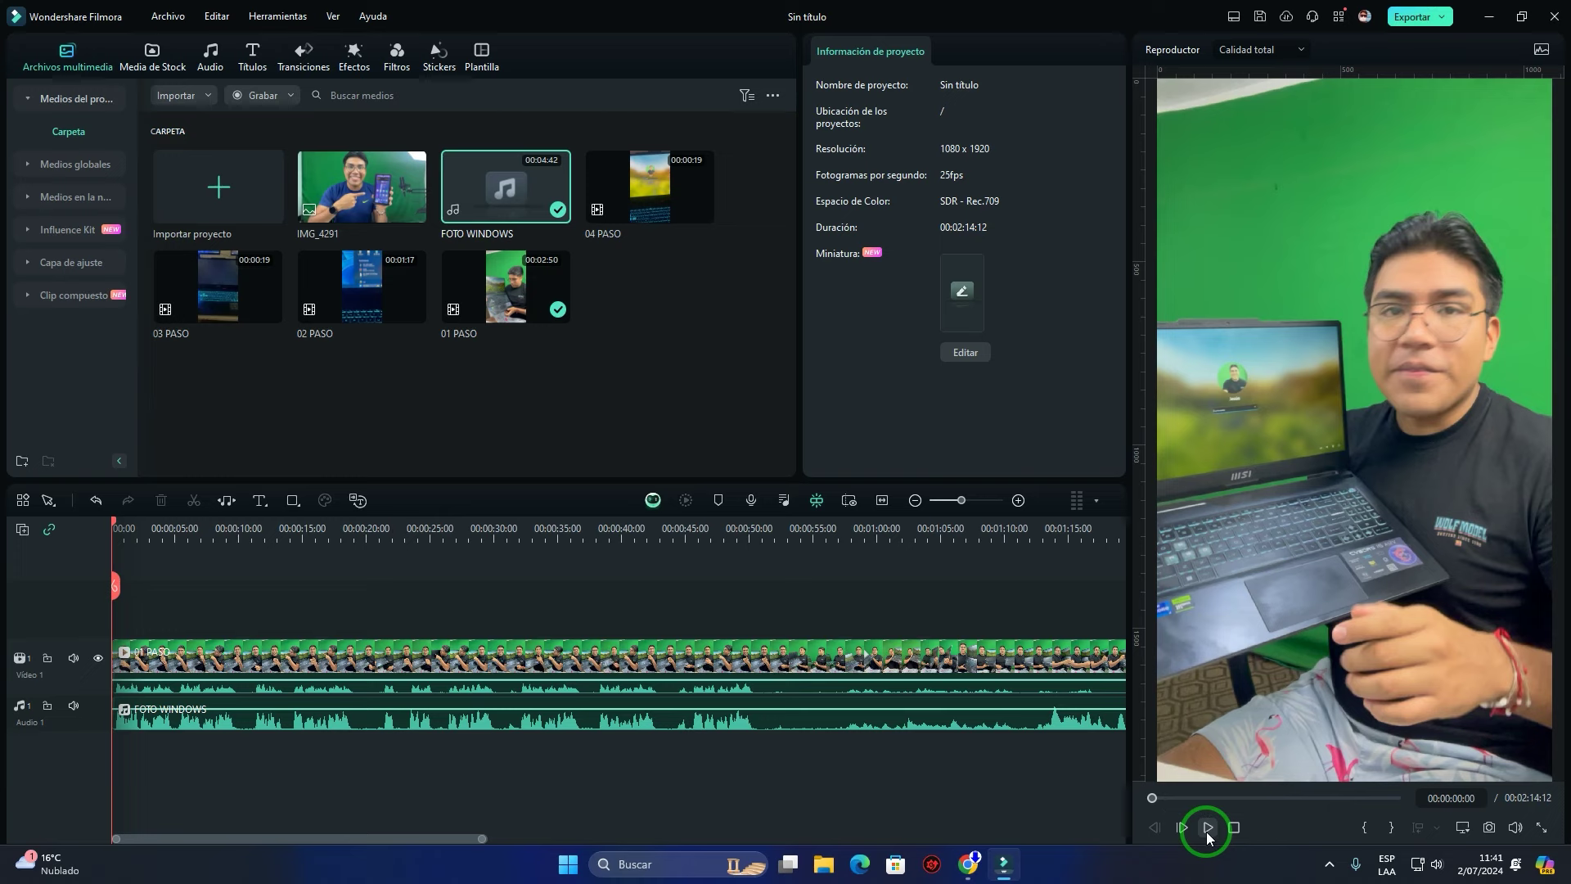
left_click(1207, 828)
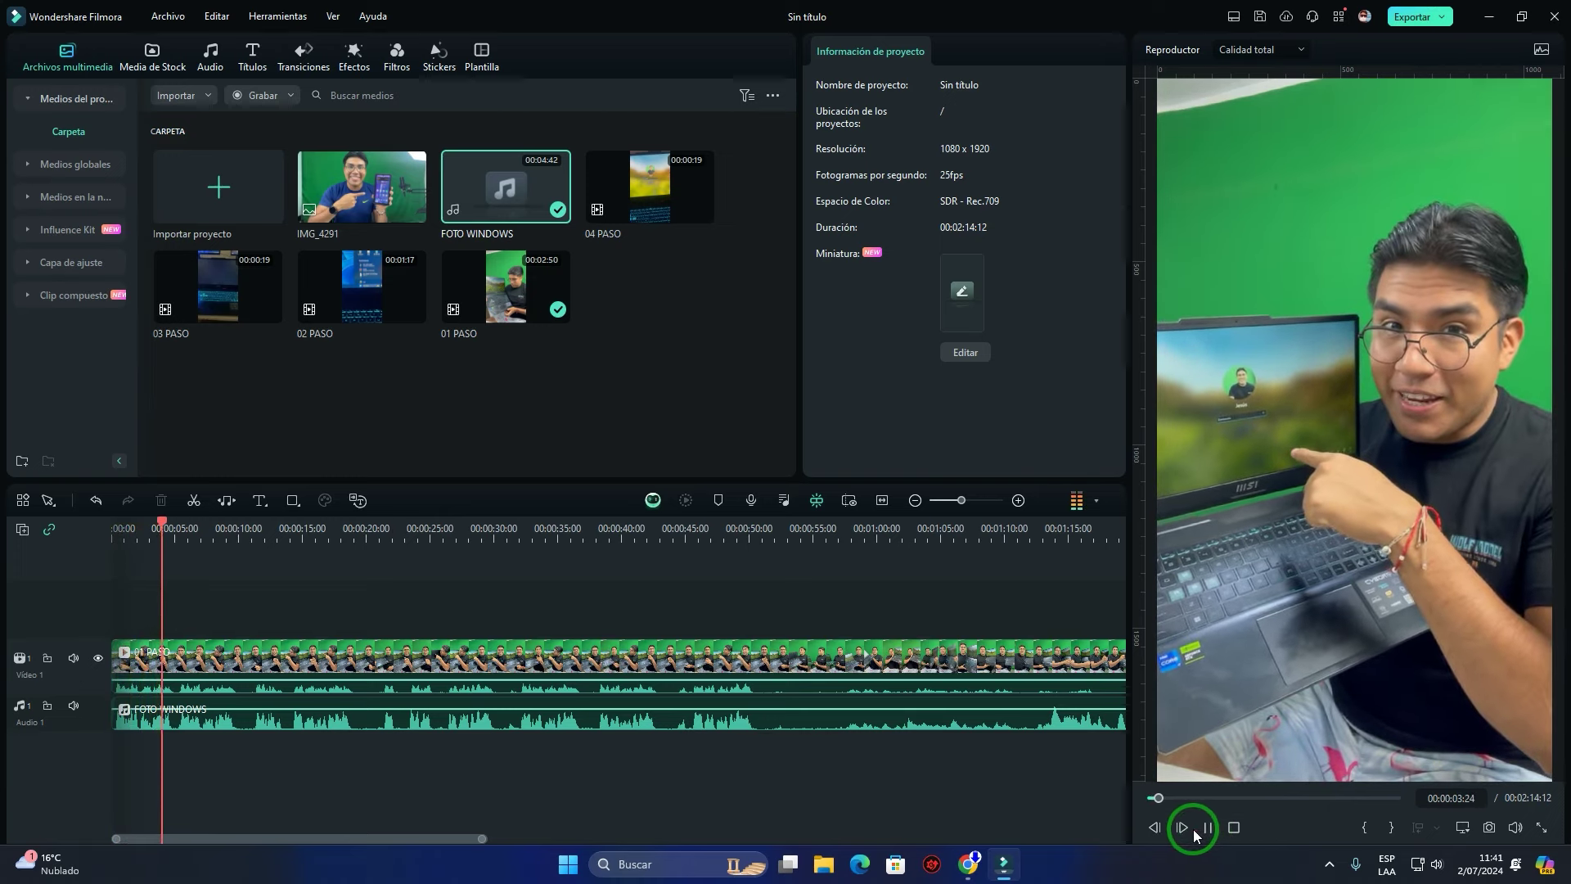
left_click(1193, 828)
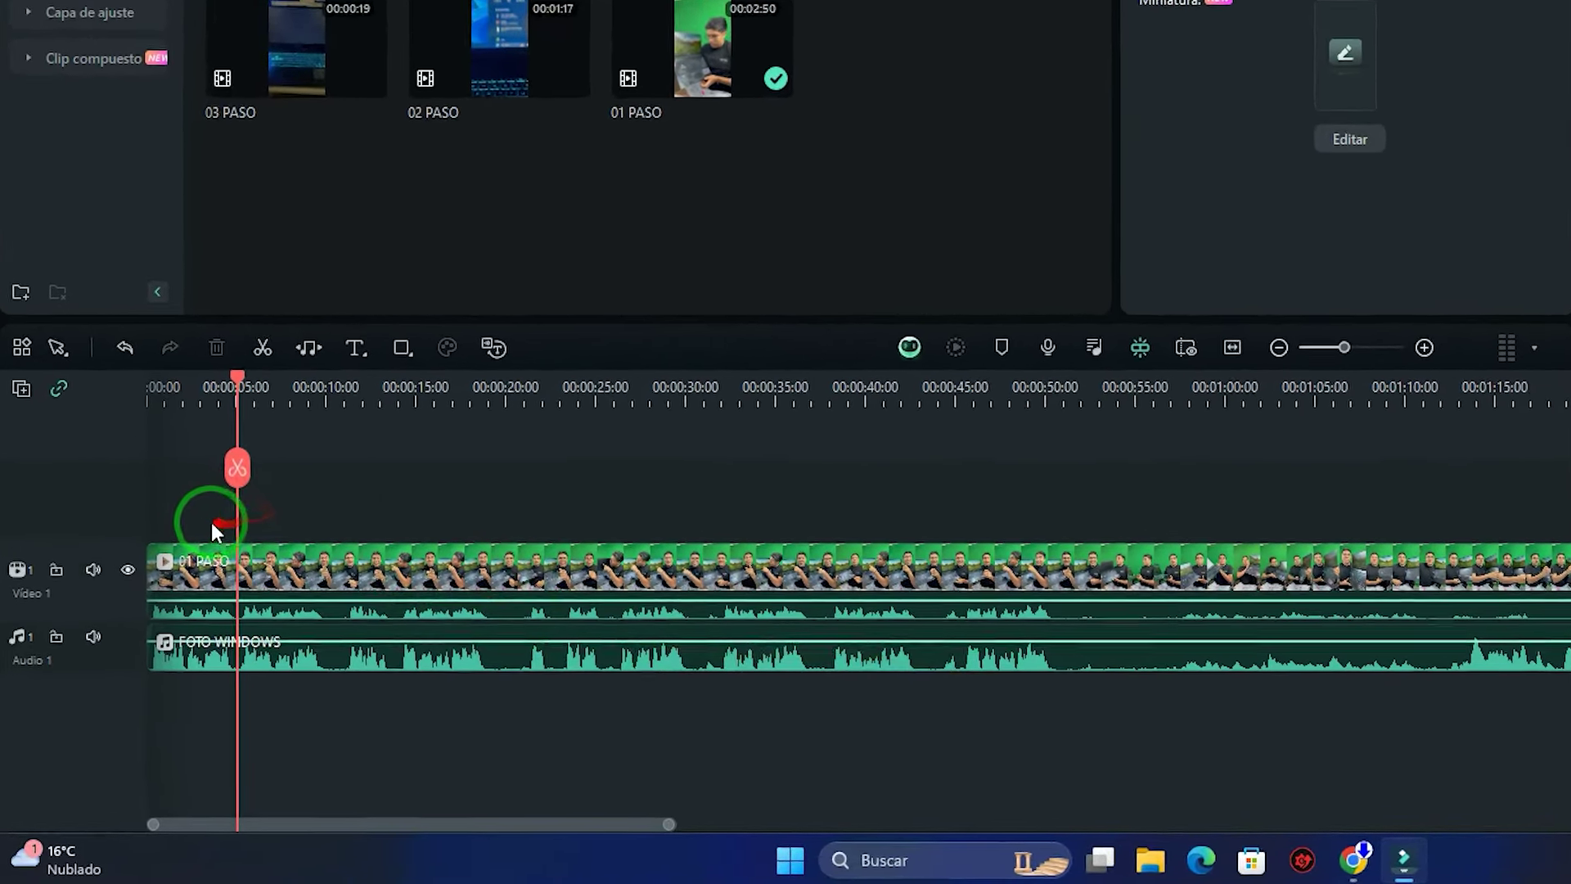
Split both the 01 PASO video and the FOTO WINDOWS audio at about 00:00:05, where the first phrase ends
left_click(296, 566)
left_click(319, 621, "ctrl")
left_click(267, 409)
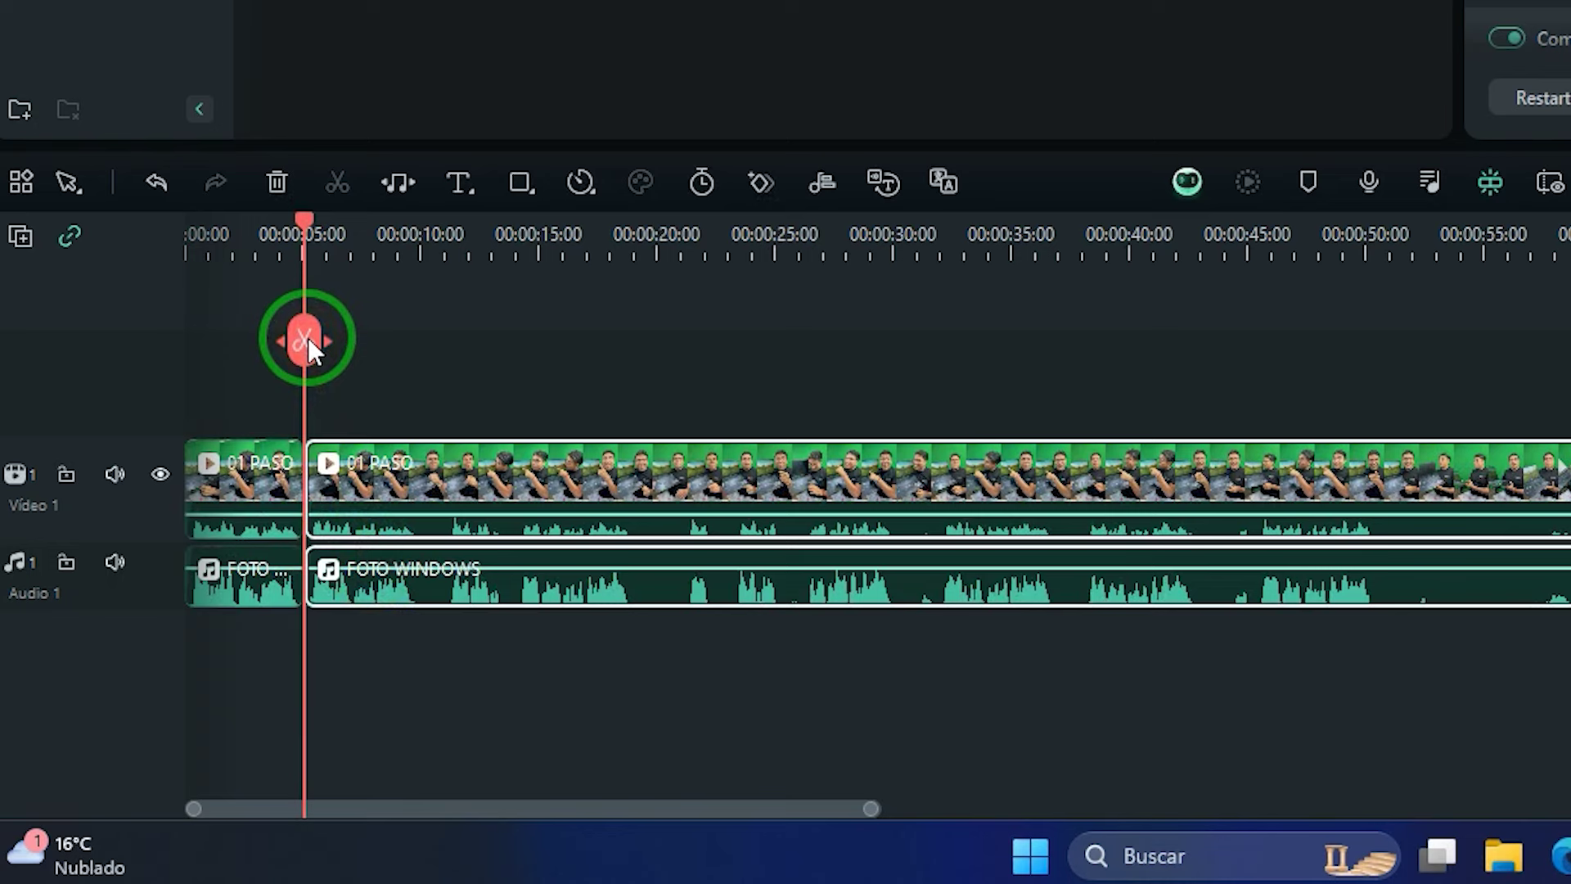
Split both the 01 PASO video and the FOTO WINDOWS audio at 00:01:49:24, just before the closing phrase starts
key("ctrl+minus")
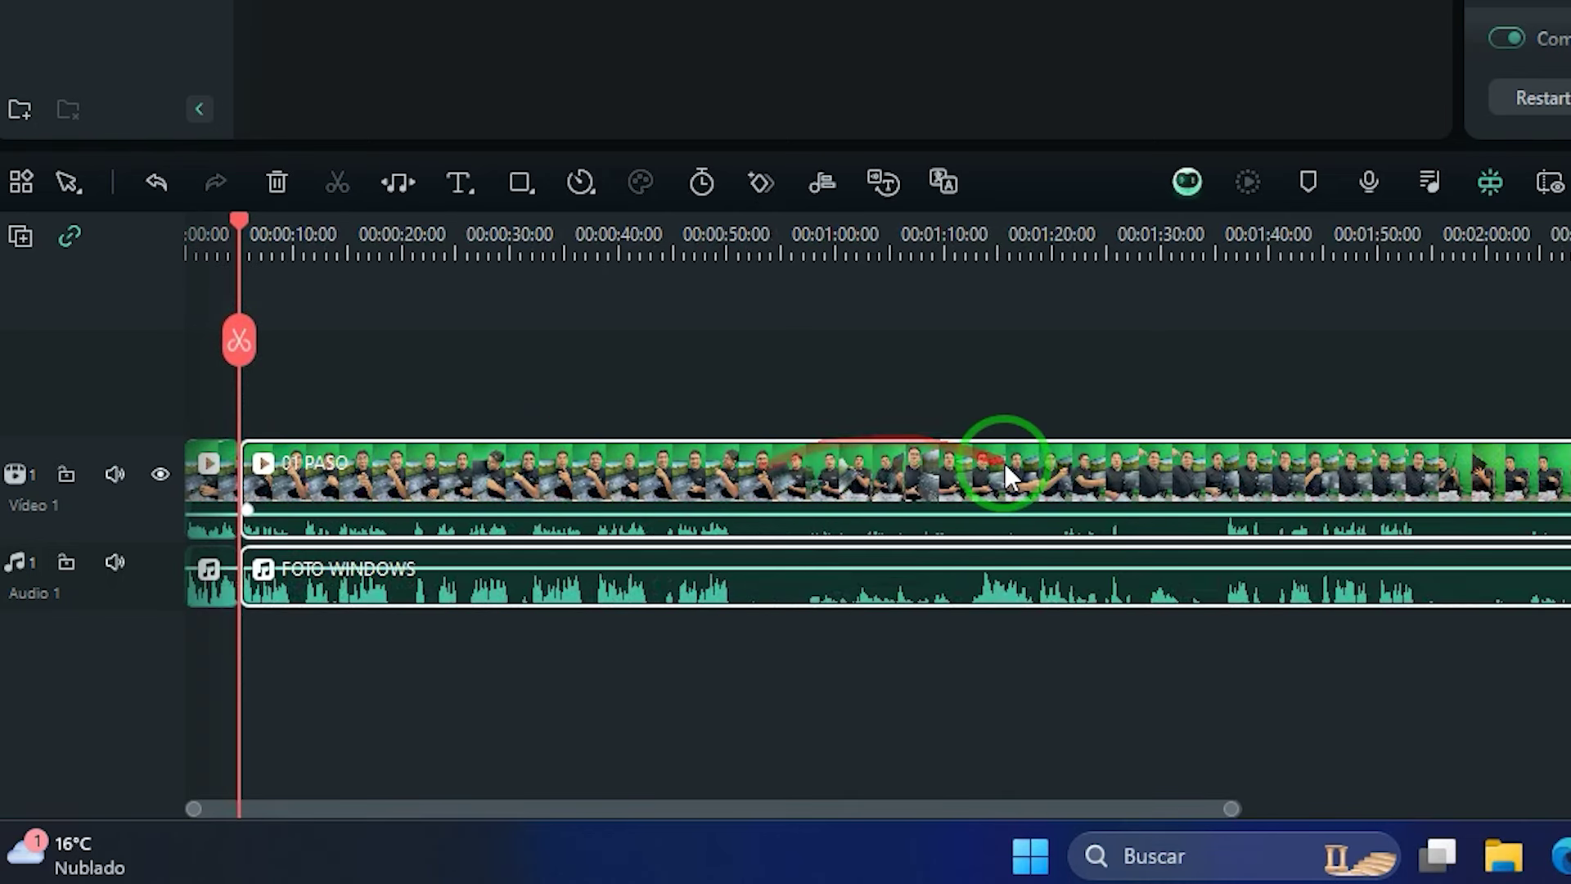
left_click(1381, 244)
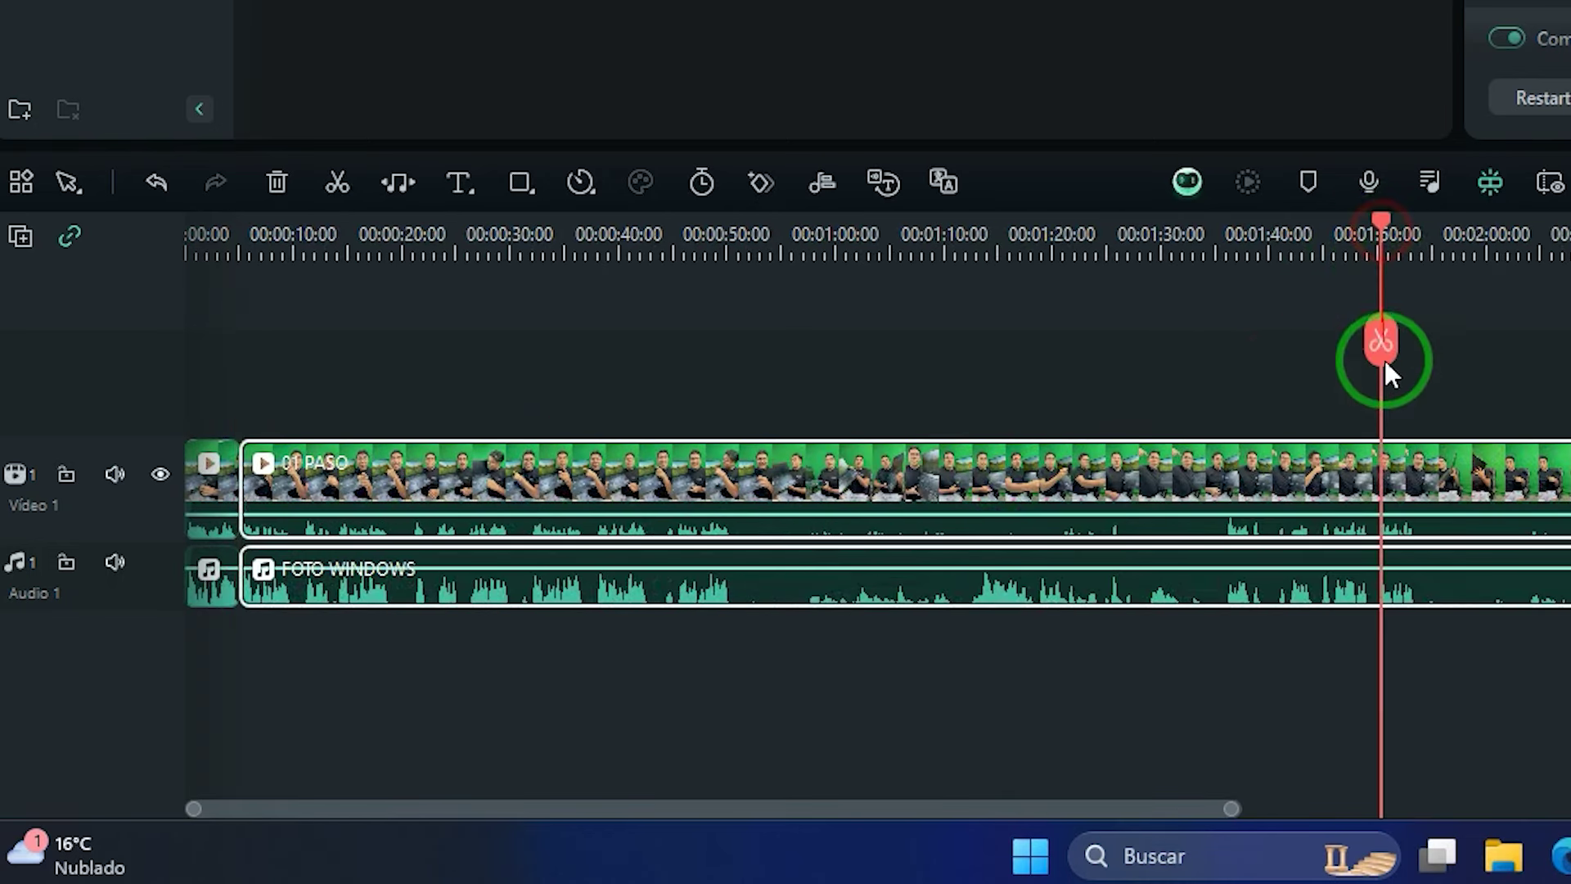
key("ctrl+plus")
left_click_drag(1122, 224, 1098, 224)
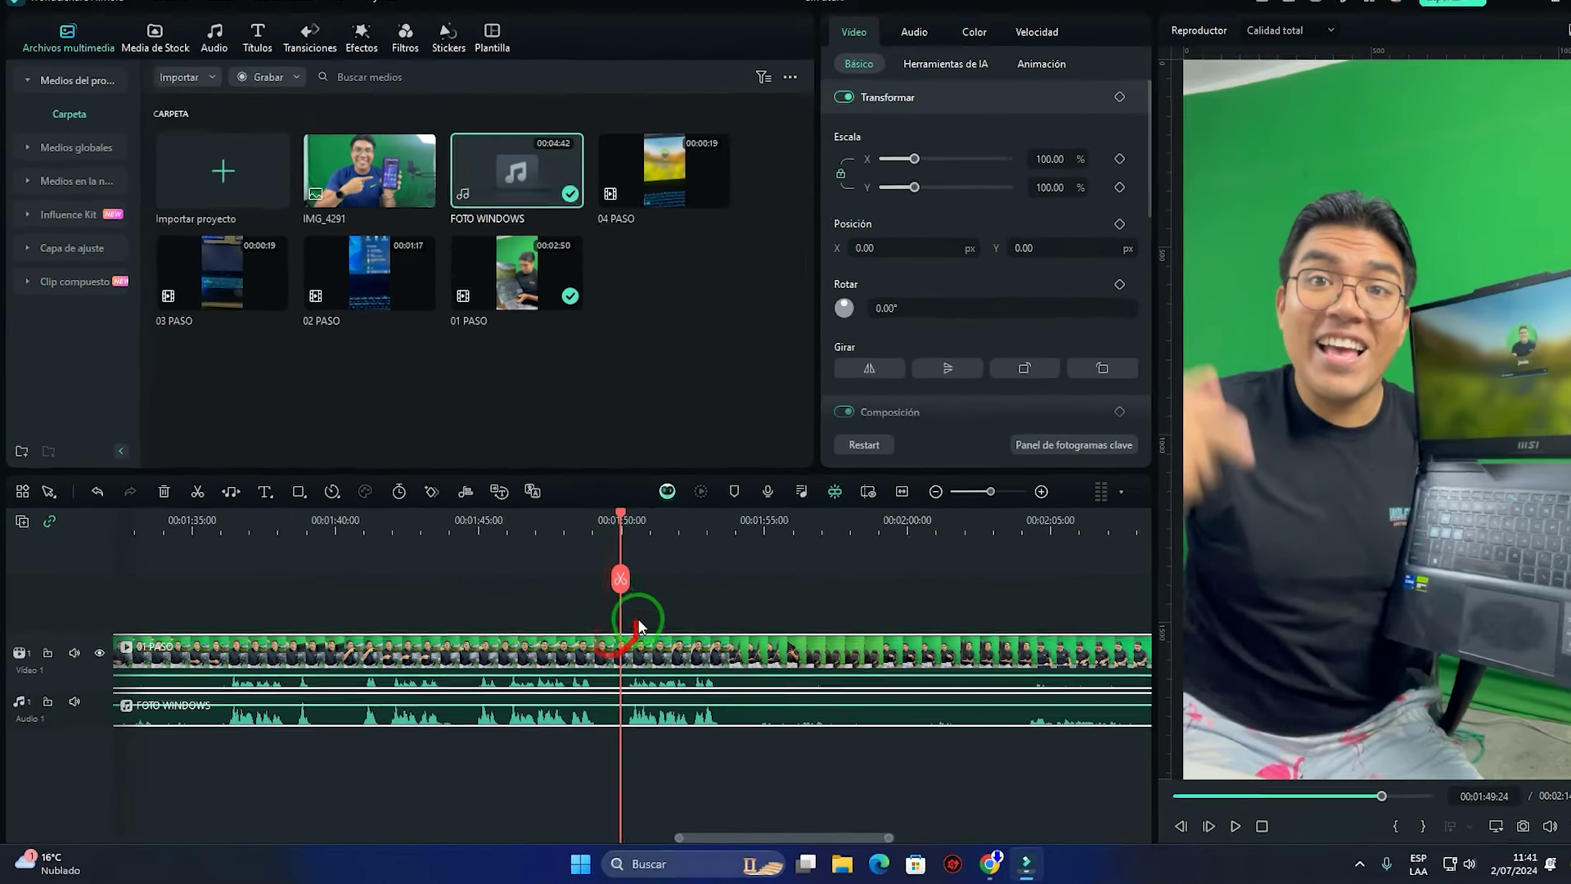
left_click(942, 606)
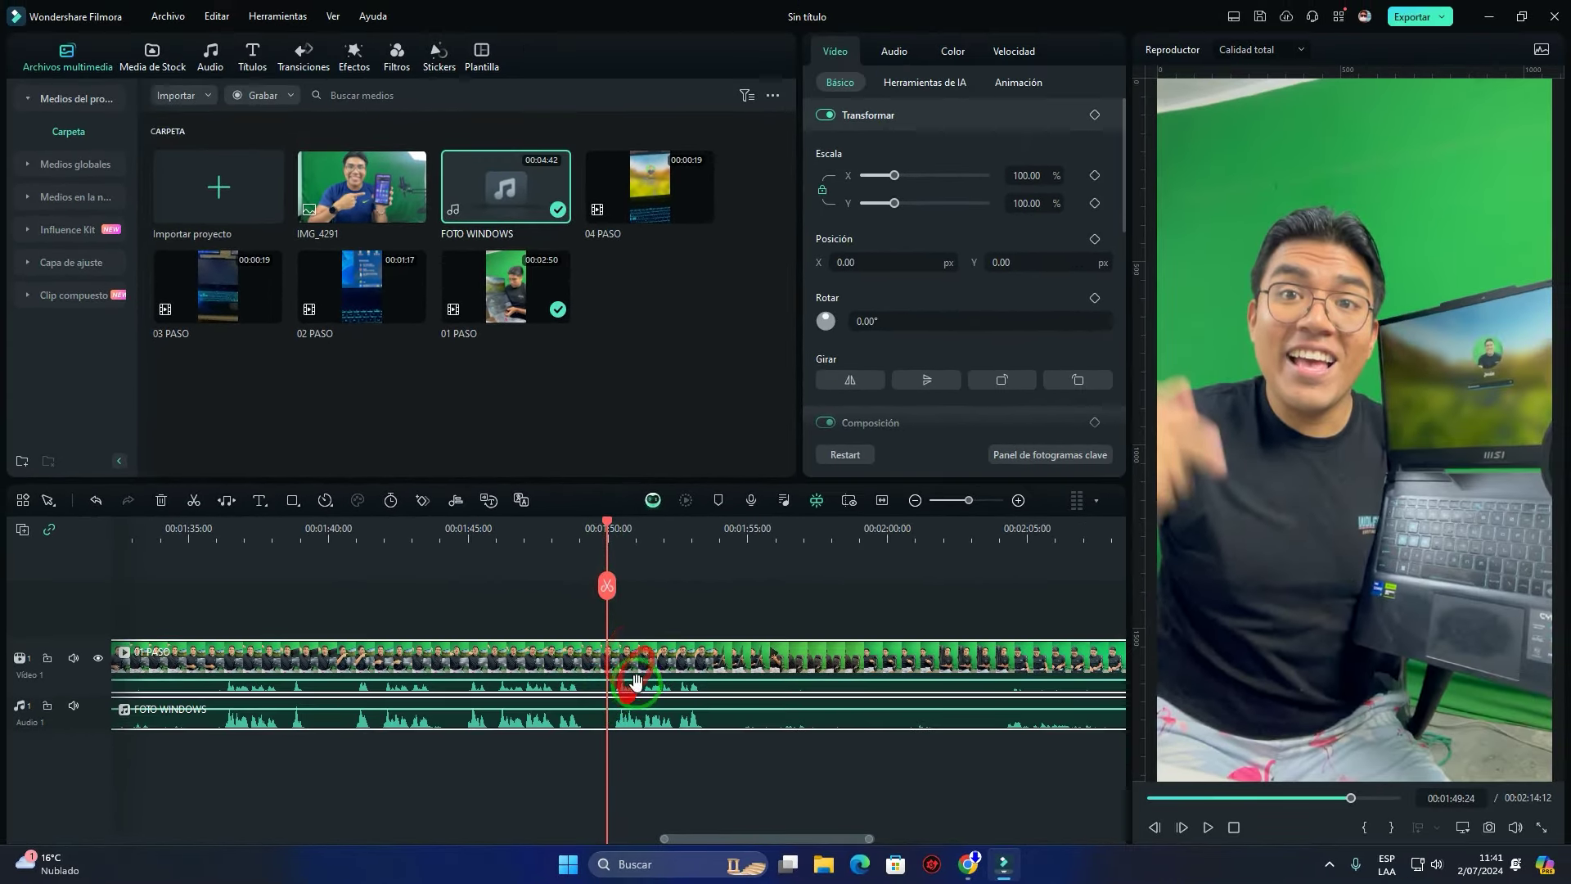
left_click(1018, 500)
left_click(915, 500)
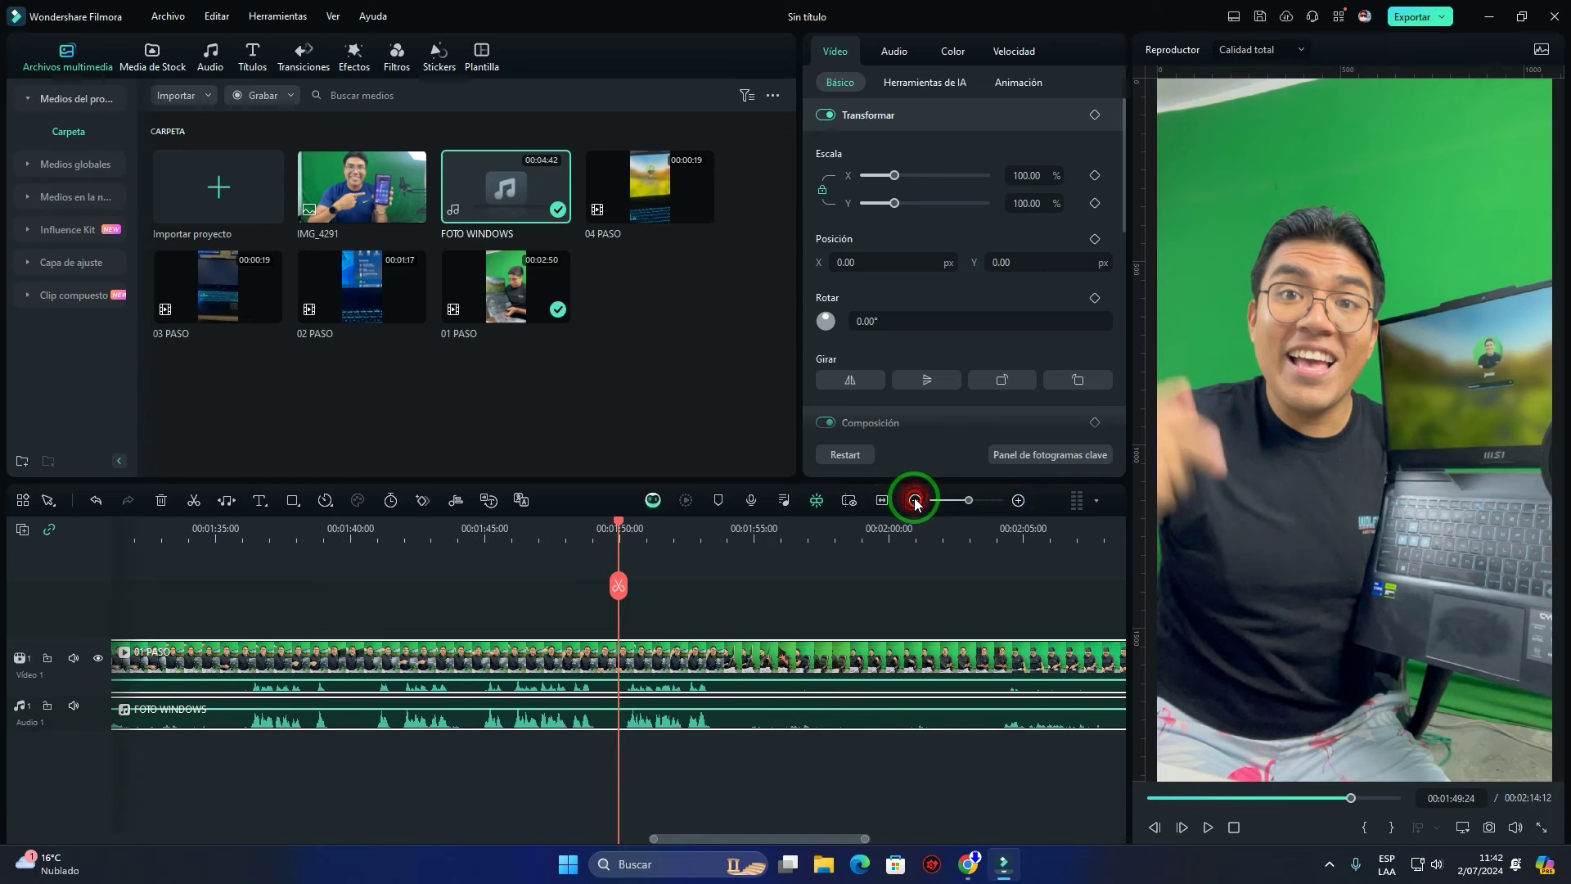
left_click(915, 500)
left_click(915, 500)
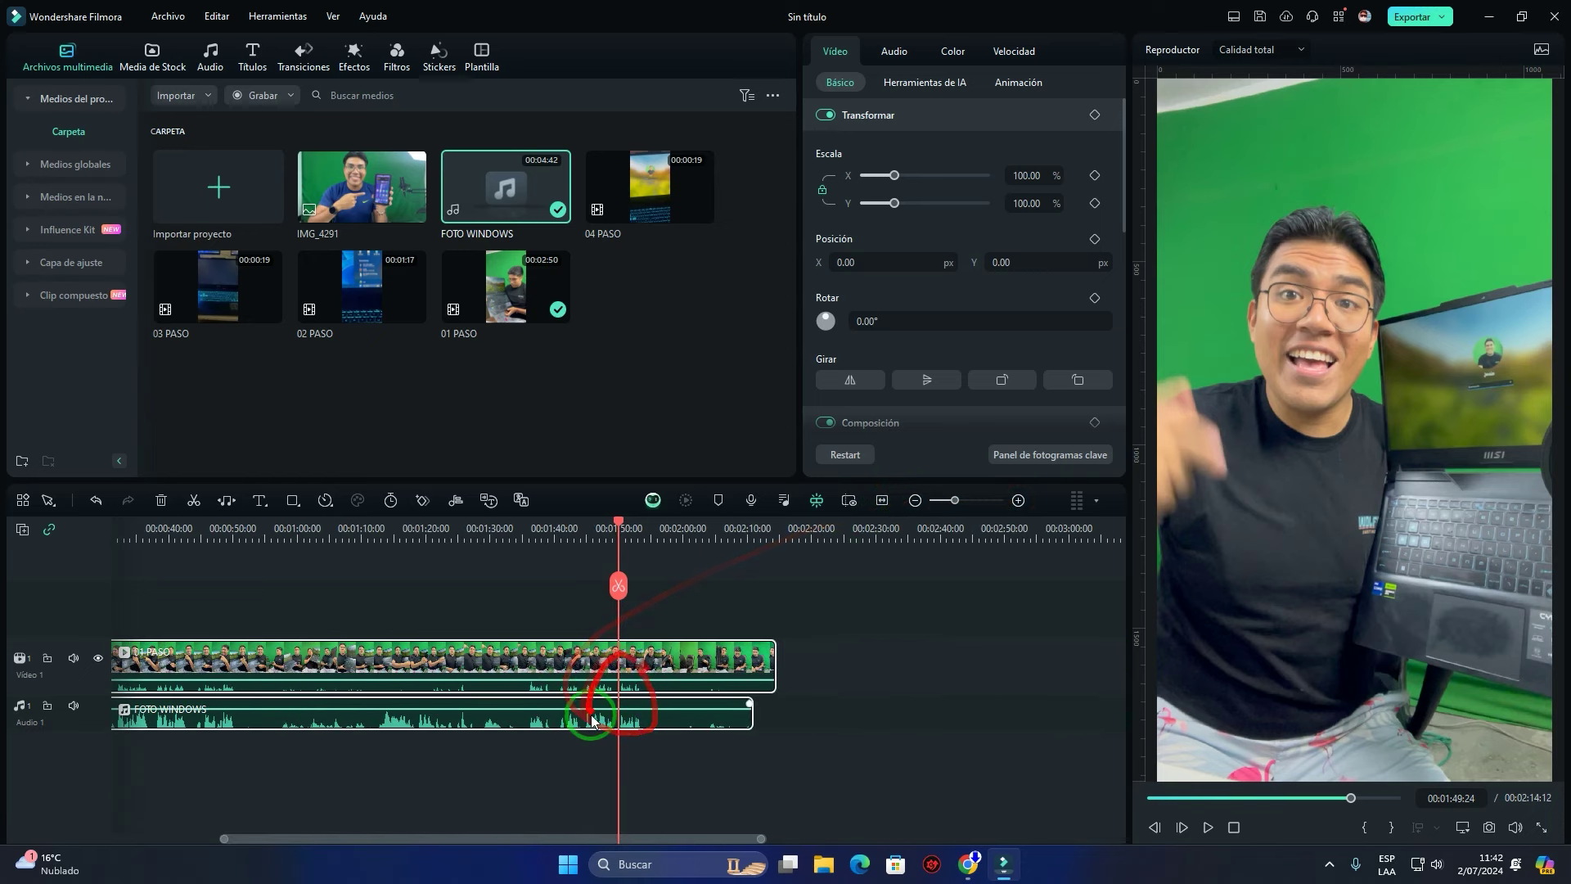
key("ctrl")
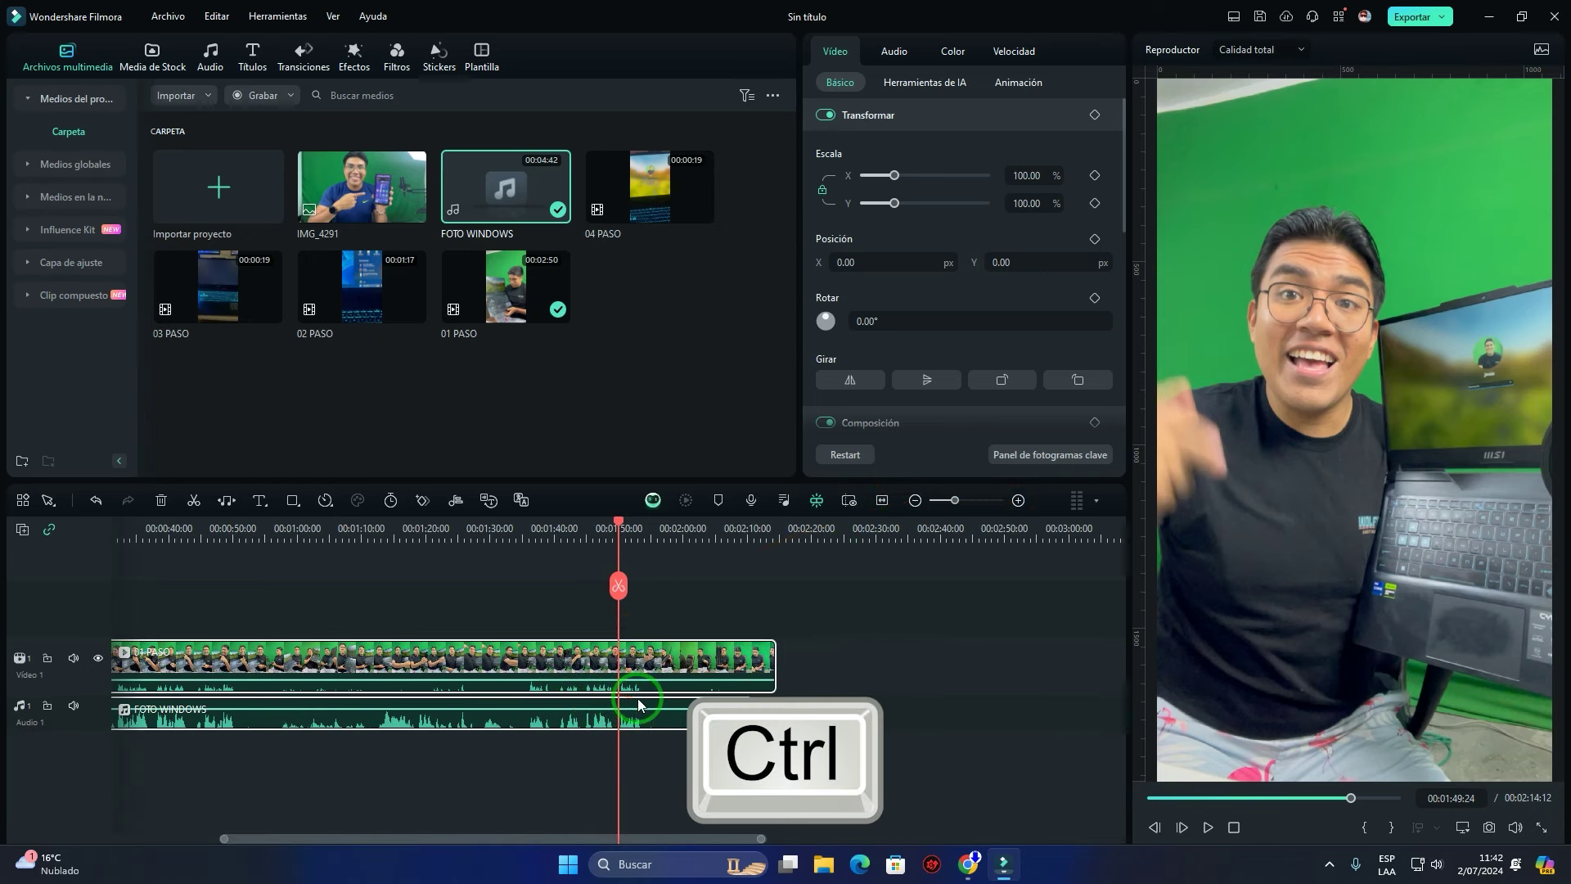
scroll(634, 712, "up", 1)
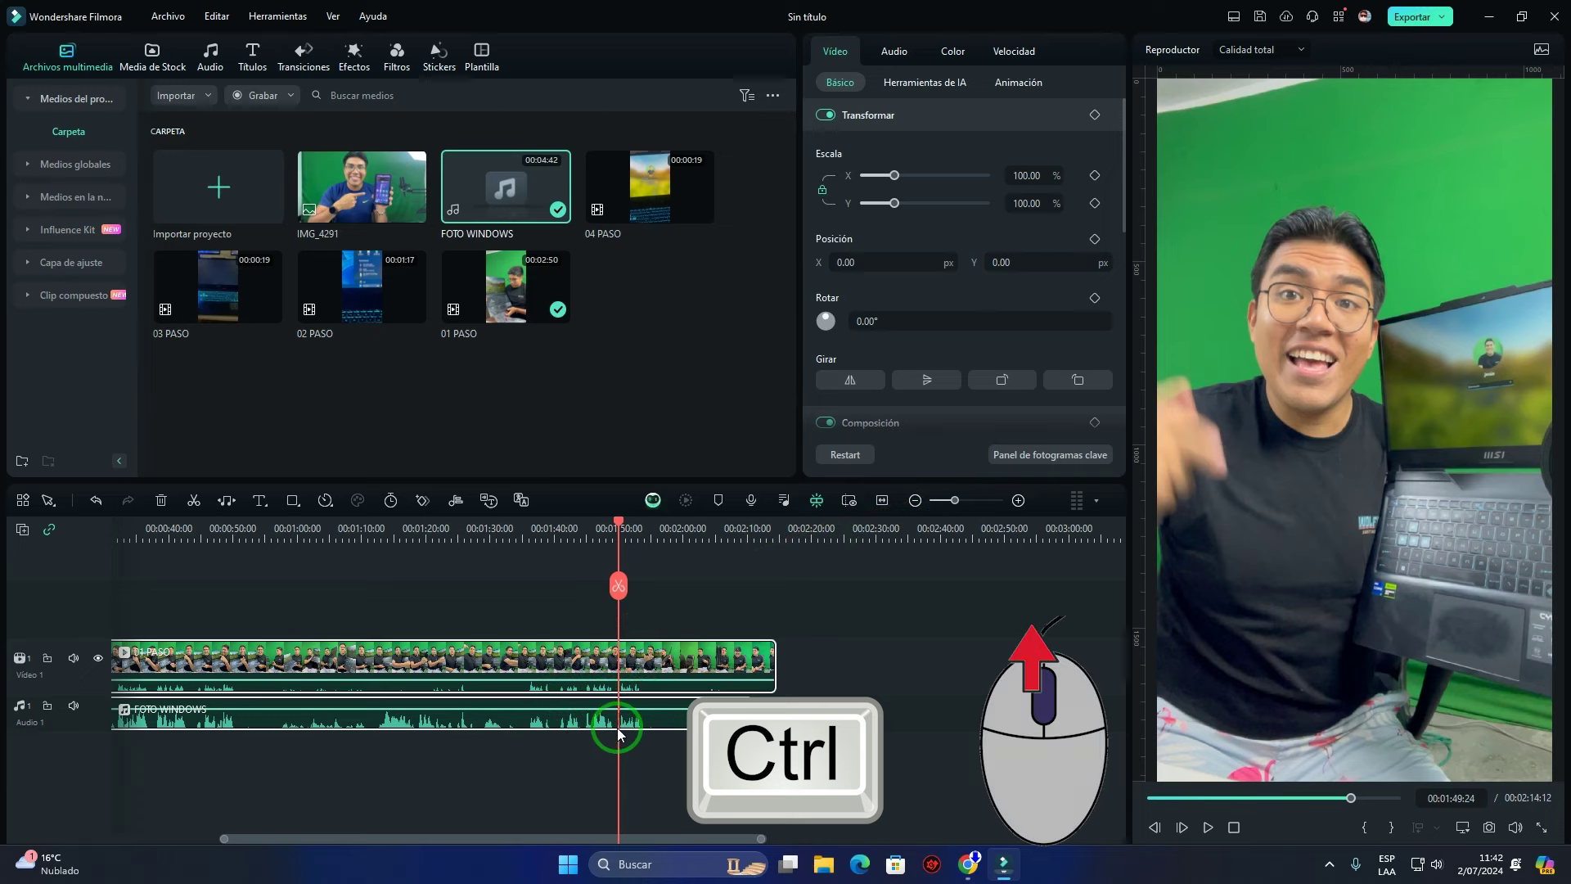
scroll(622, 707, "up", 3)
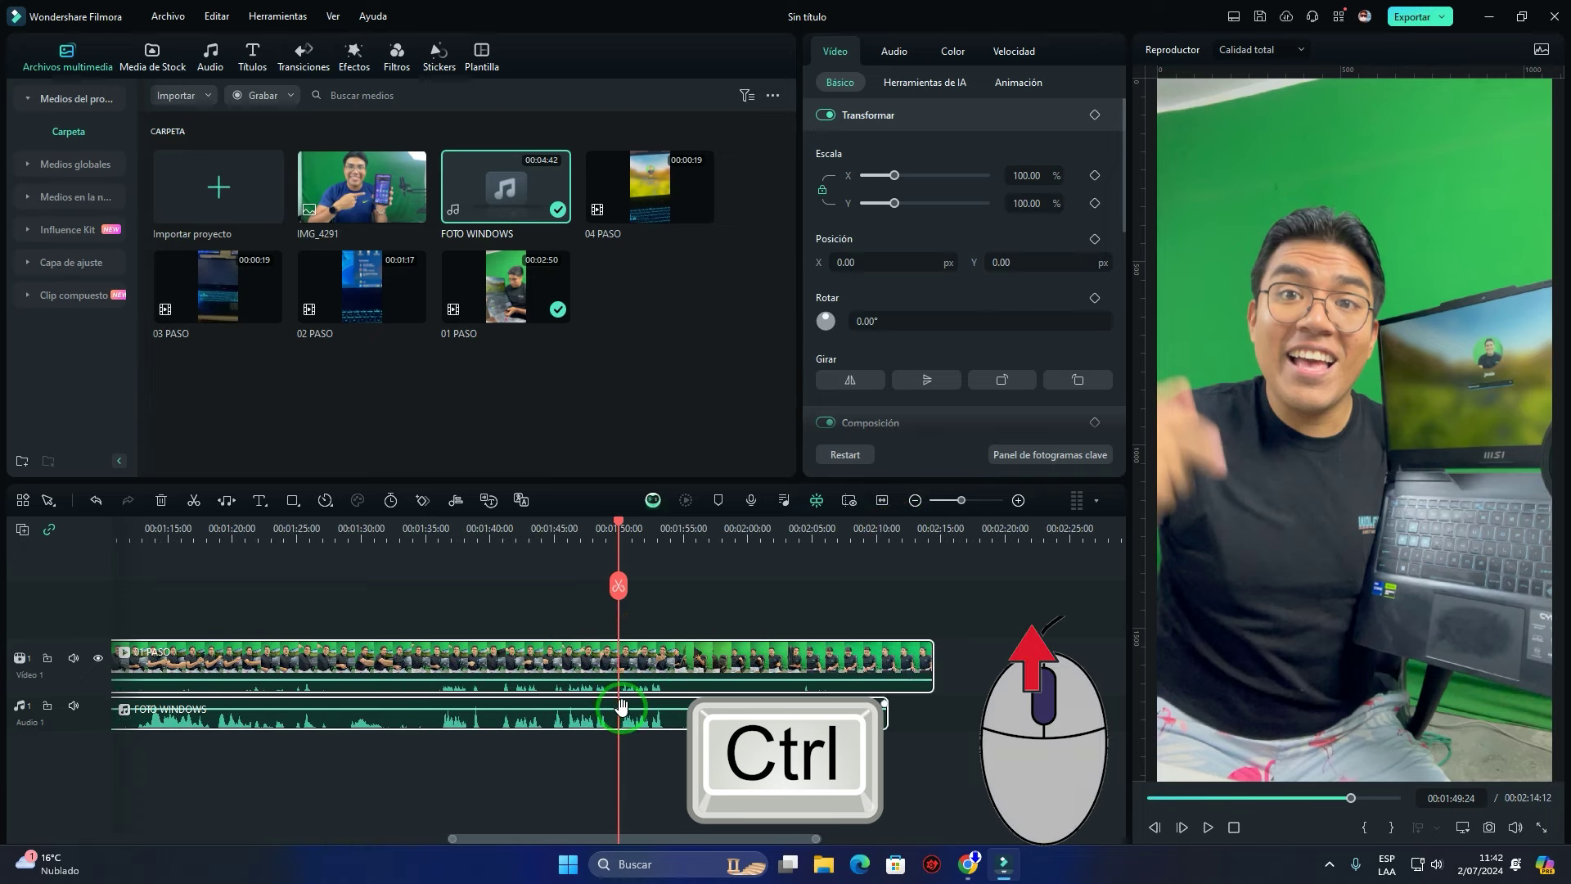
scroll(622, 707, "down", 3)
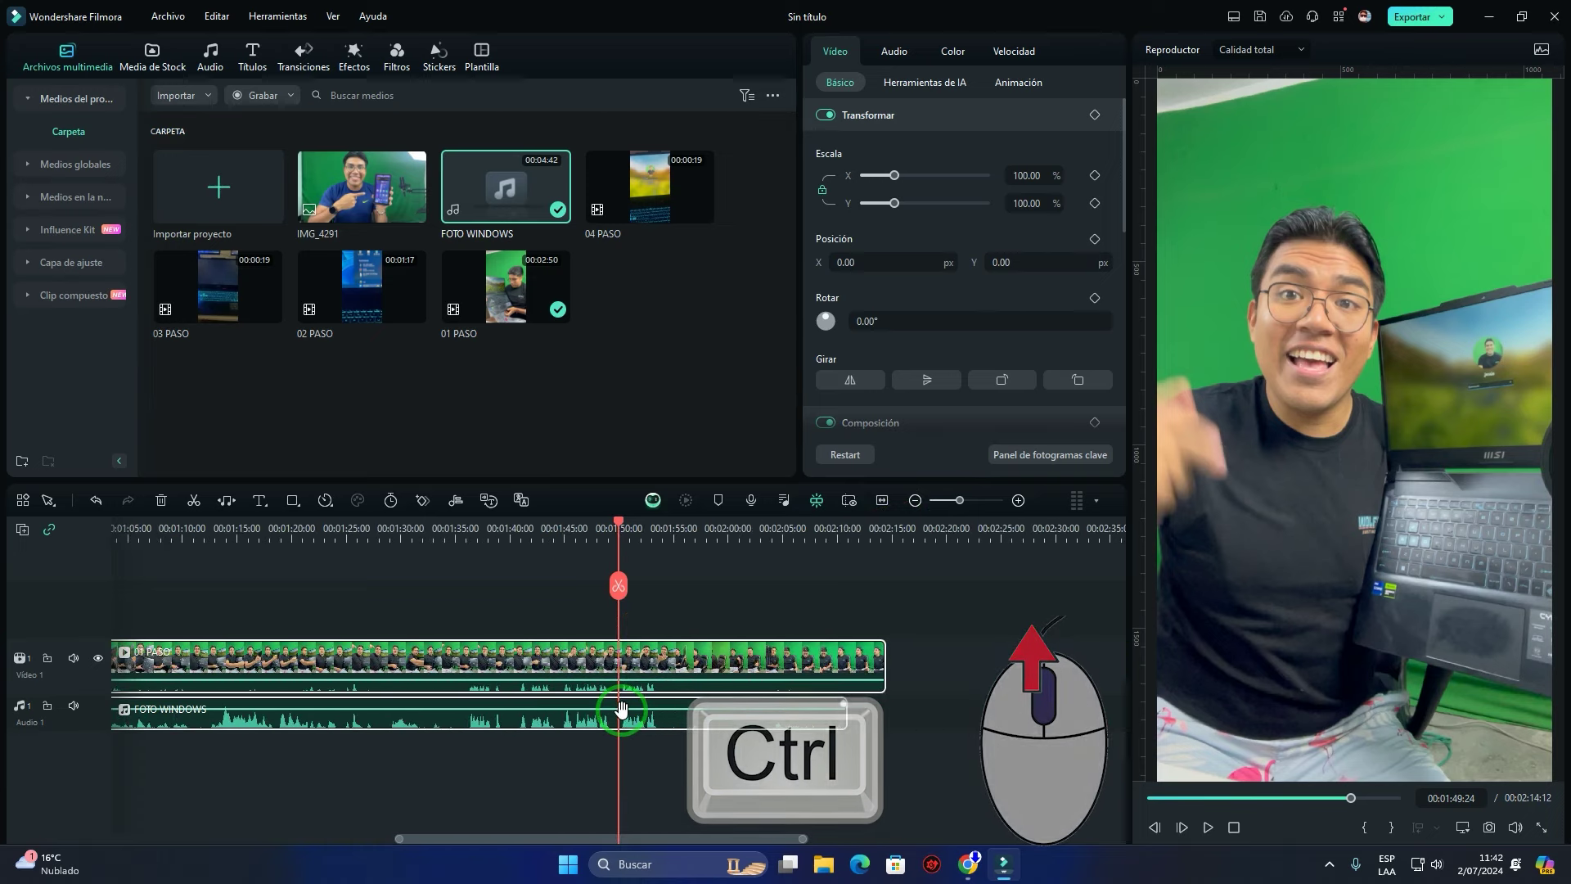
scroll(622, 707, "up", 3)
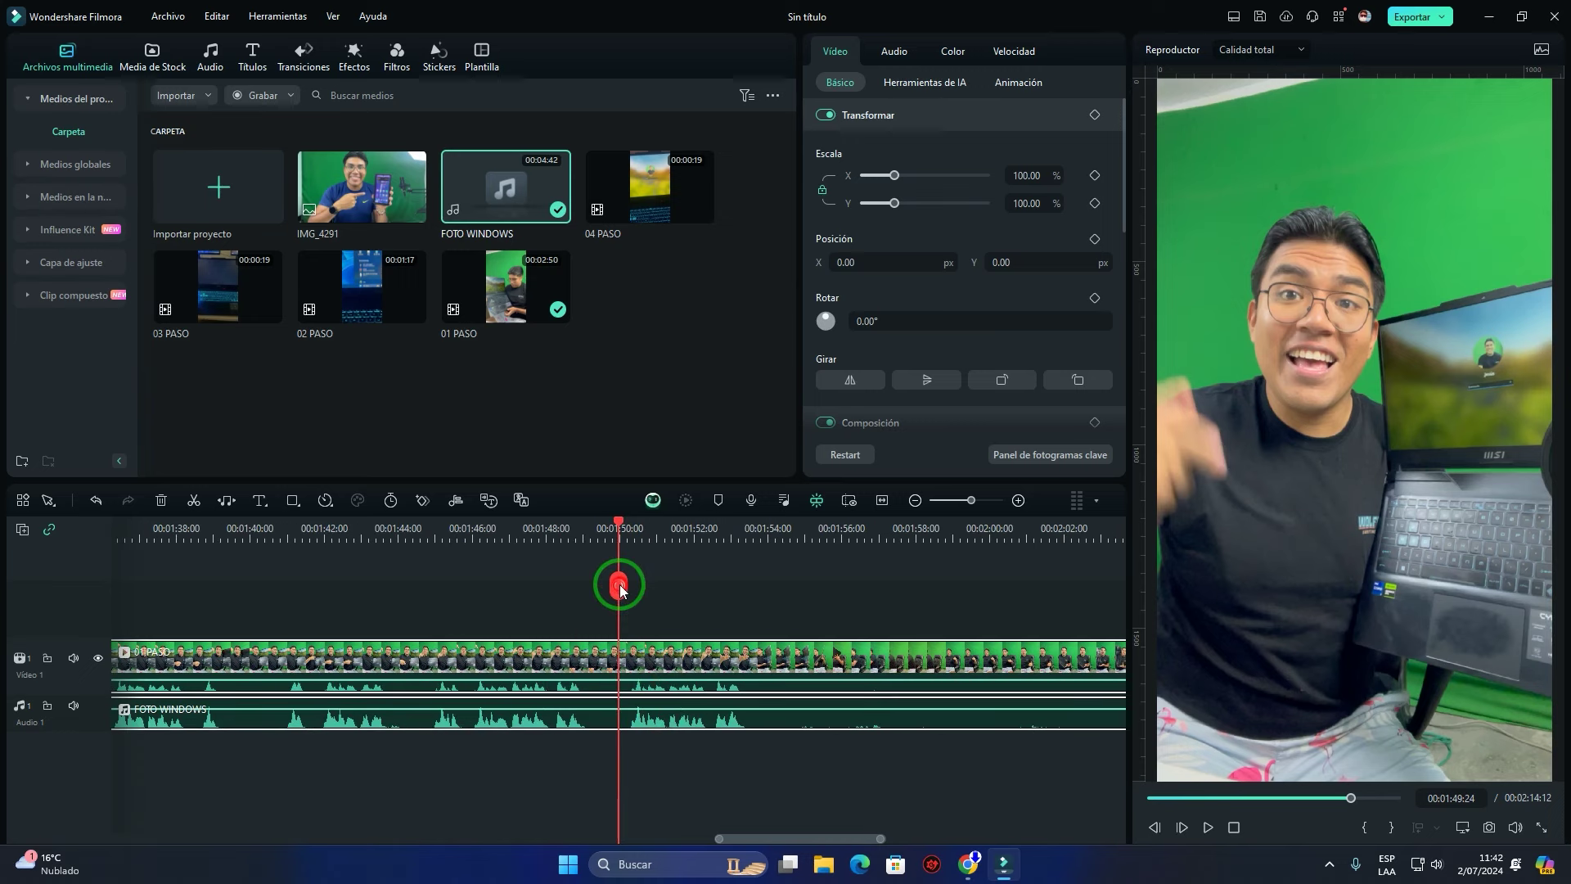
left_click(619, 586)
Delete the middle 01 PASO and FOTO WINDOWS segments between the opening phrase and the cut at 00:01:49:24
scroll(568, 672, "down", 2)
left_click_drag(425, 608, 483, 728)
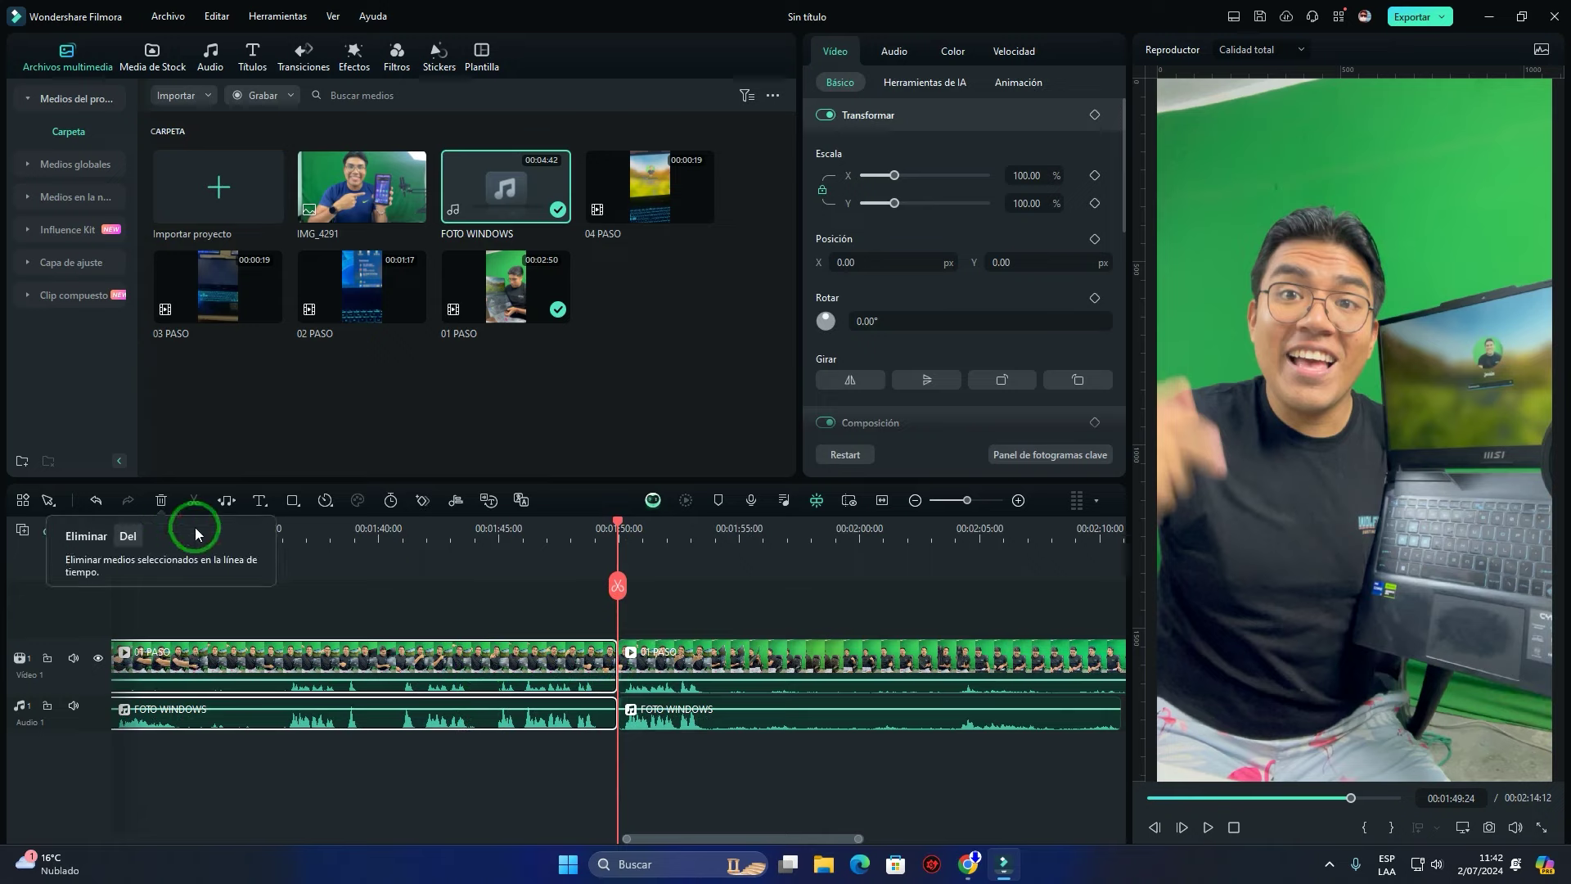
key("Delete")
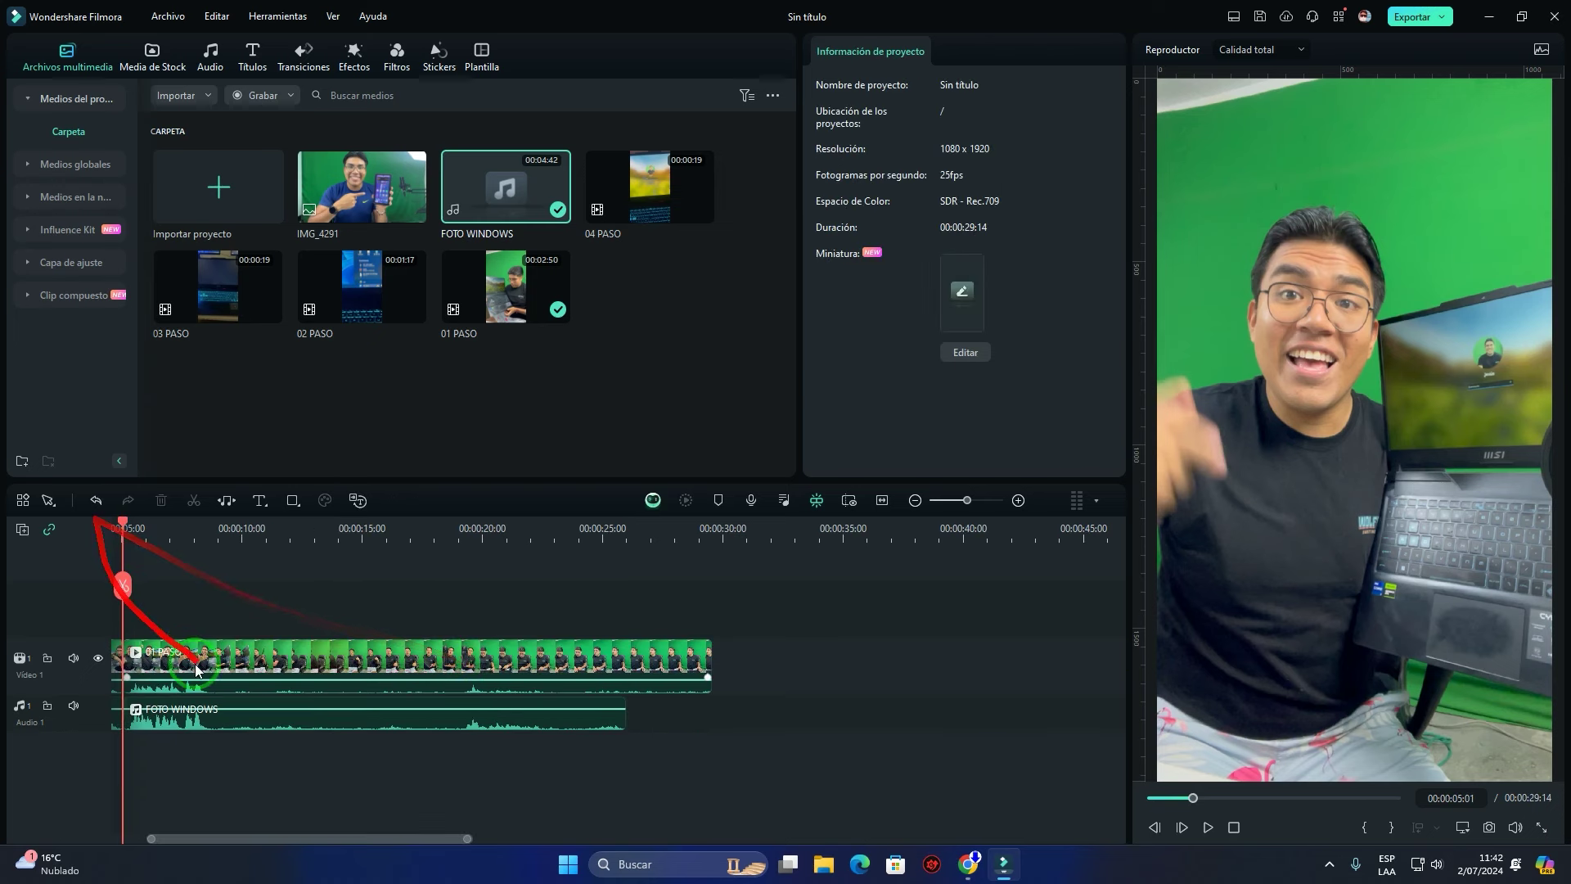
Play the timeline from the beginning to about 00:00:09 to check the join and find the end of the speech
key("ctrl+z")
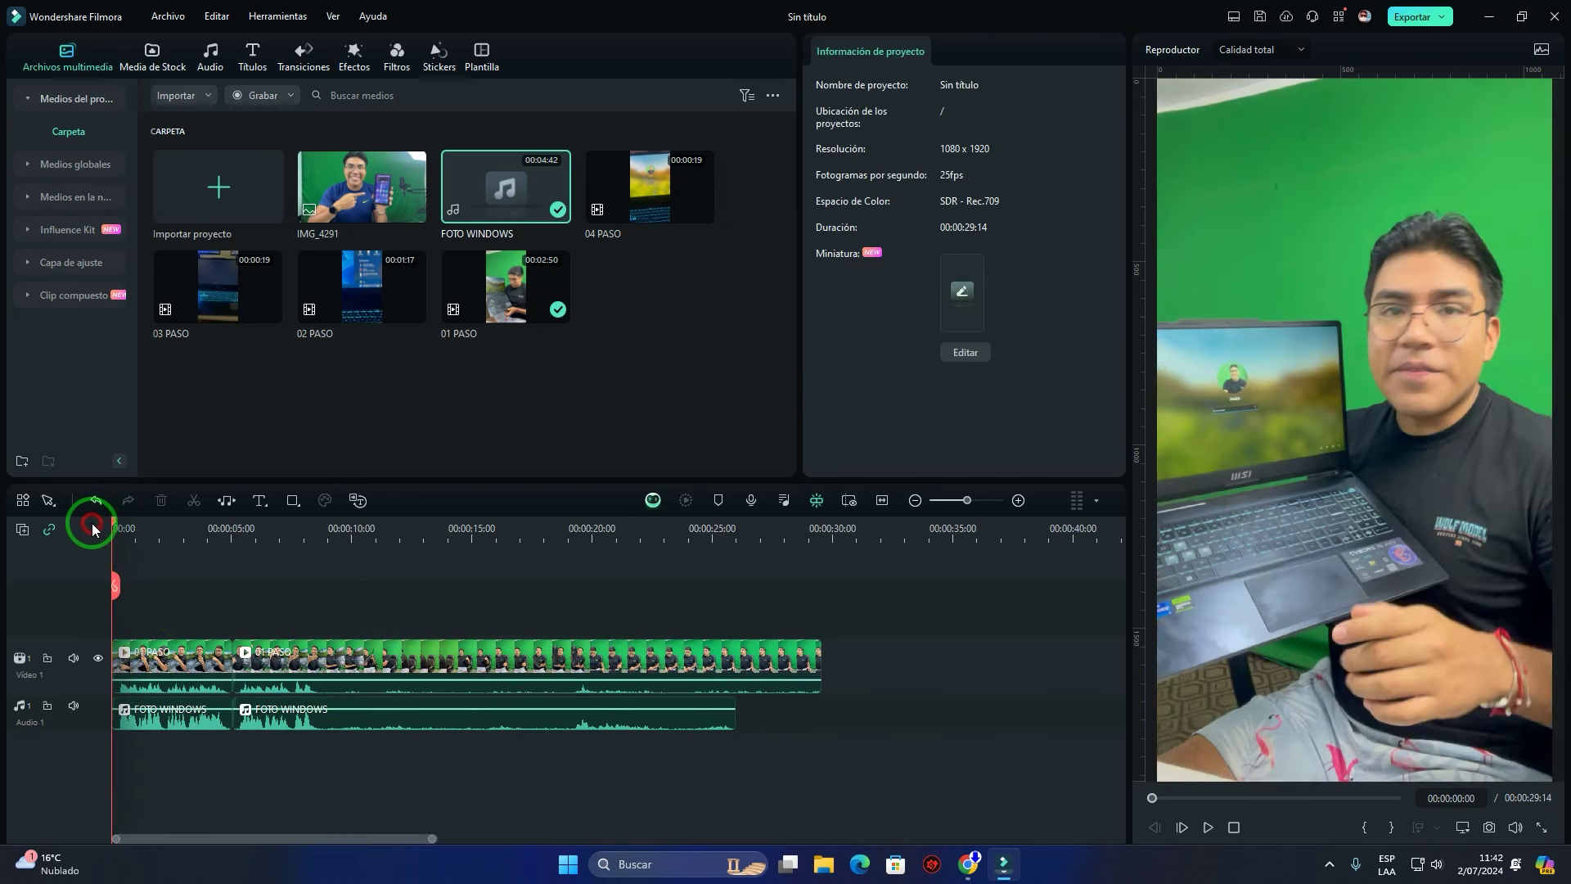
left_click(1207, 827)
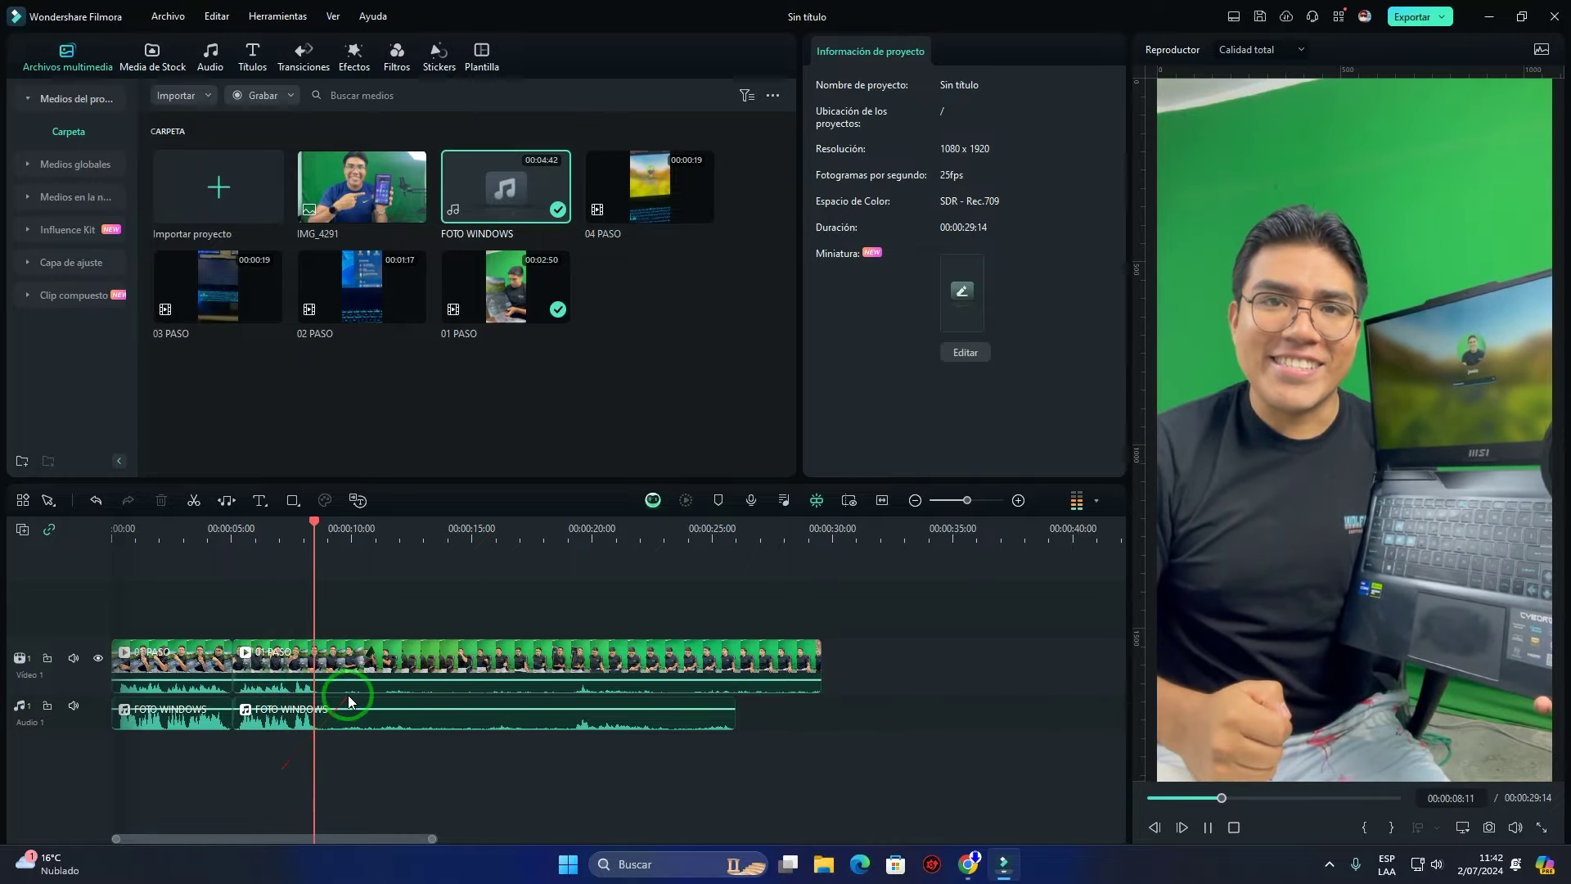
key("space")
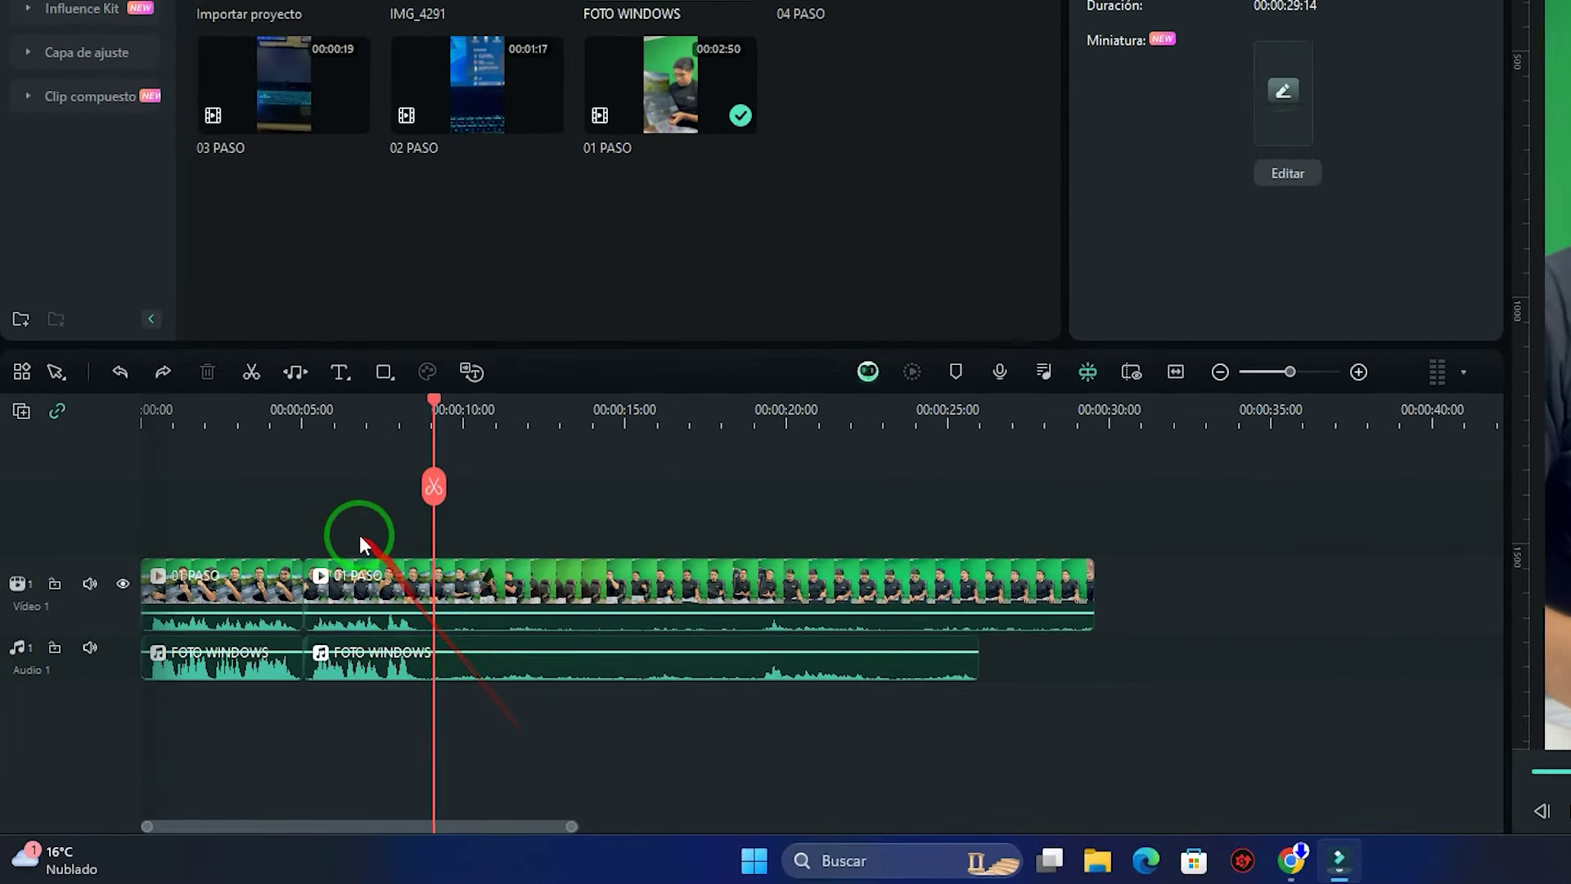
Split the second 01 PASO clip and its FOTO WINDOWS audio at 00:00:09:02 and delete the remainder after the cut
left_click_drag(268, 616, 291, 634)
left_click_drag(434, 504, 557, 667)
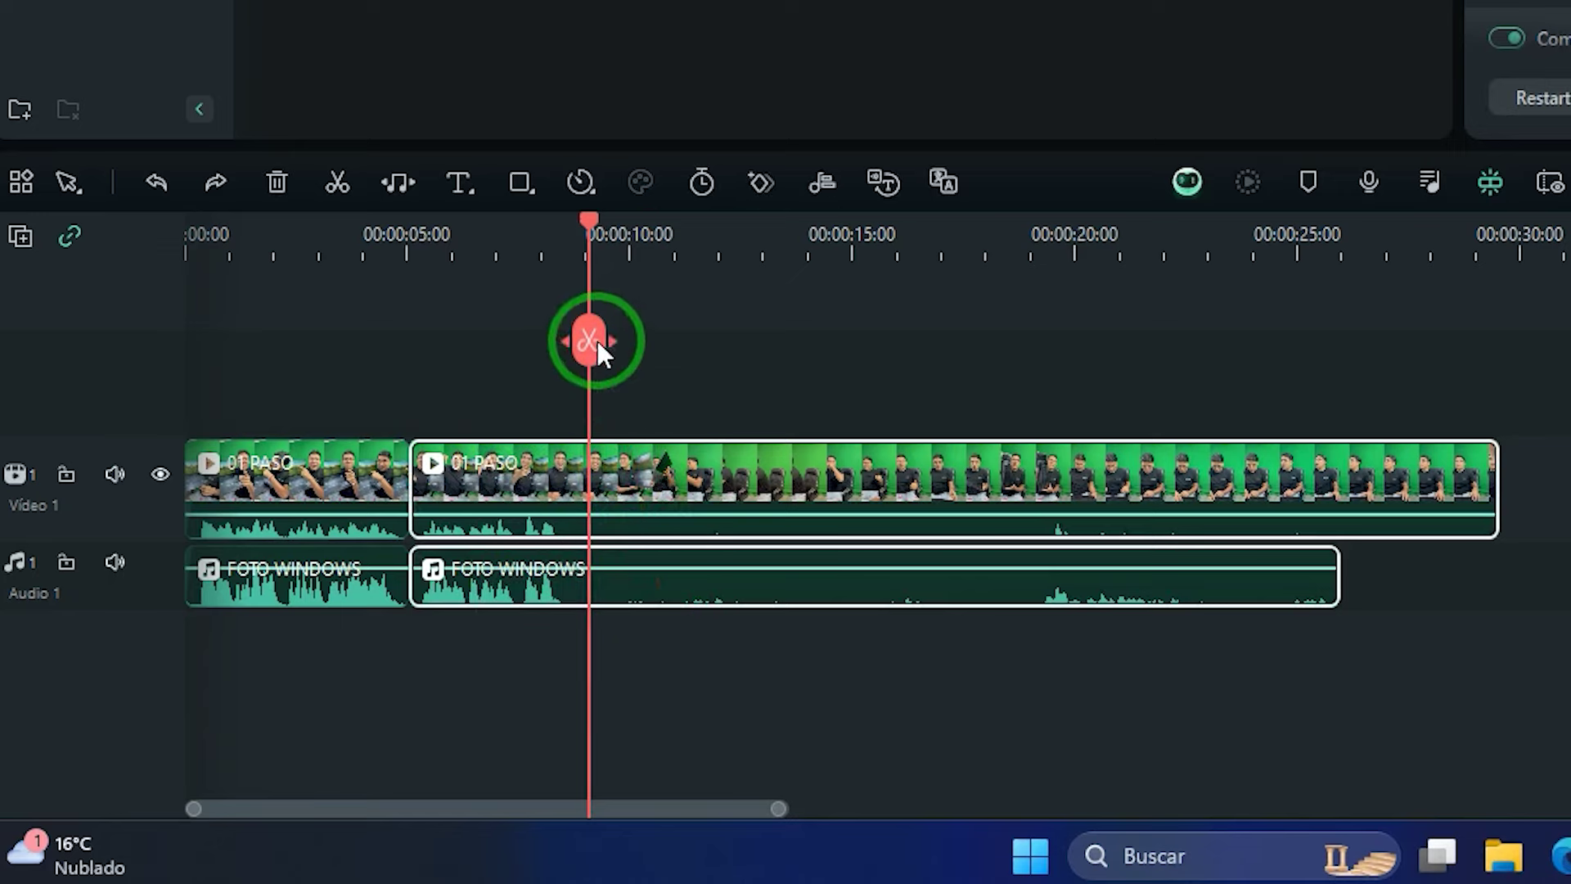
left_click(598, 340)
key("Delete")
left_click_drag(686, 393, 749, 566)
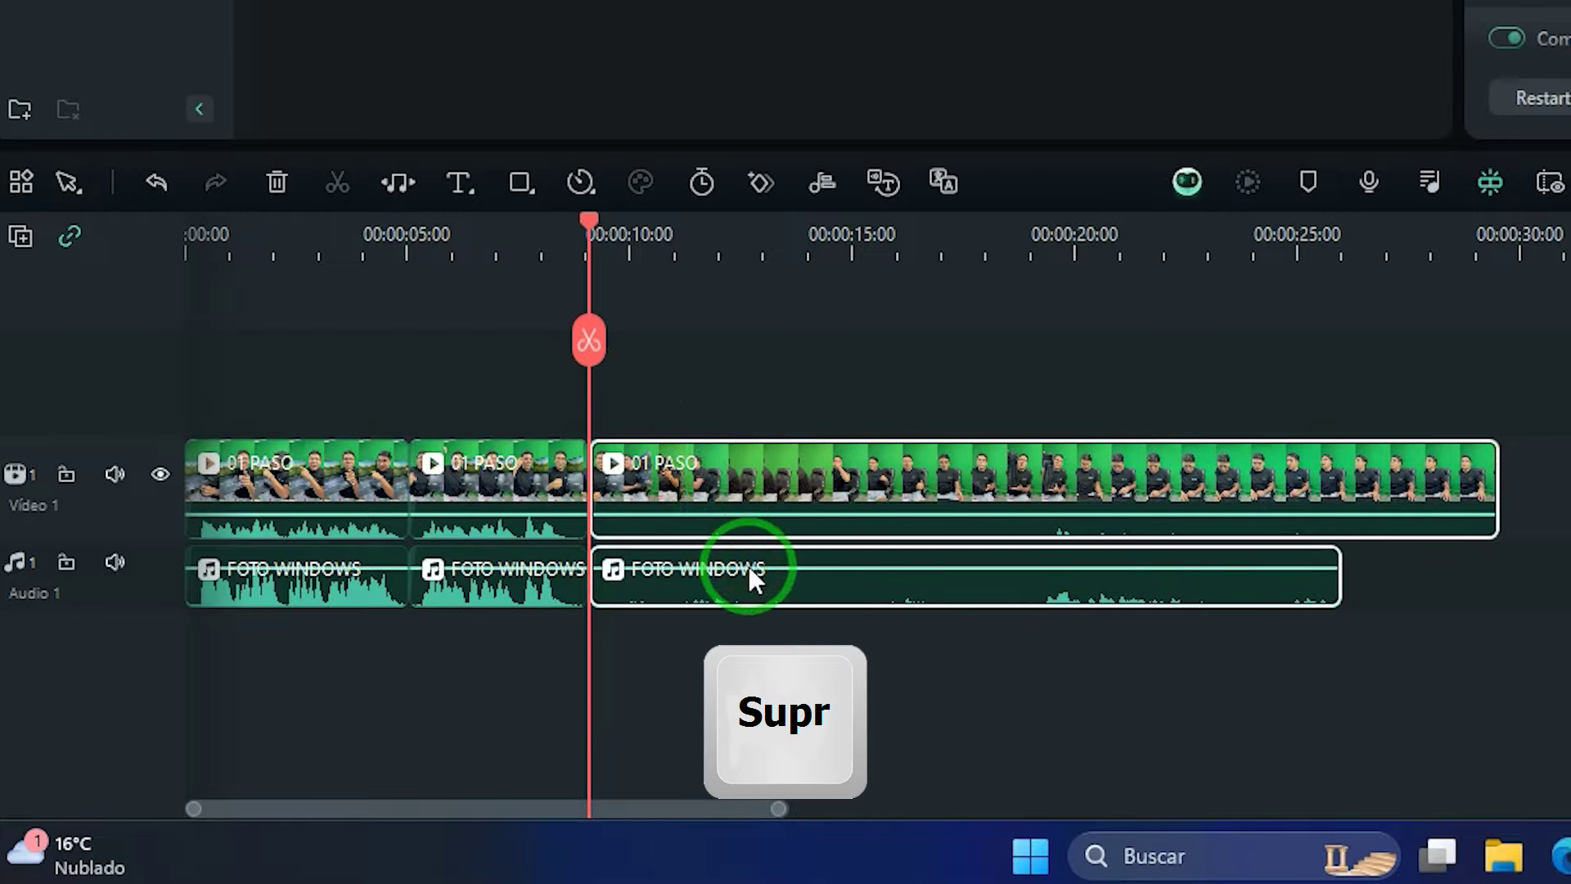
key("Delete")
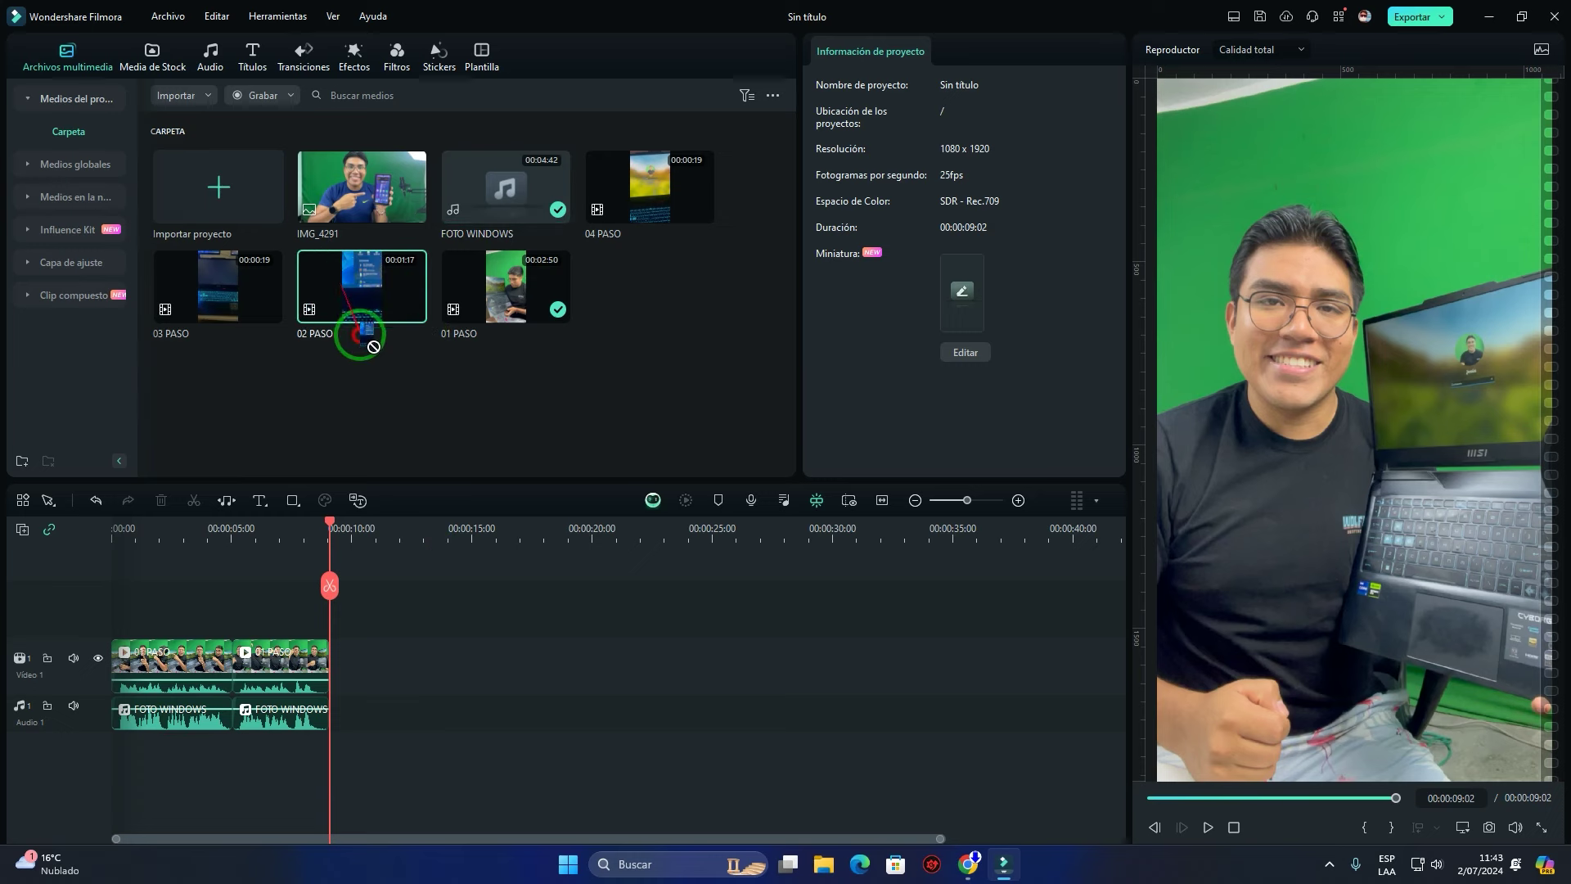
Insert the 02 PASO video on the video track at about 00:00:05, between the two 01 PASO clips
mouse_move(366, 334)
left_mouse_down()
mouse_move(251, 626)
mouse_move(248, 679)
left_mouse_up()
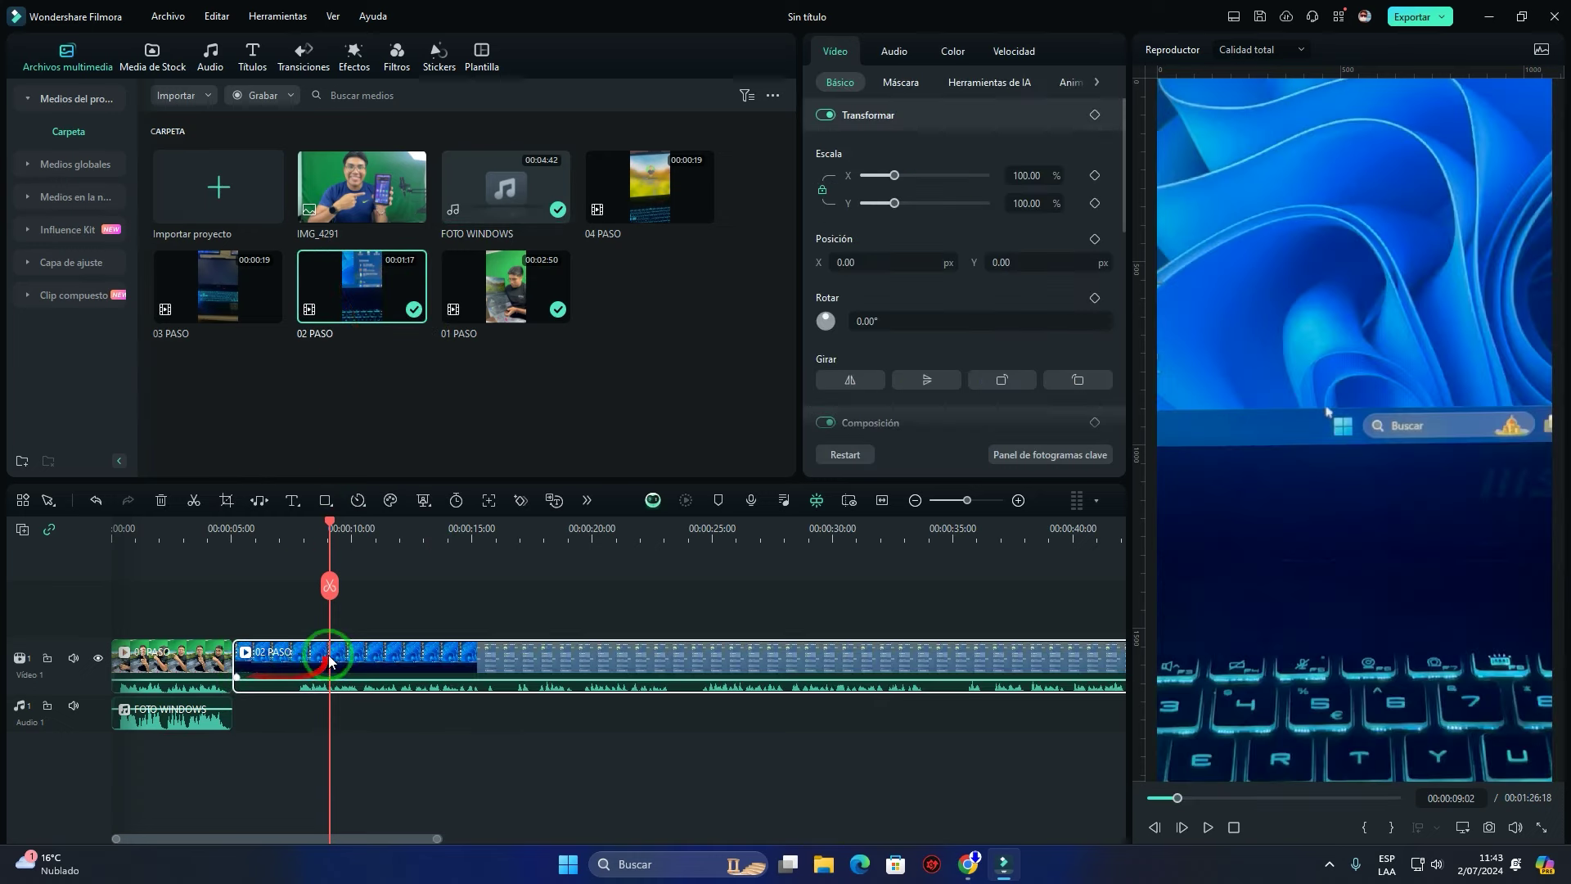
scroll(395, 675, "down", 1)
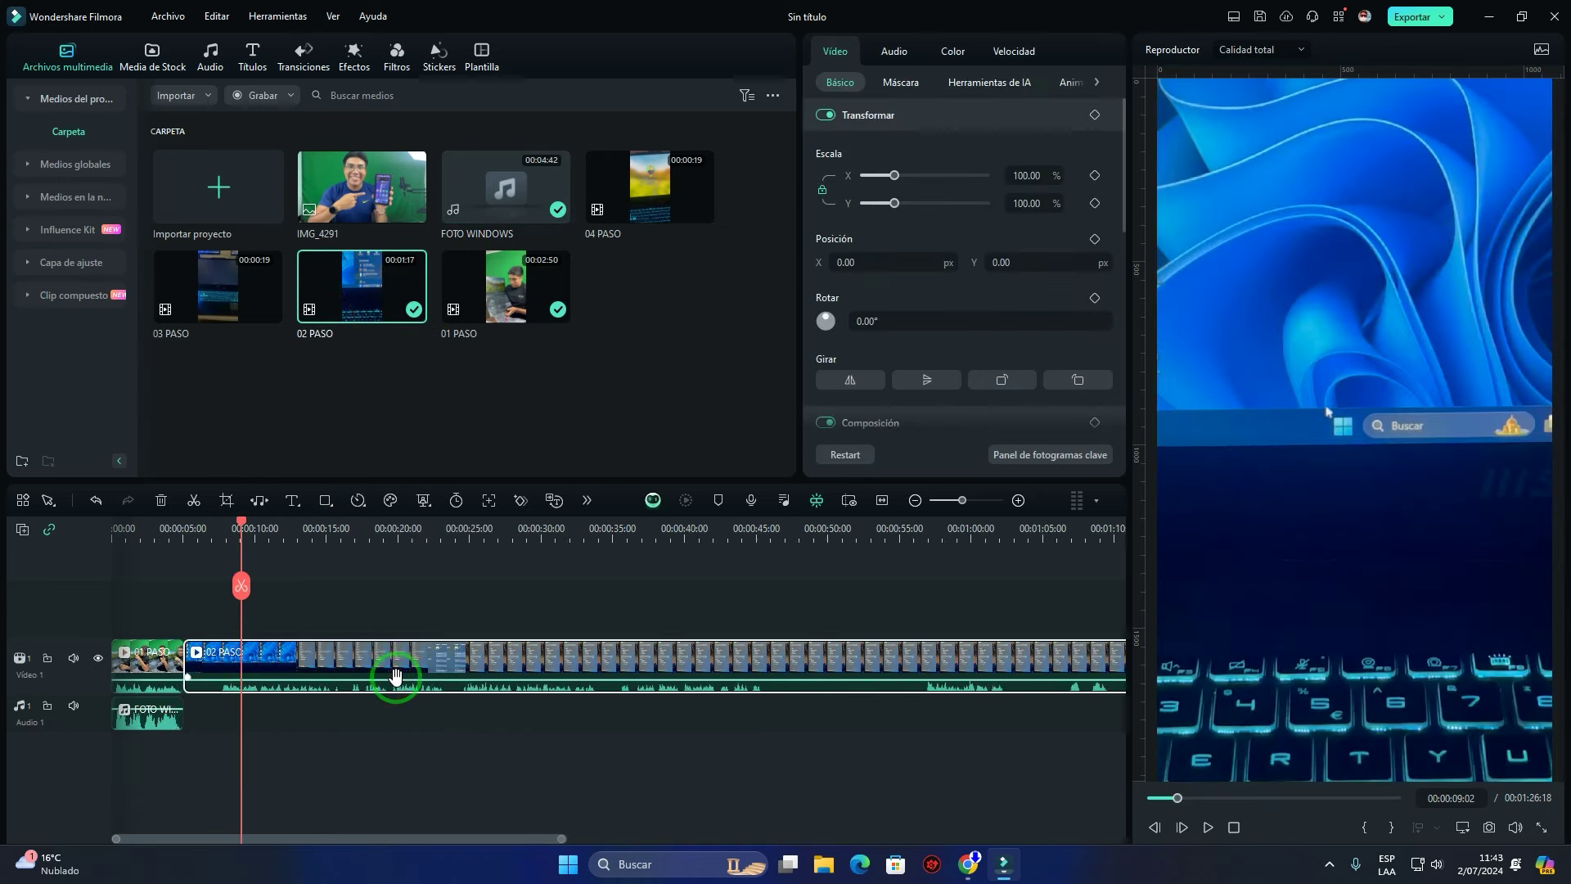
left_click(242, 537)
left_click_drag(242, 537, 400, 567)
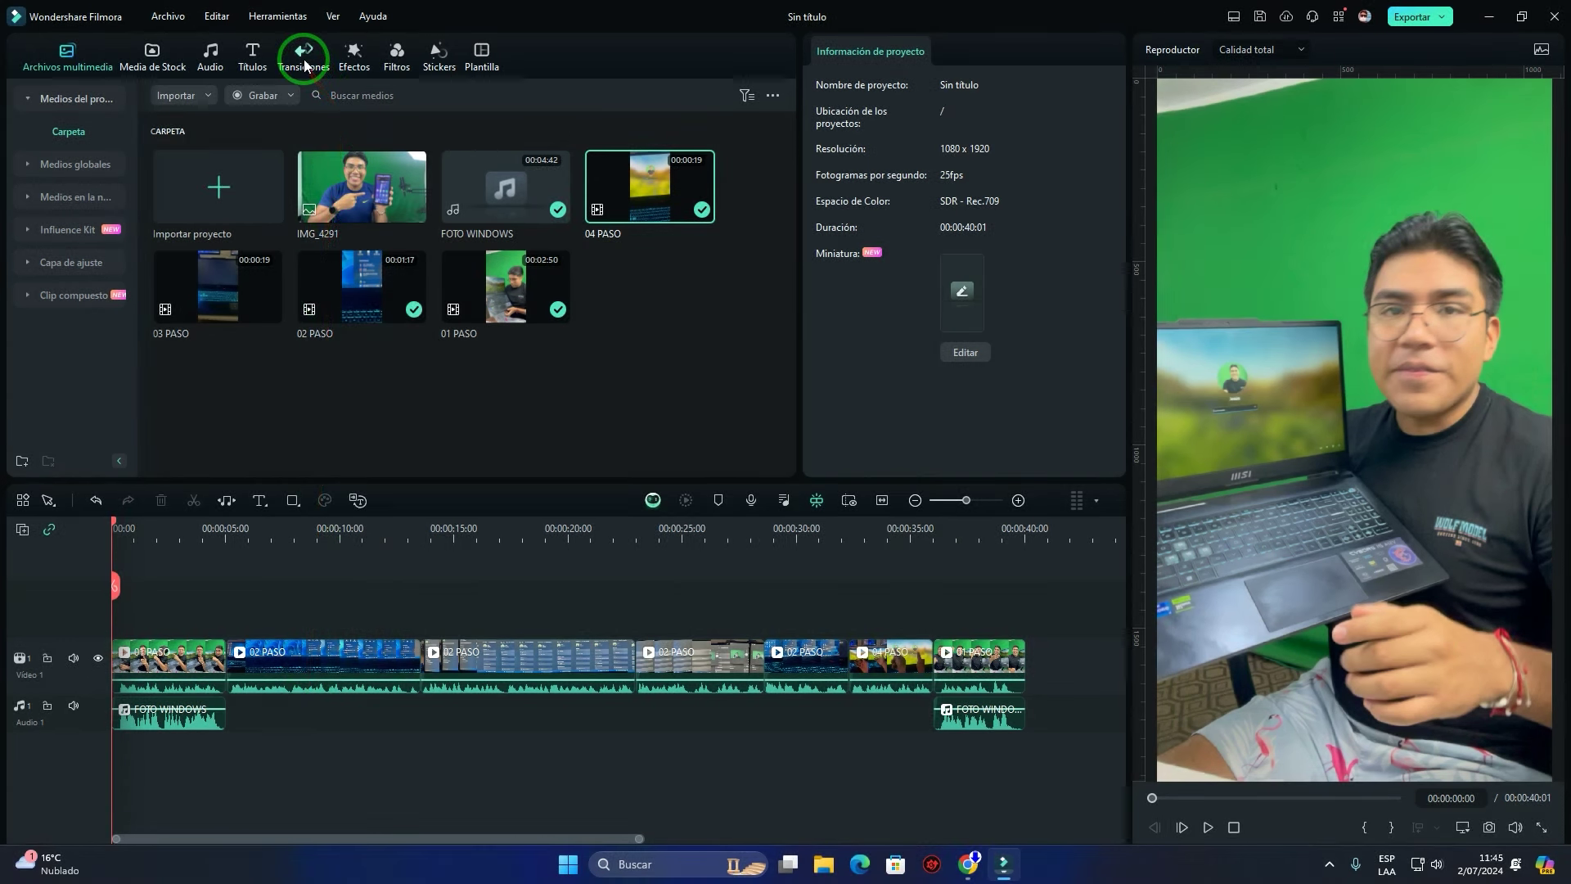
Add the Barrido rápido a la derecha transition between the first 01 PASO clip and the 02 PASO clip
left_click(305, 66)
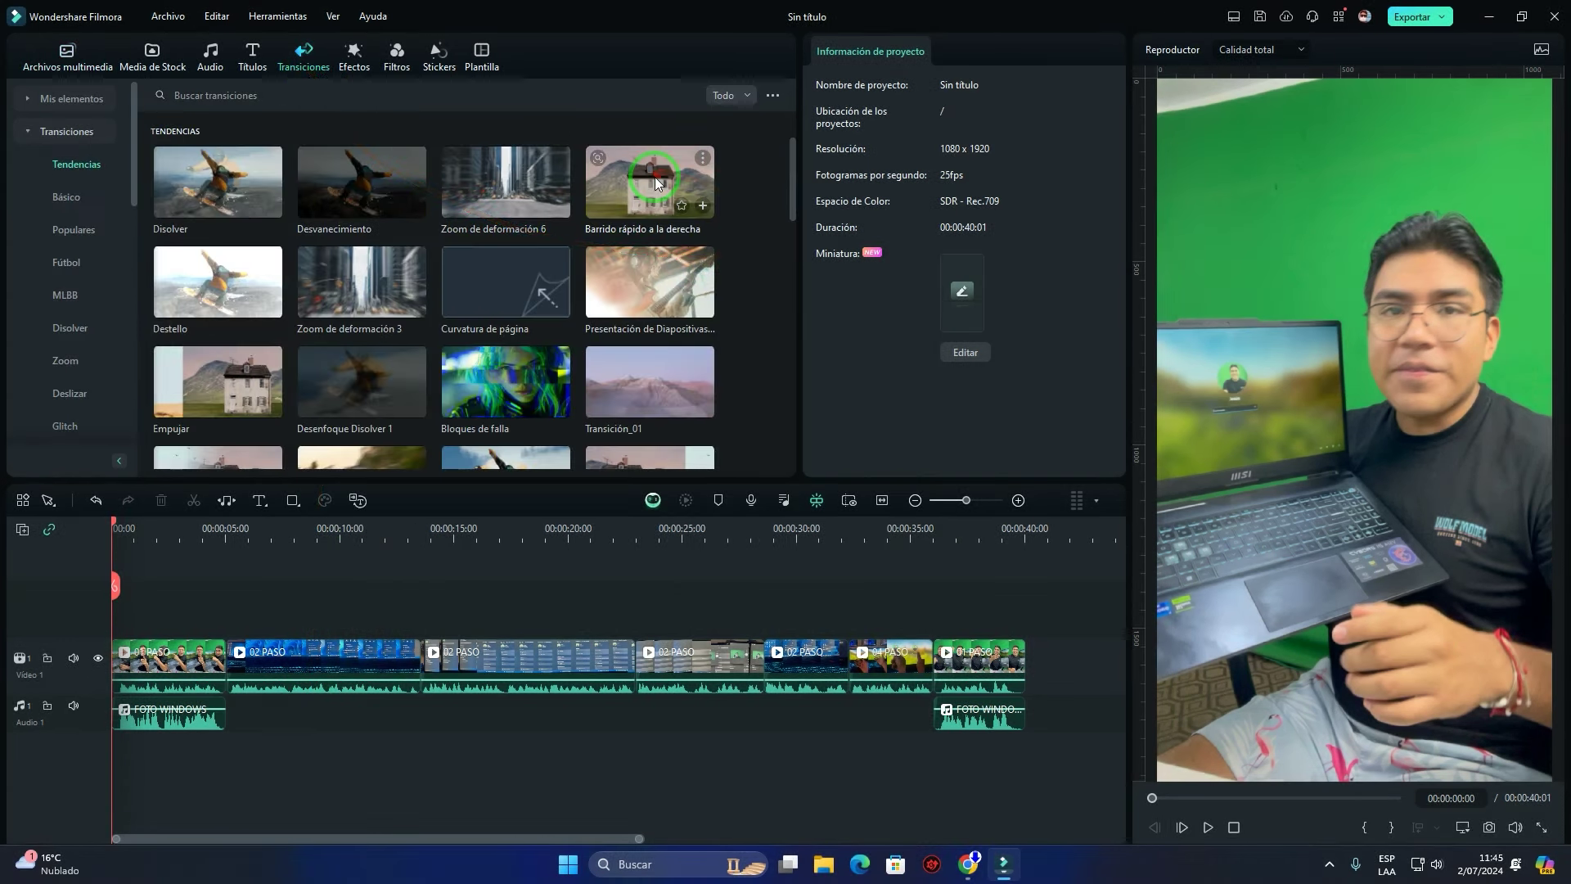
left_click_drag(662, 199, 215, 688)
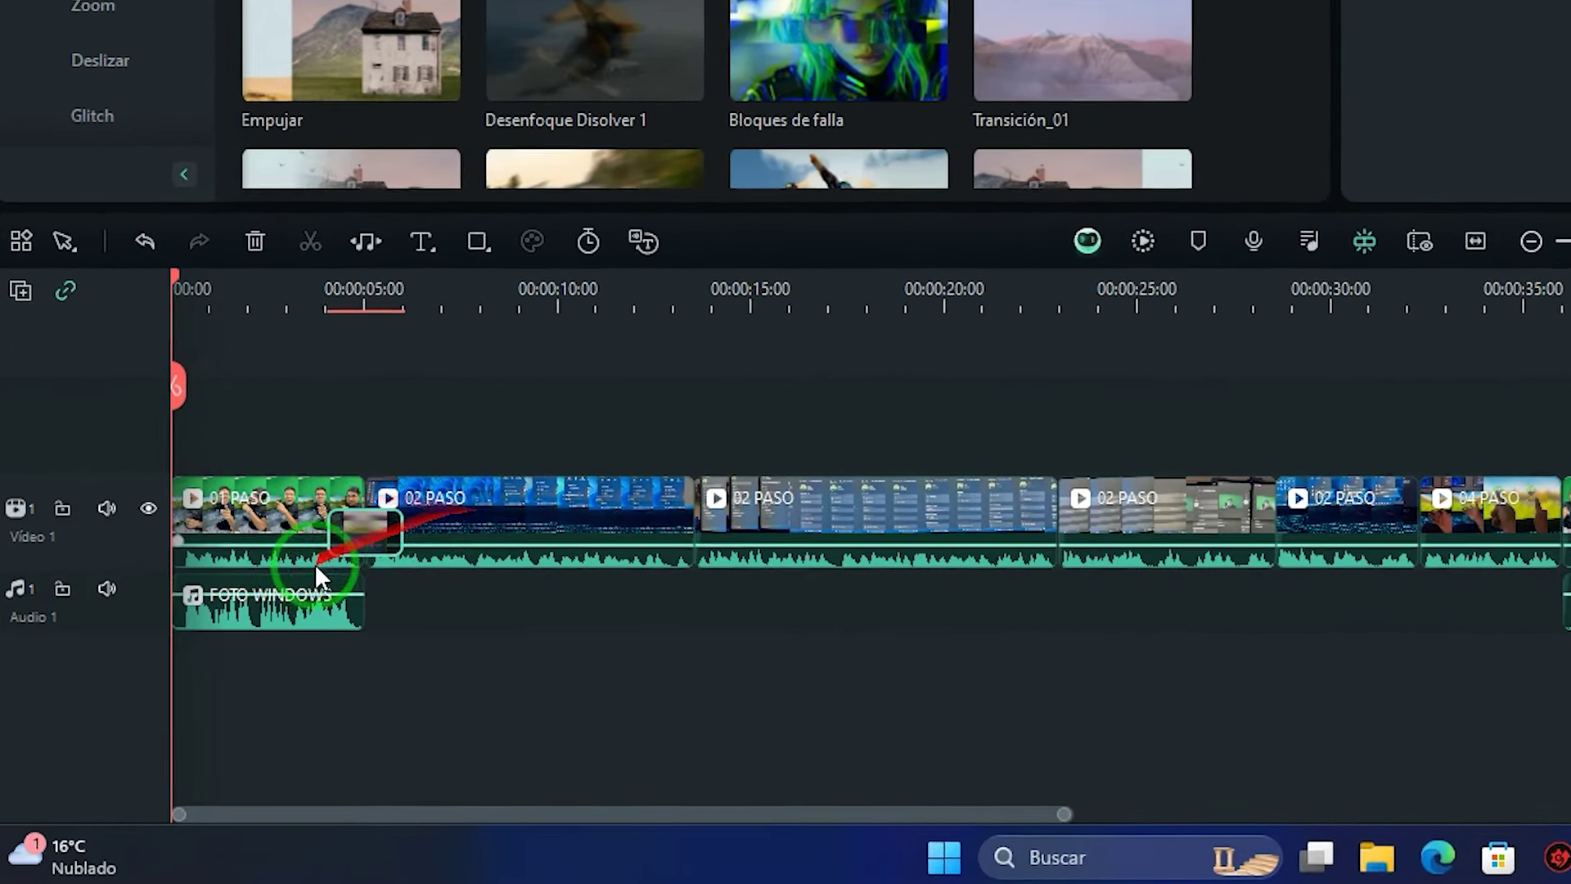
Play the timeline from about 00:00:02 to preview the transition between the 01 PASO and 02 PASO clips
scroll(266, 579, "up", 5)
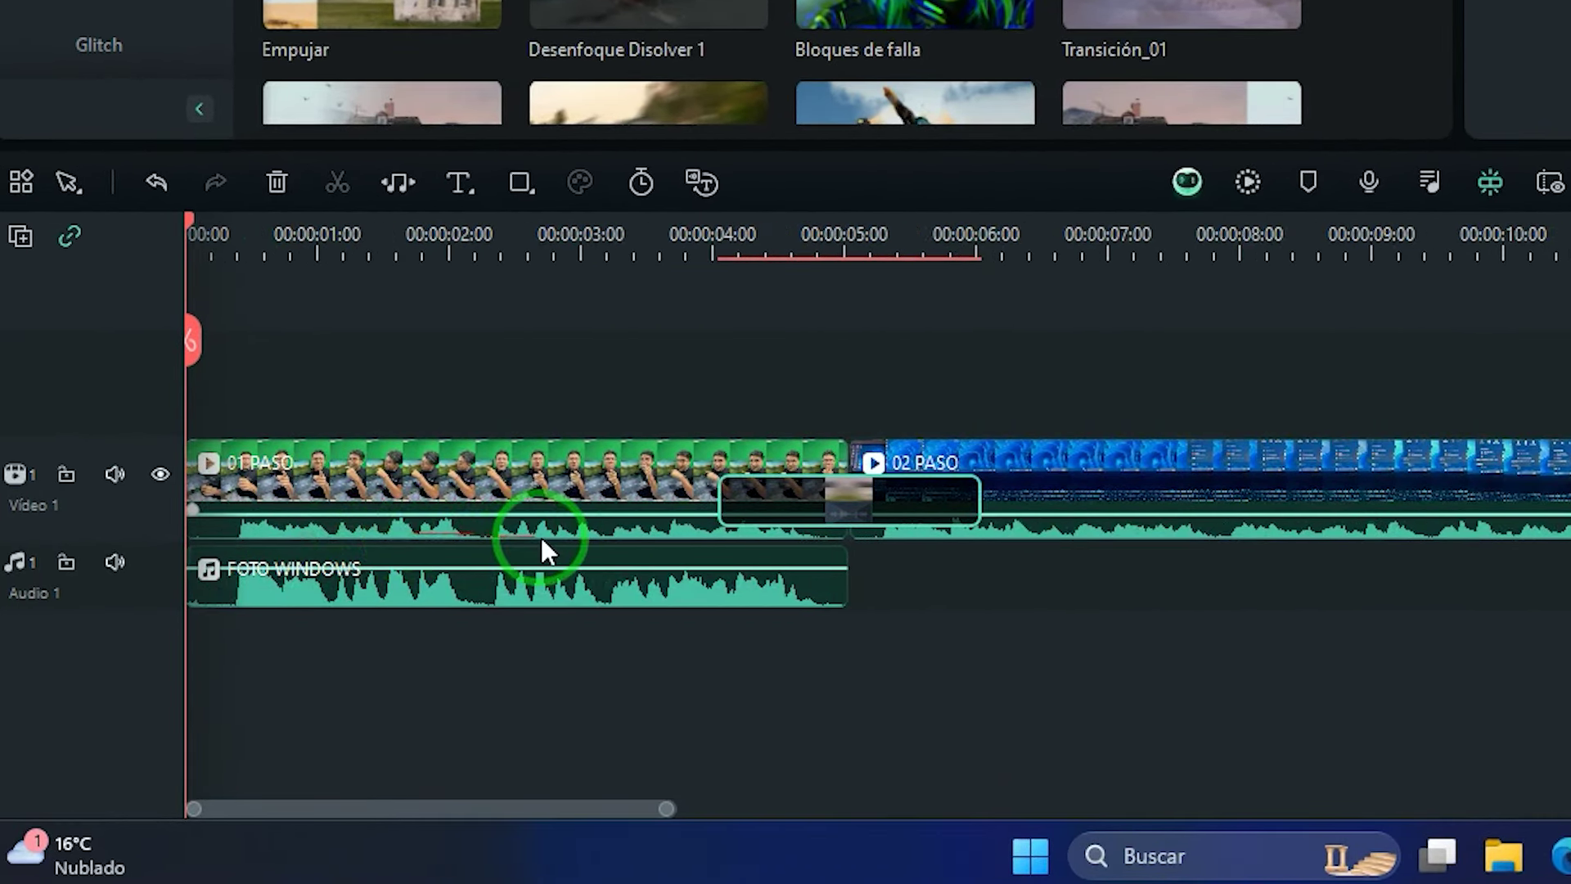
scroll(542, 542, "up", 1)
left_click(627, 239)
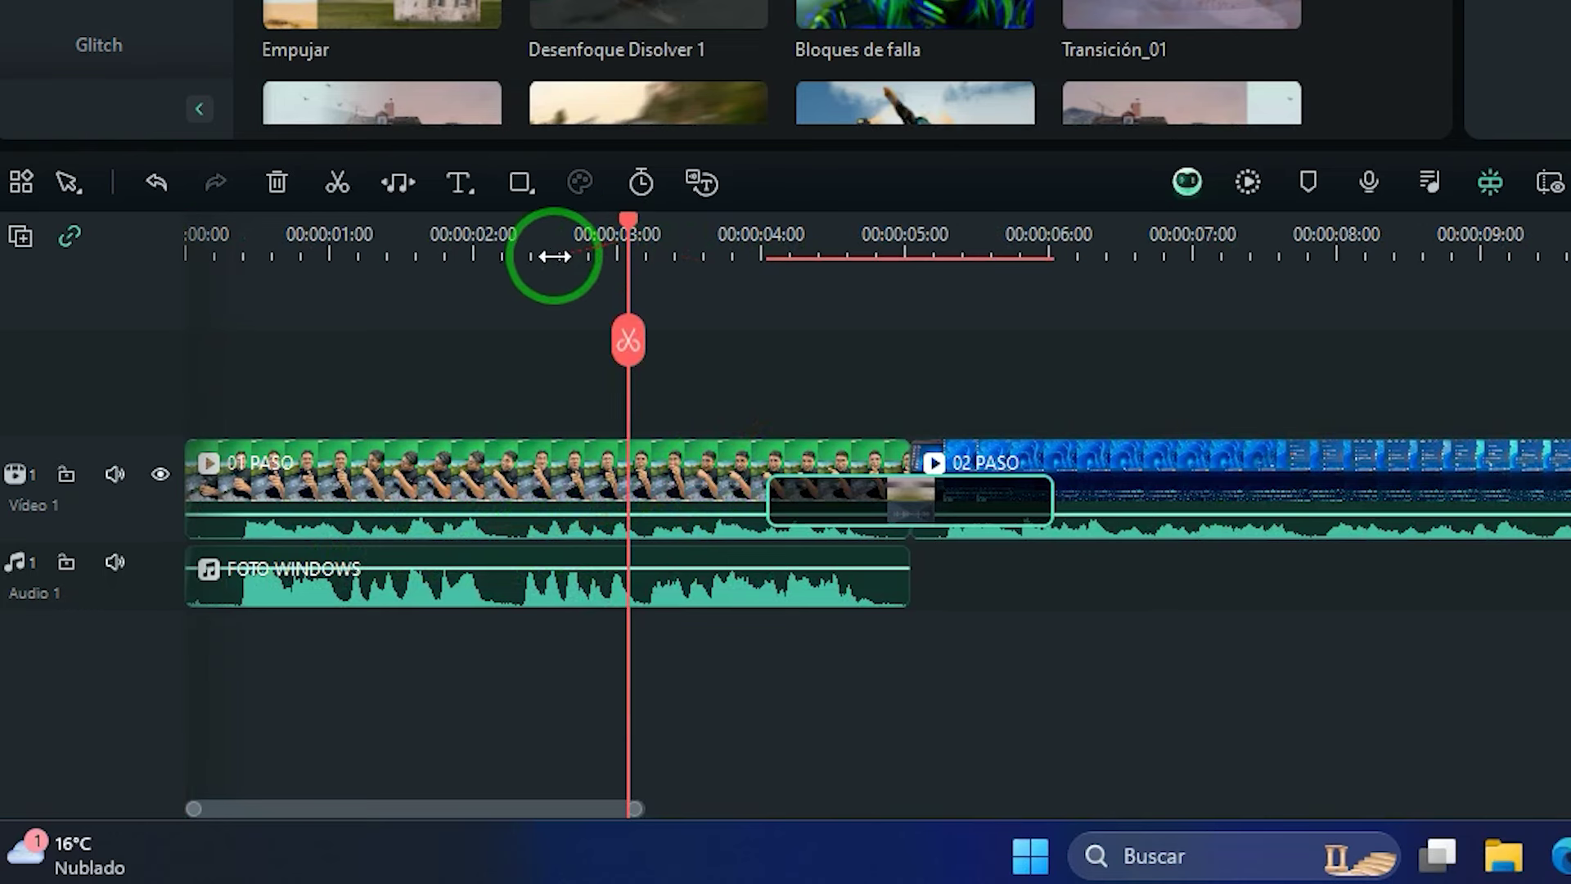
left_click(513, 240)
key("space")
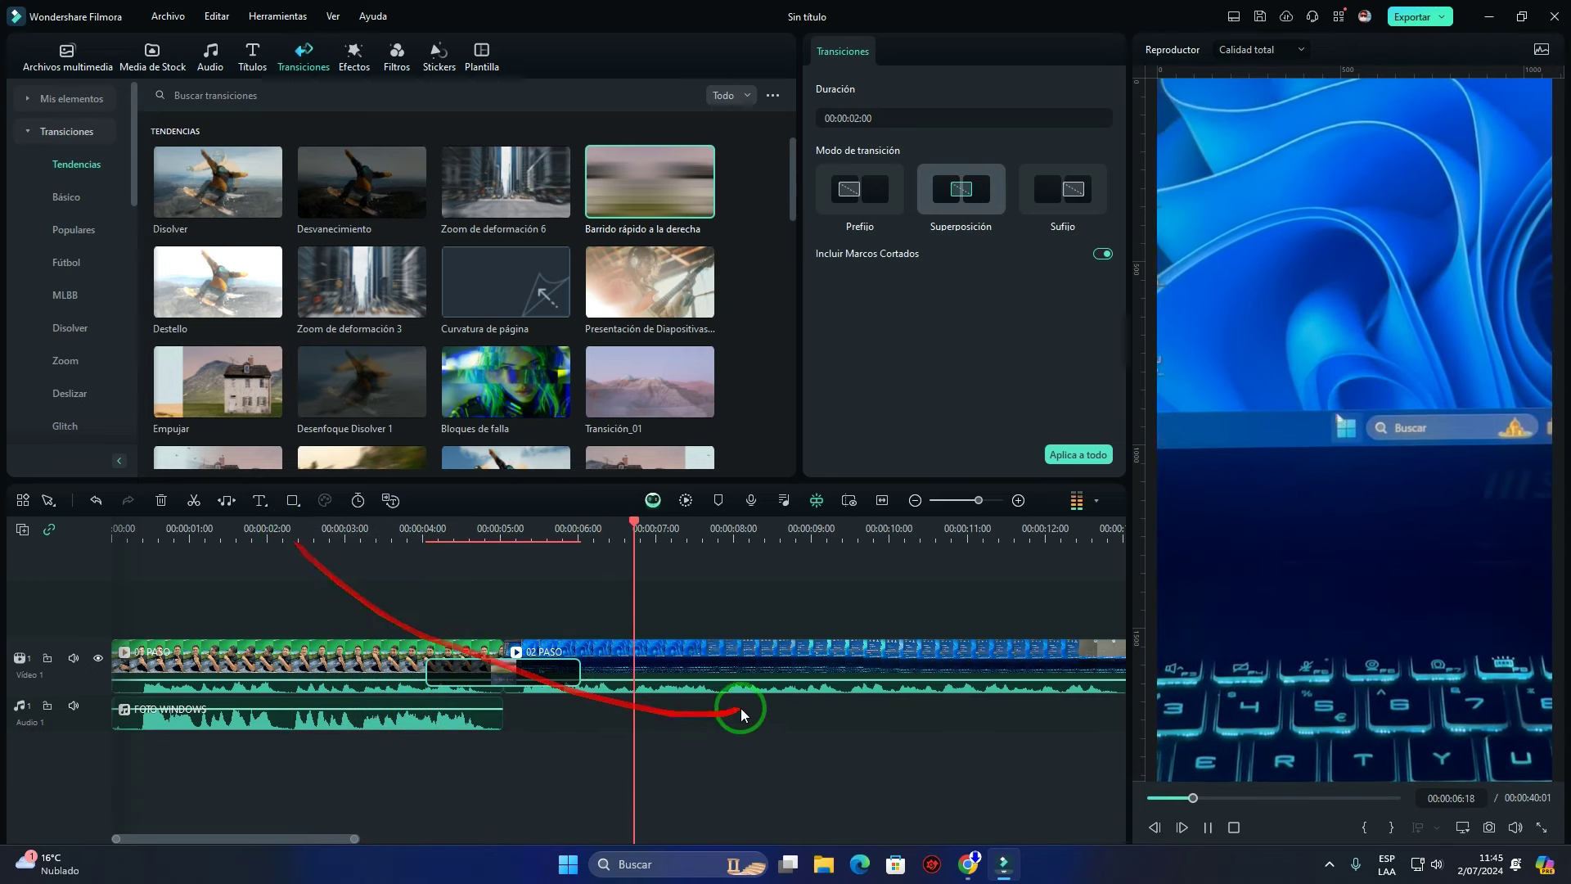
key("space")
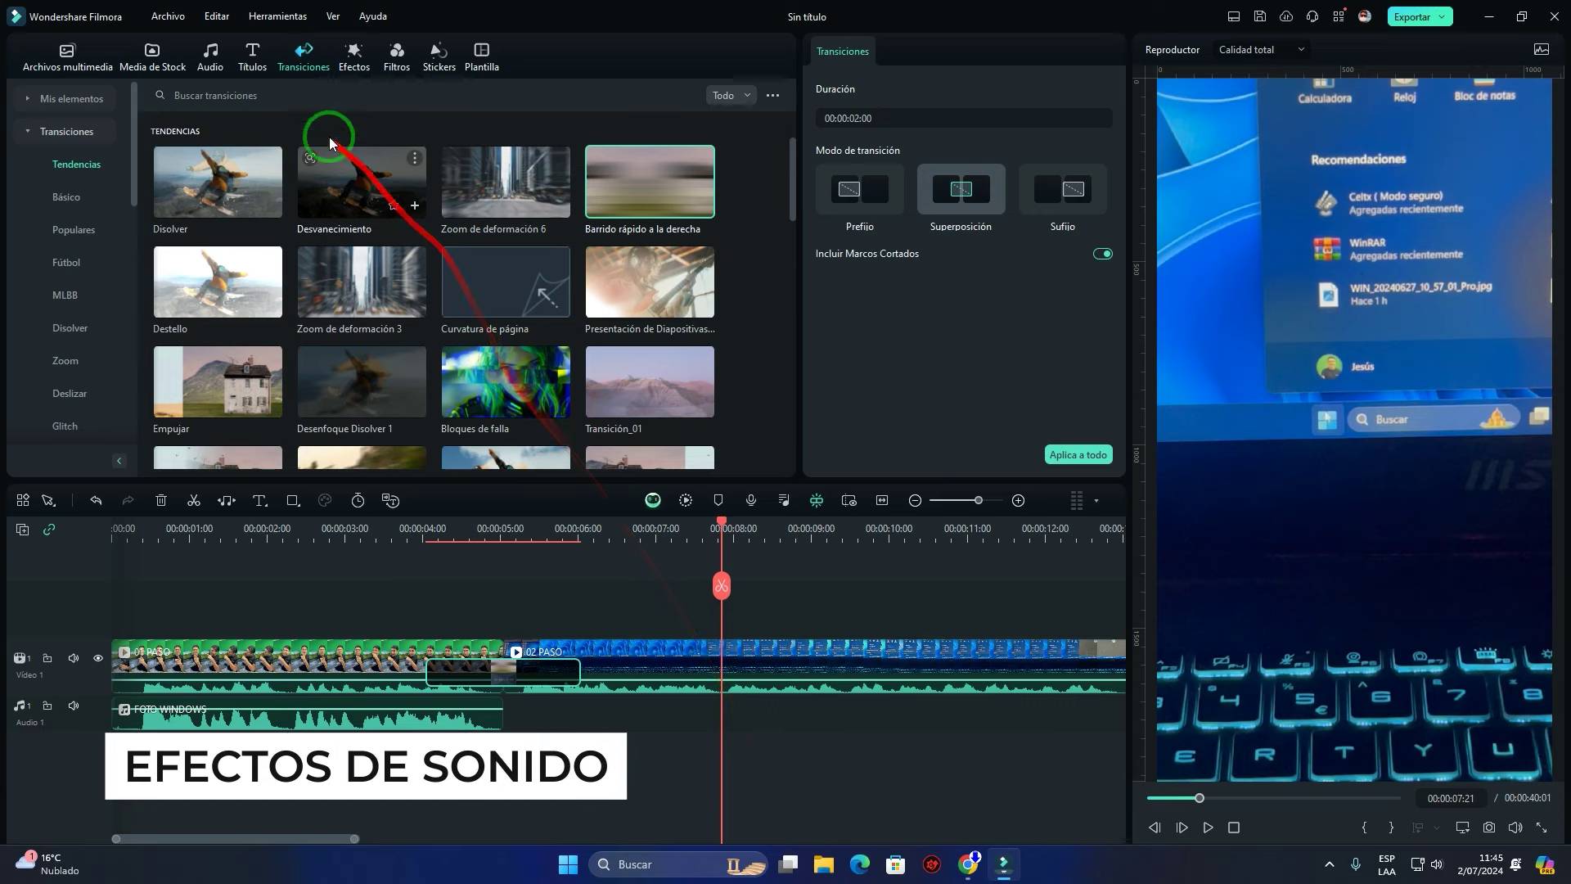
Add the Whoosh Swoosh 08 sound effect on a second audio track beneath the transition and preview it
left_click(211, 65)
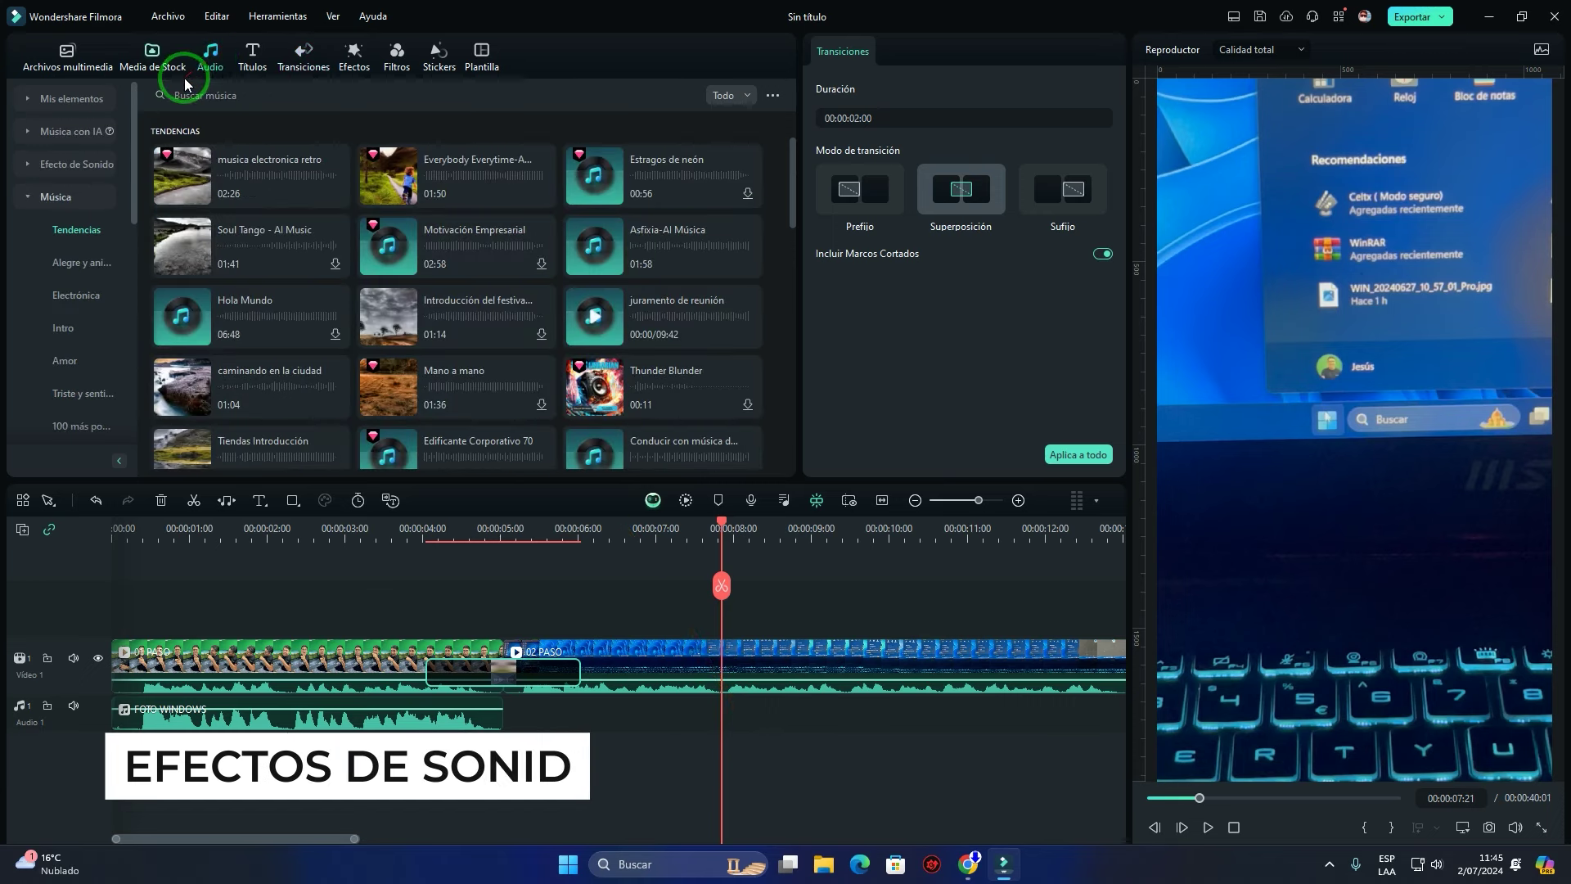
left_click(61, 168)
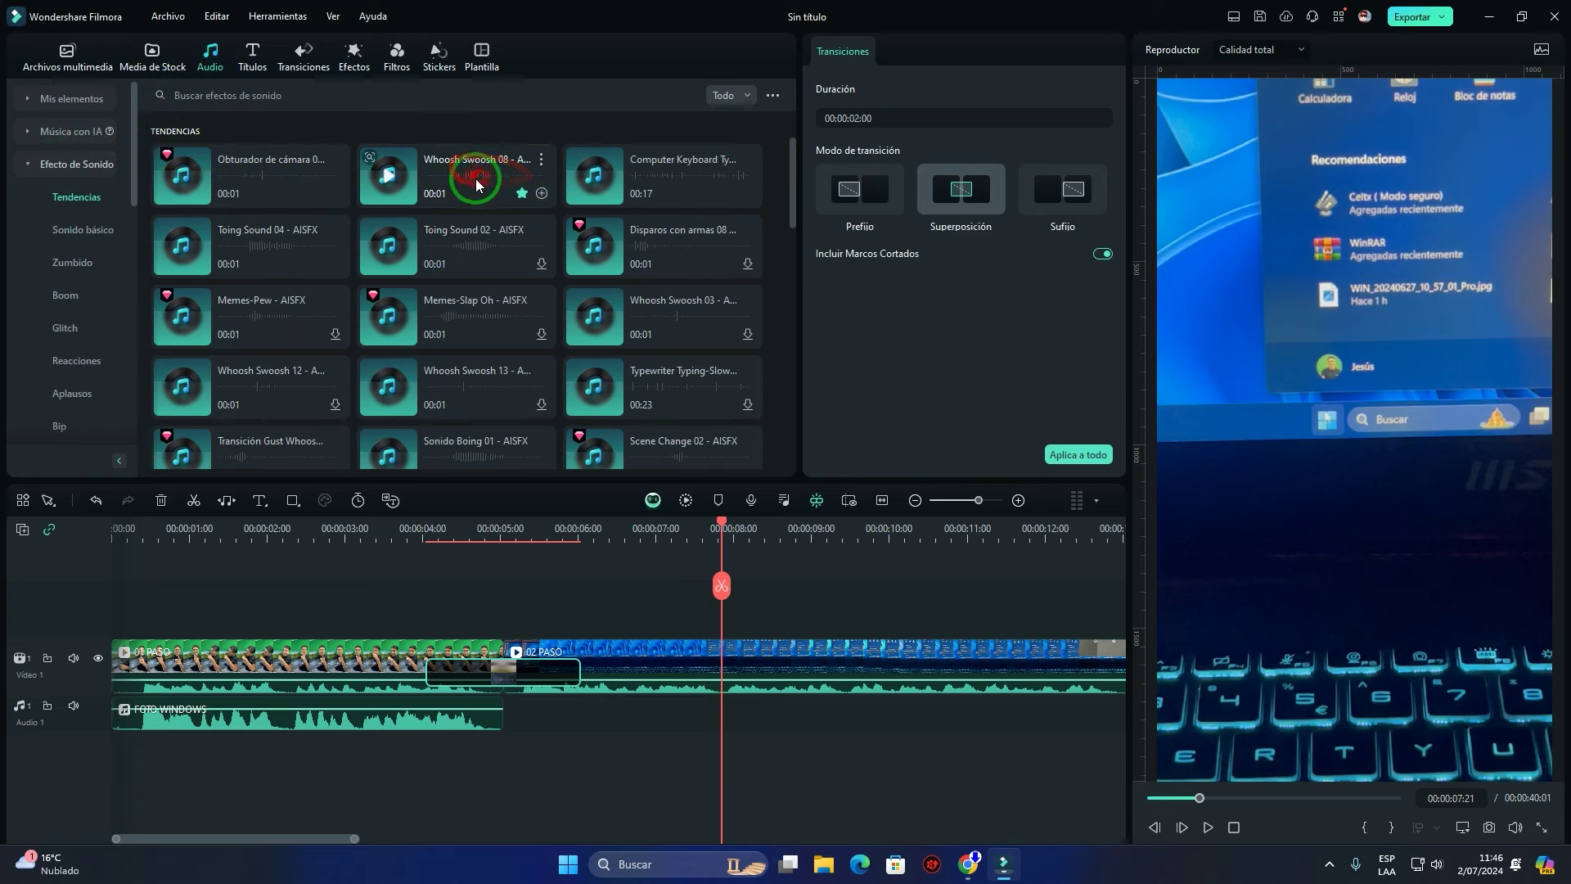
left_click_drag(470, 174, 458, 713)
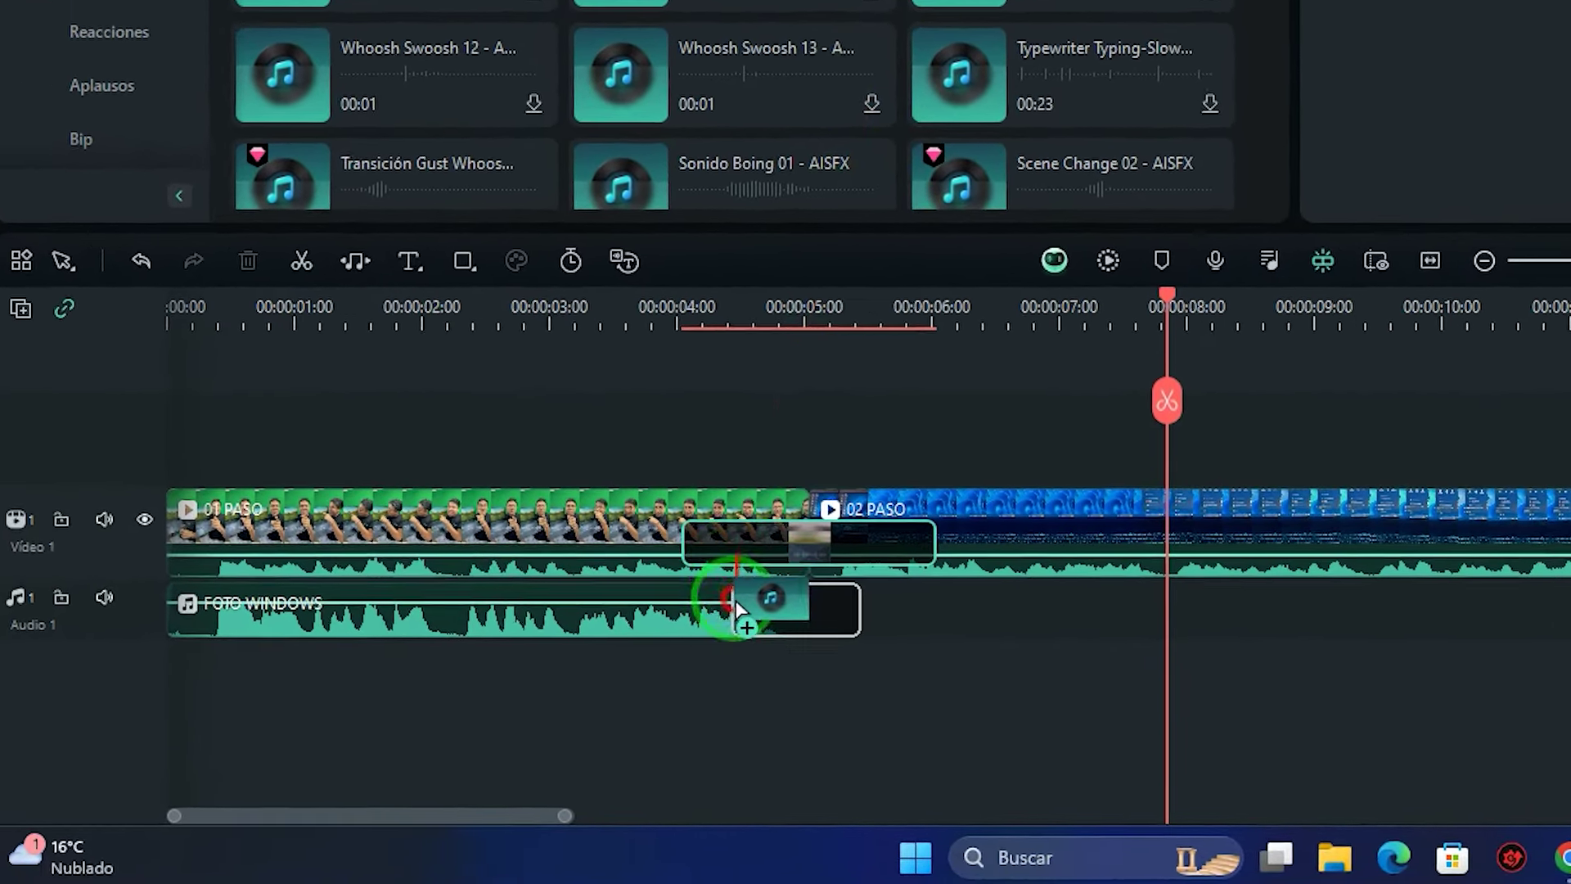
left_click_drag(737, 609, 754, 709)
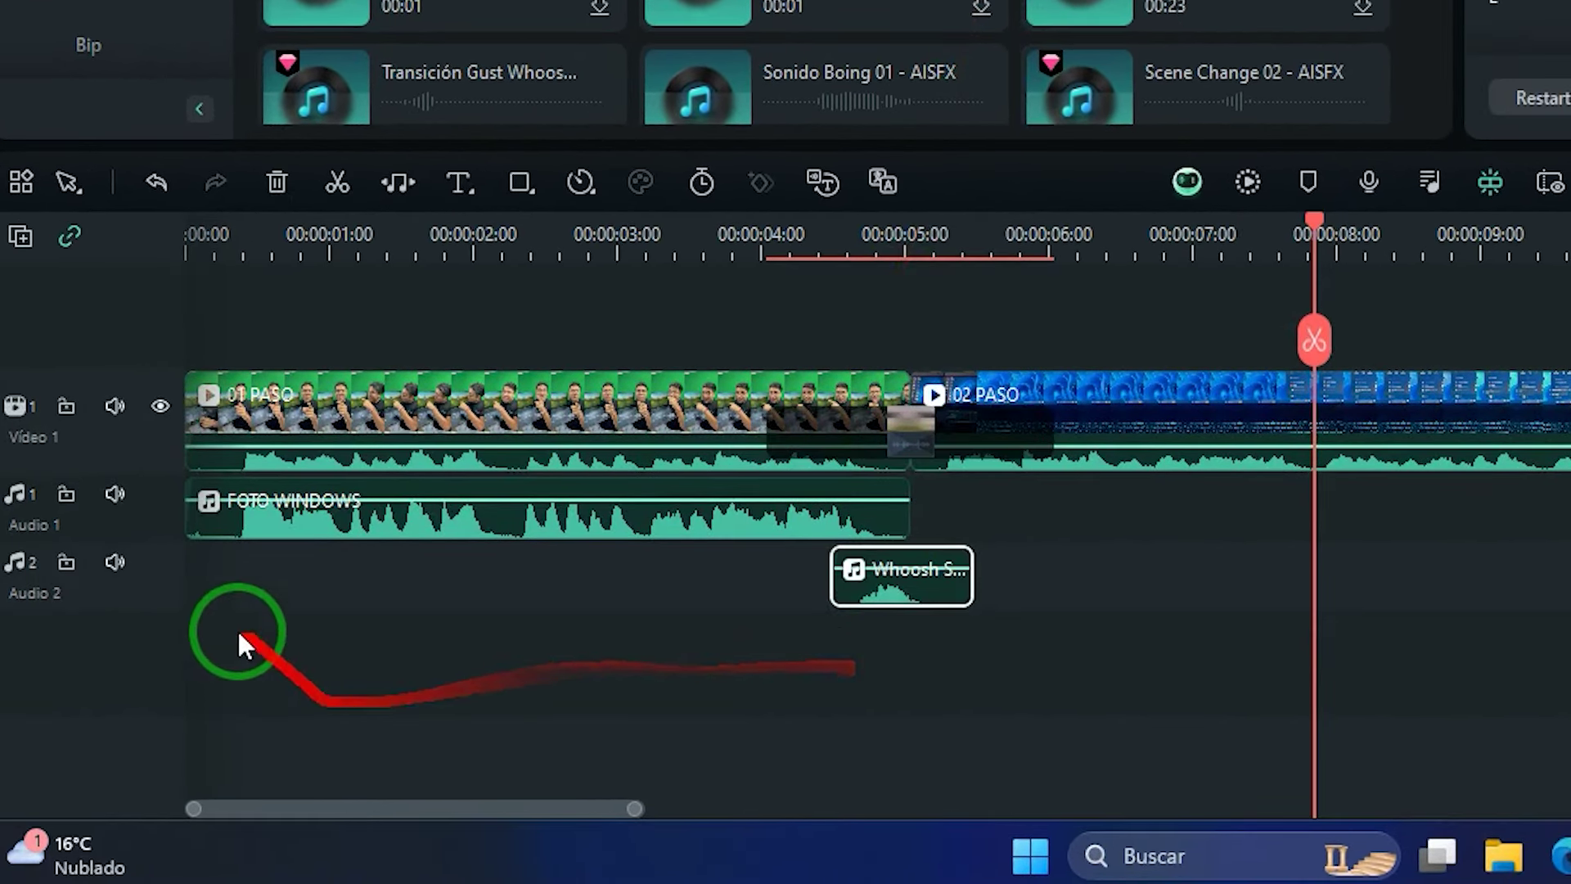
left_click(517, 232)
key("space")
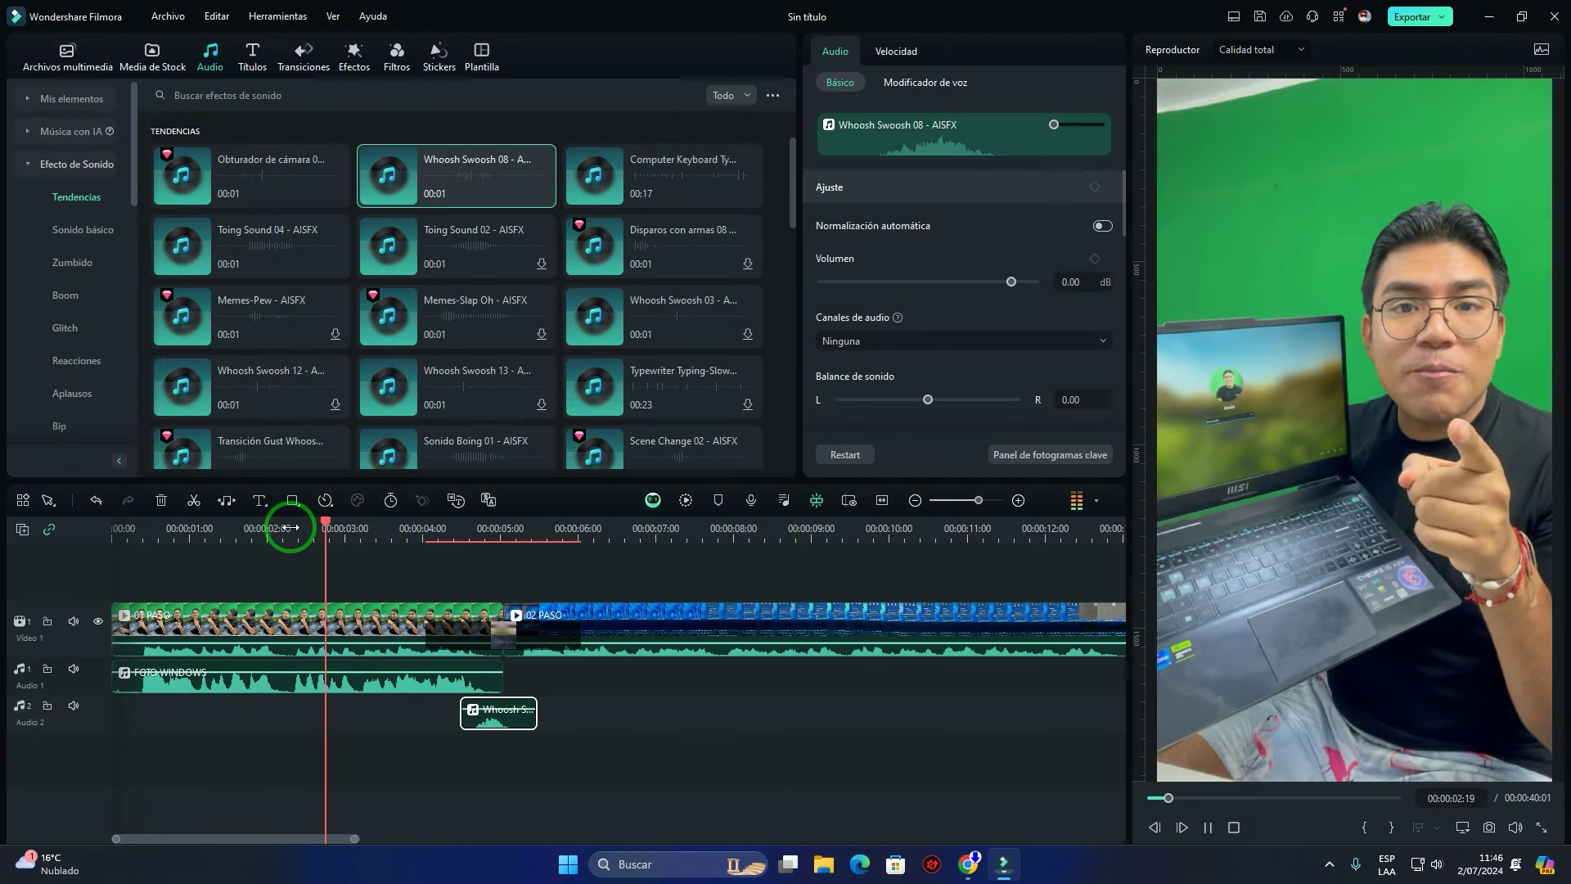
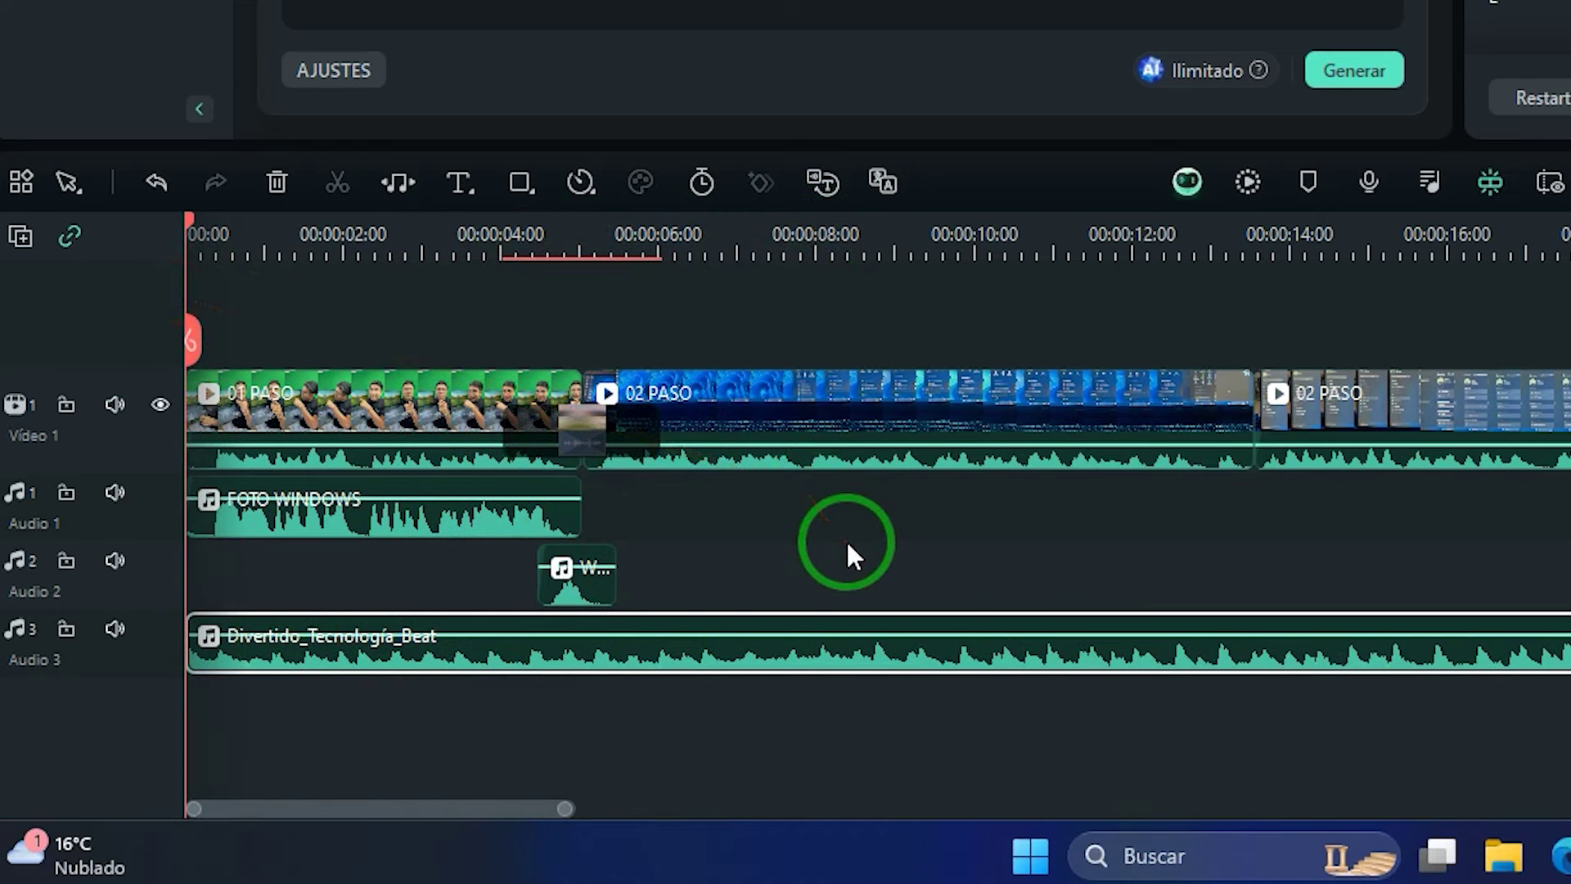
Preview the timeline with the music and add a volume keyframe to the Divertido_Tecnología_Beat clip at 00:00:00:13
key("space")
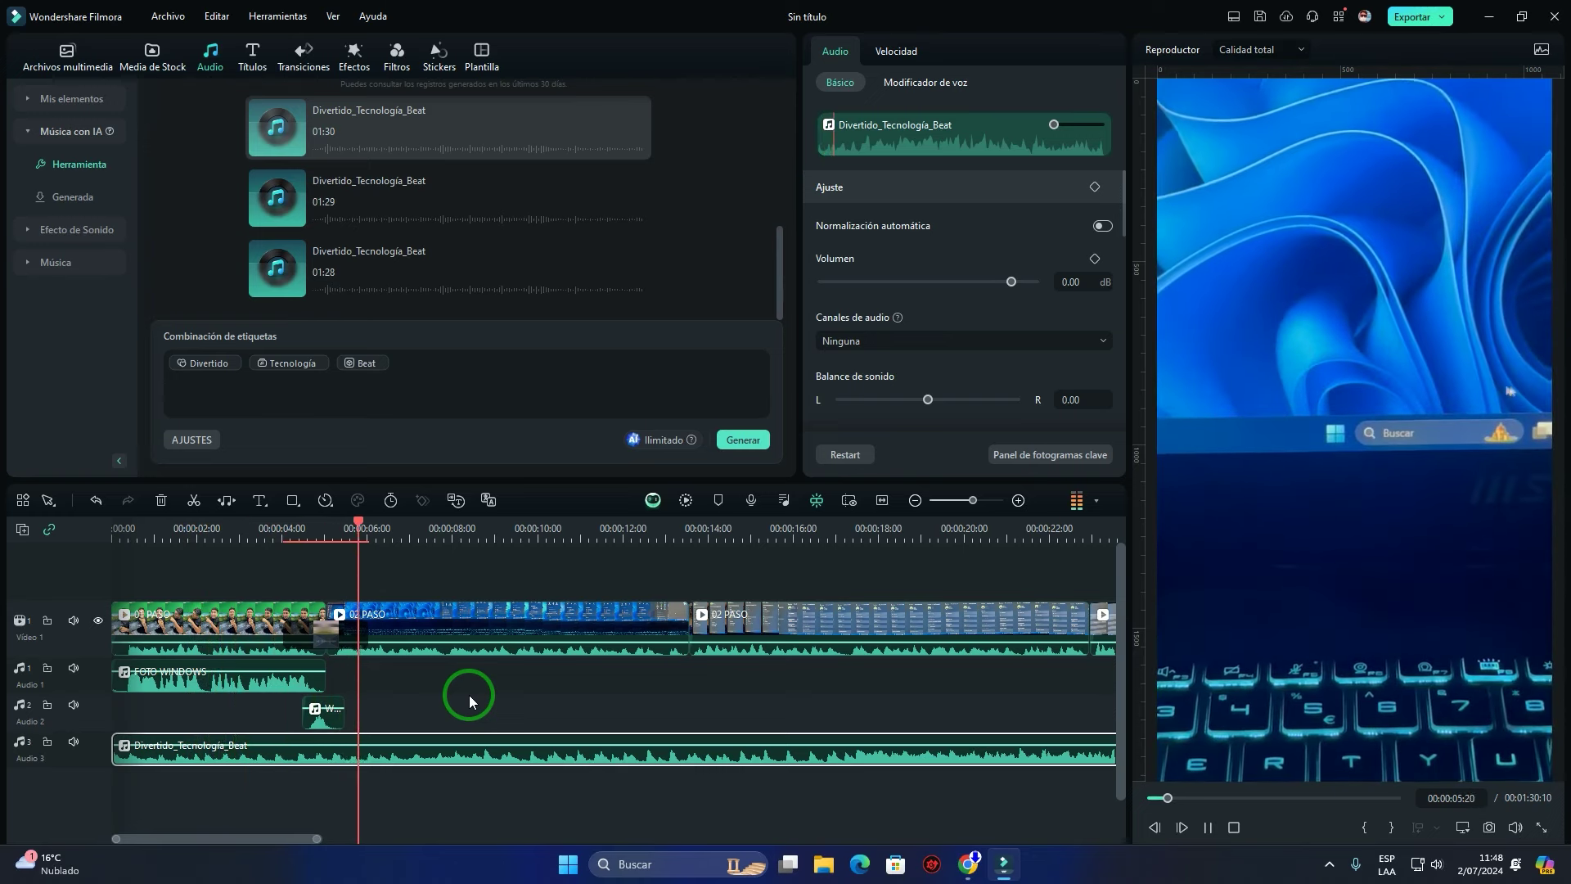
left_click(414, 540)
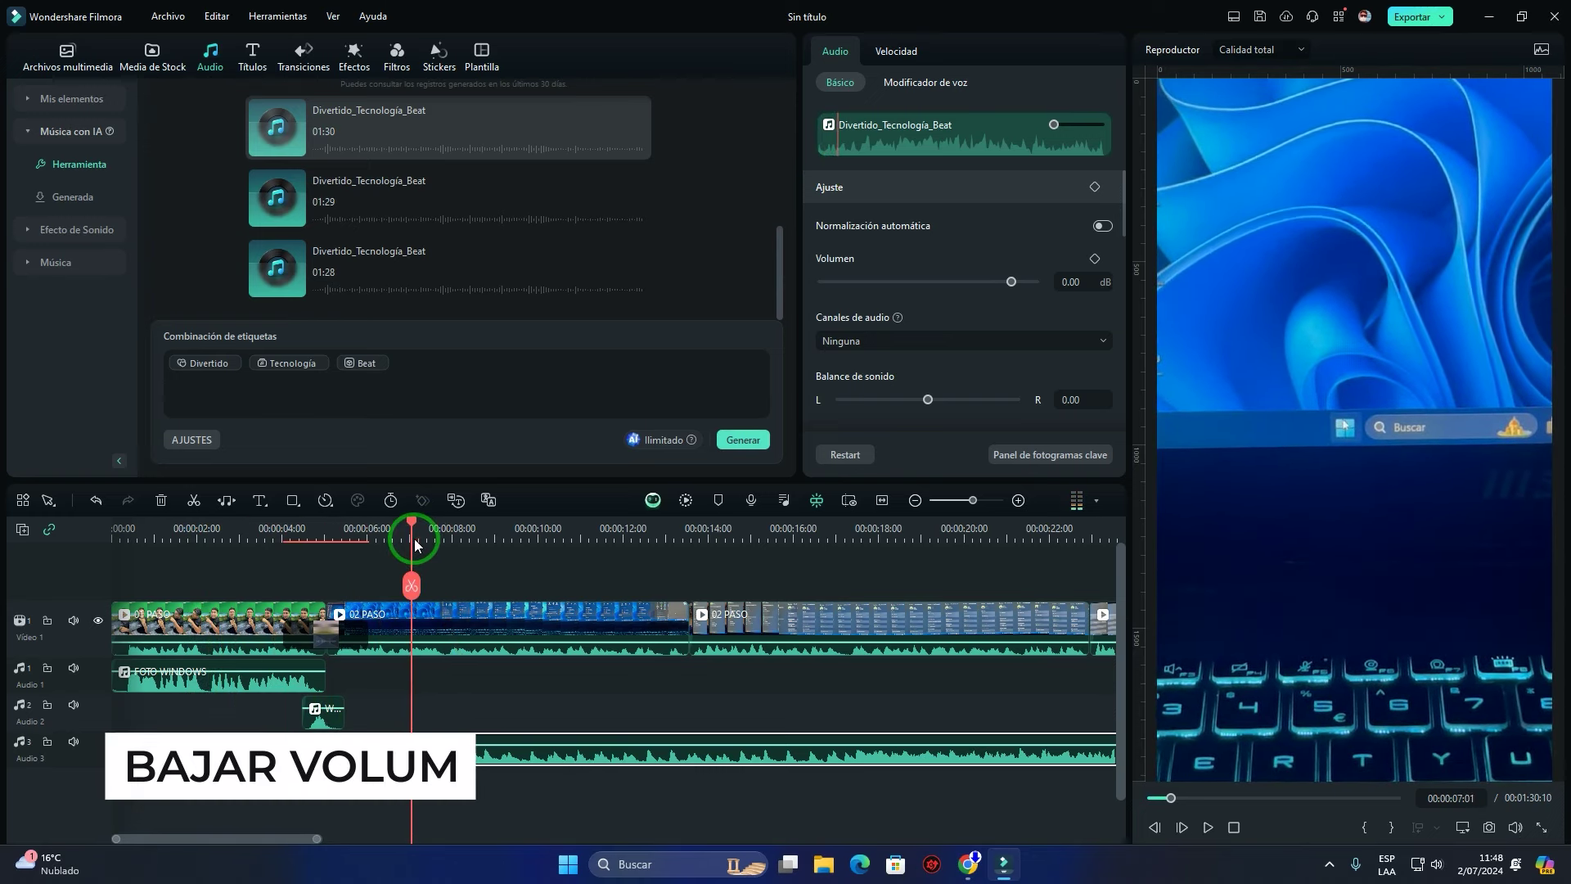
left_click_drag(387, 546, 115, 774)
scroll(114, 773, "up", 2)
scroll(115, 773, "up", 1)
left_click_drag(116, 527, 162, 532)
left_click(169, 741)
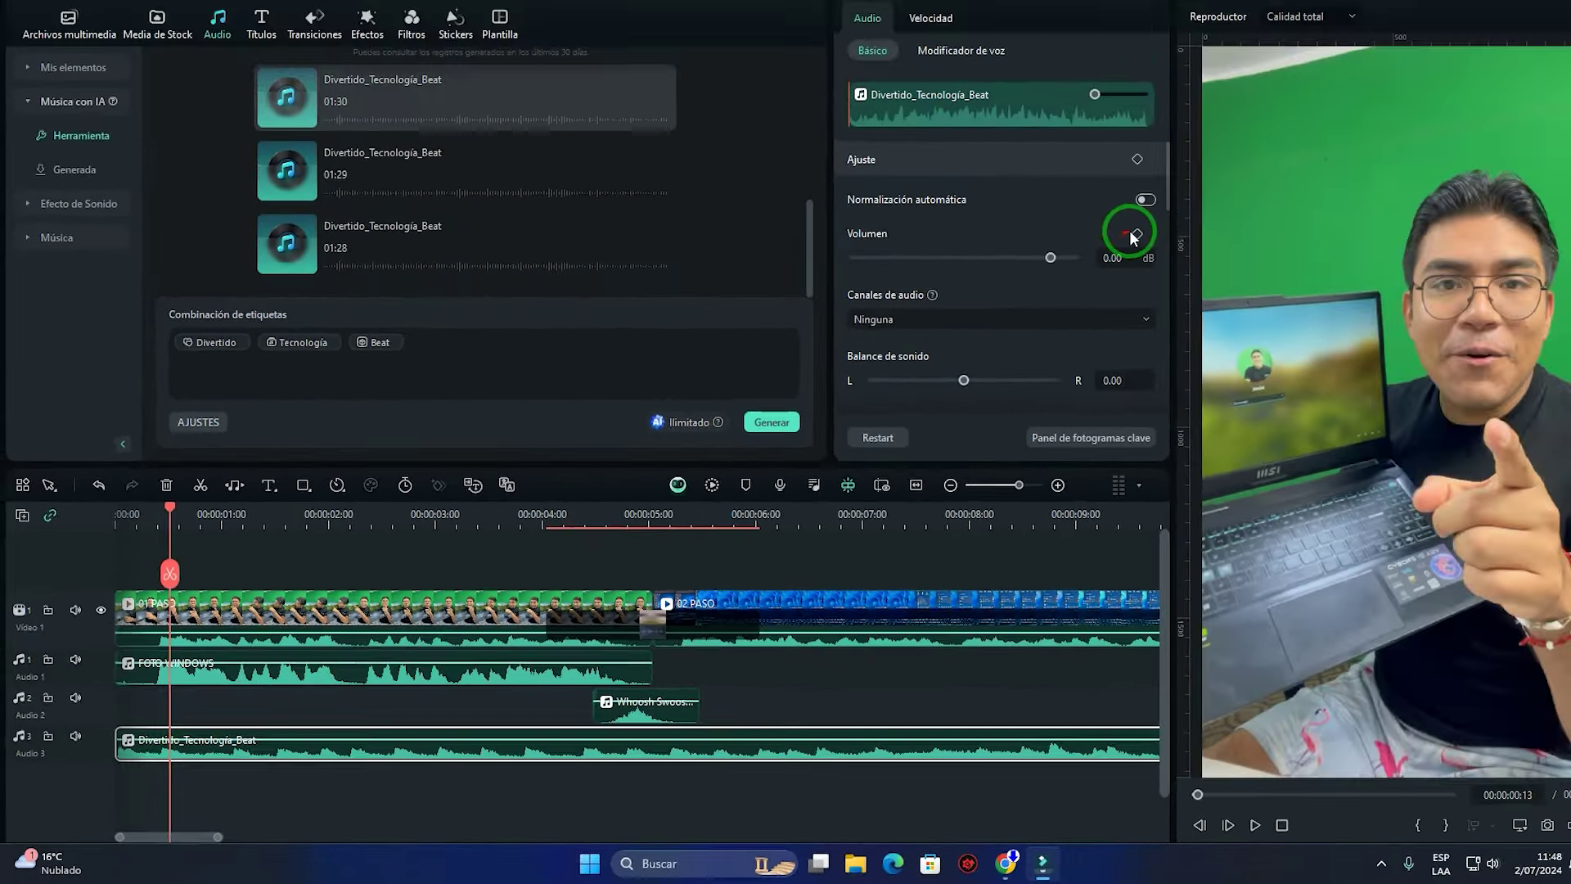
left_click(1095, 259)
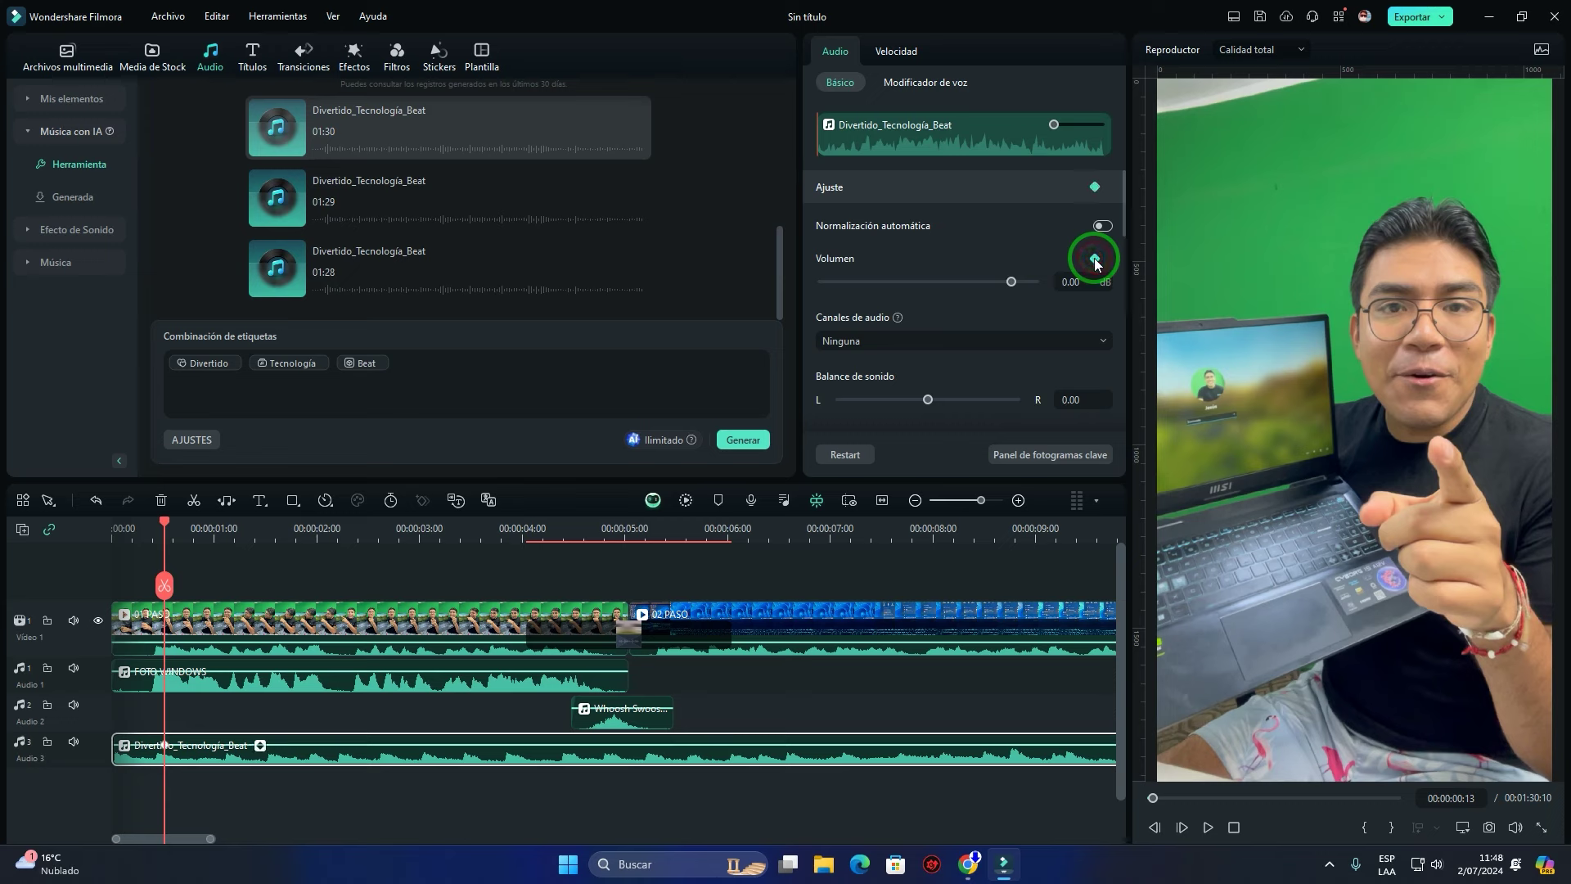
Lower the Divertido_Tecnología_Beat volume to -13 dB with a second keyframe at 00:00:01:02
left_click_drag(165, 525, 222, 530)
left_click(1029, 283)
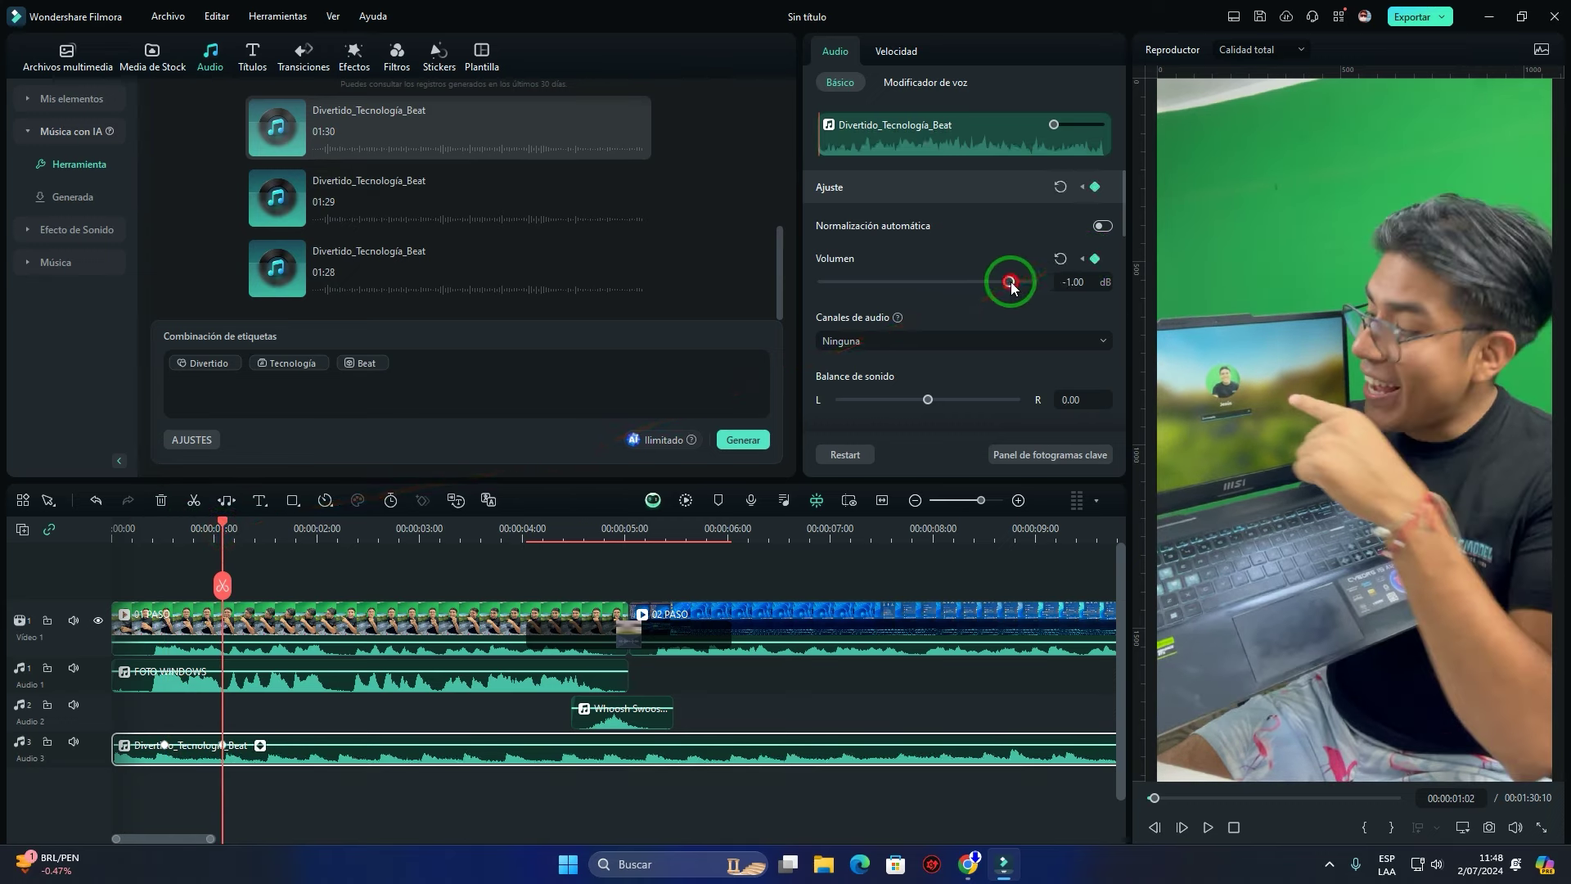
left_click_drag(1006, 283, 990, 283)
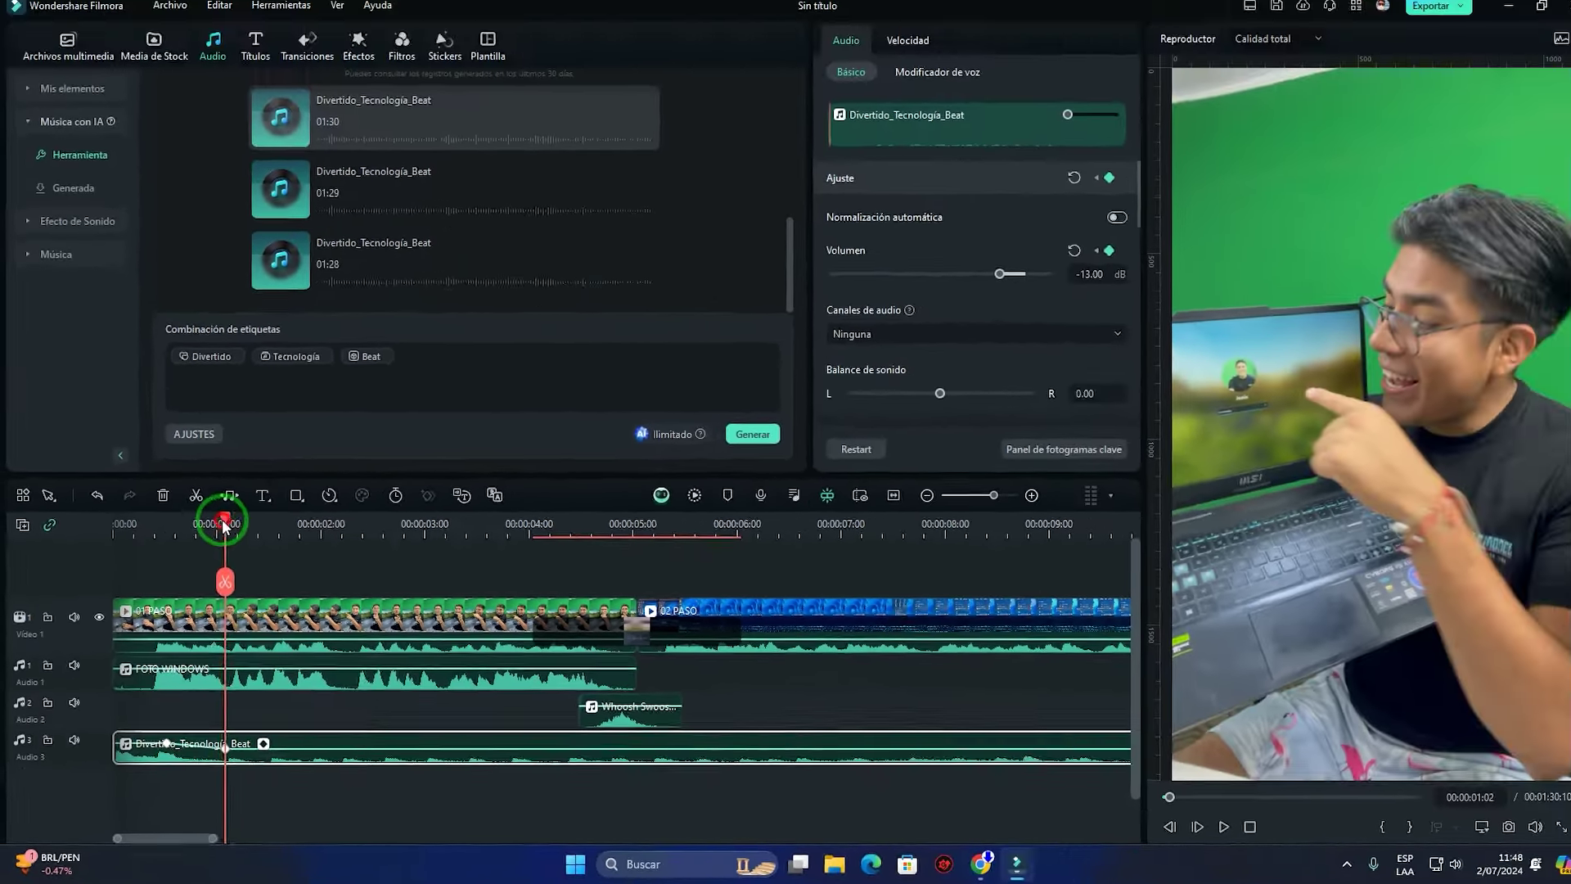
Play the timeline from the beginning to listen to the music's volume drop, and deselect the clip
left_click_drag(223, 518, 81, 531)
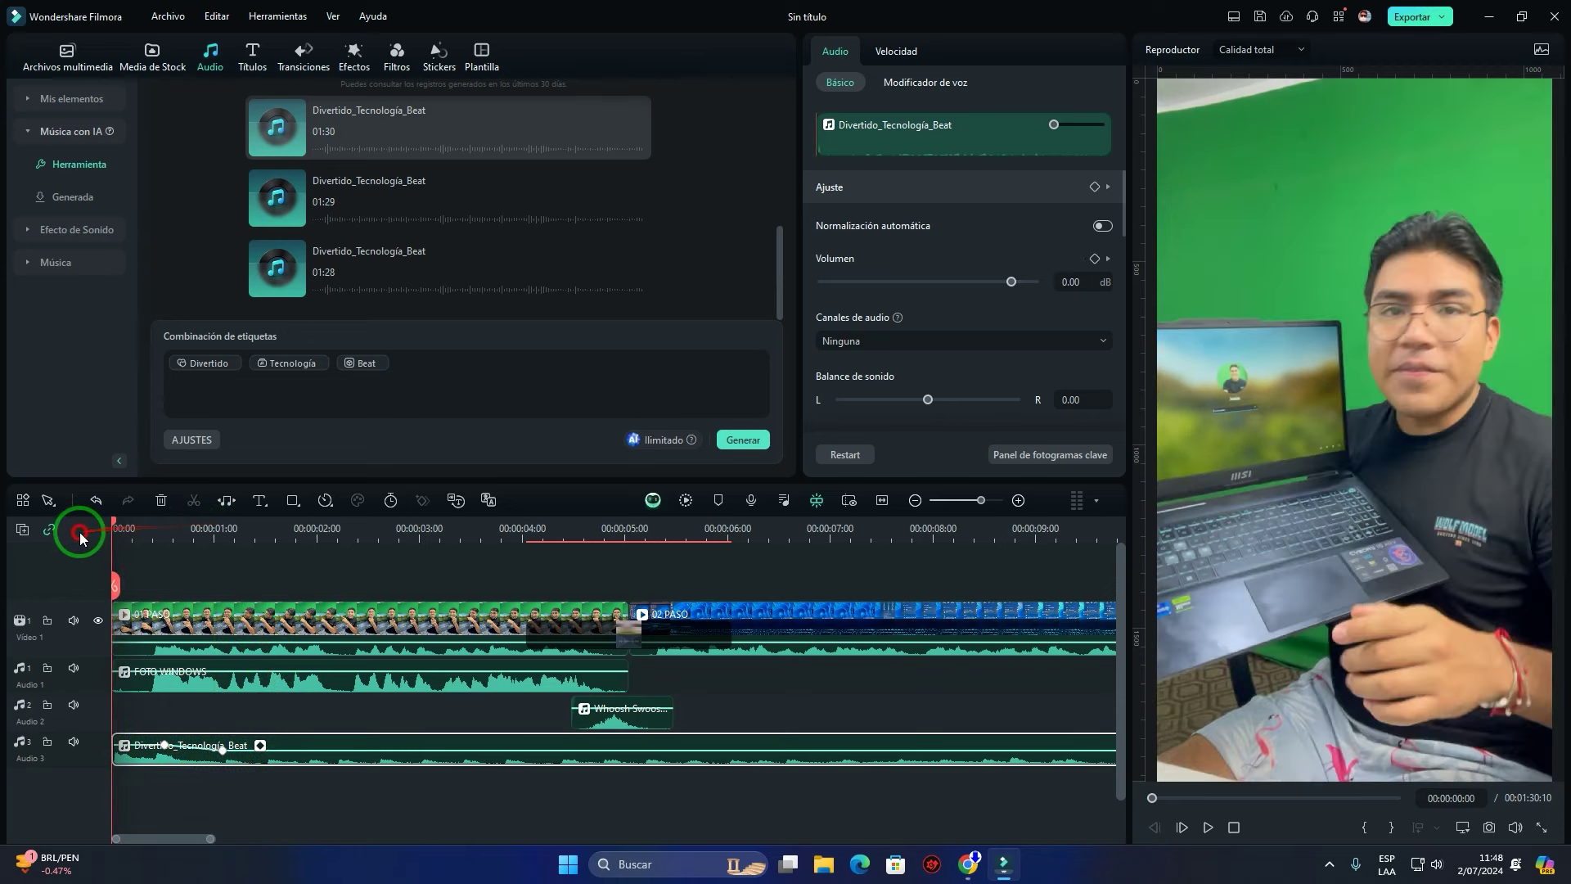
key("space")
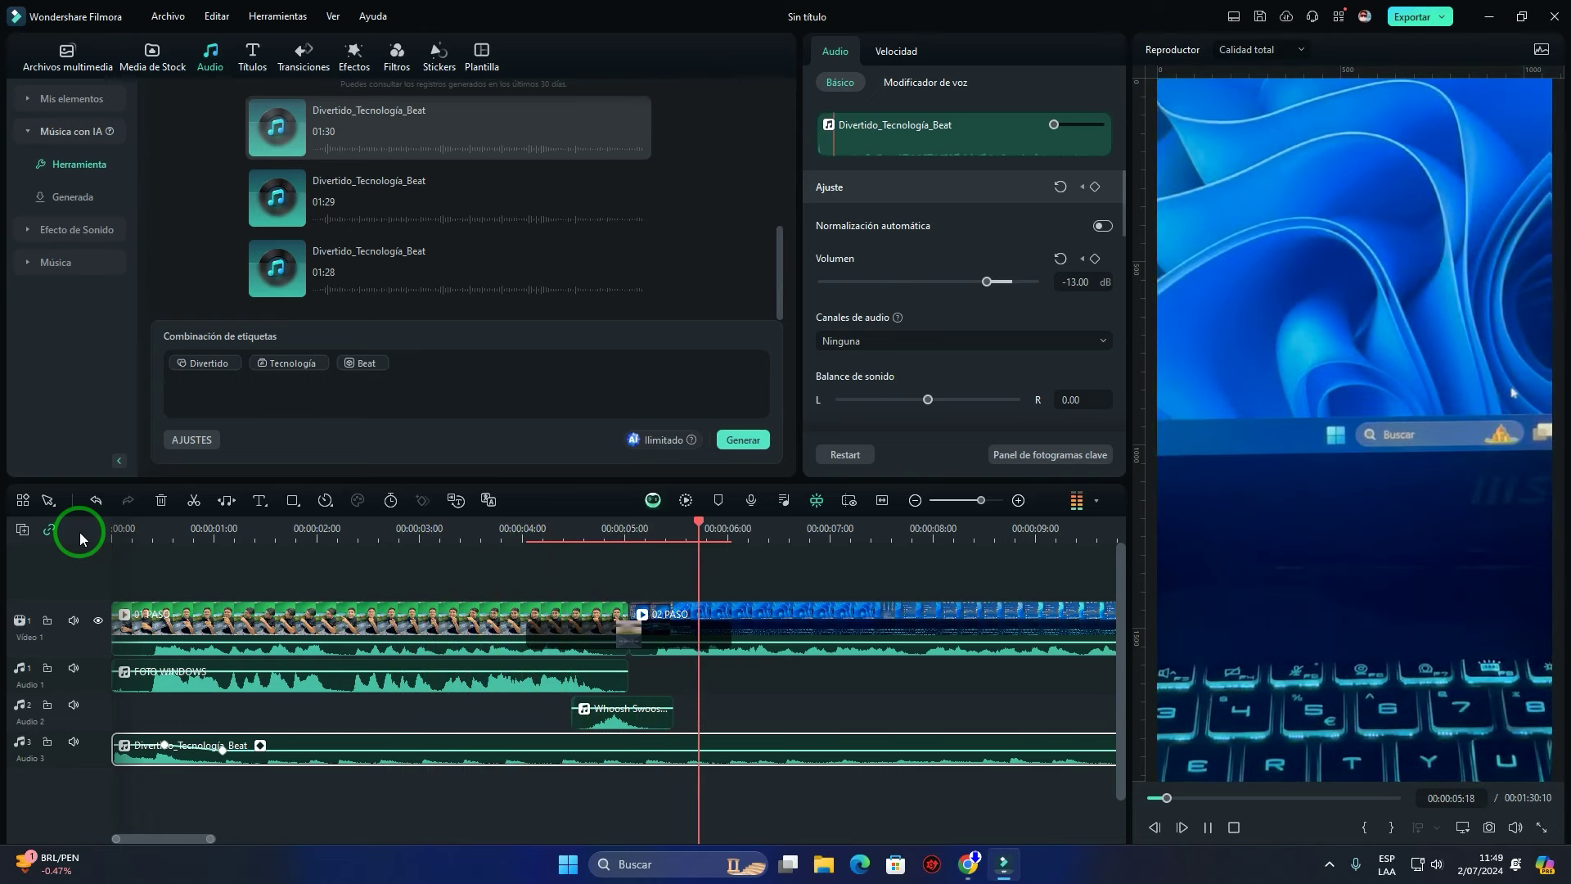
left_click(512, 721)
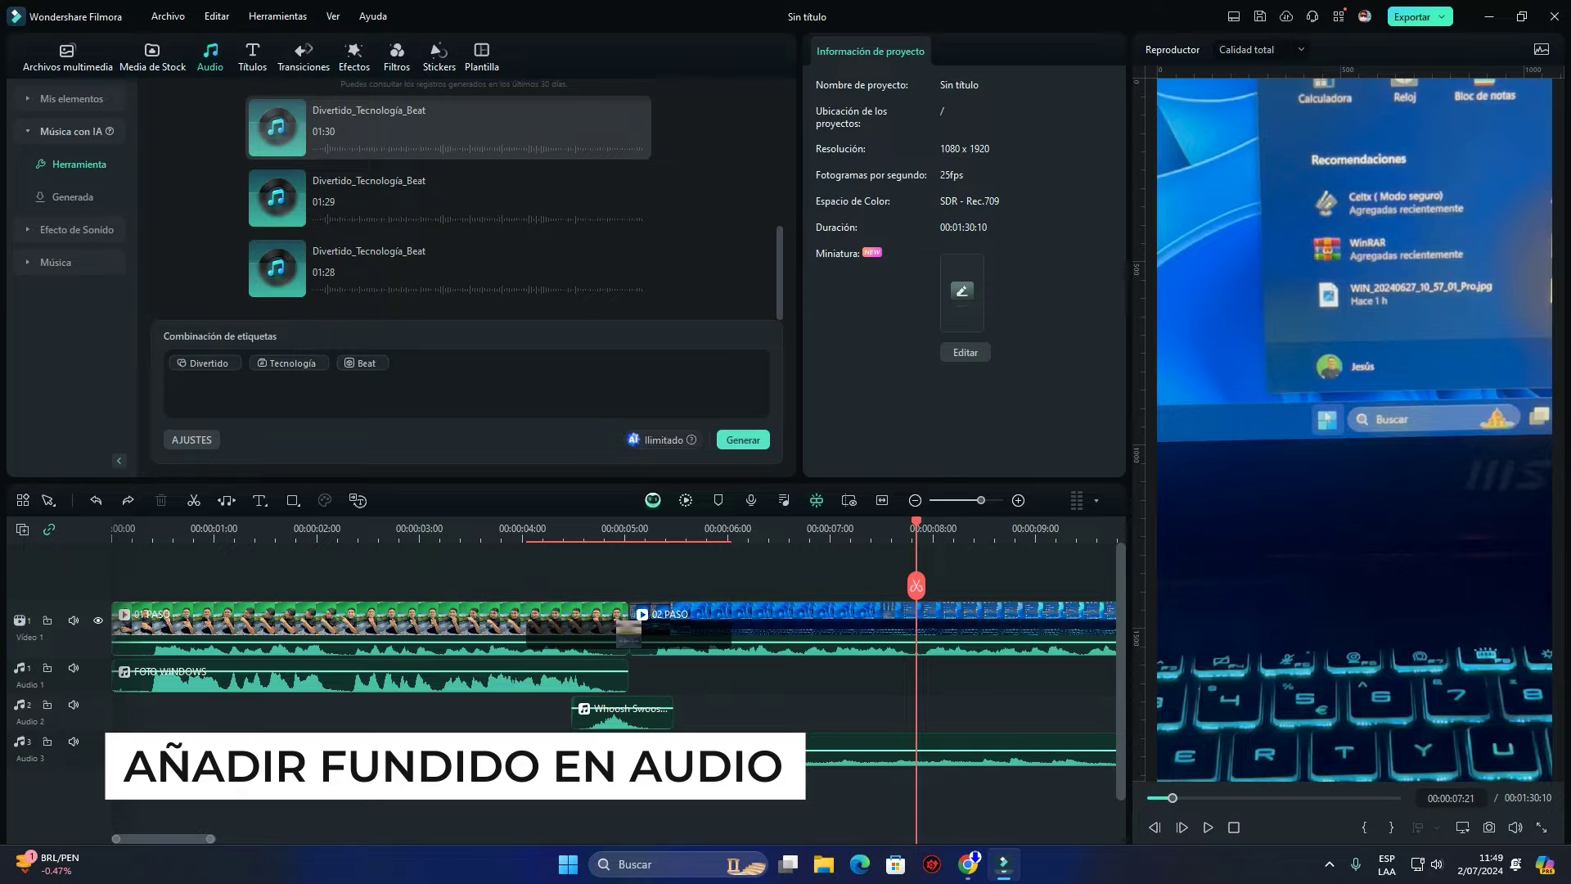
Add a short fade-in at the start of the Divertido_Tecnología_Beat clip and play the timeline to check it
left_click(340, 744)
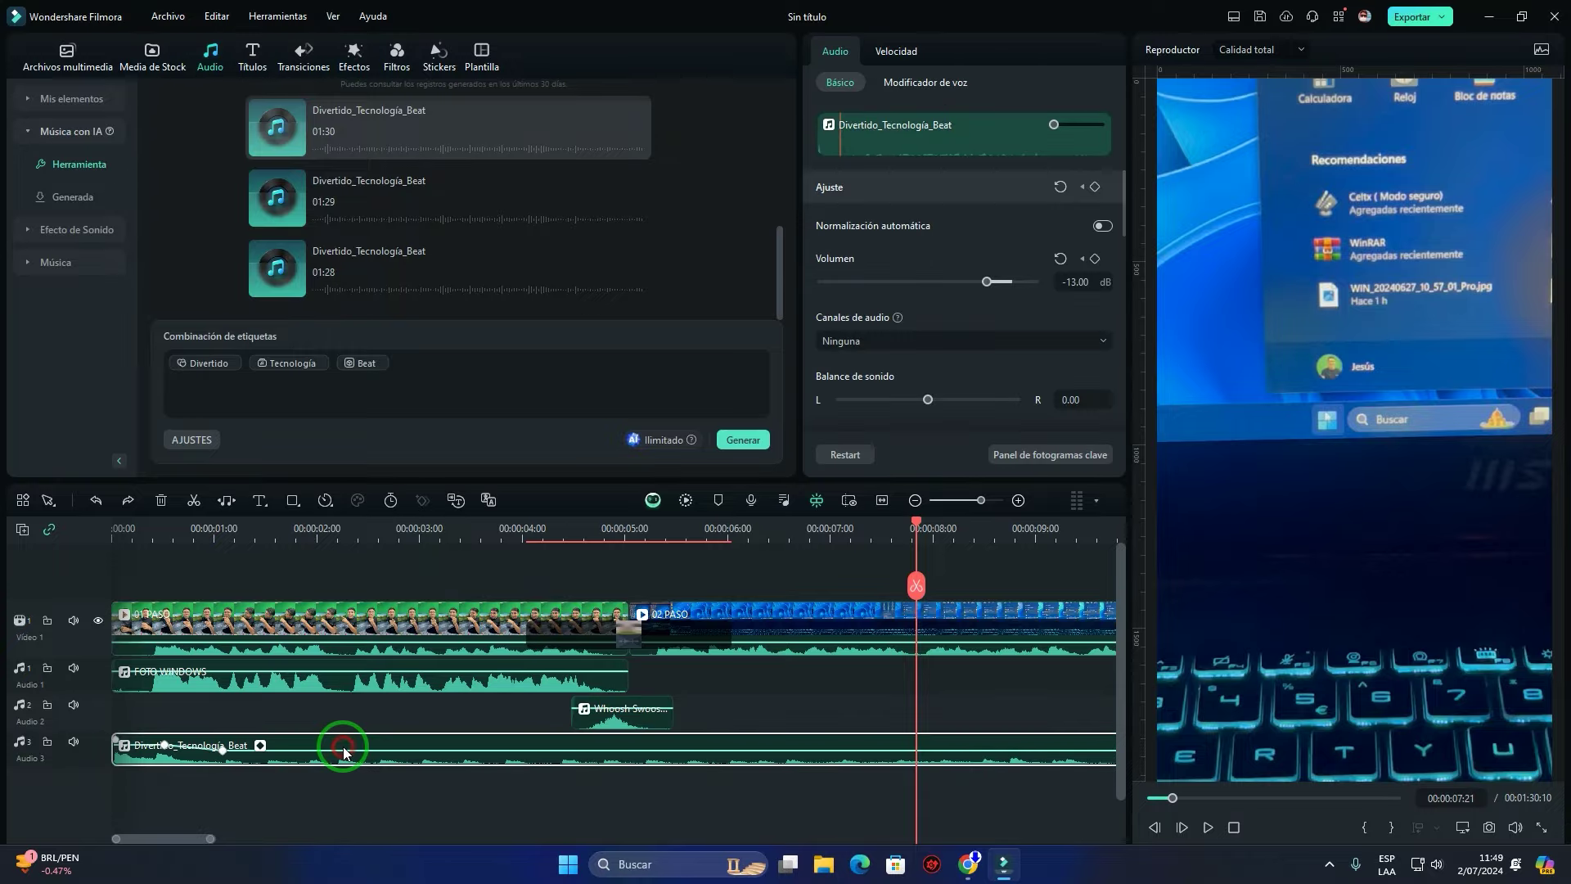
left_click(143, 733)
left_click_drag(146, 731, 119, 738)
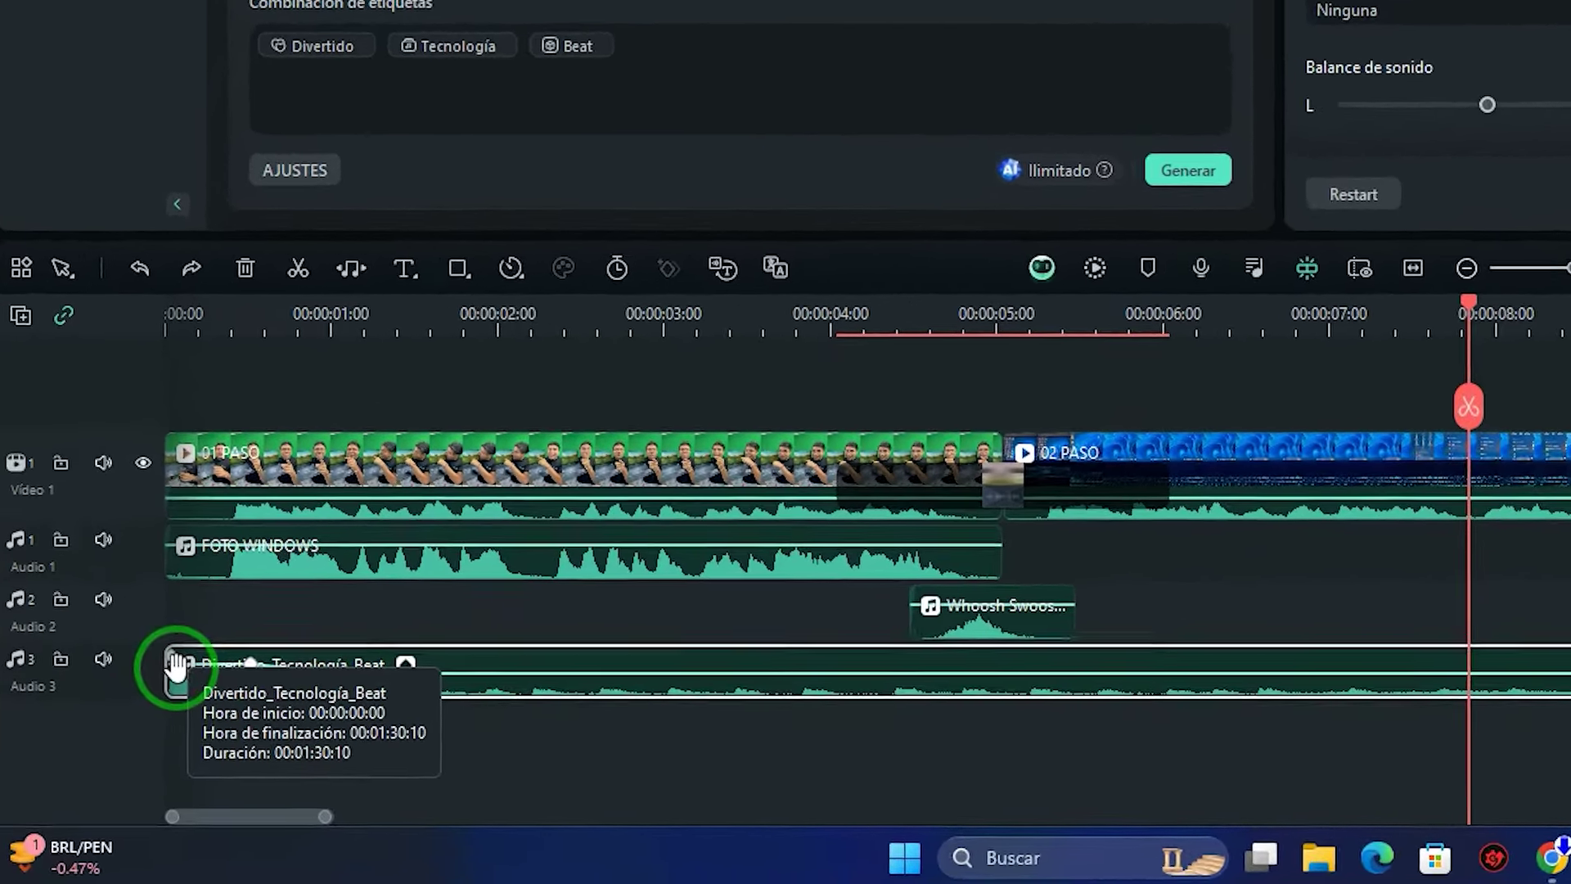
left_click_drag(184, 631, 261, 626)
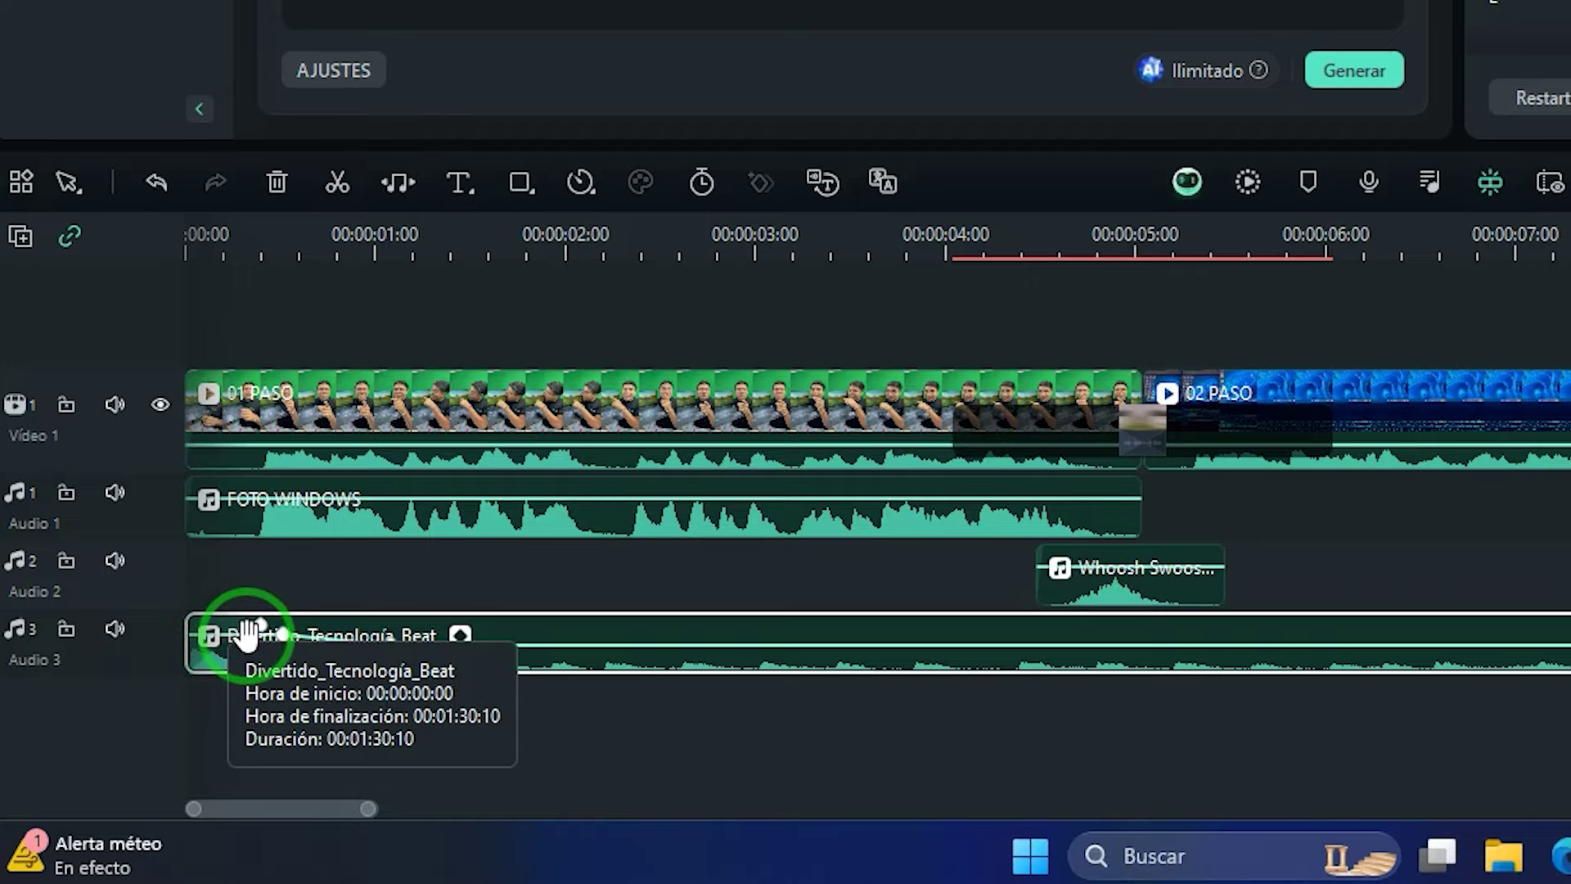
left_click(194, 655)
left_click_drag(1546, 491, 1077, 495)
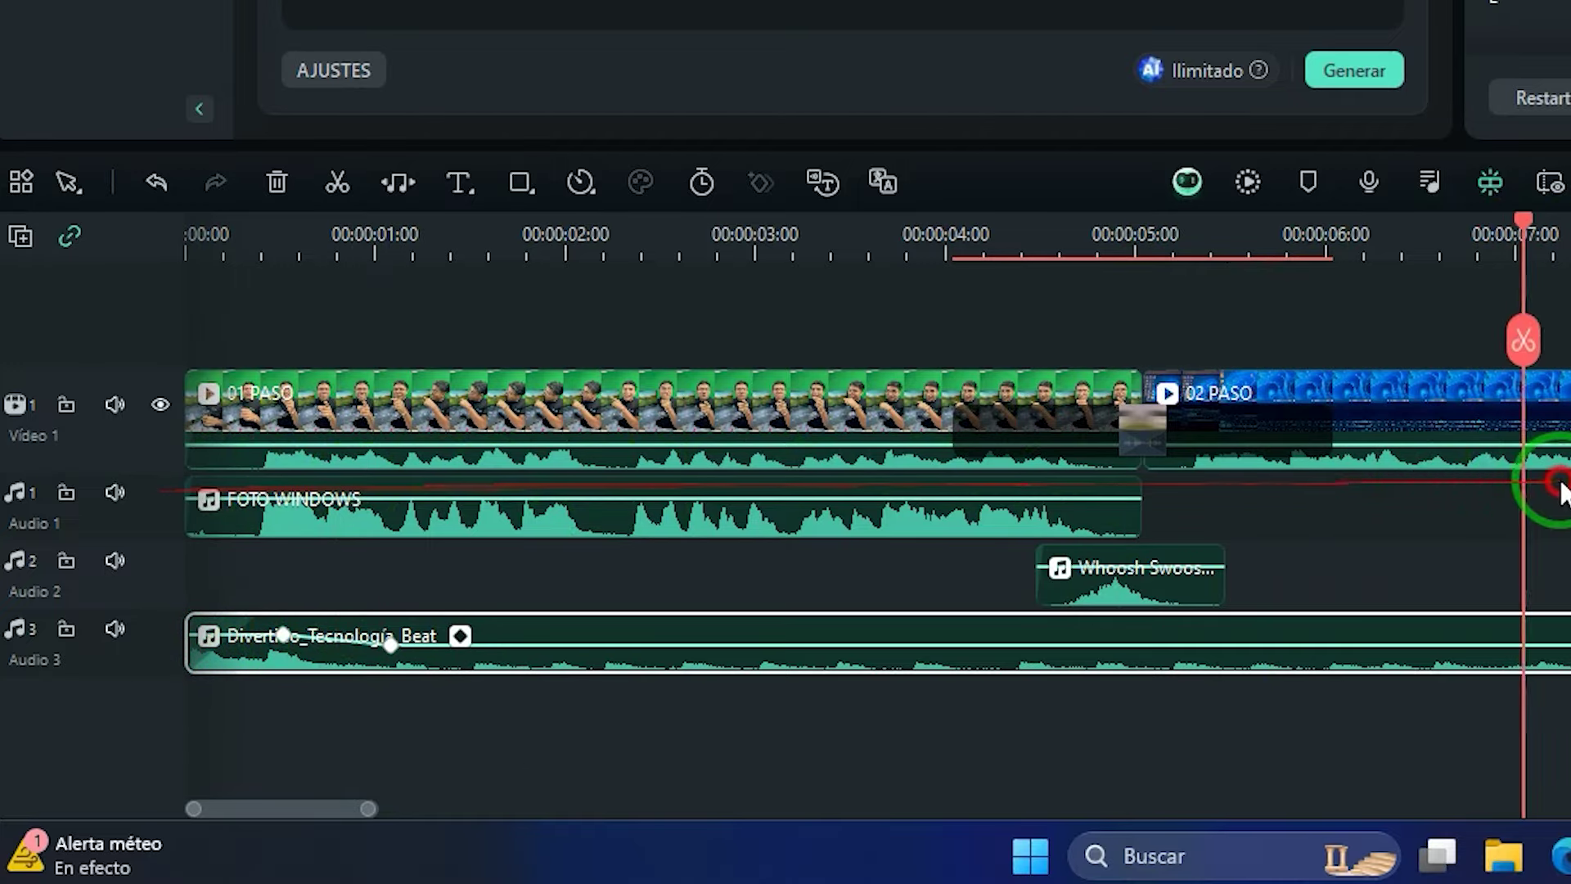
key("space")
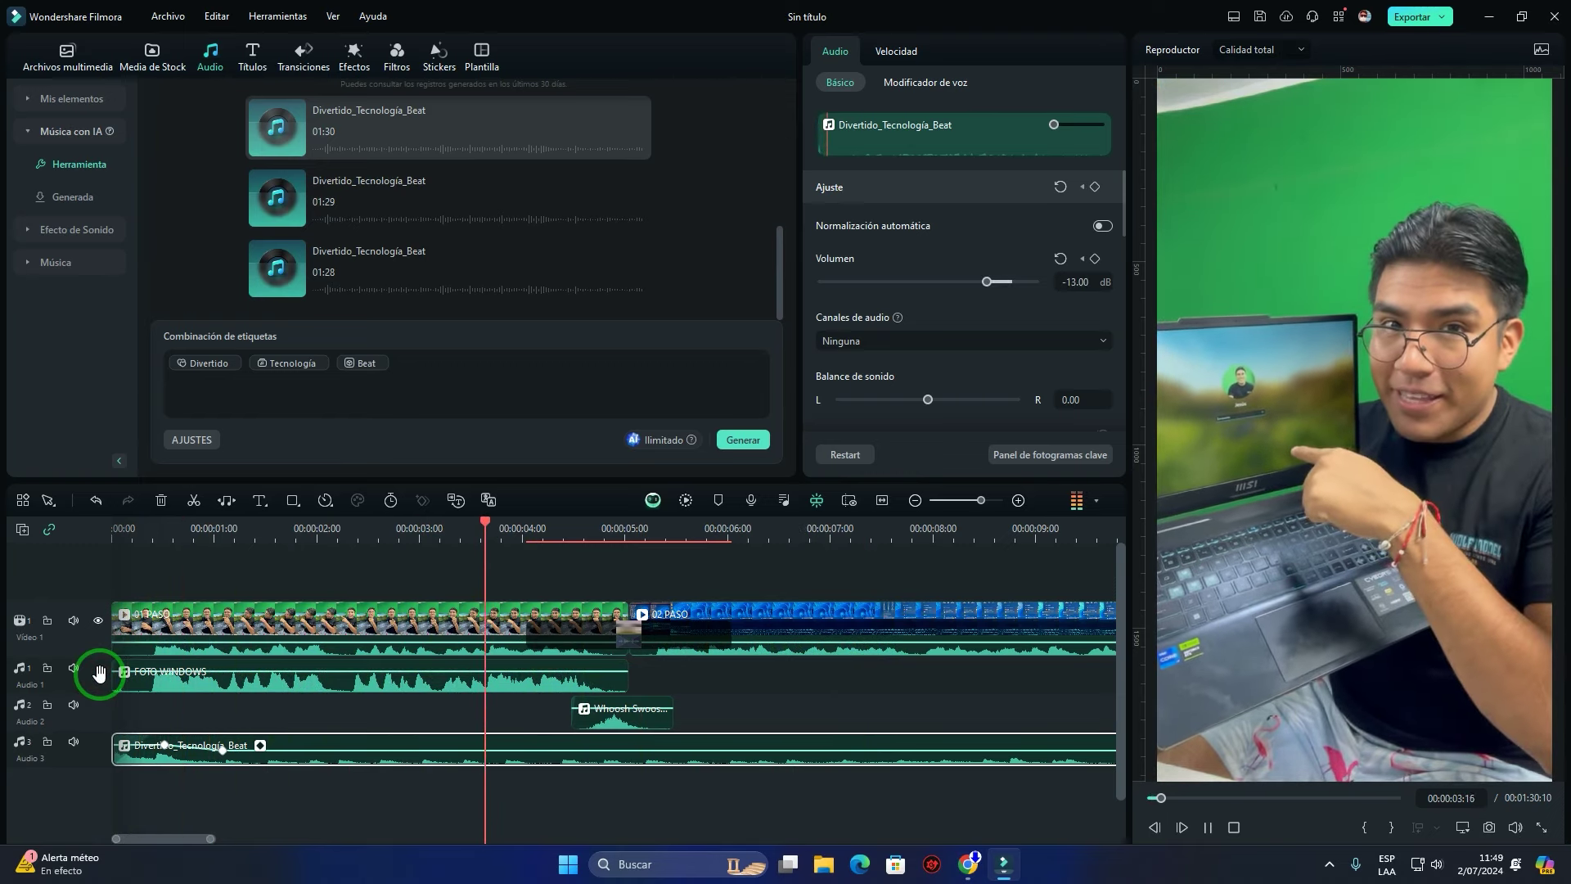
key("space")
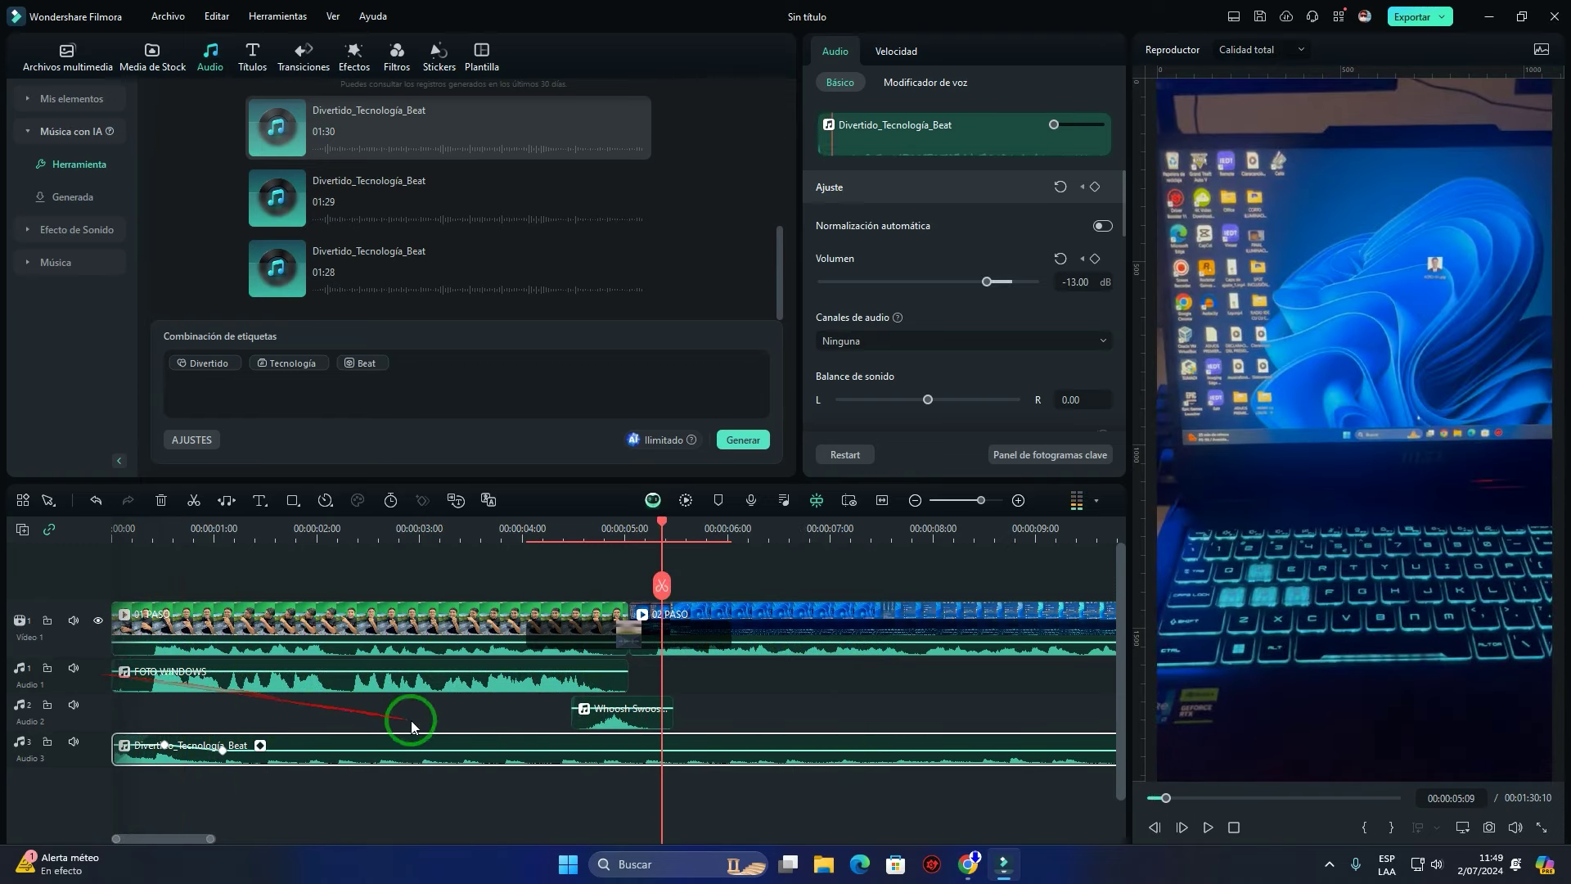
Draw an arrow shape on the preview at 00:00:06:12, just above the Windows start icon
scroll(540, 728, "down", 5)
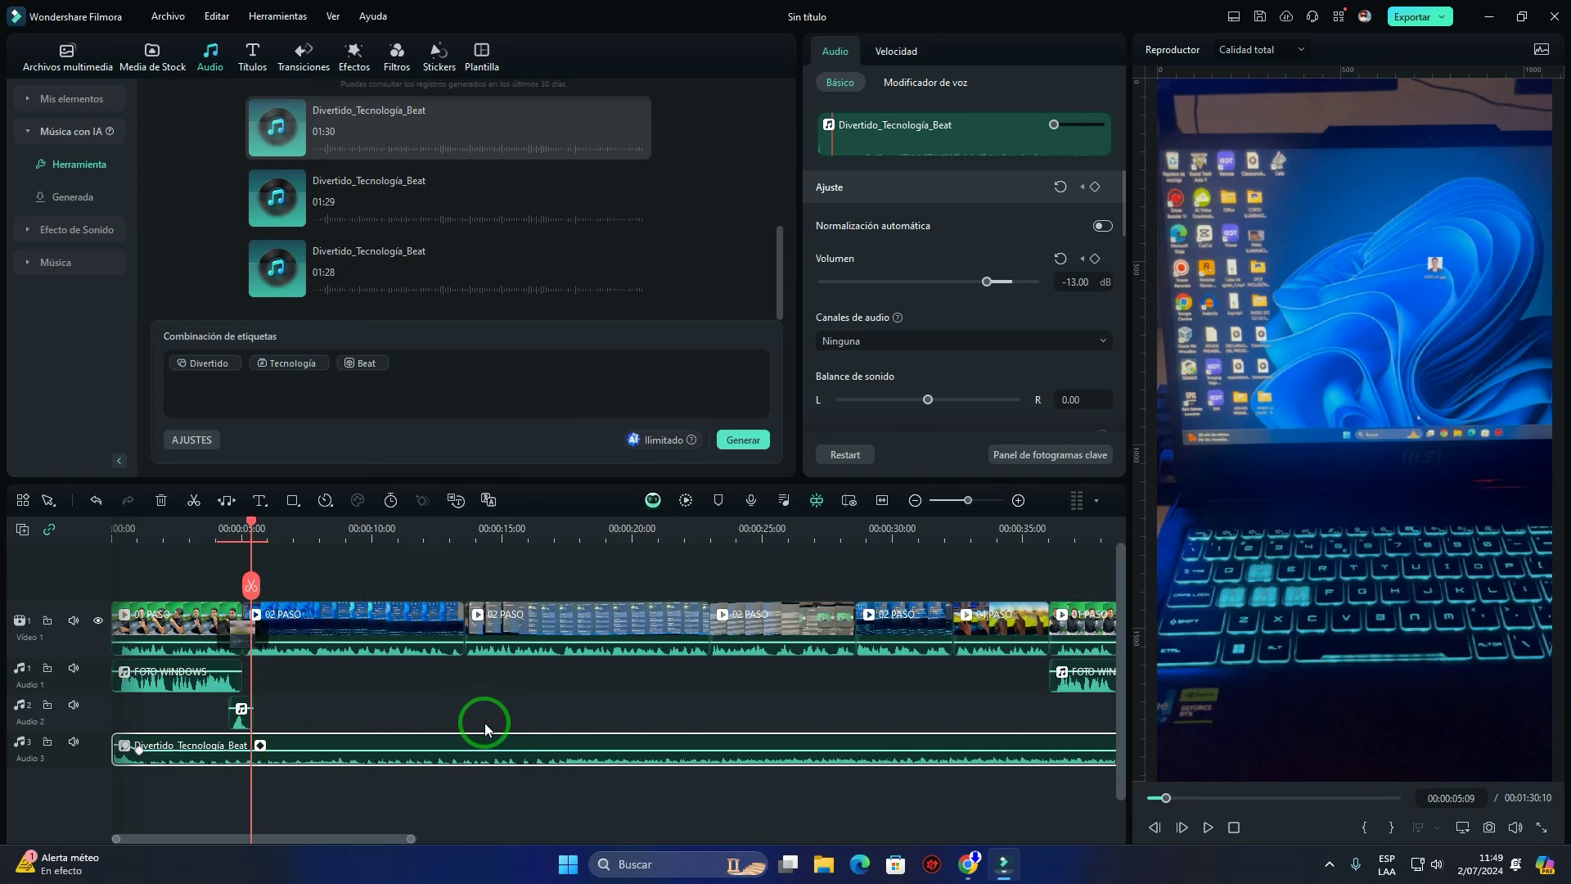
scroll(485, 728, "down", 1)
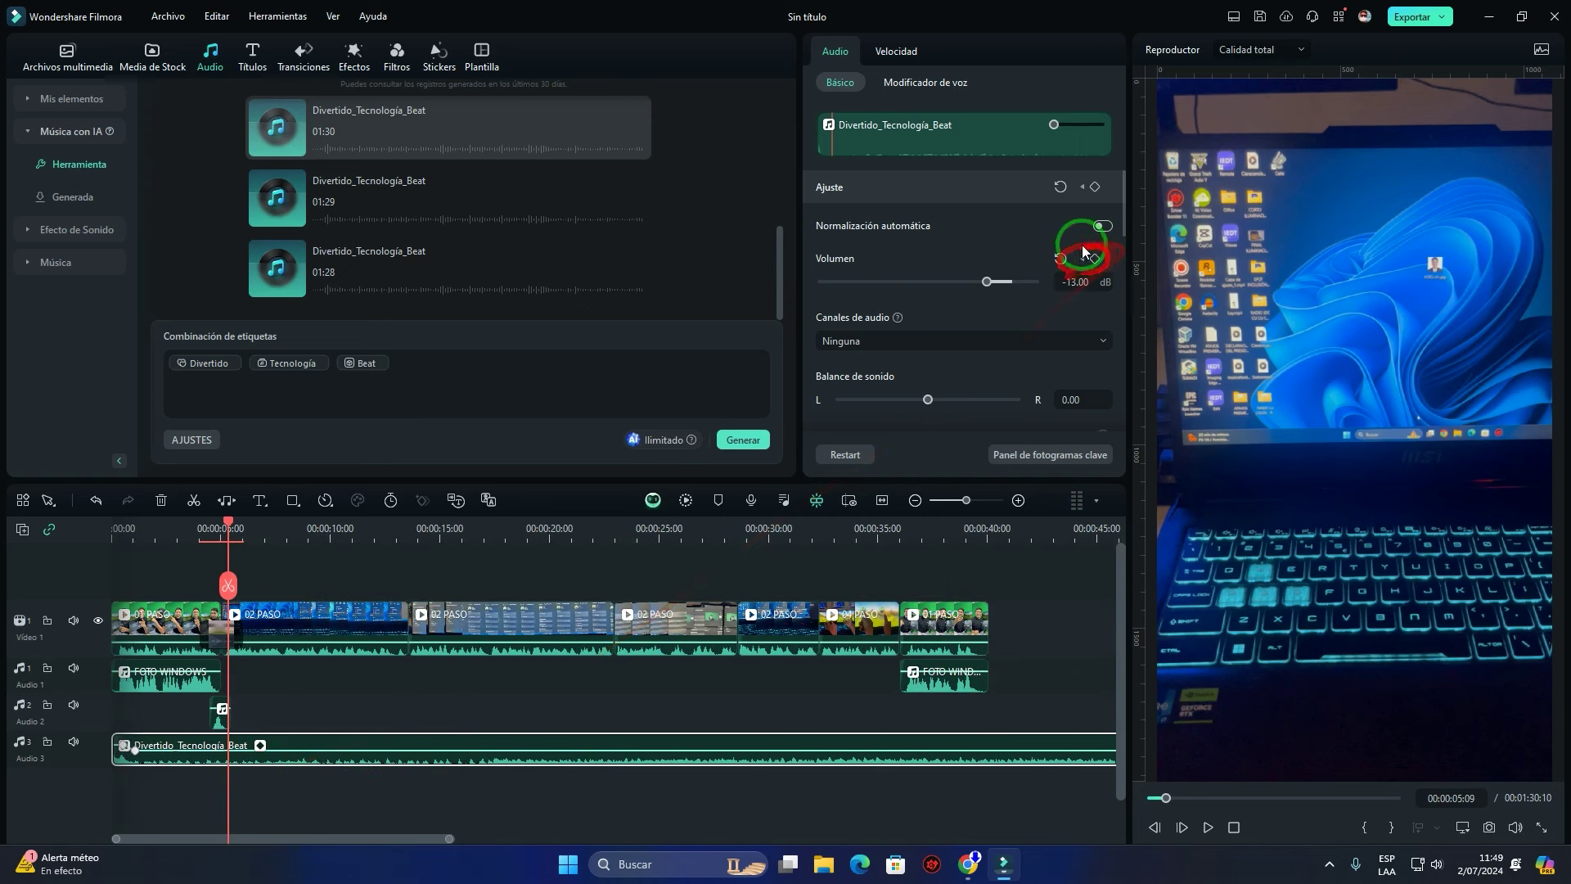
left_click(262, 719)
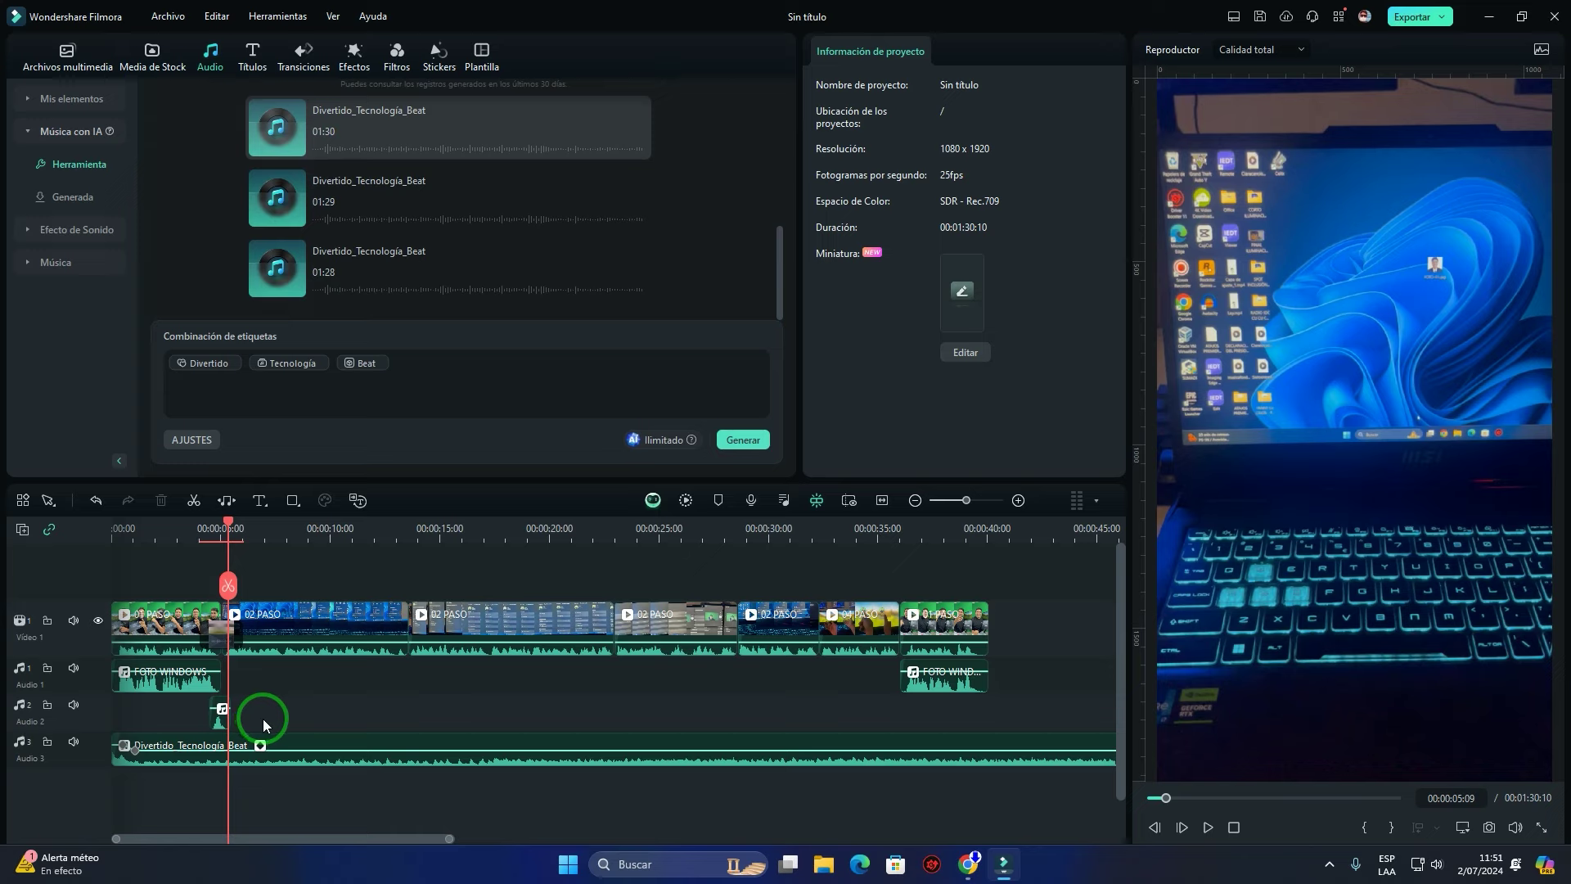
scroll(233, 686, "up", 1, "ctrl")
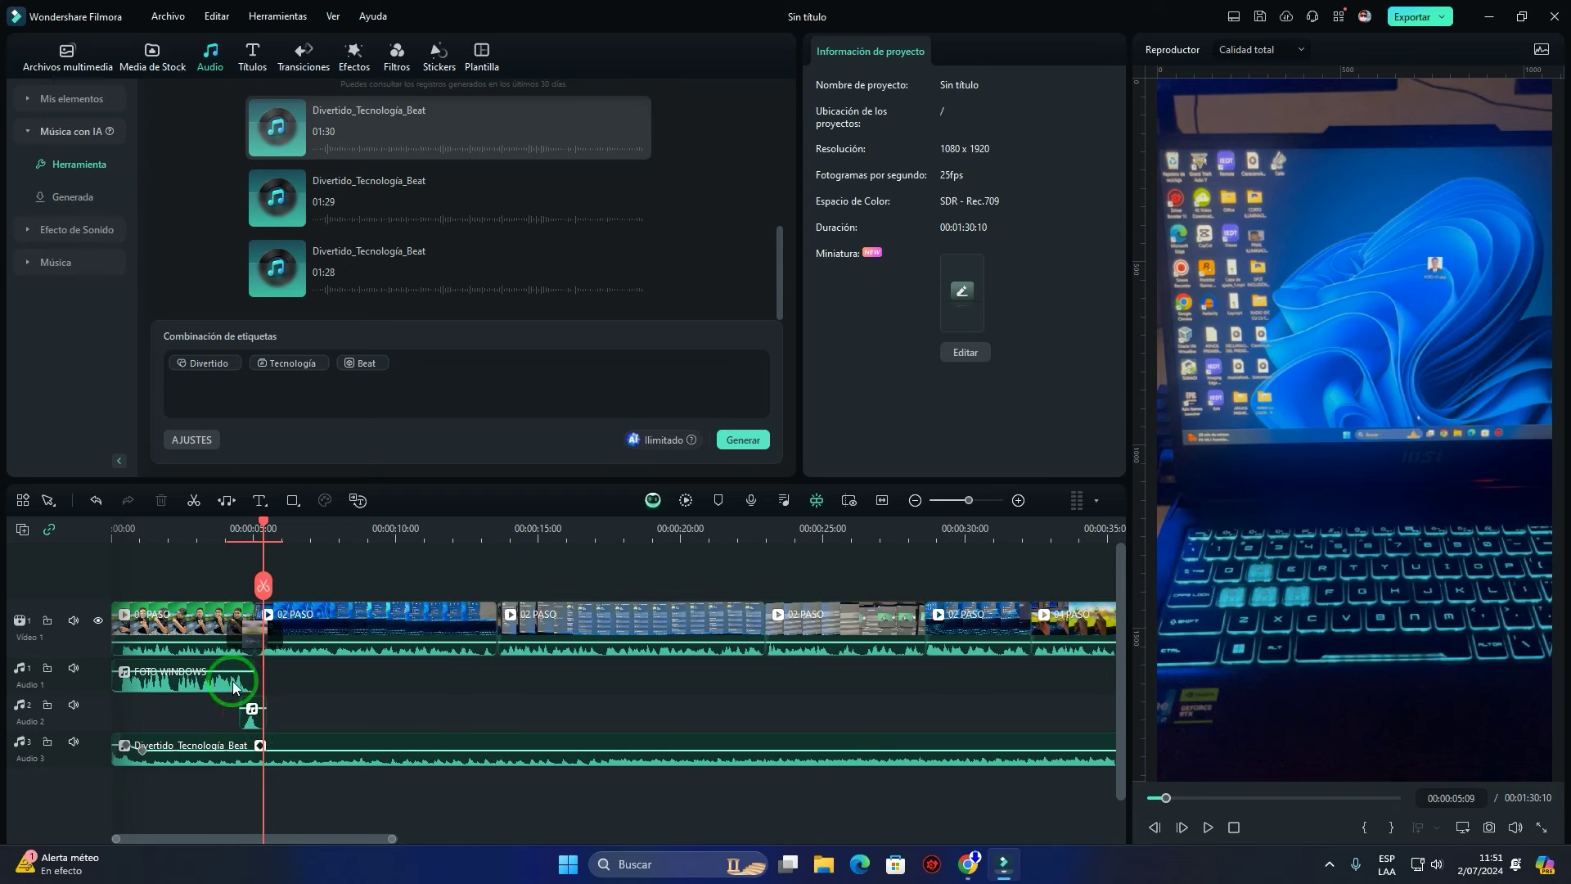
left_click_drag(266, 534, 294, 528)
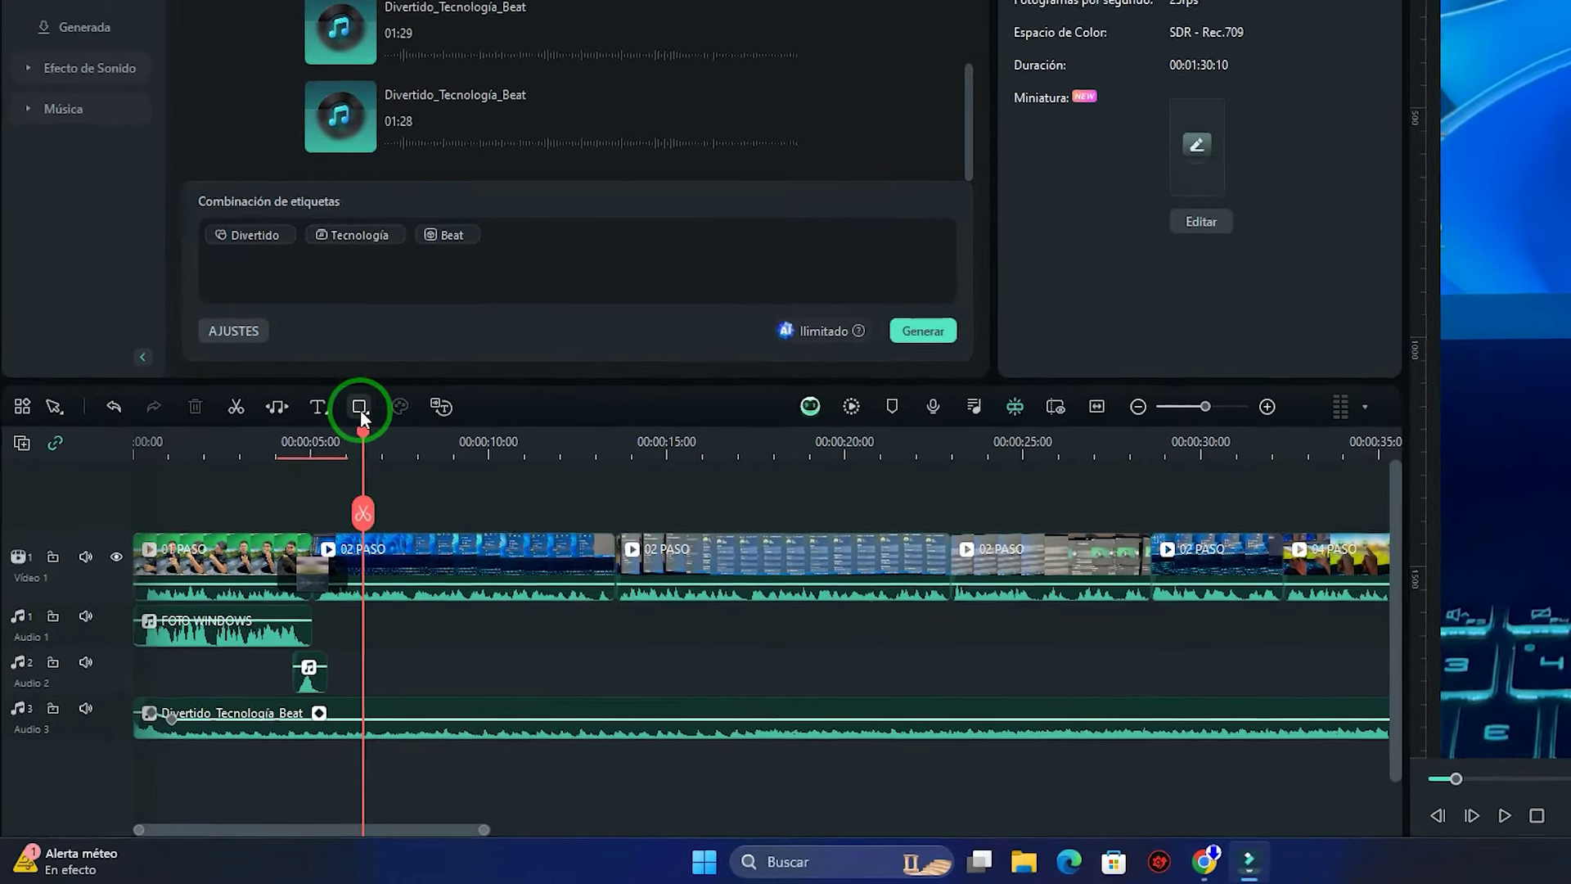
left_click(293, 501)
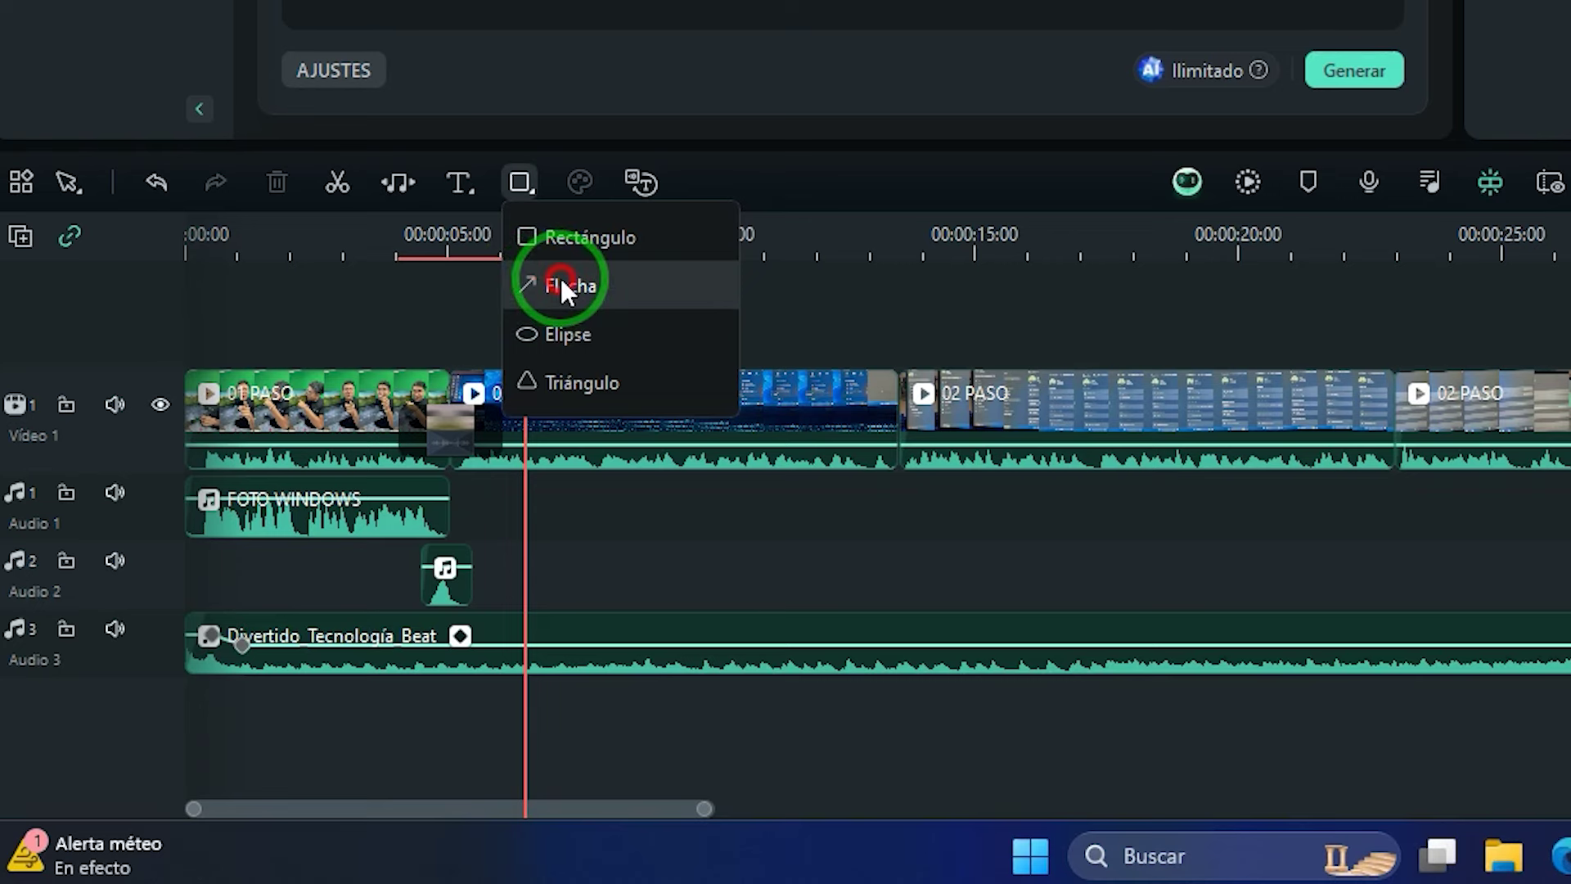
left_click(561, 282)
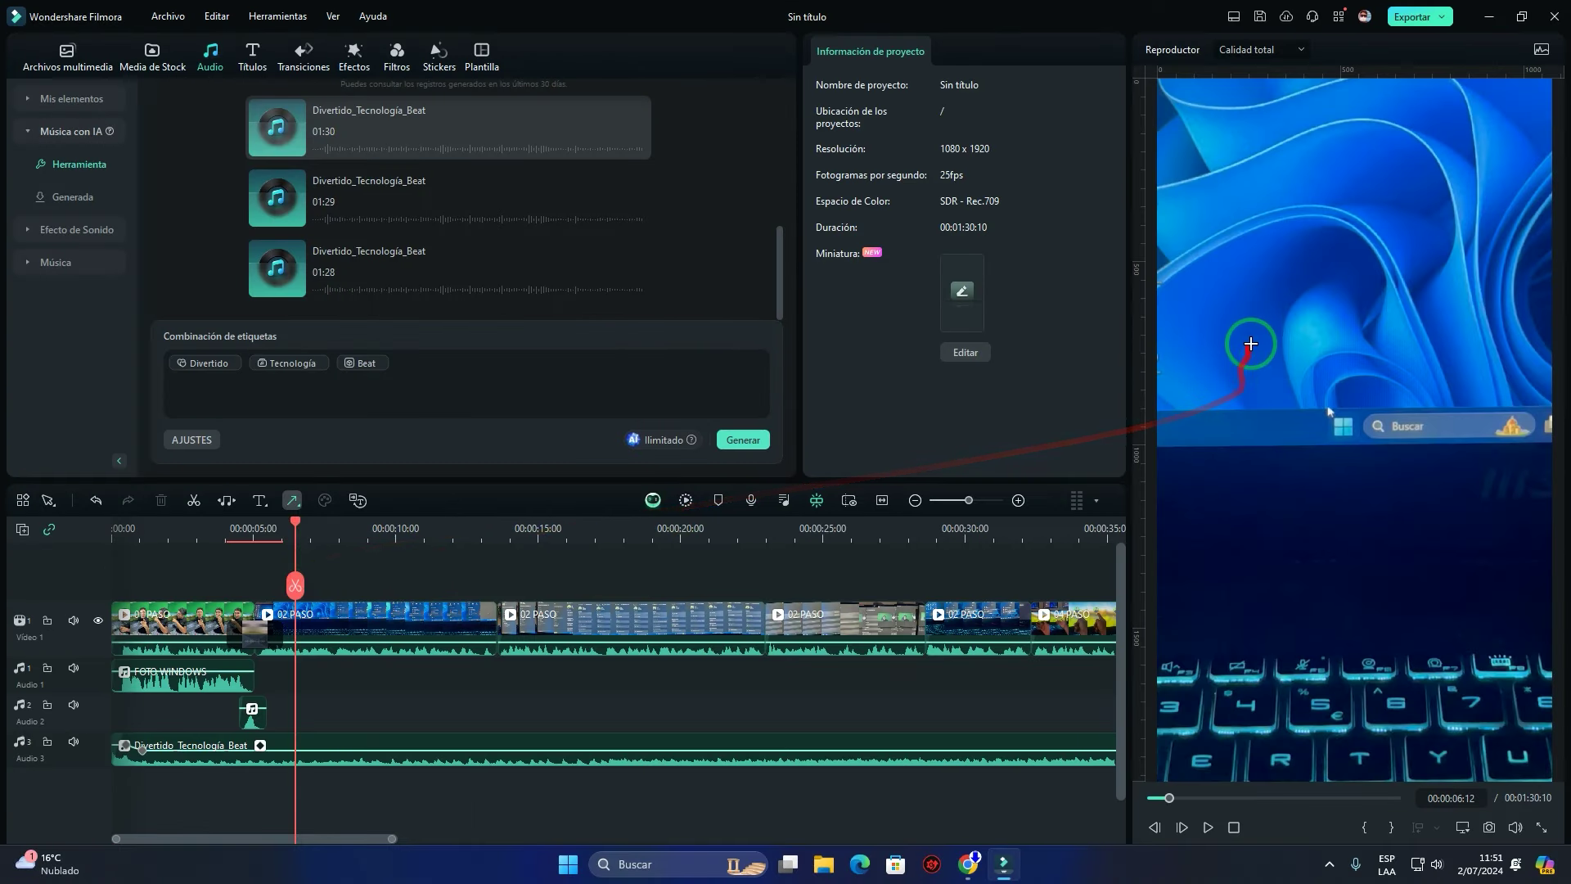
left_click_drag(1259, 295, 1371, 378)
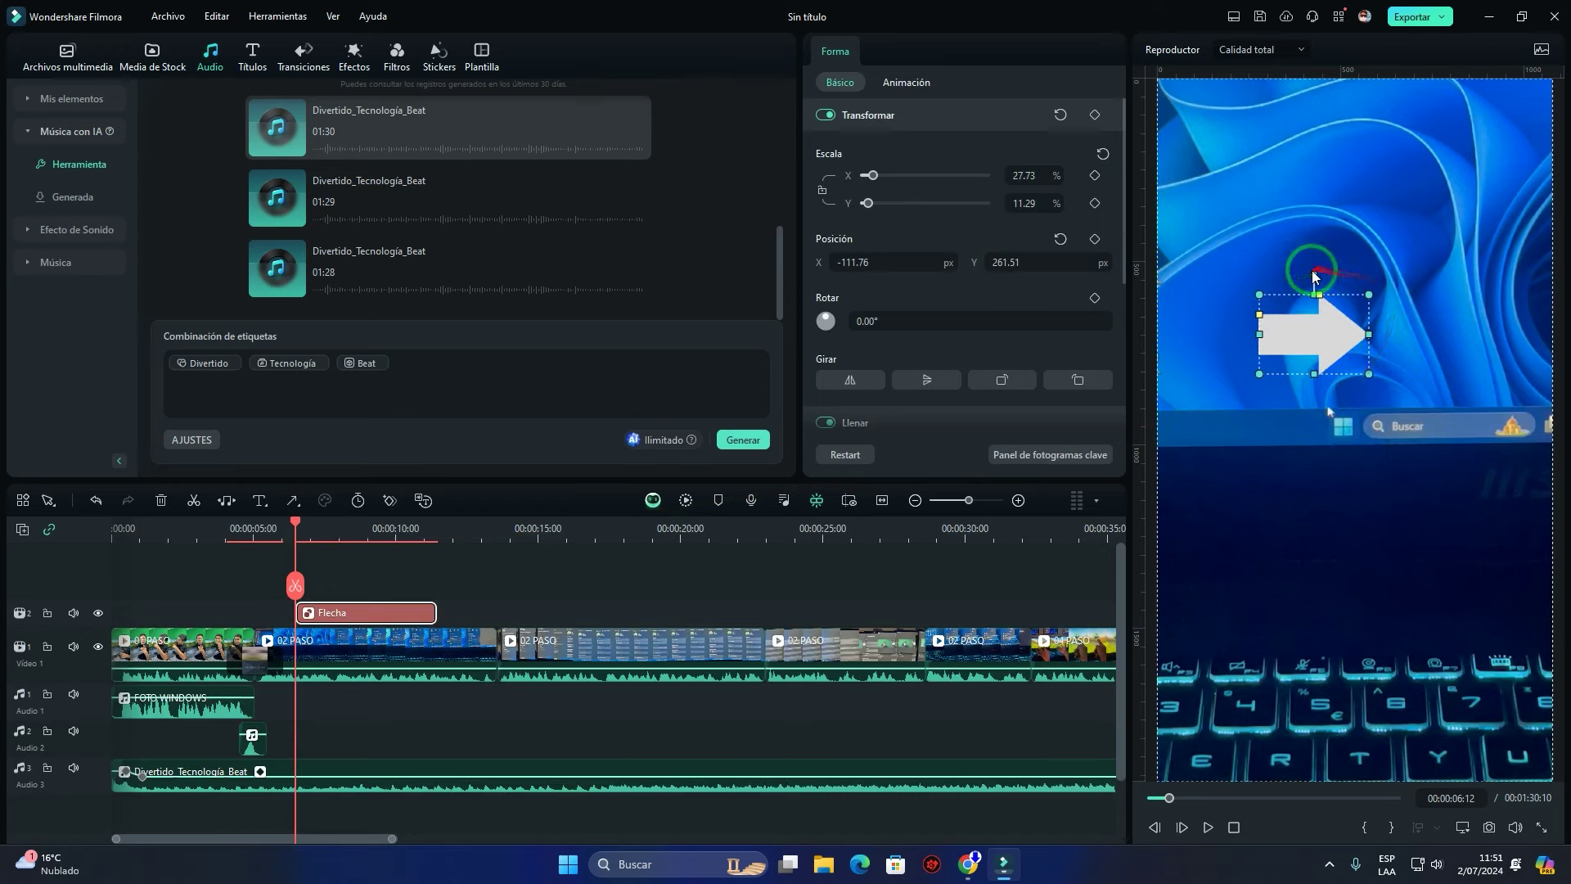
Rotate the arrow to about 72.59° toward the Windows start icon and extend its clip to the end of the first 02 PASO clip
left_click_drag(1314, 273, 1360, 389)
left_click(338, 607)
left_click_drag(437, 612, 519, 612)
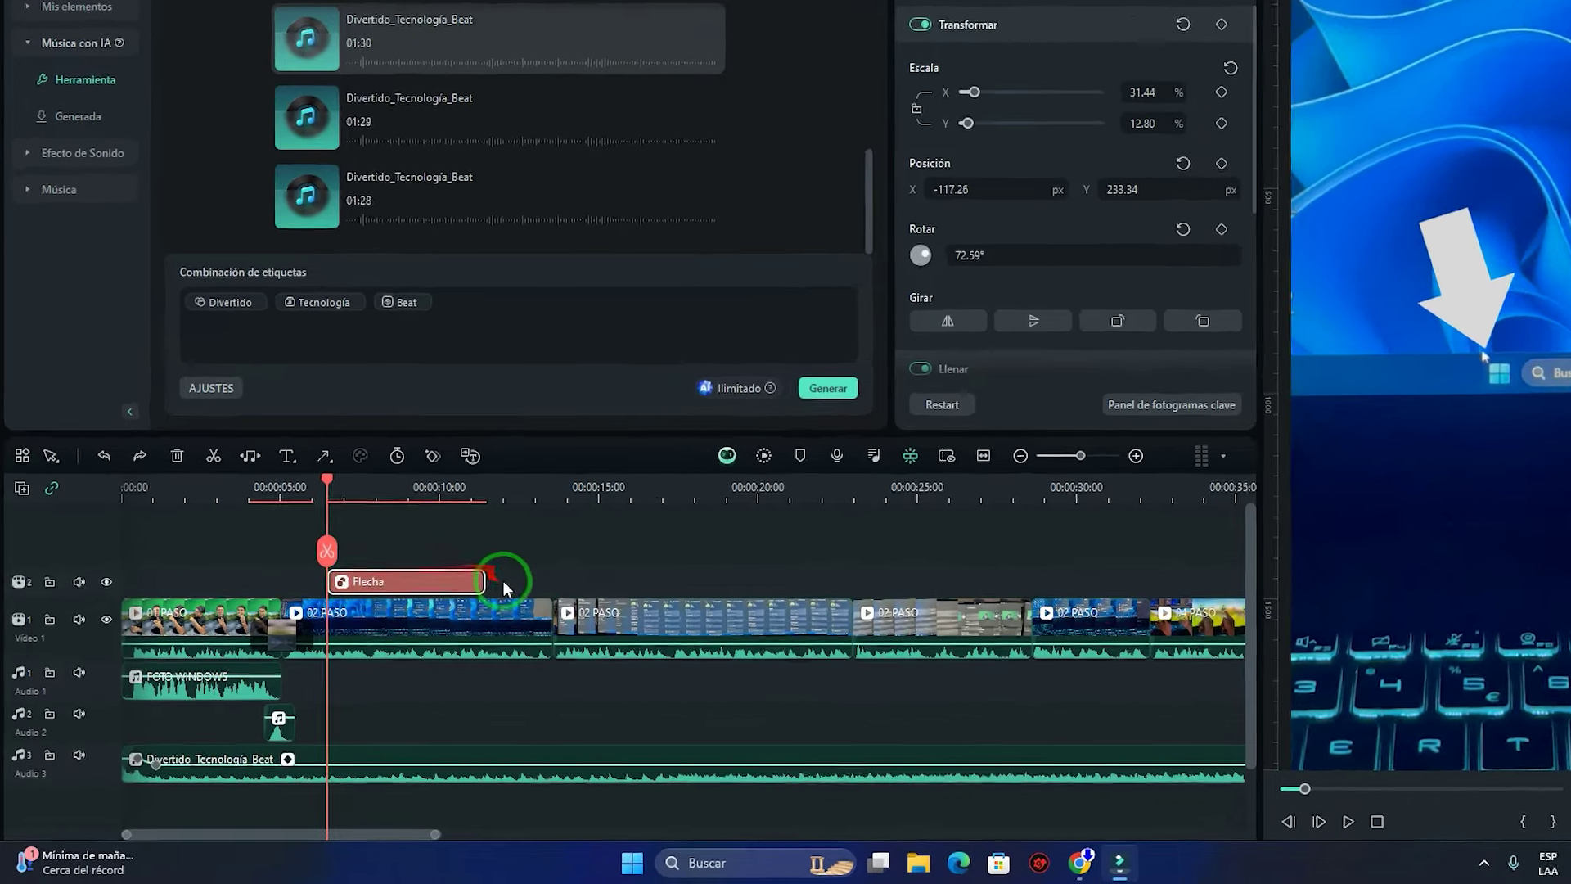
left_click(659, 296)
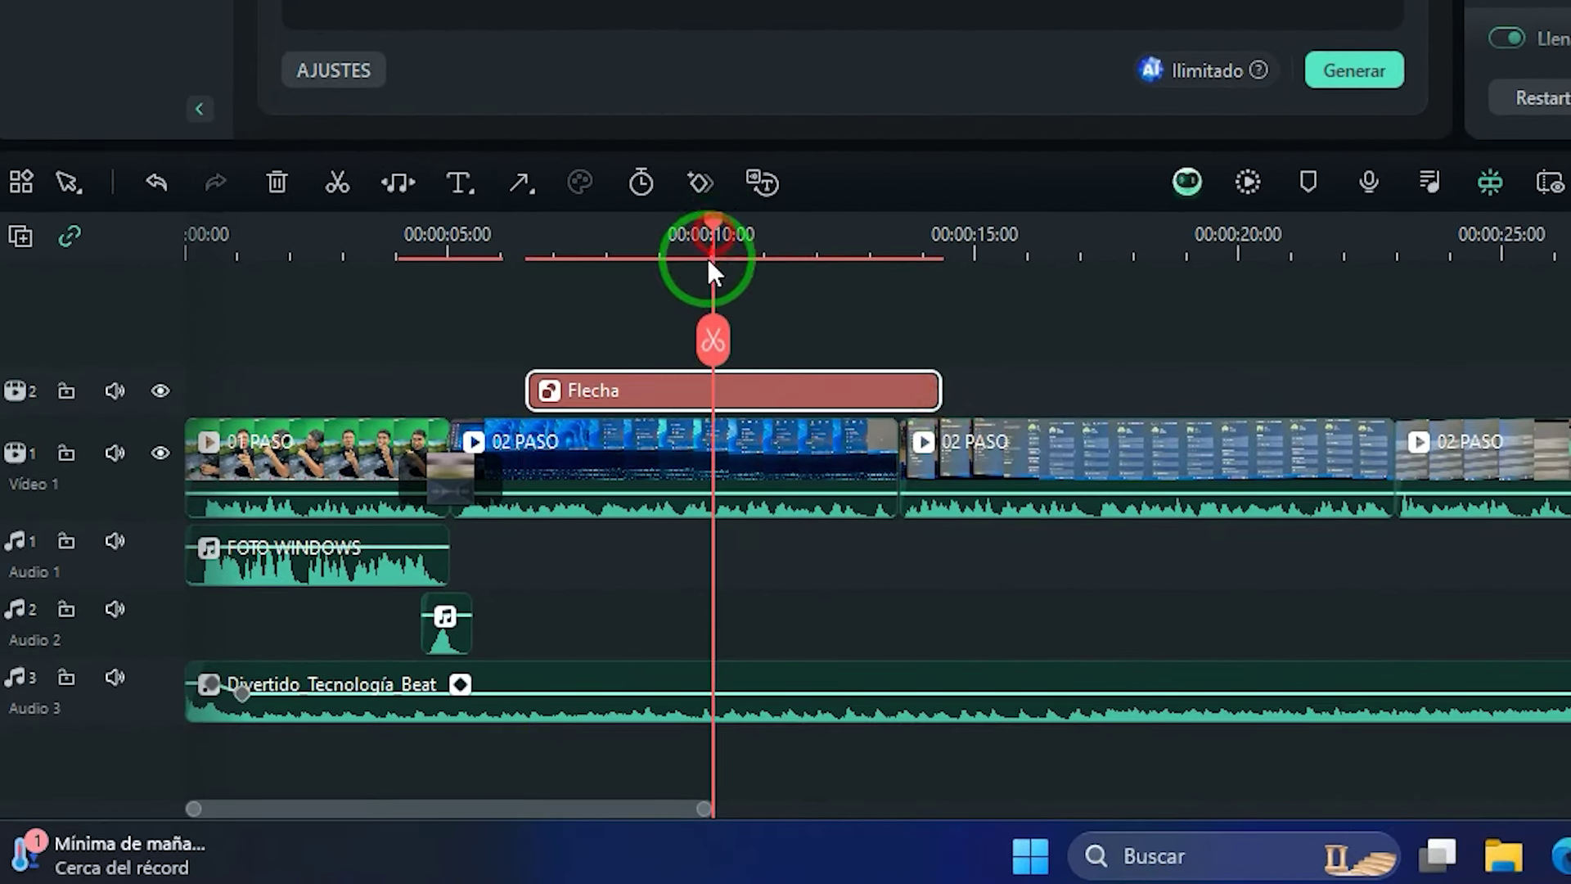
key("Delete")
mouse_move(653, 393)
left_mouse_down()
mouse_move(964, 392)
mouse_move(636, 376)
left_mouse_up()
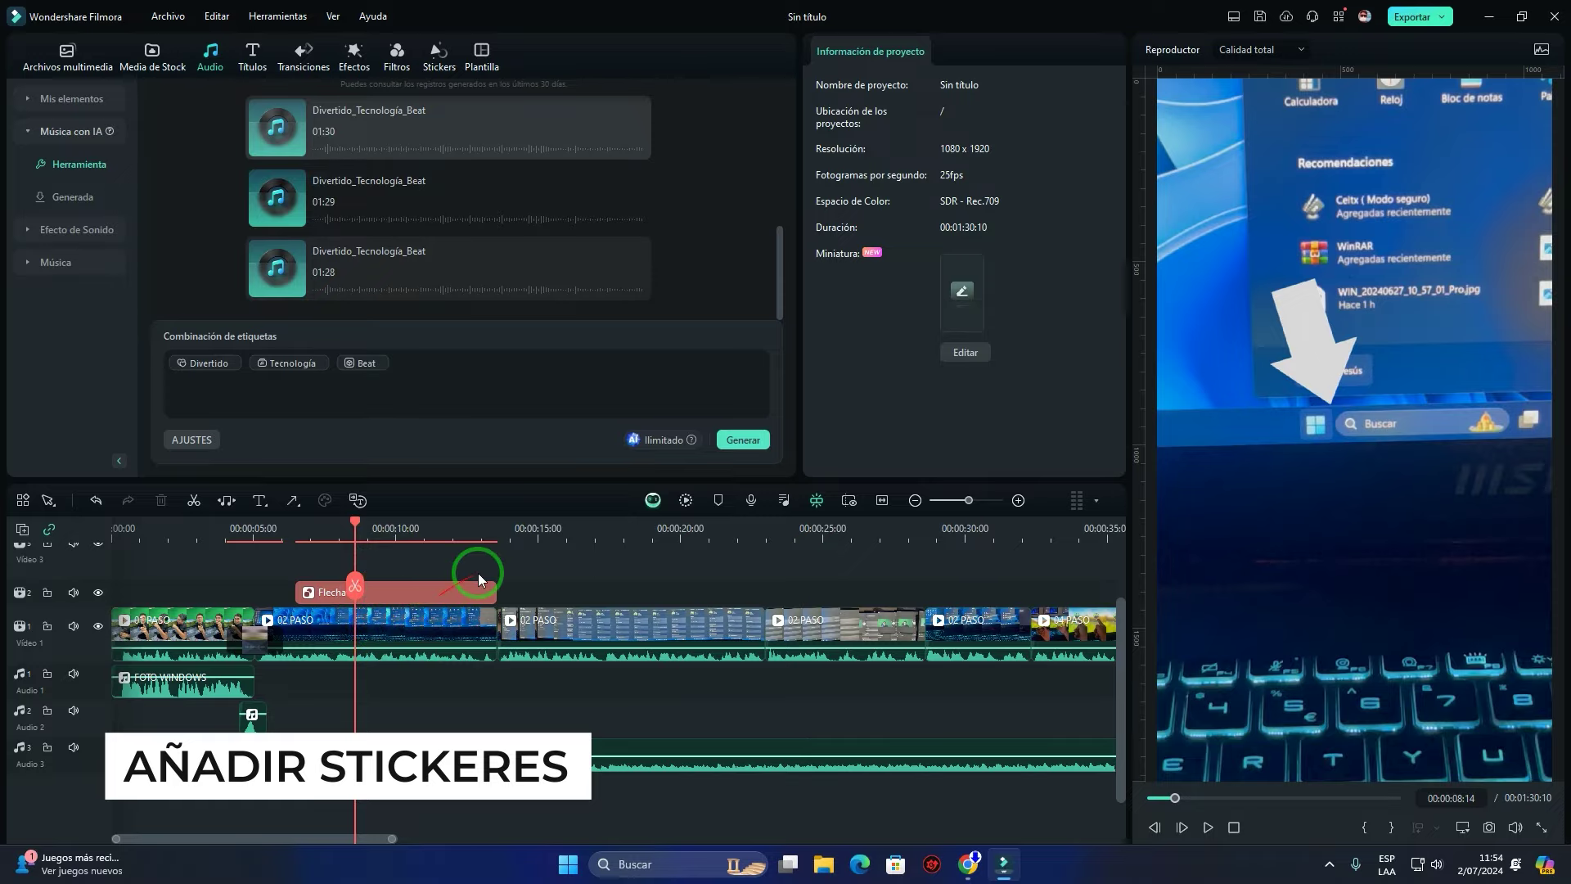
Browse the trending stickers and place the white brush-stroke arrow on the Video 3 track above the Flecha clip
left_click(431, 62)
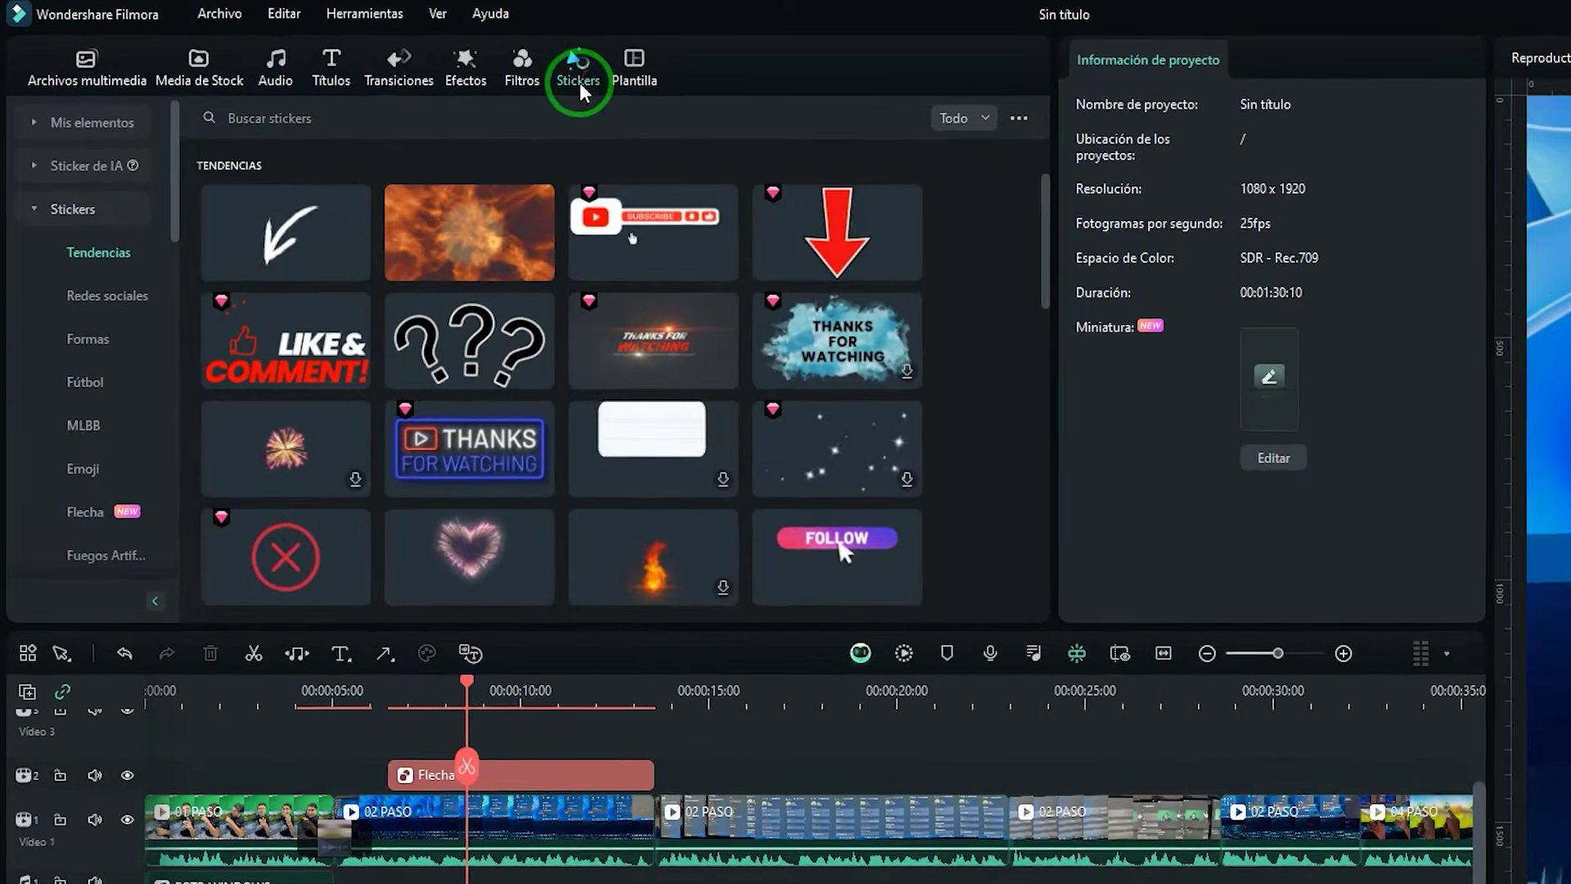
scroll(718, 350, "down", 3)
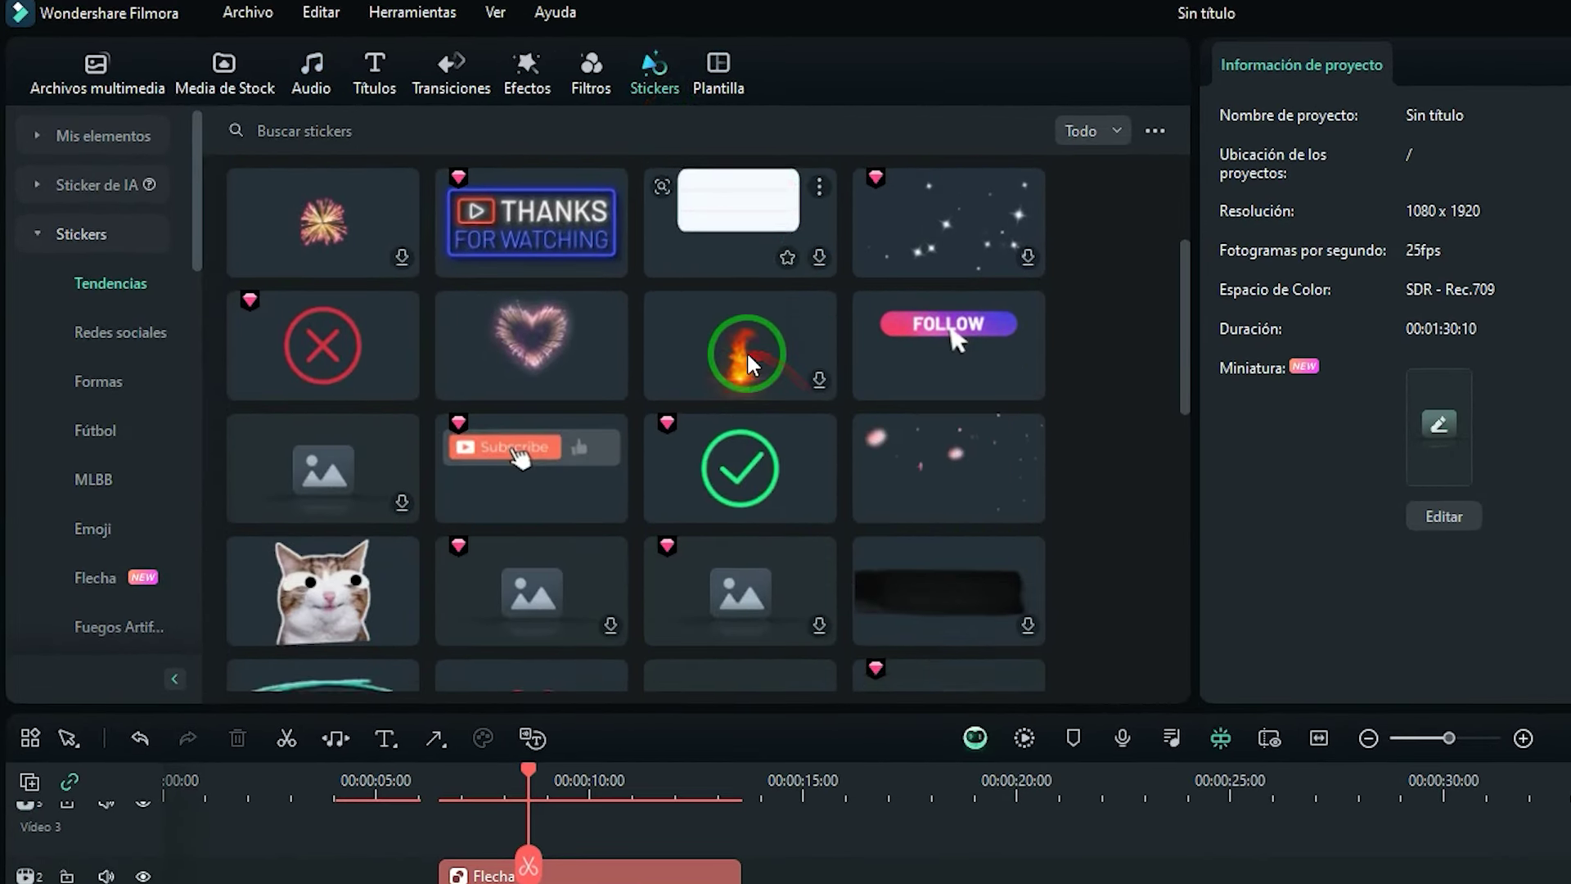
scroll(720, 483, "down", 2)
scroll(721, 487, "up", 6)
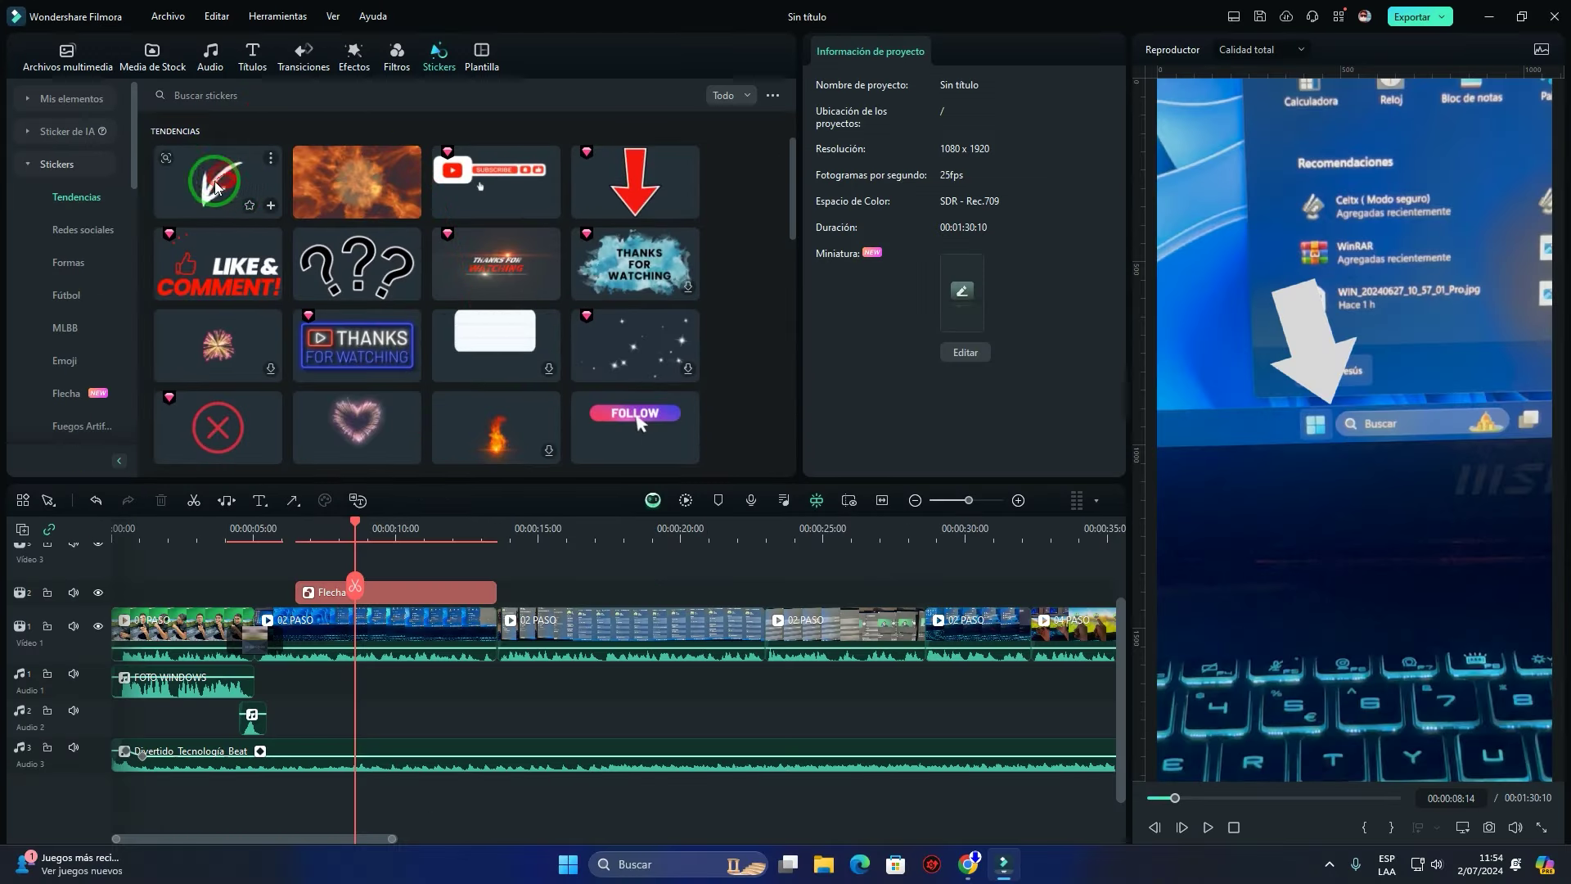
left_click_drag(226, 186, 367, 578)
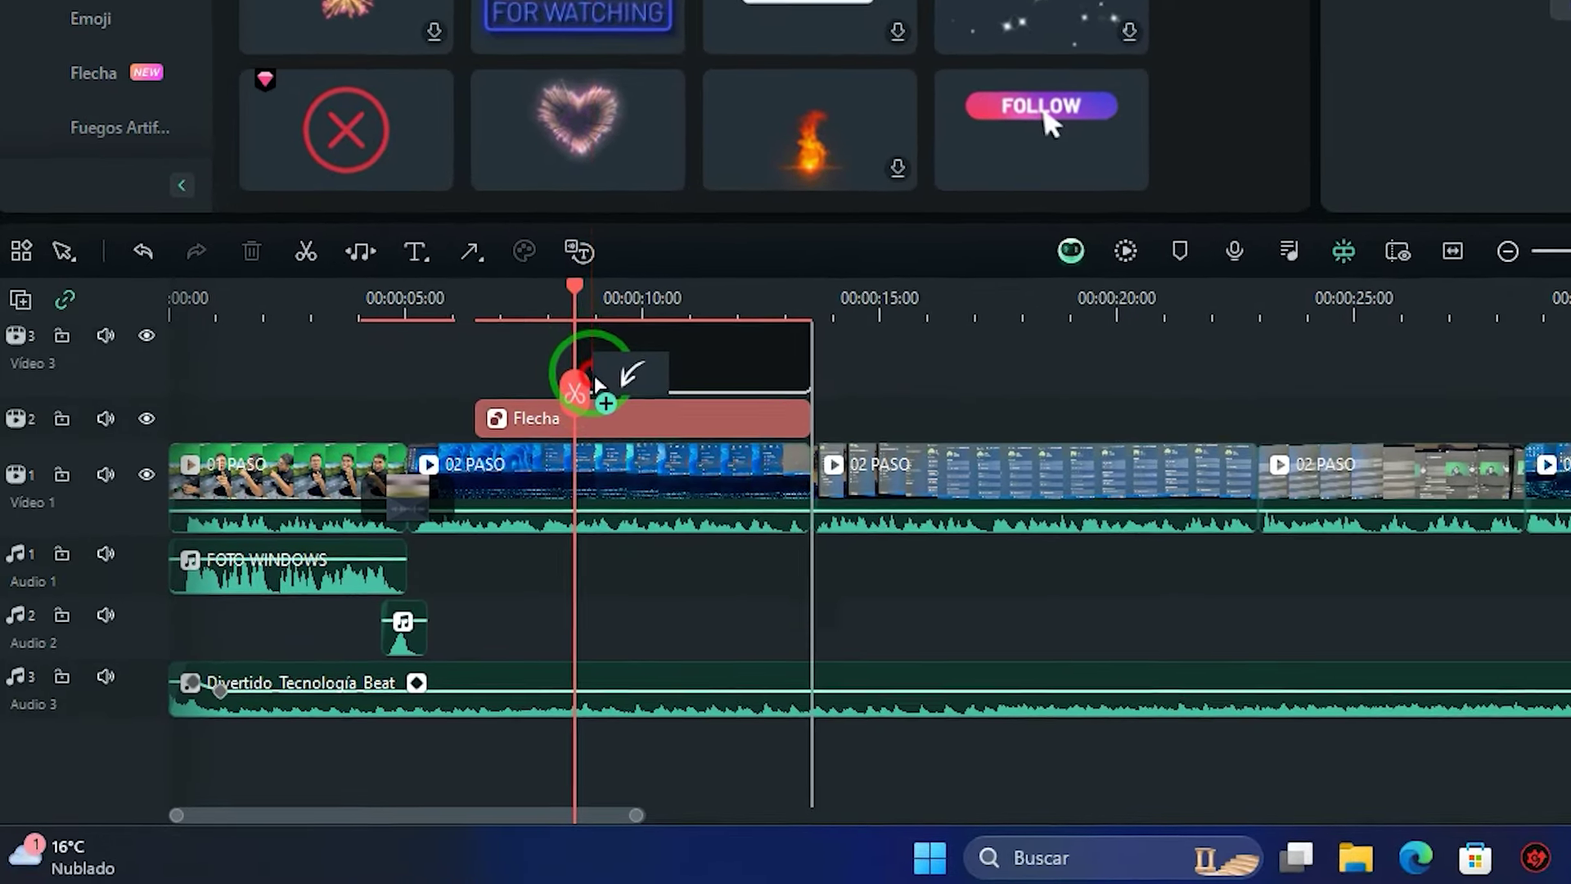
left_click_drag(595, 385, 612, 375)
left_click_drag(676, 319, 676, 321)
left_click_drag(640, 234, 760, 260)
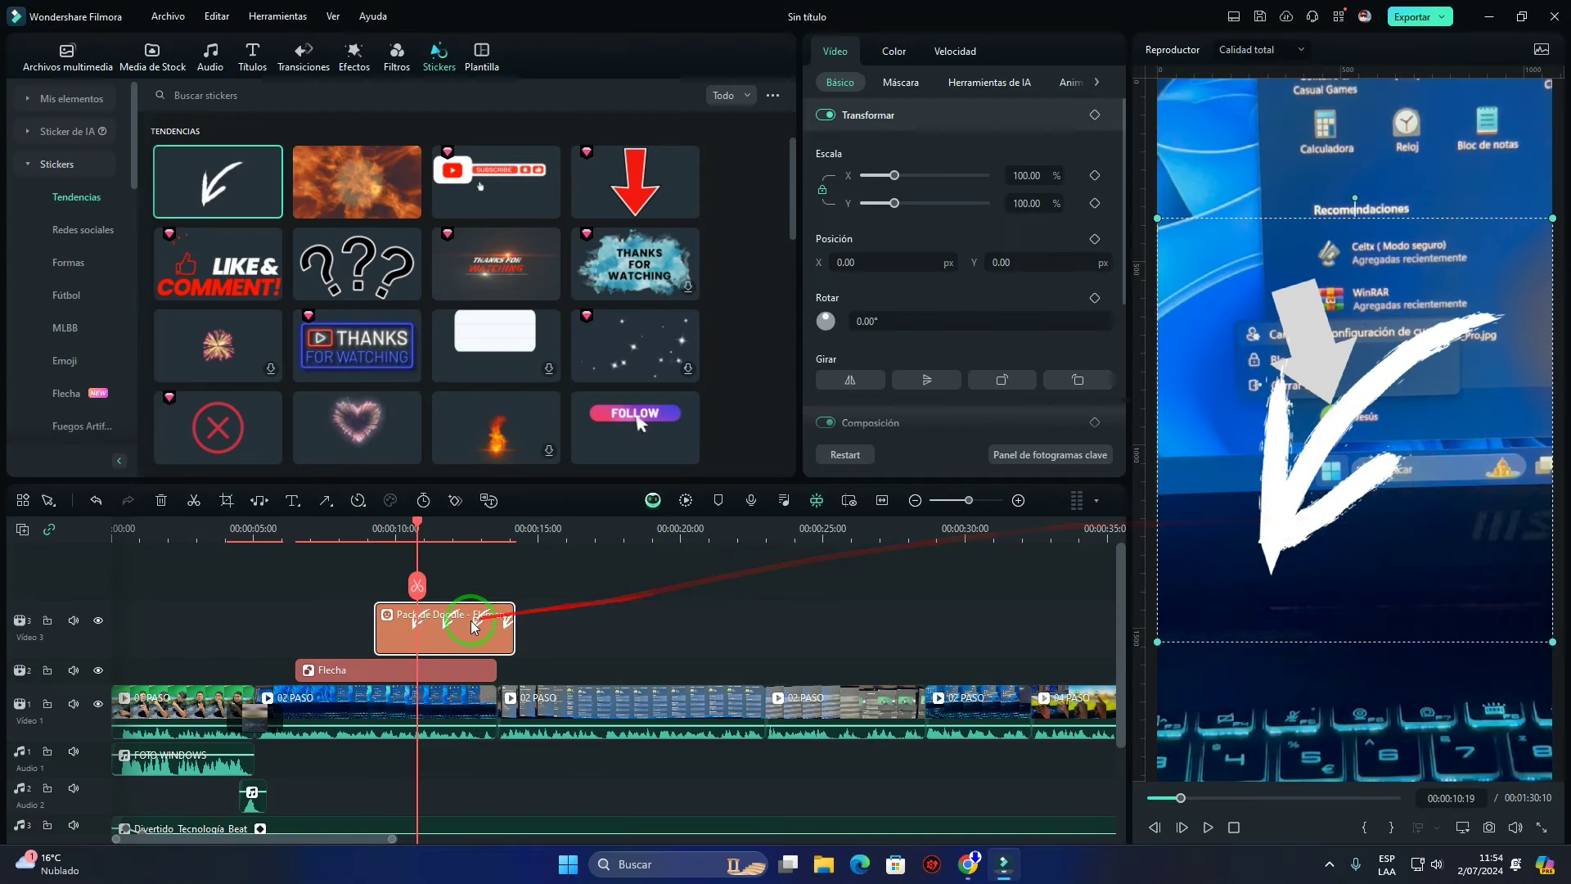
Scale the arrow sticker to 52.57%, rotate it to 29.06° and position it at about X 197.37, Y 129.44
mouse_move(1170, 622)
left_mouse_down()
mouse_move(1413, 526)
mouse_move(1381, 504)
left_mouse_up()
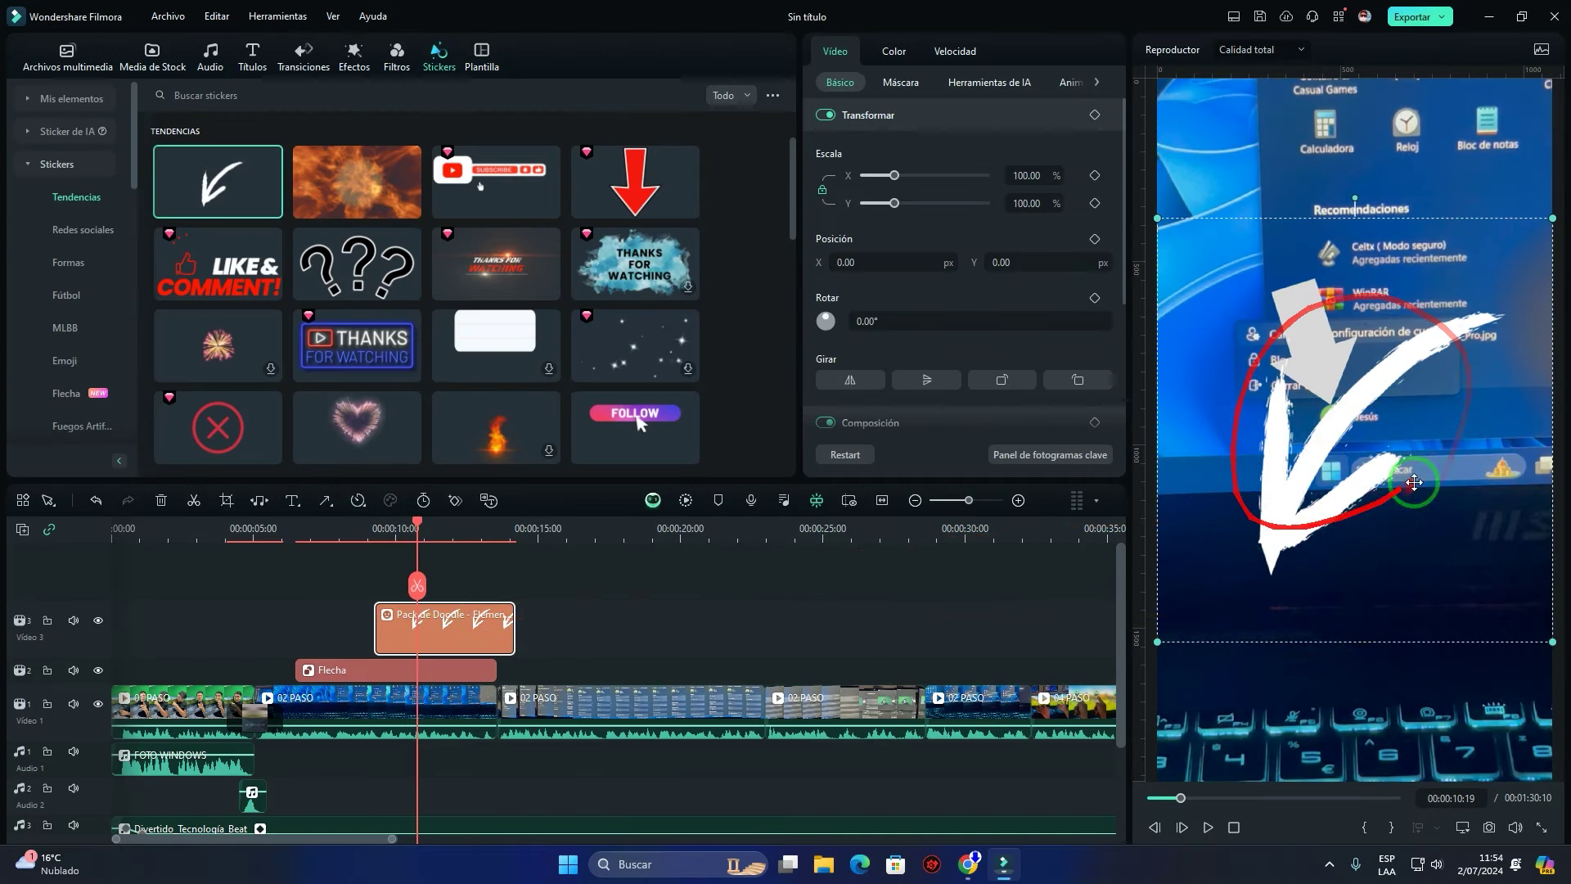
left_click_drag(1157, 217, 1317, 401)
left_click_drag(1385, 491, 1415, 396)
left_click_drag(1294, 239, 1489, 270)
left_click_drag(1401, 419, 1413, 421)
Align the start of the sticker clip with the start of the Flecha clip and play that section to check it
left_click_drag(452, 643, 373, 644)
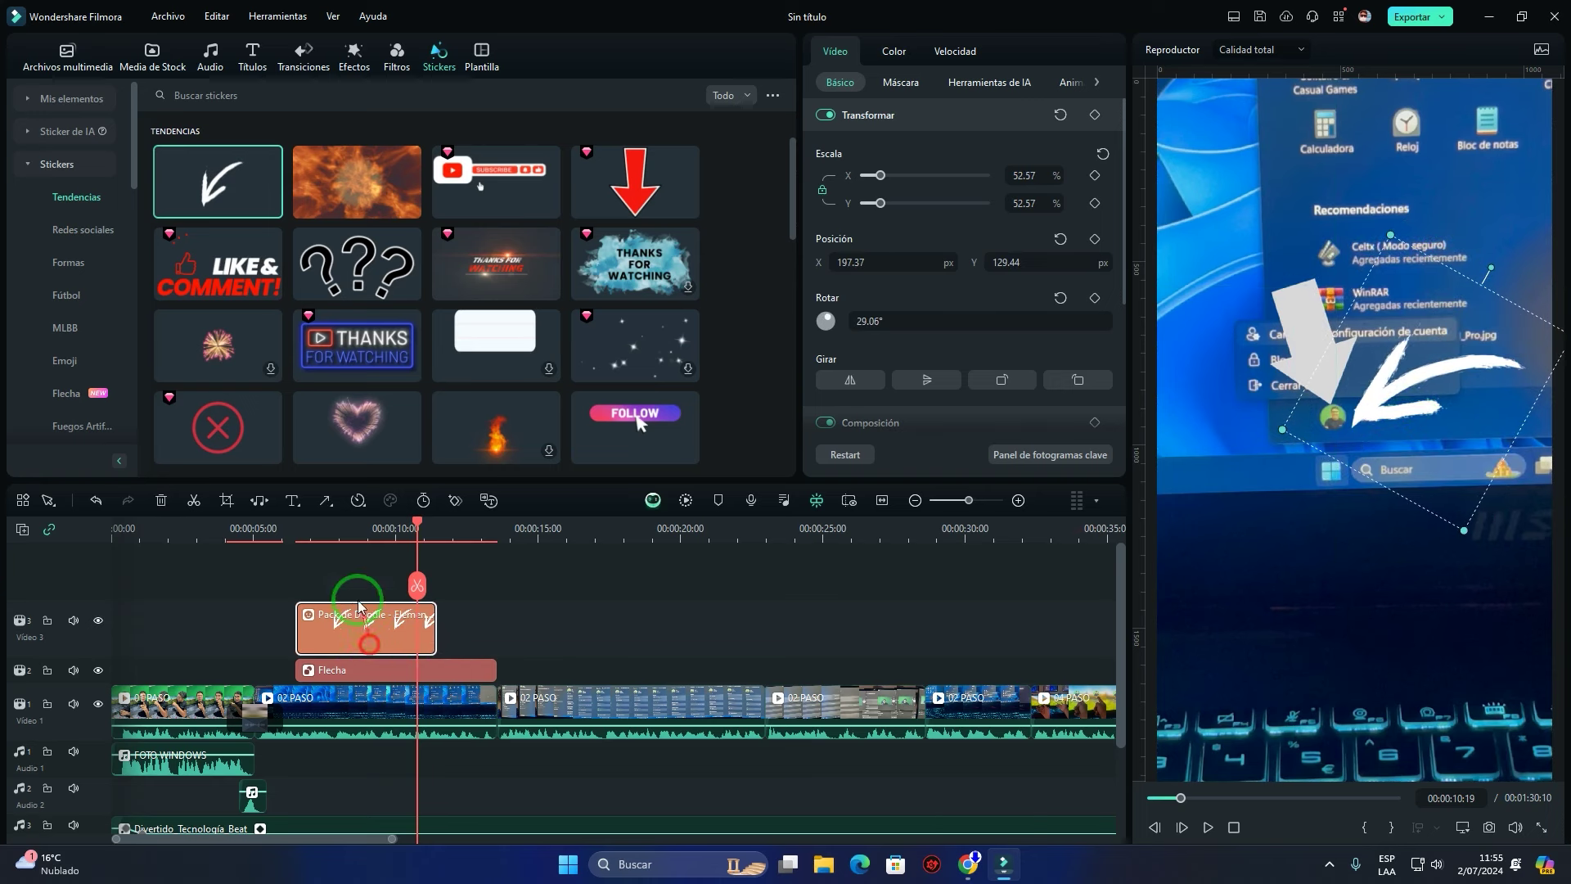
left_click(288, 531)
key("space")
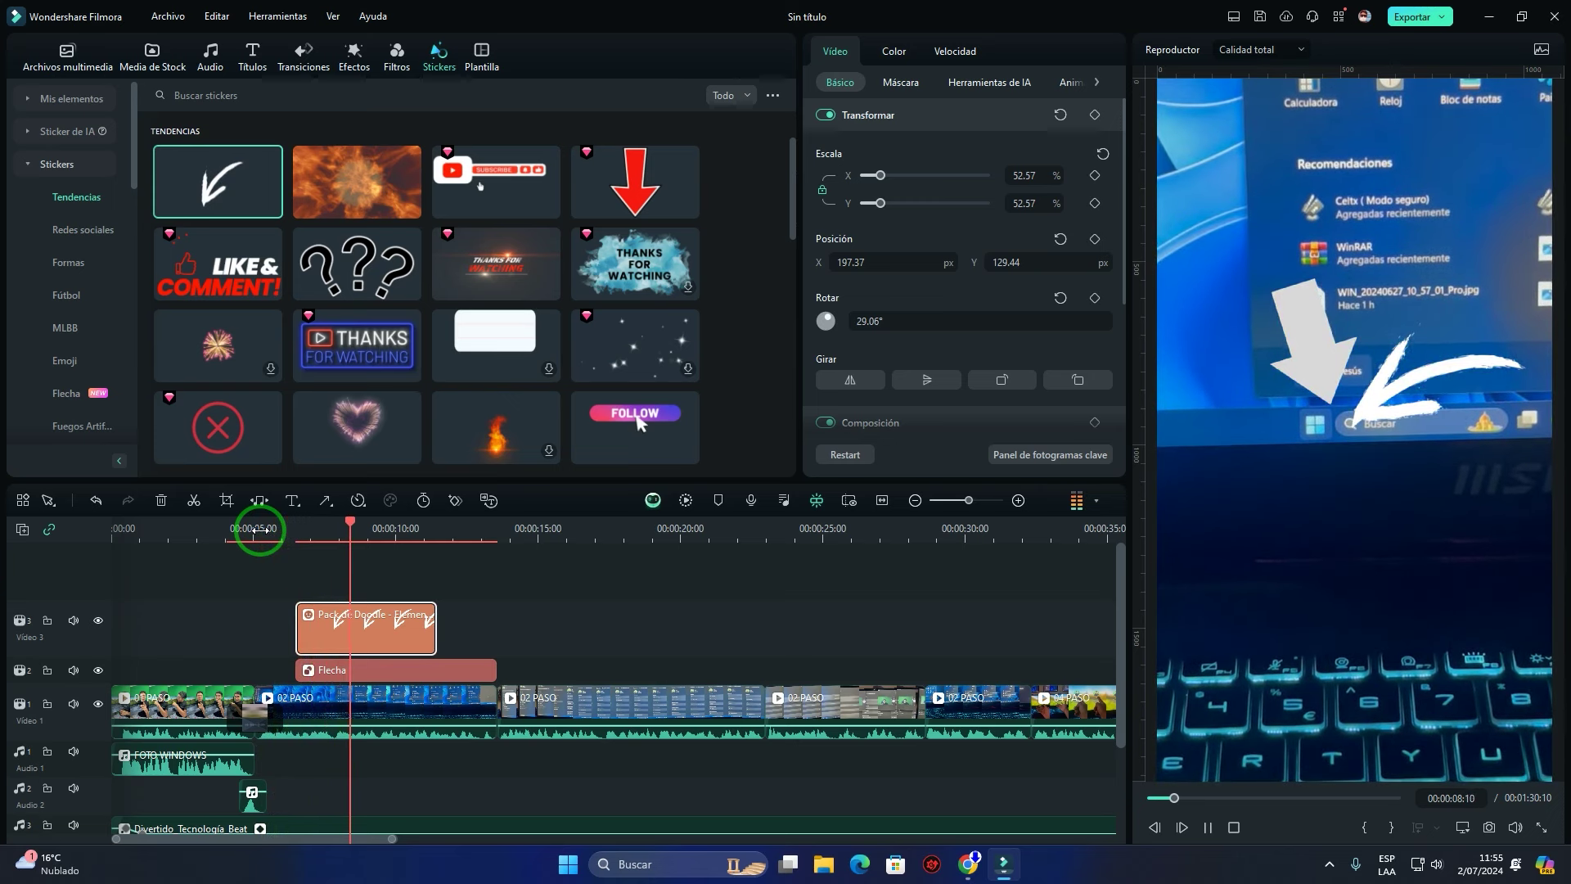
key("space")
Look through the trending stickers, and trim the ends of the sticker and Flecha clips to 00:00:09:07
left_click(302, 601)
scroll(419, 337, "down", 3)
scroll(419, 333, "up", 3)
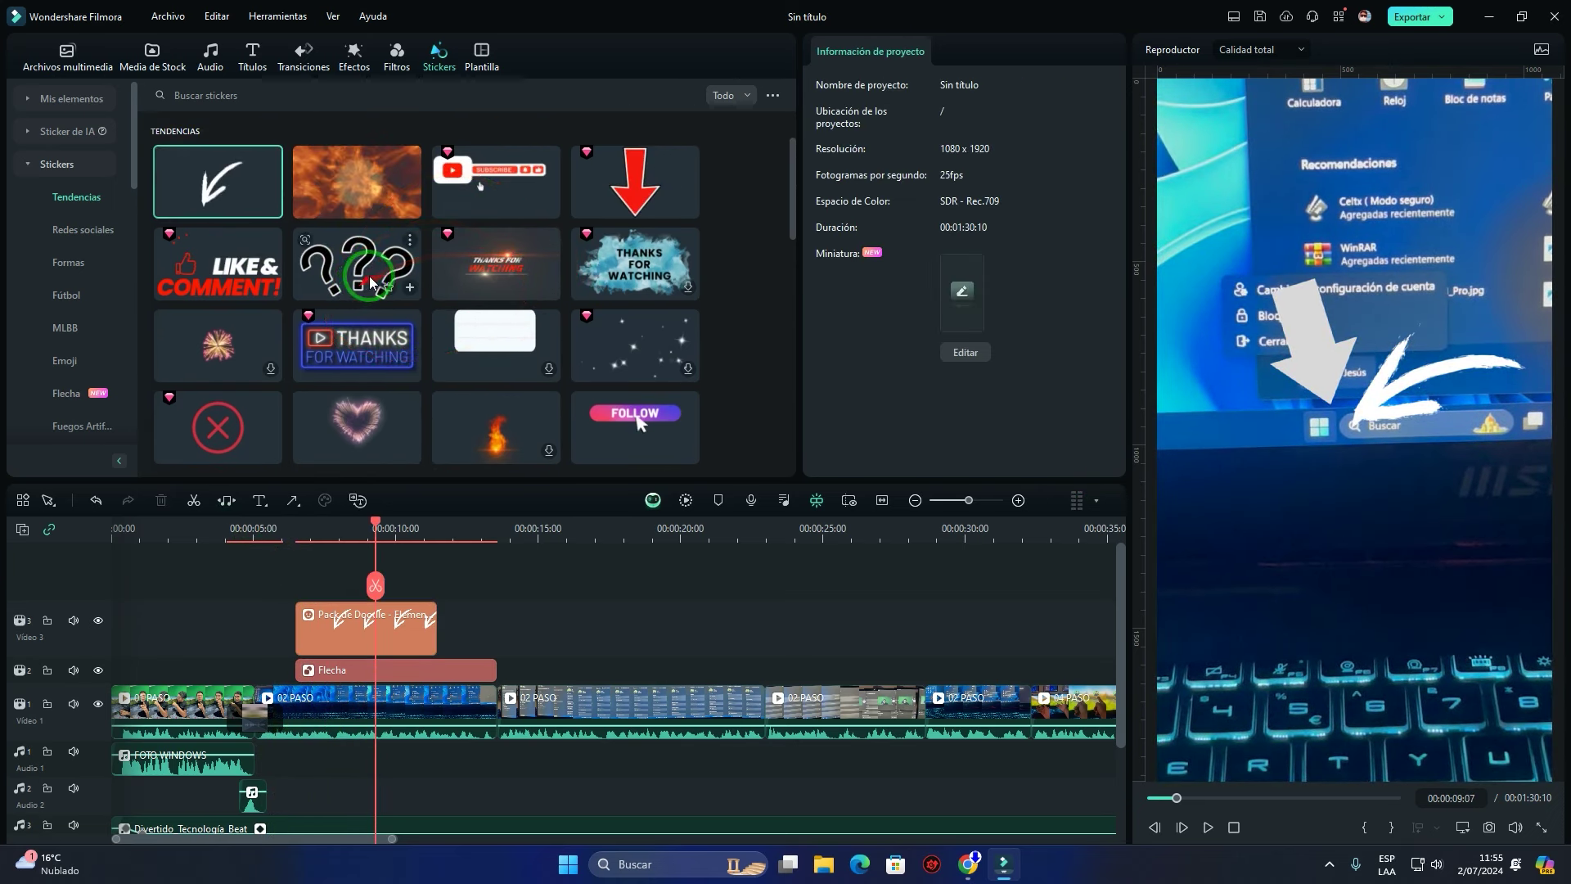
scroll(434, 246, "down", 5)
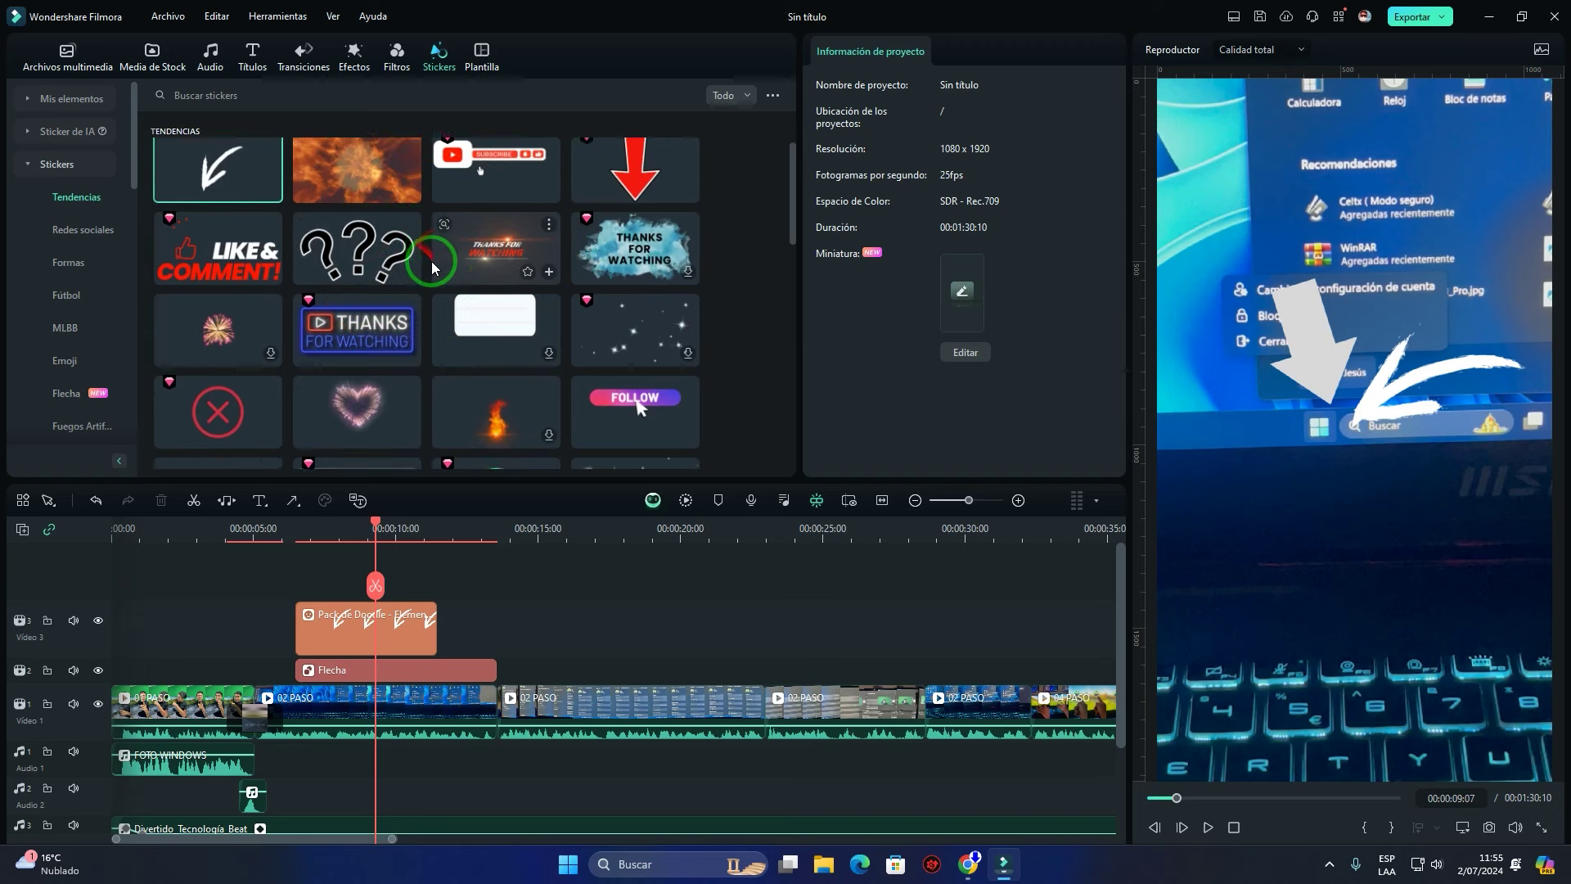
left_click(409, 674)
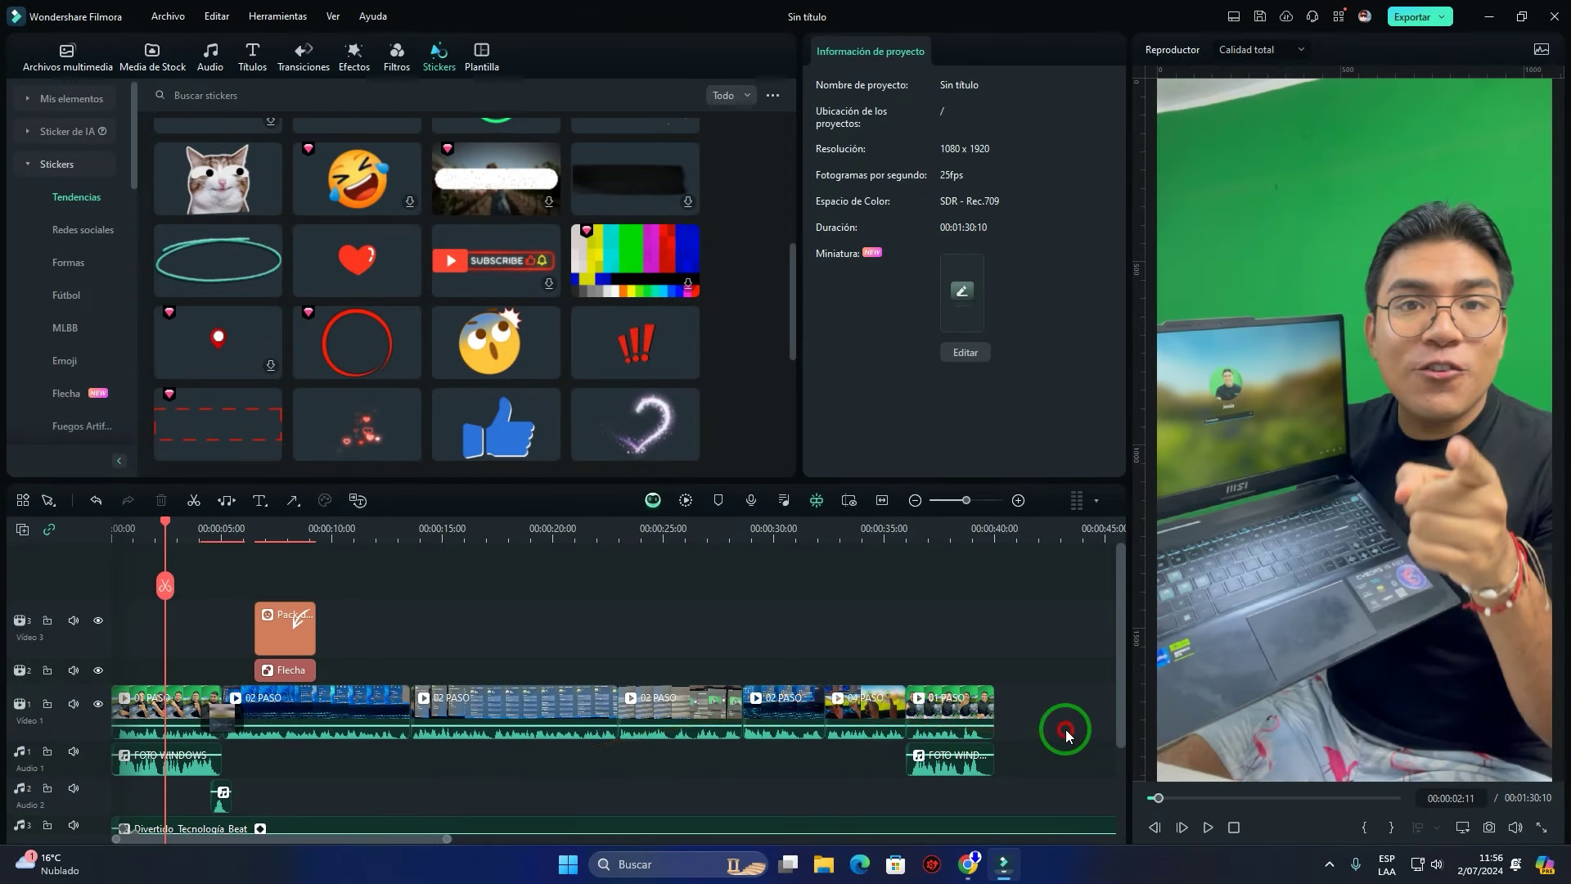
Select all the clips on the Video 1 track and play the opening seconds from the beginning
left_click_drag(988, 731, 193, 701)
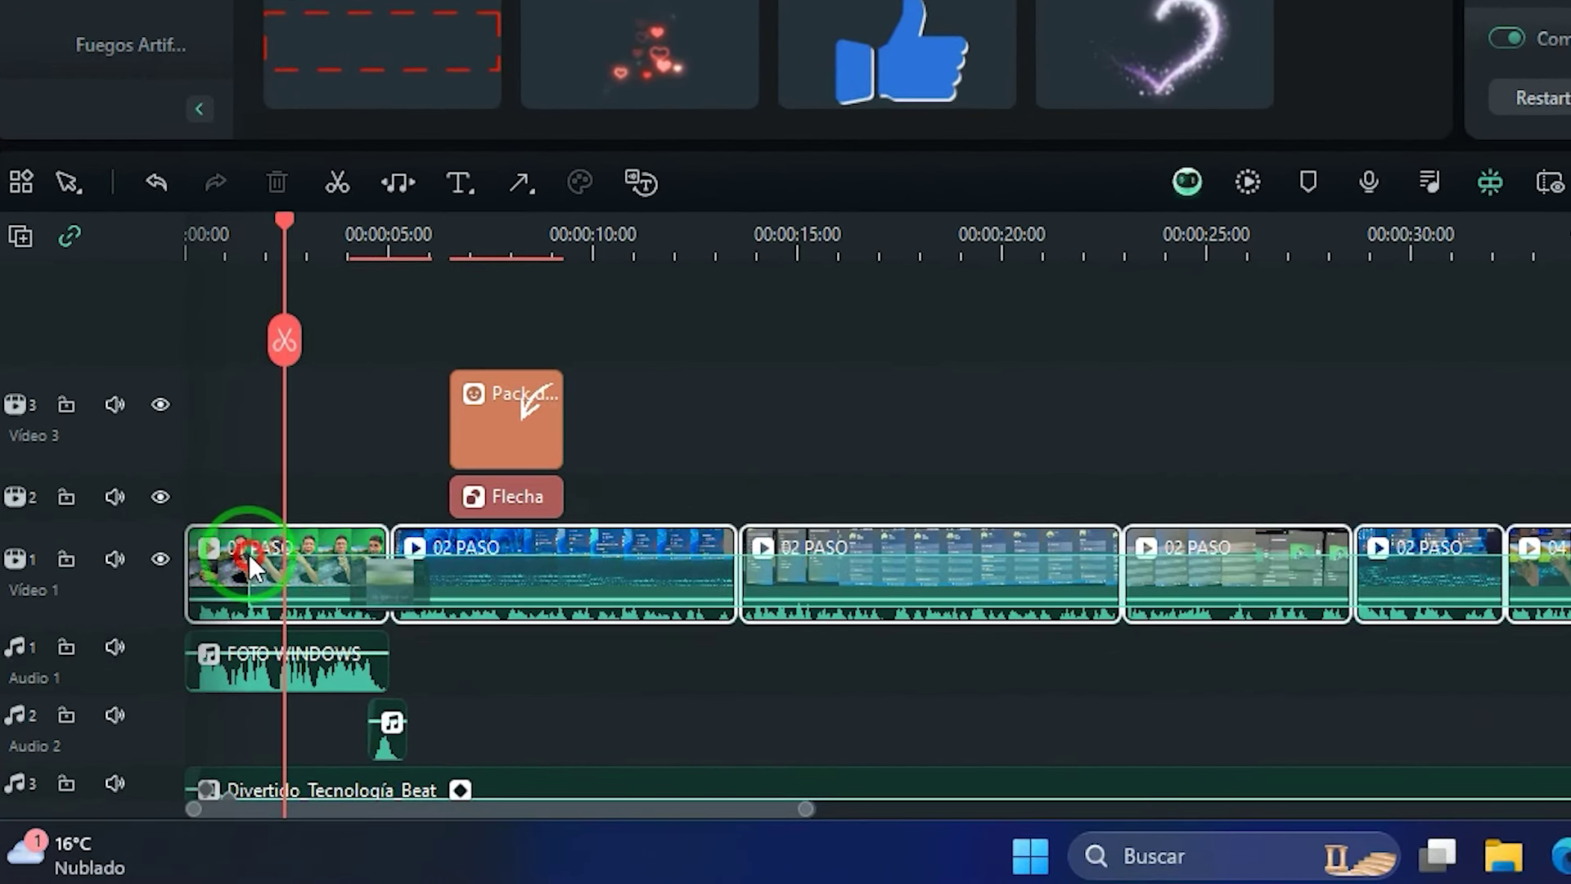
left_click(247, 553)
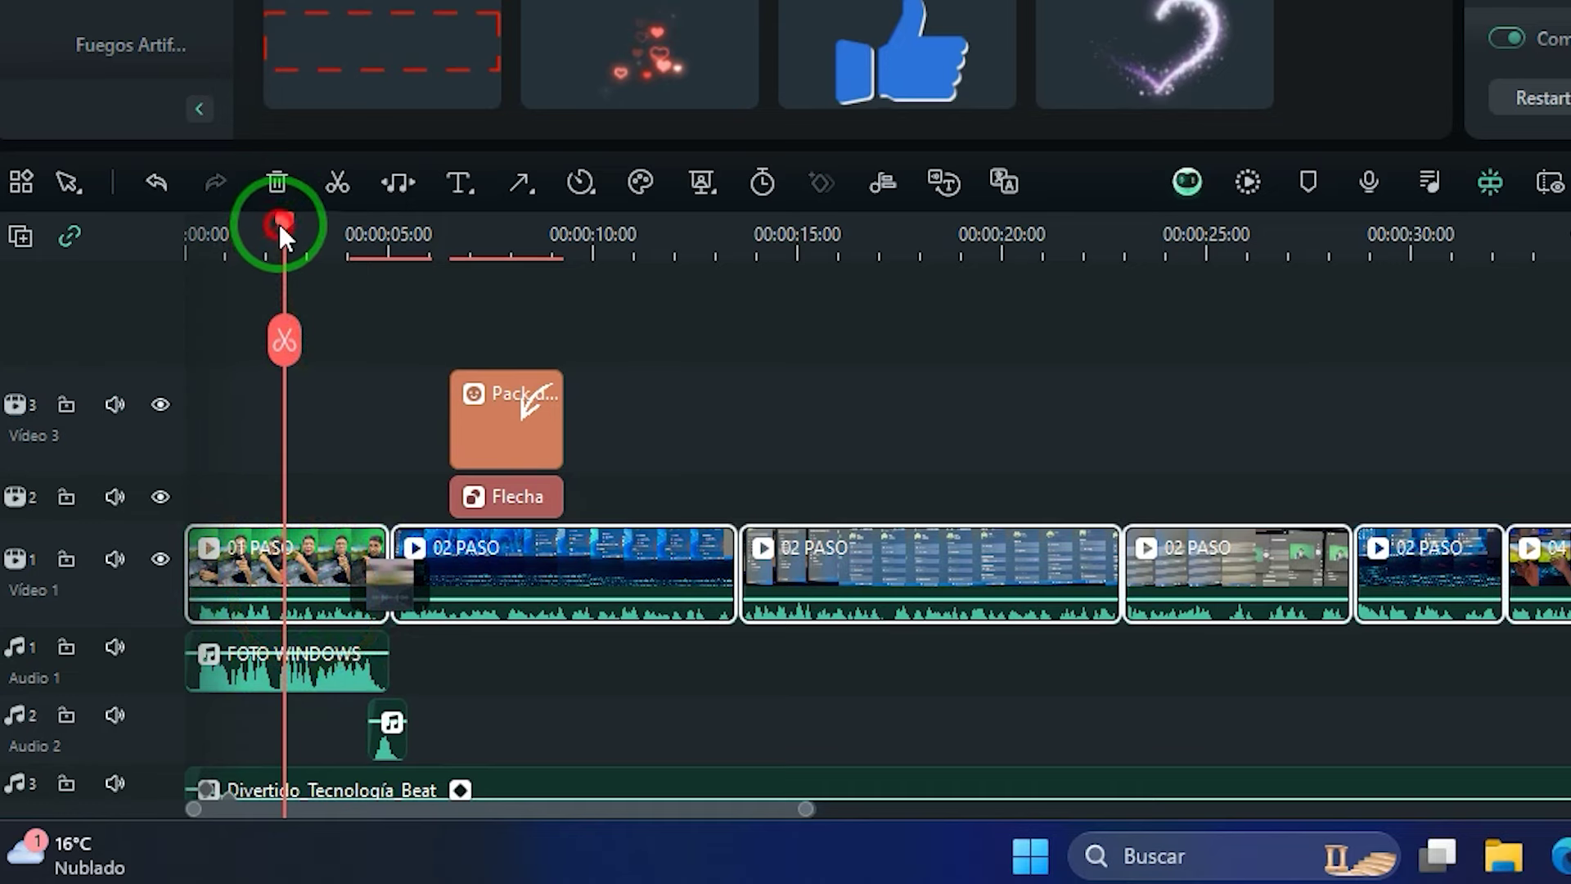
left_click_drag(281, 224, 111, 222)
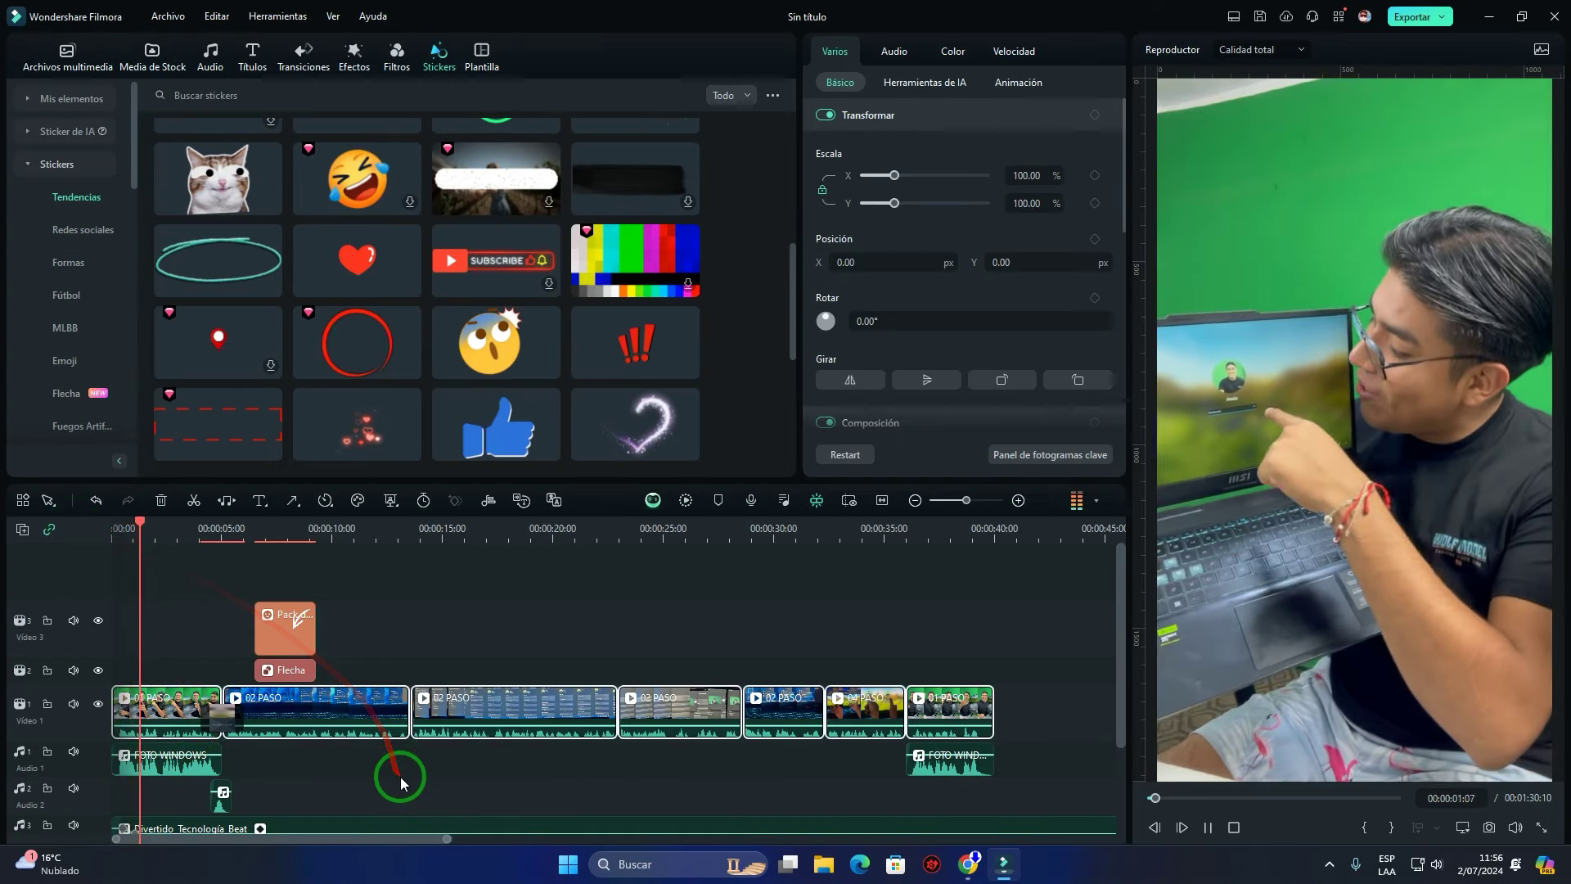
key("space")
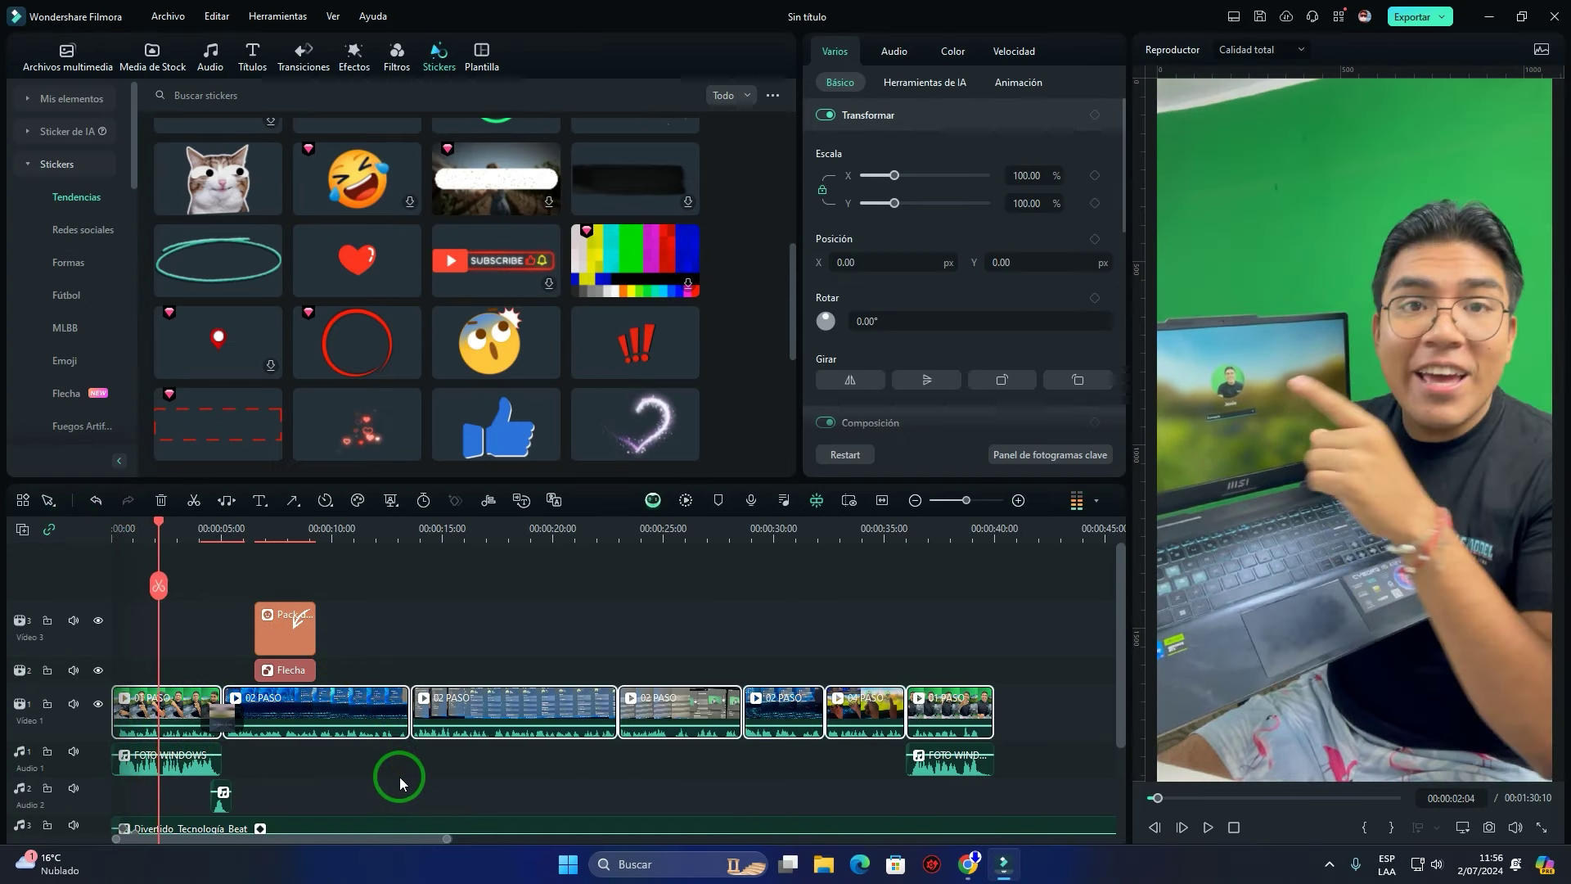
Run Voz a Texto on the complete timeline sequence in Español (España), untranslated, with automatic active words and Títulos output, and close the services list
right_click(180, 705)
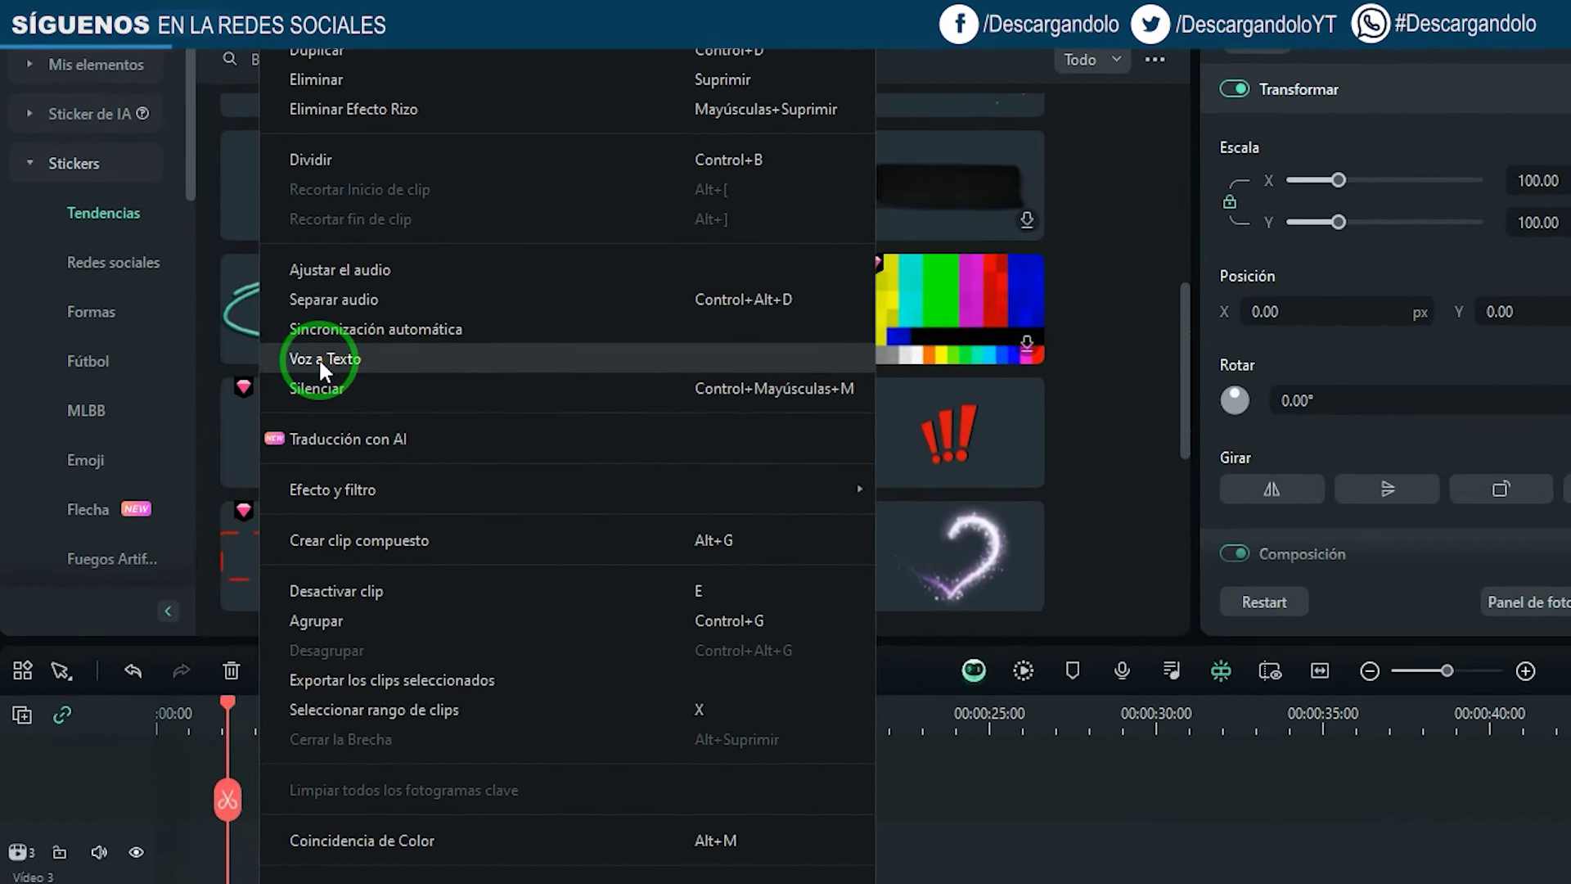
left_click(318, 357)
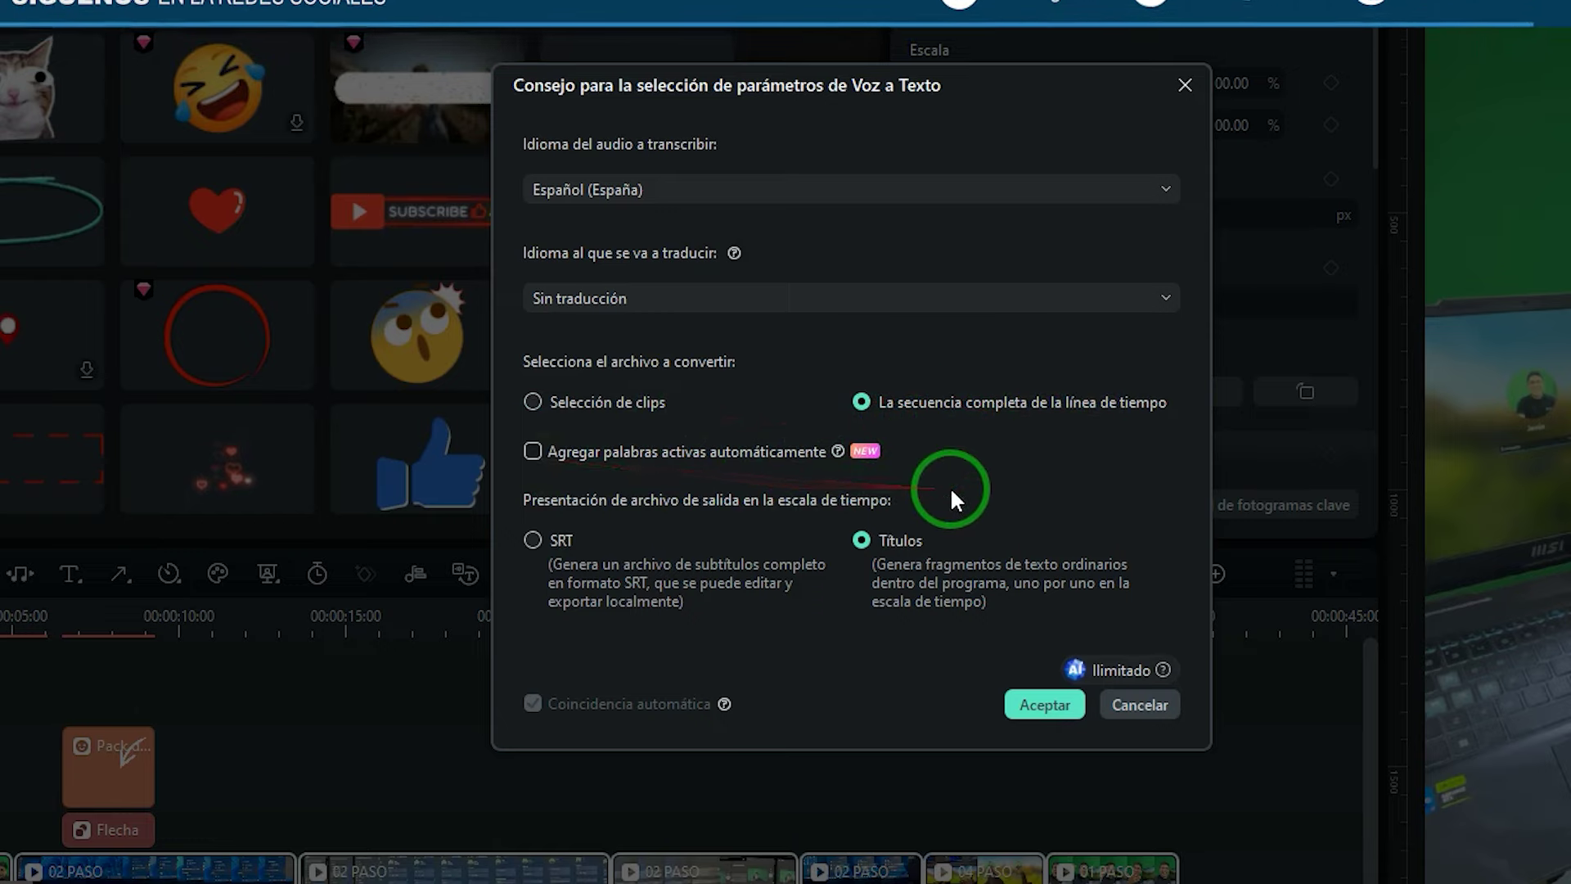
left_click(532, 448)
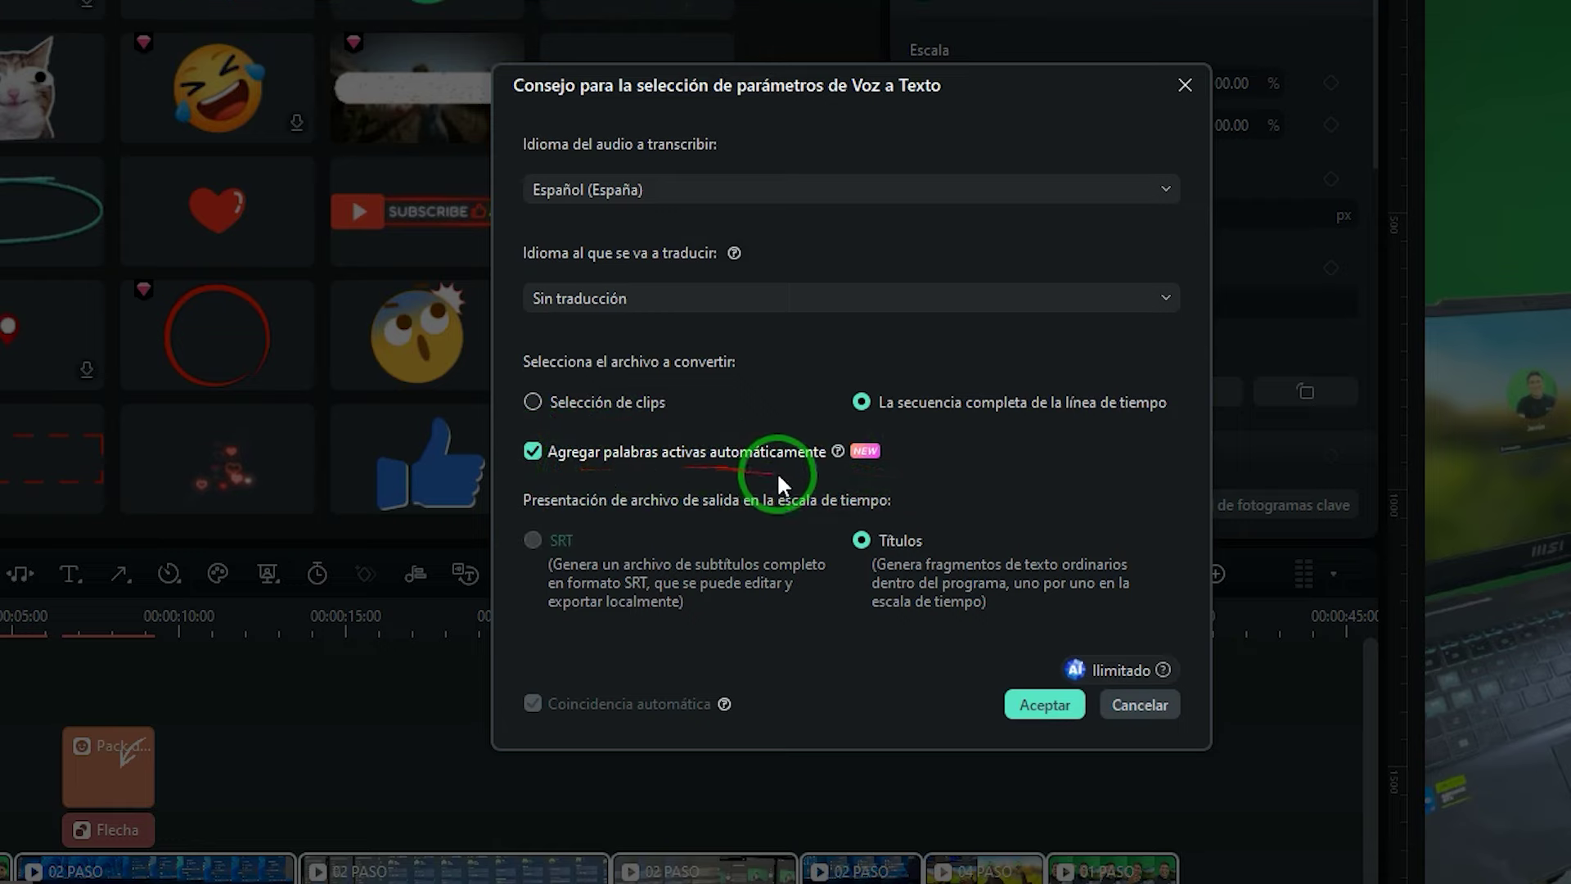
left_click(805, 182)
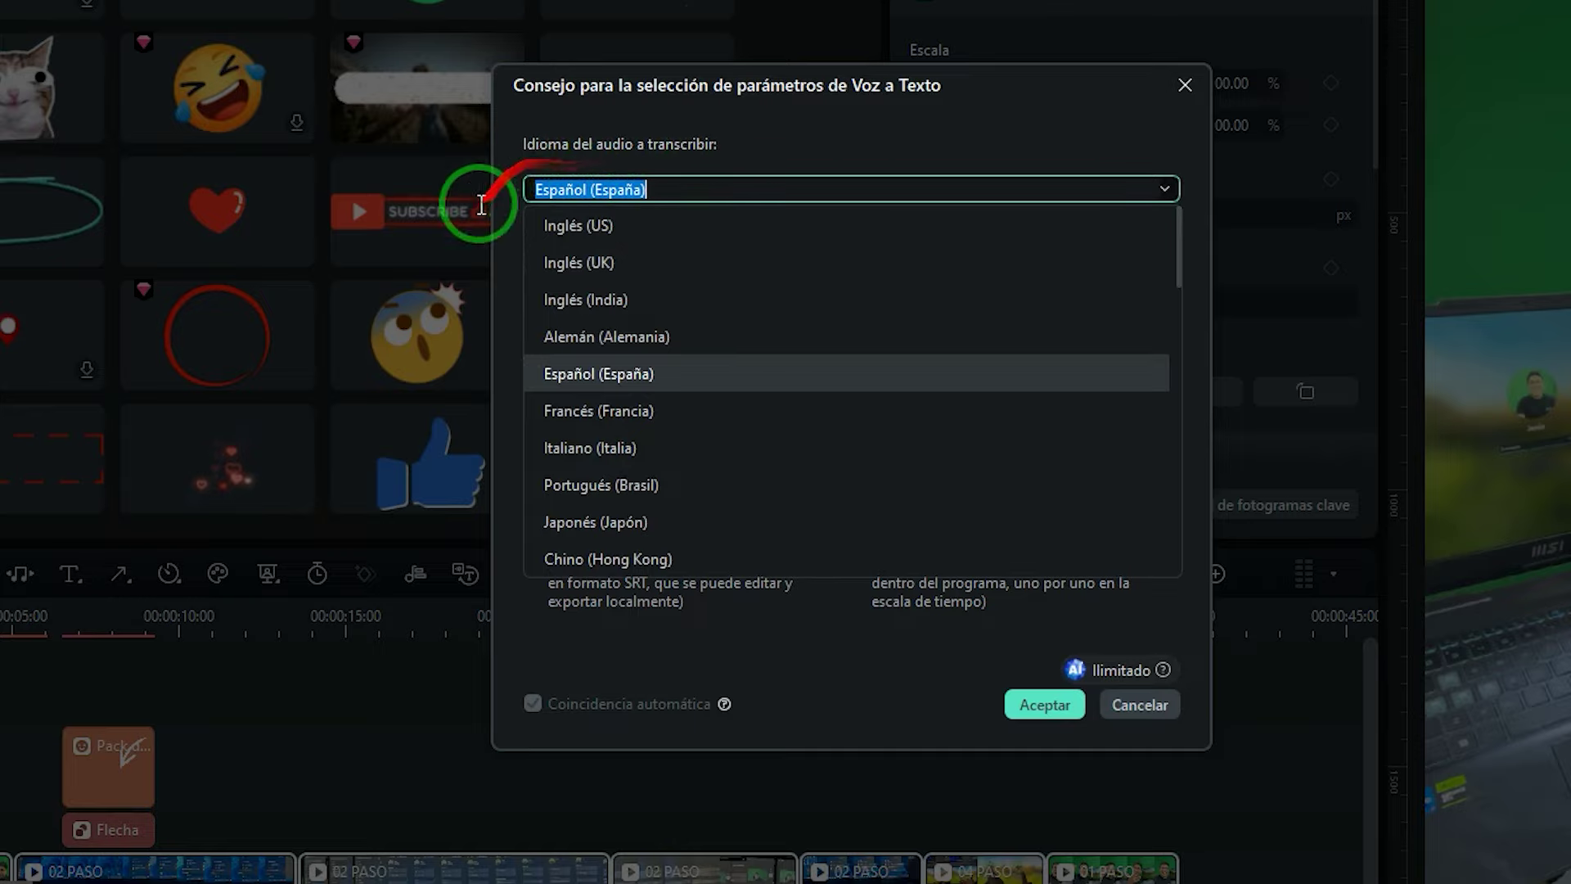
left_click(602, 372)
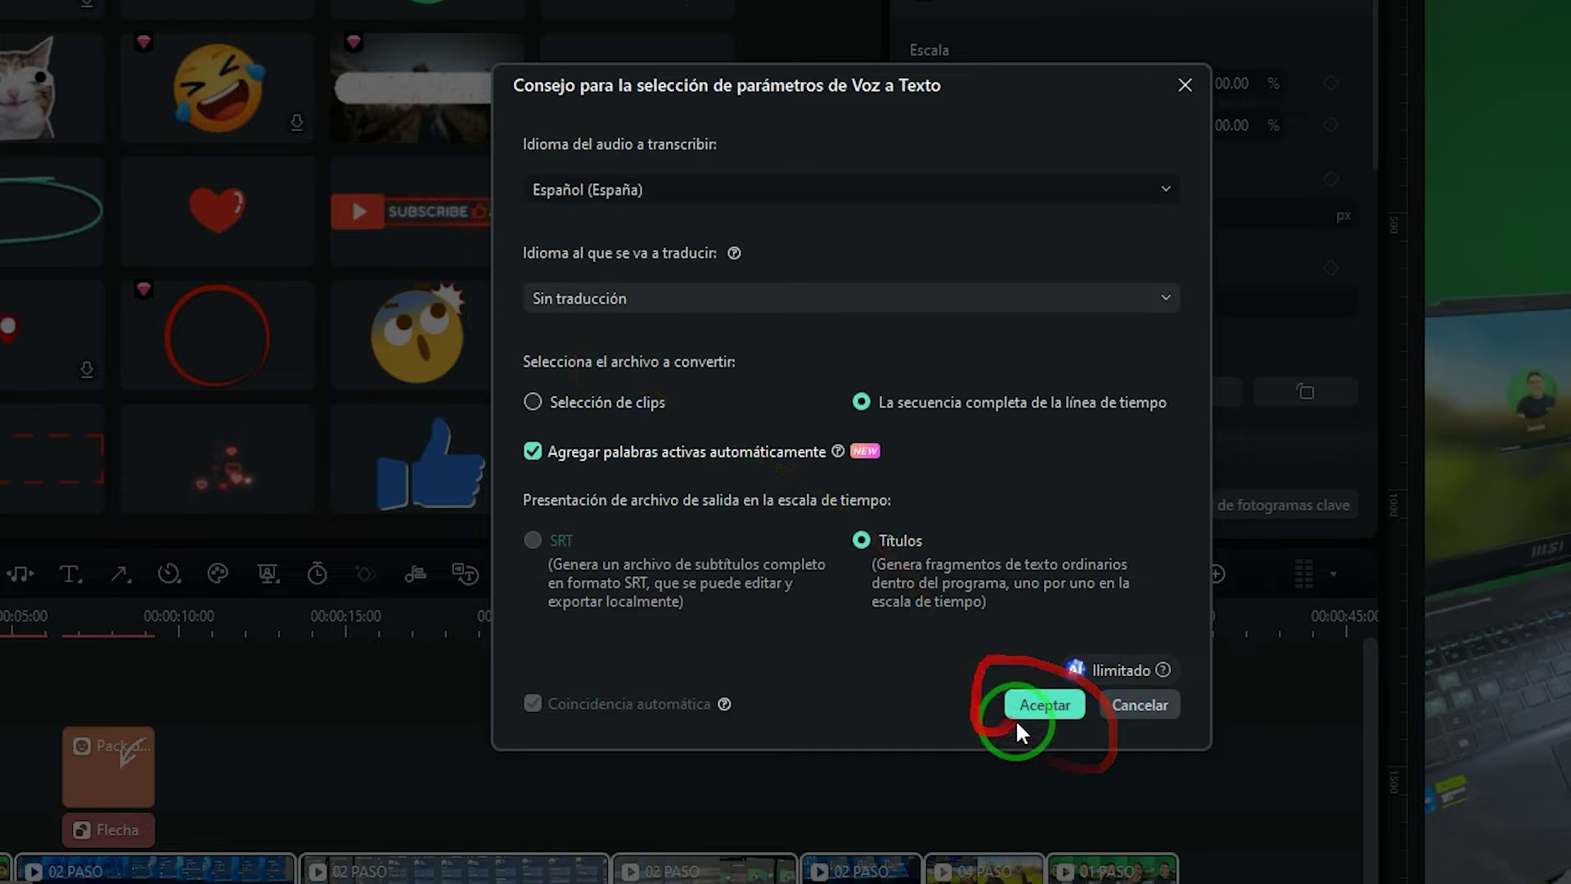
left_click(1021, 706)
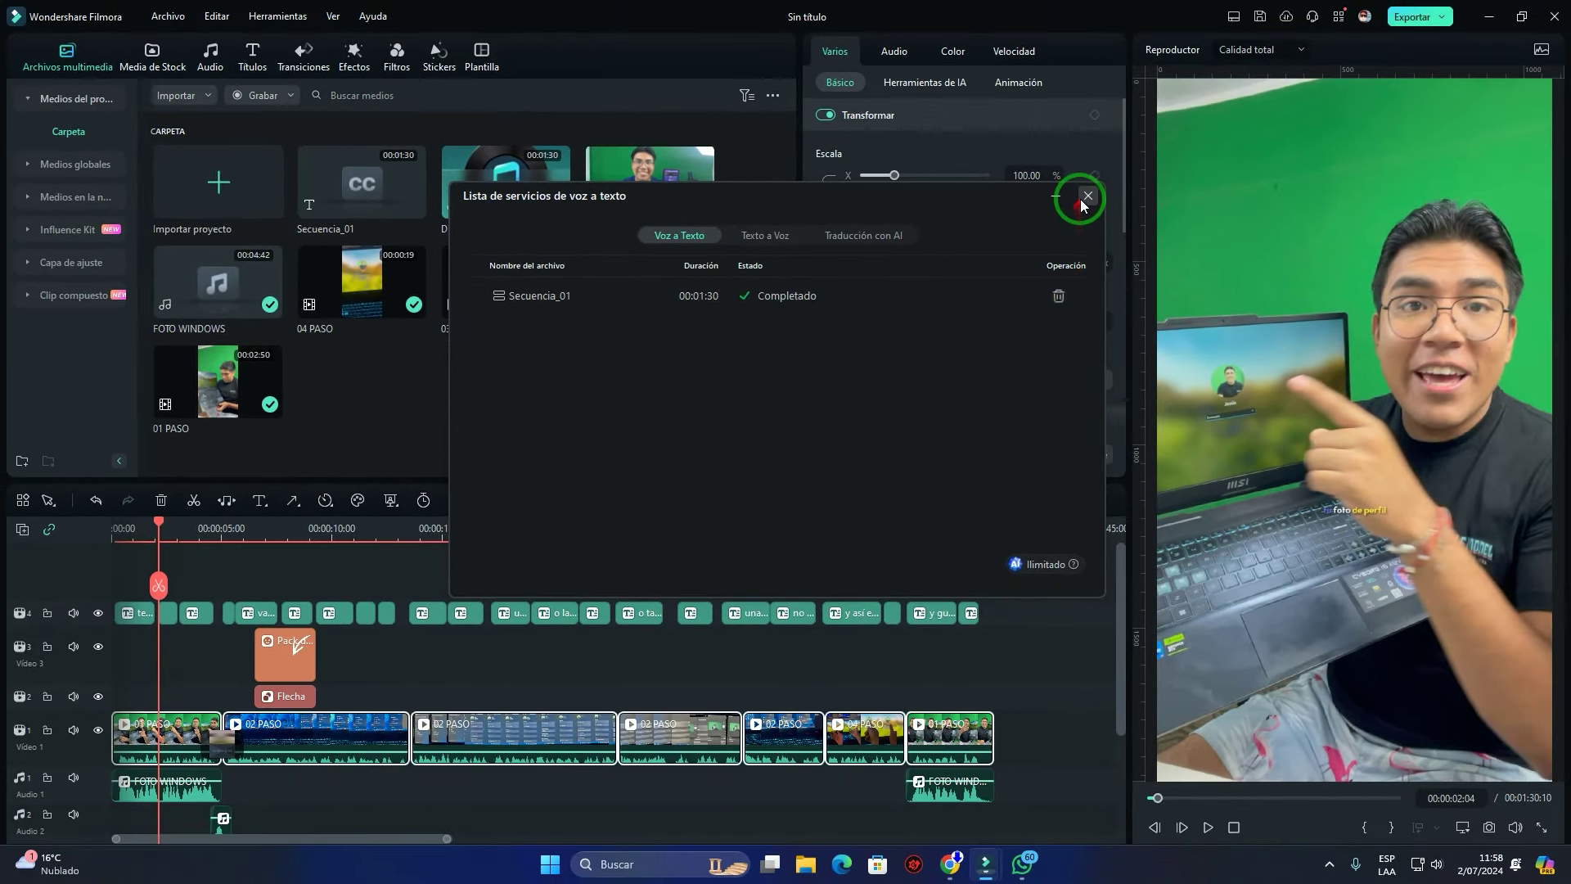
left_click(1165, 168)
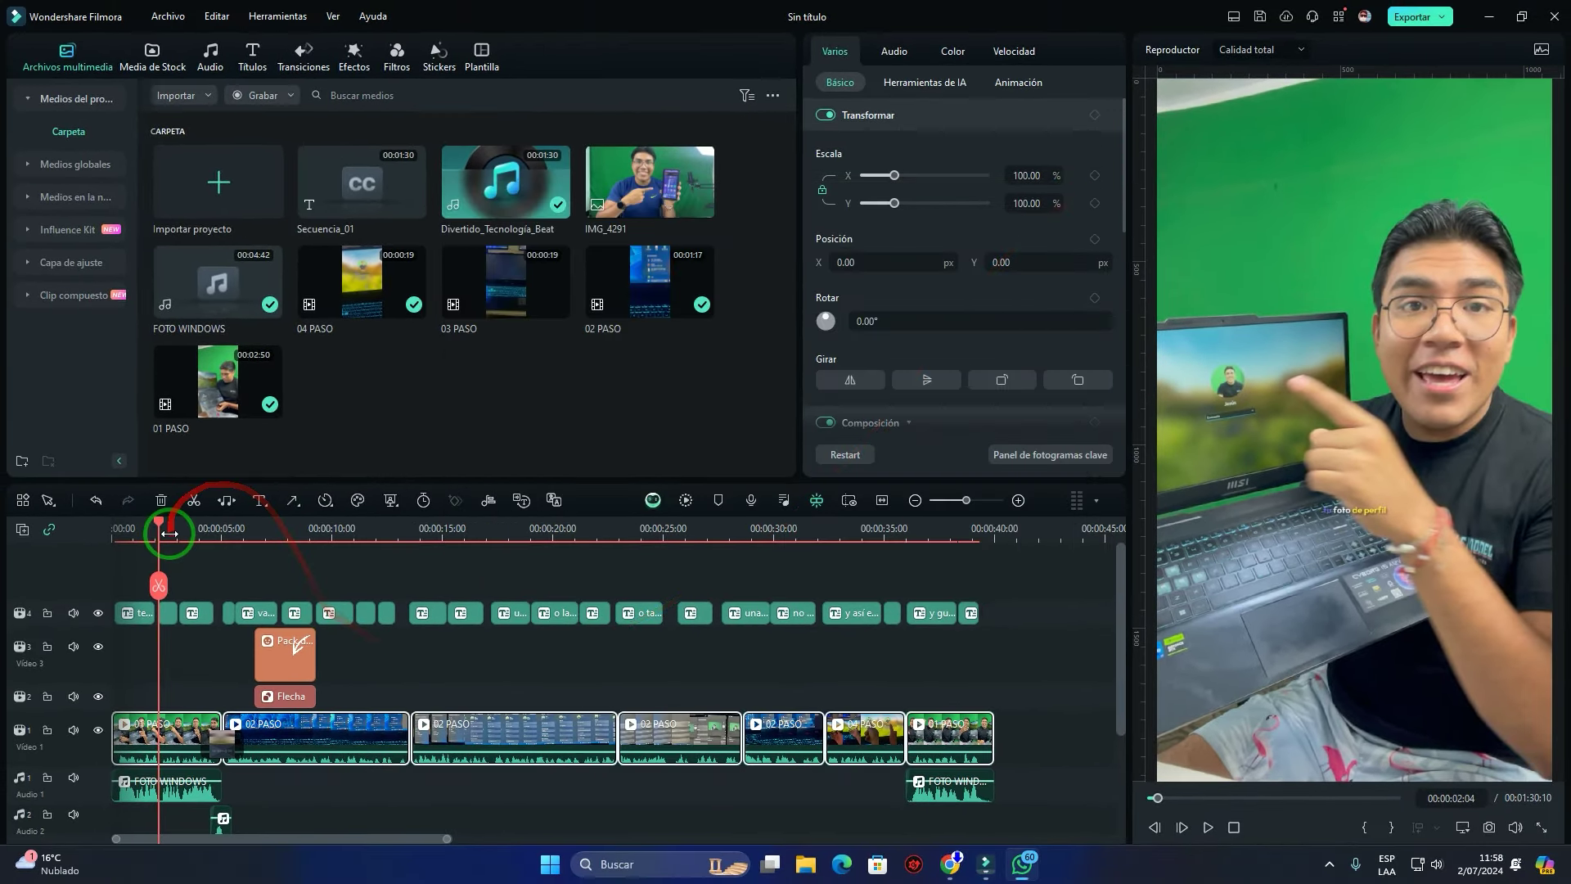
Play the timeline from the beginning to check the generated captions in the preview
left_click_drag(161, 525, 109, 529)
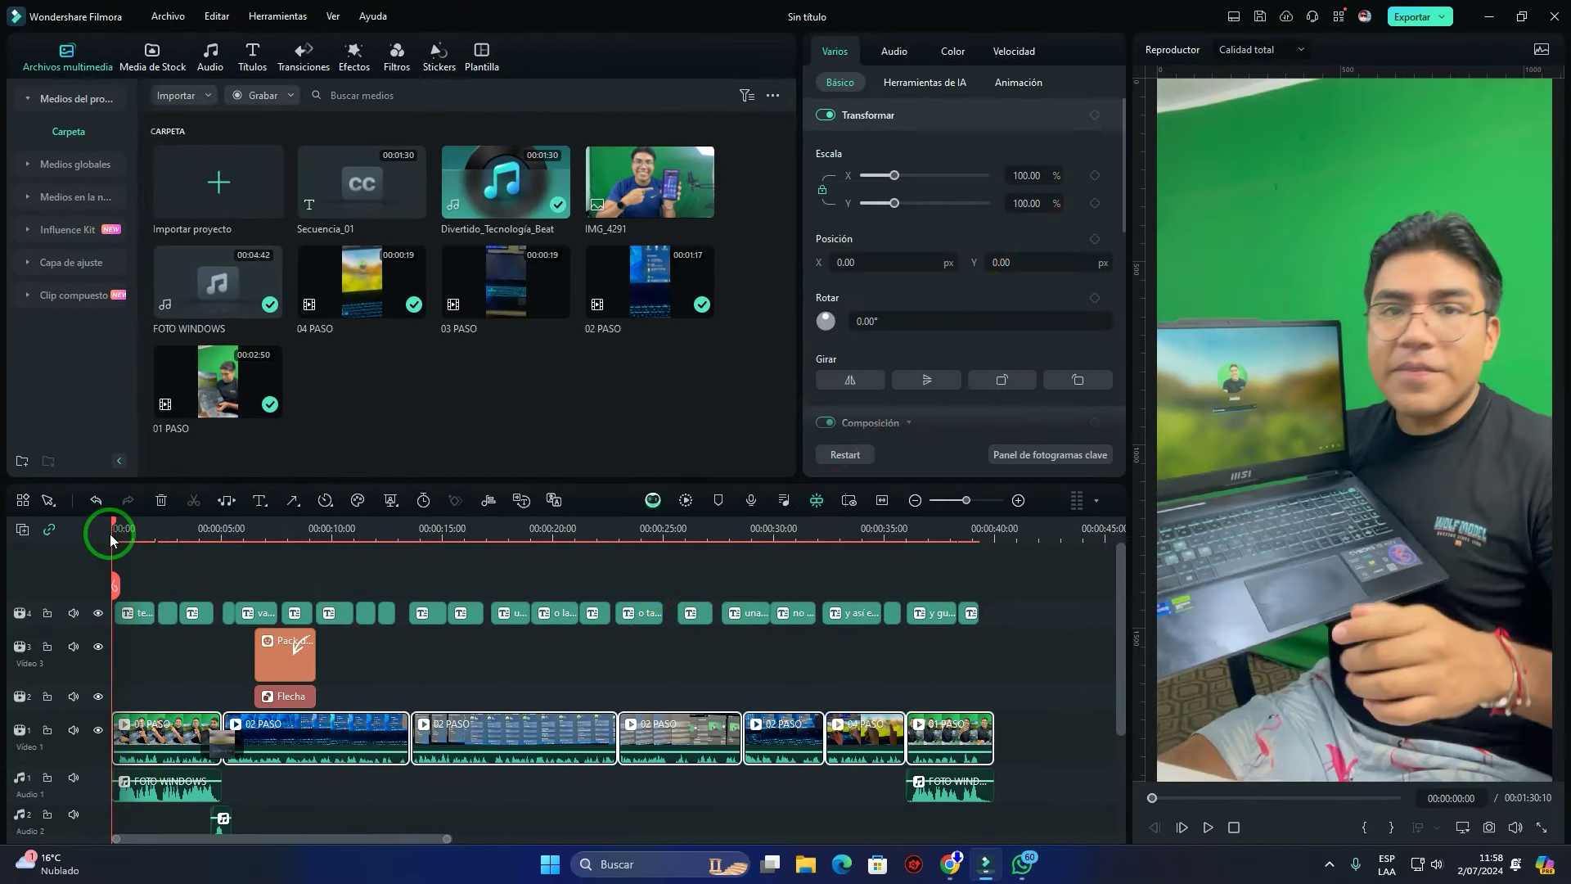
key("space")
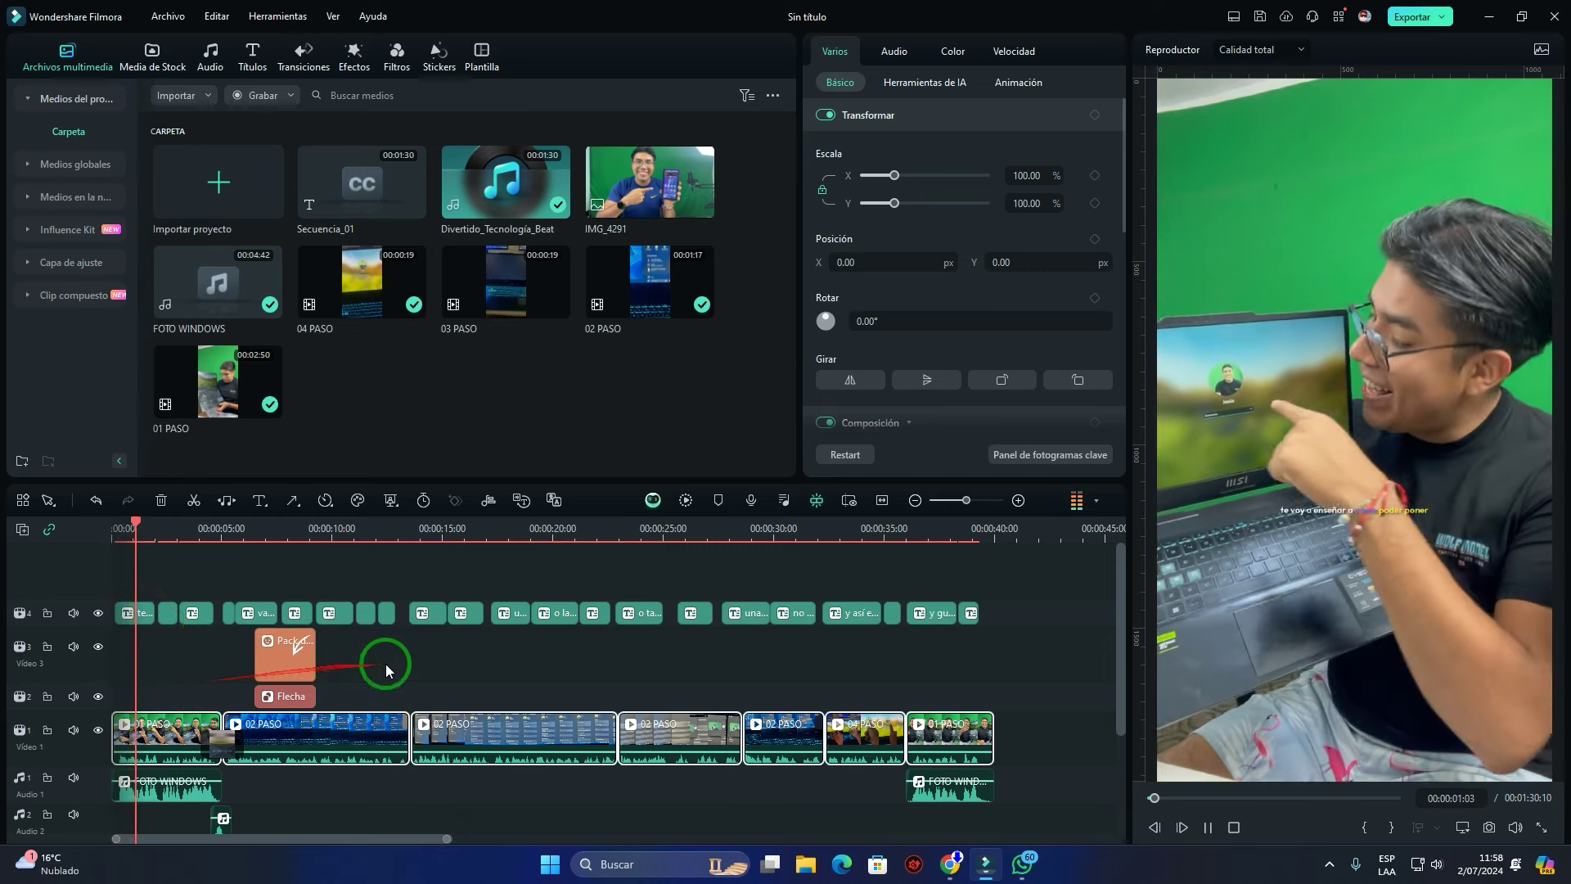
key("space")
left_click_drag(1396, 491, 1355, 536)
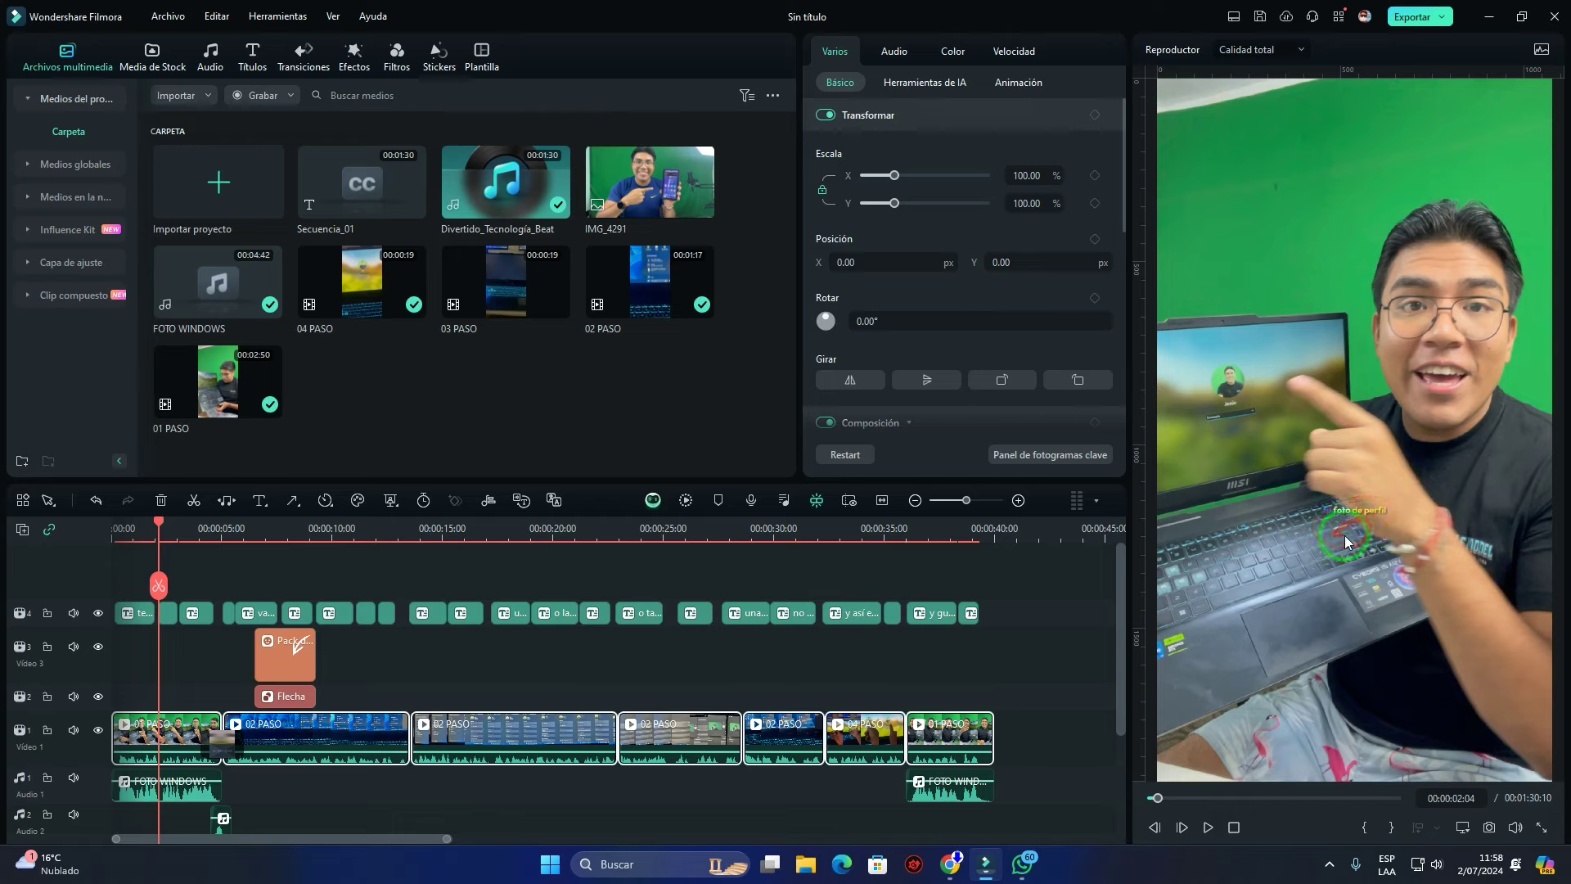
Select all the caption clips, scale them to 244.90% and set their Y position to 458.00 px
mouse_move(1341, 536)
left_mouse_down()
mouse_move(945, 626)
mouse_move(976, 604)
mouse_move(123, 606)
left_mouse_up()
left_click(894, 177)
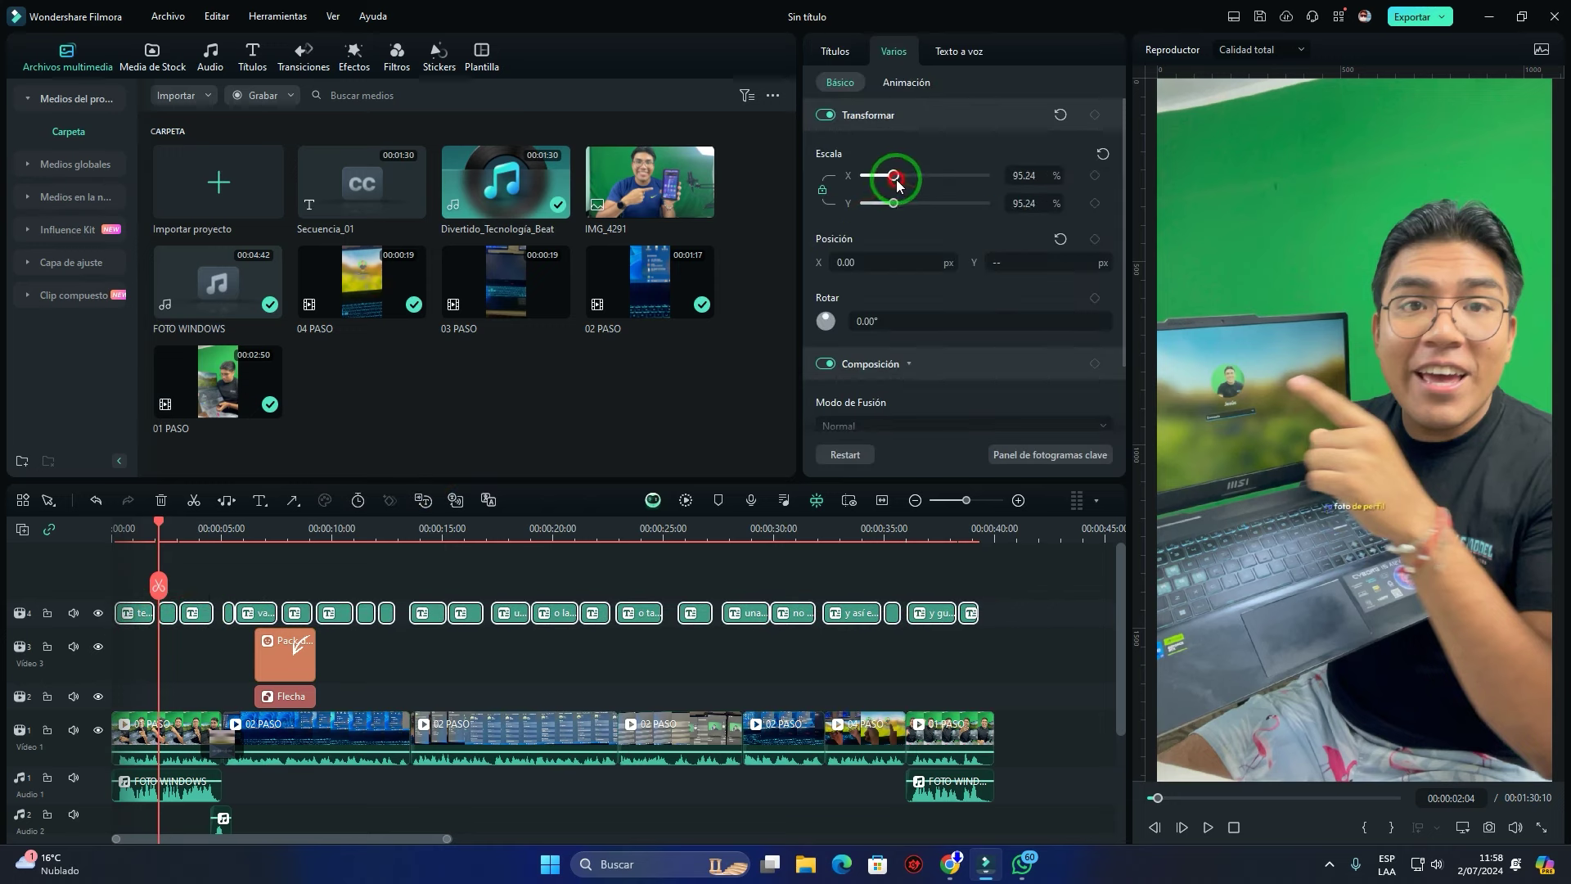
left_click_drag(909, 186, 973, 191)
left_click(851, 262)
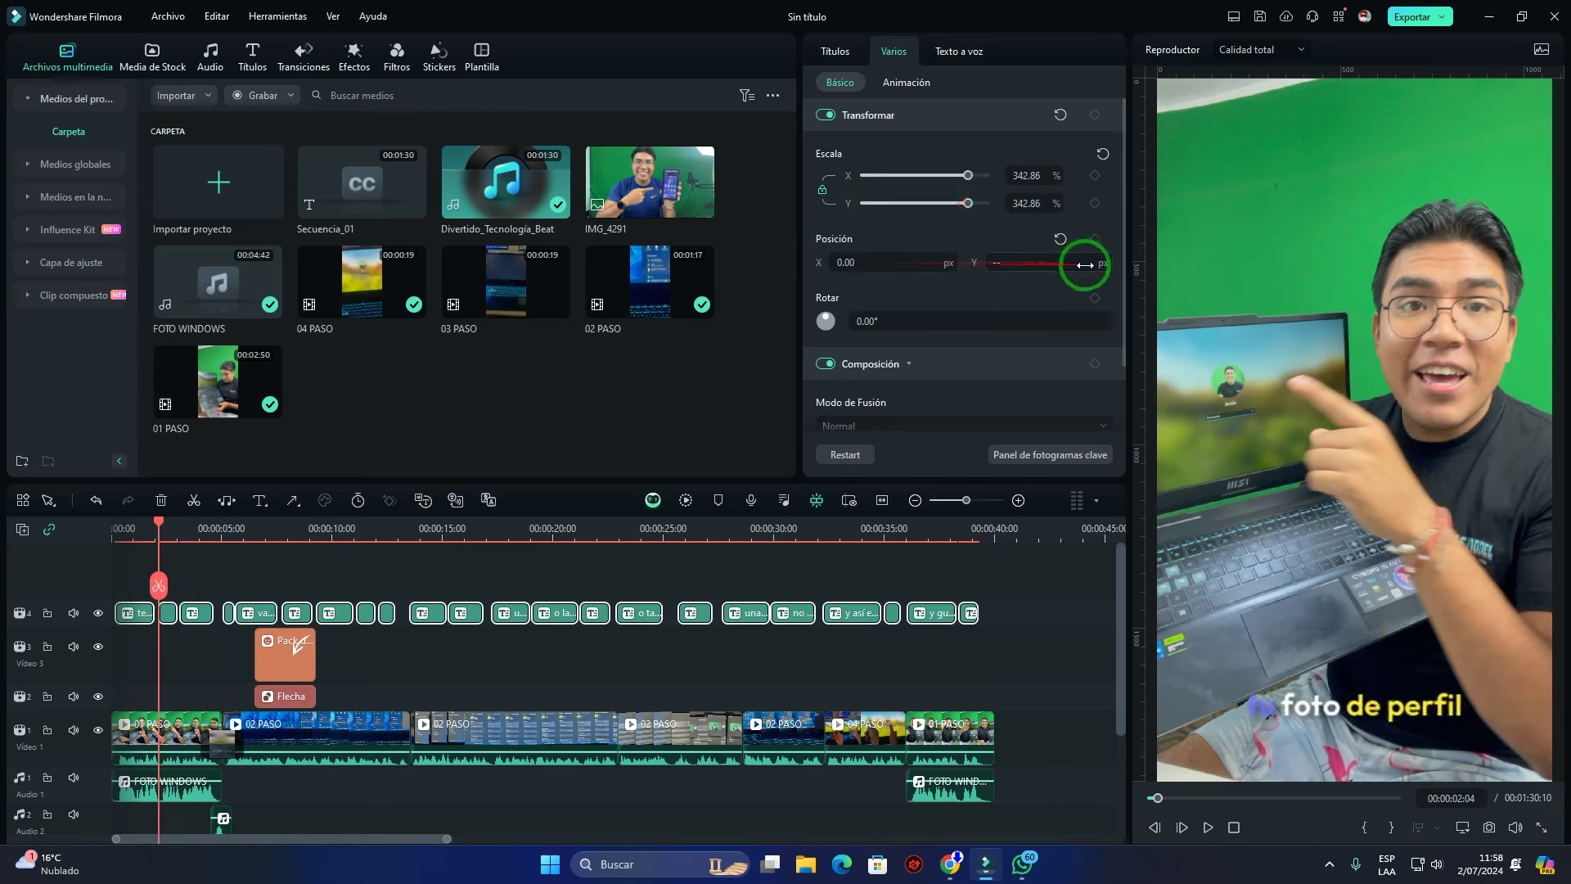
left_click_drag(993, 265, 994, 263)
left_click_drag(158, 530, 135, 533)
left_click_drag(940, 175, 934, 194)
Play the timeline from the beginning to check the enlarged captions, and deselect the caption clips
left_click_drag(130, 528, 92, 536)
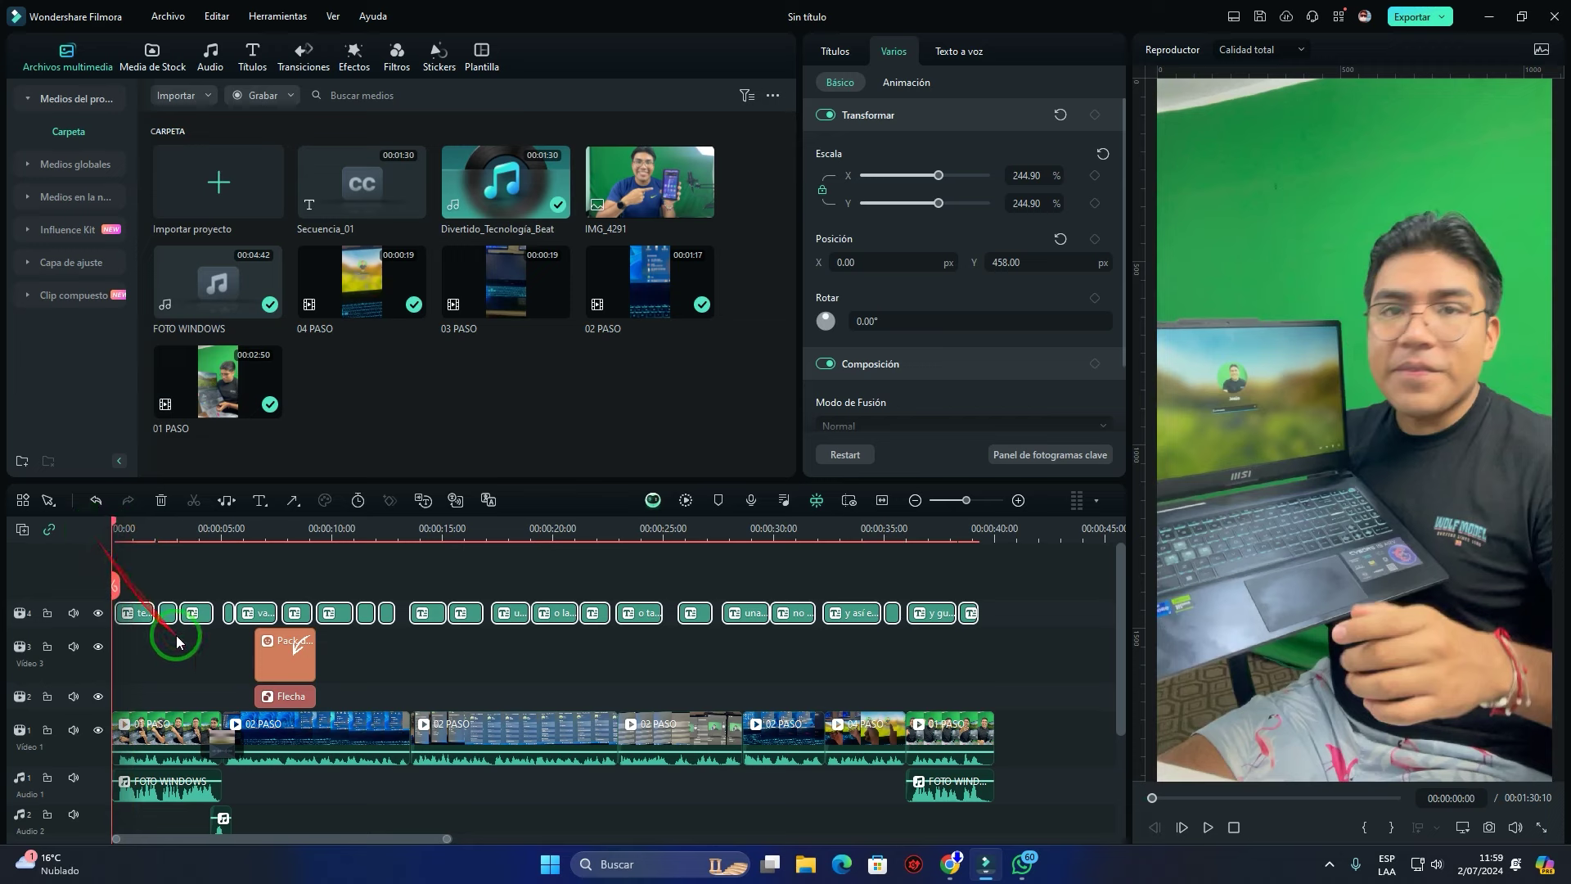
key("space")
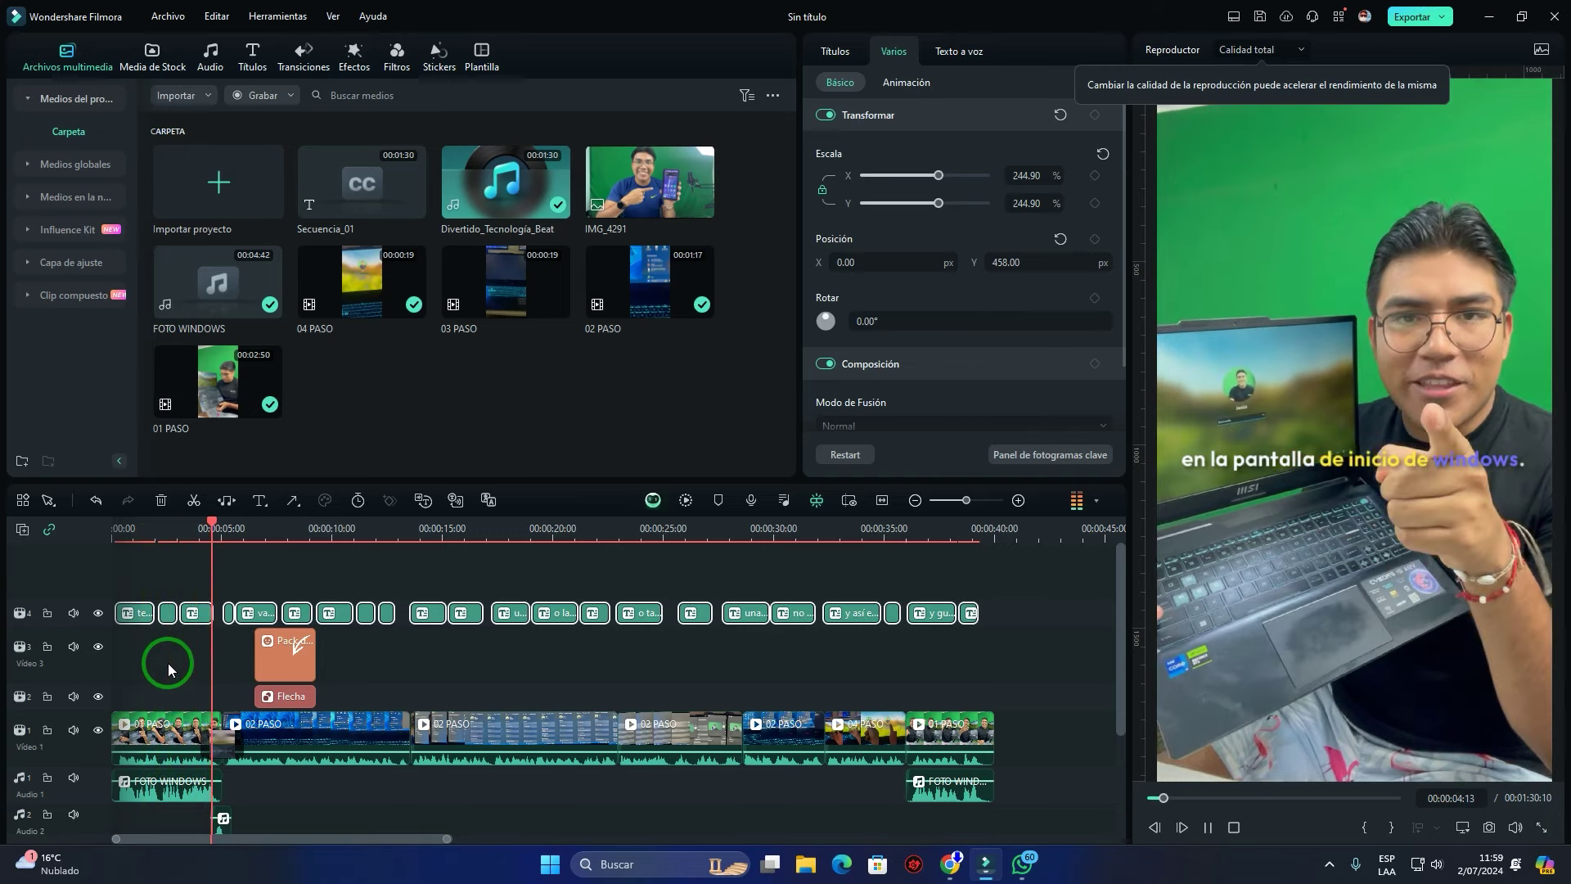
left_click(344, 785)
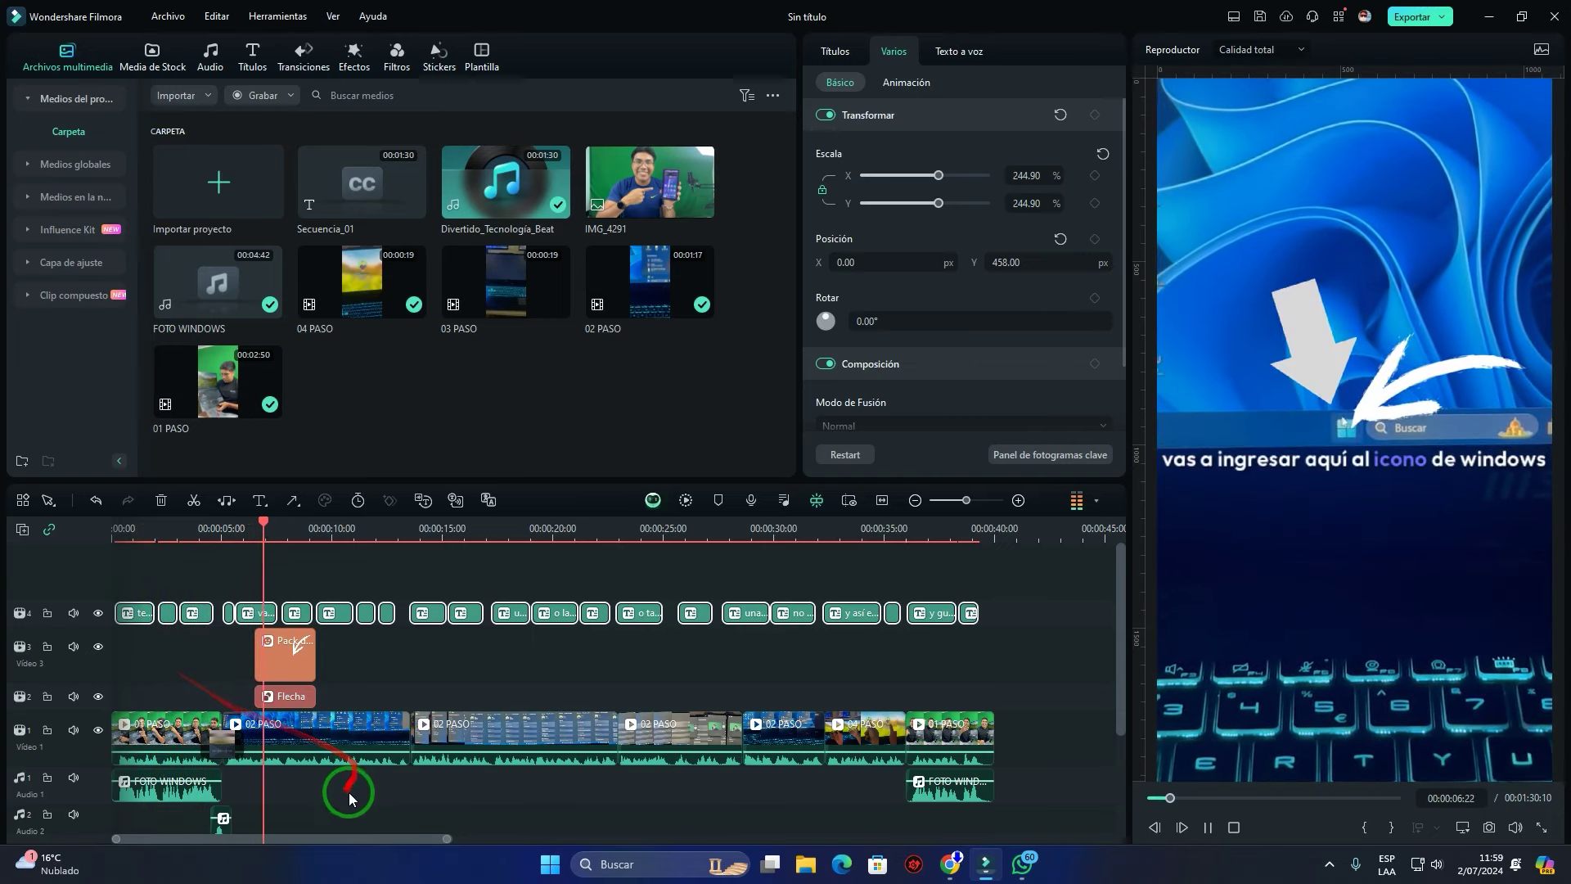
left_click(803, 575)
left_click_drag(982, 587, 128, 610)
left_click(262, 621)
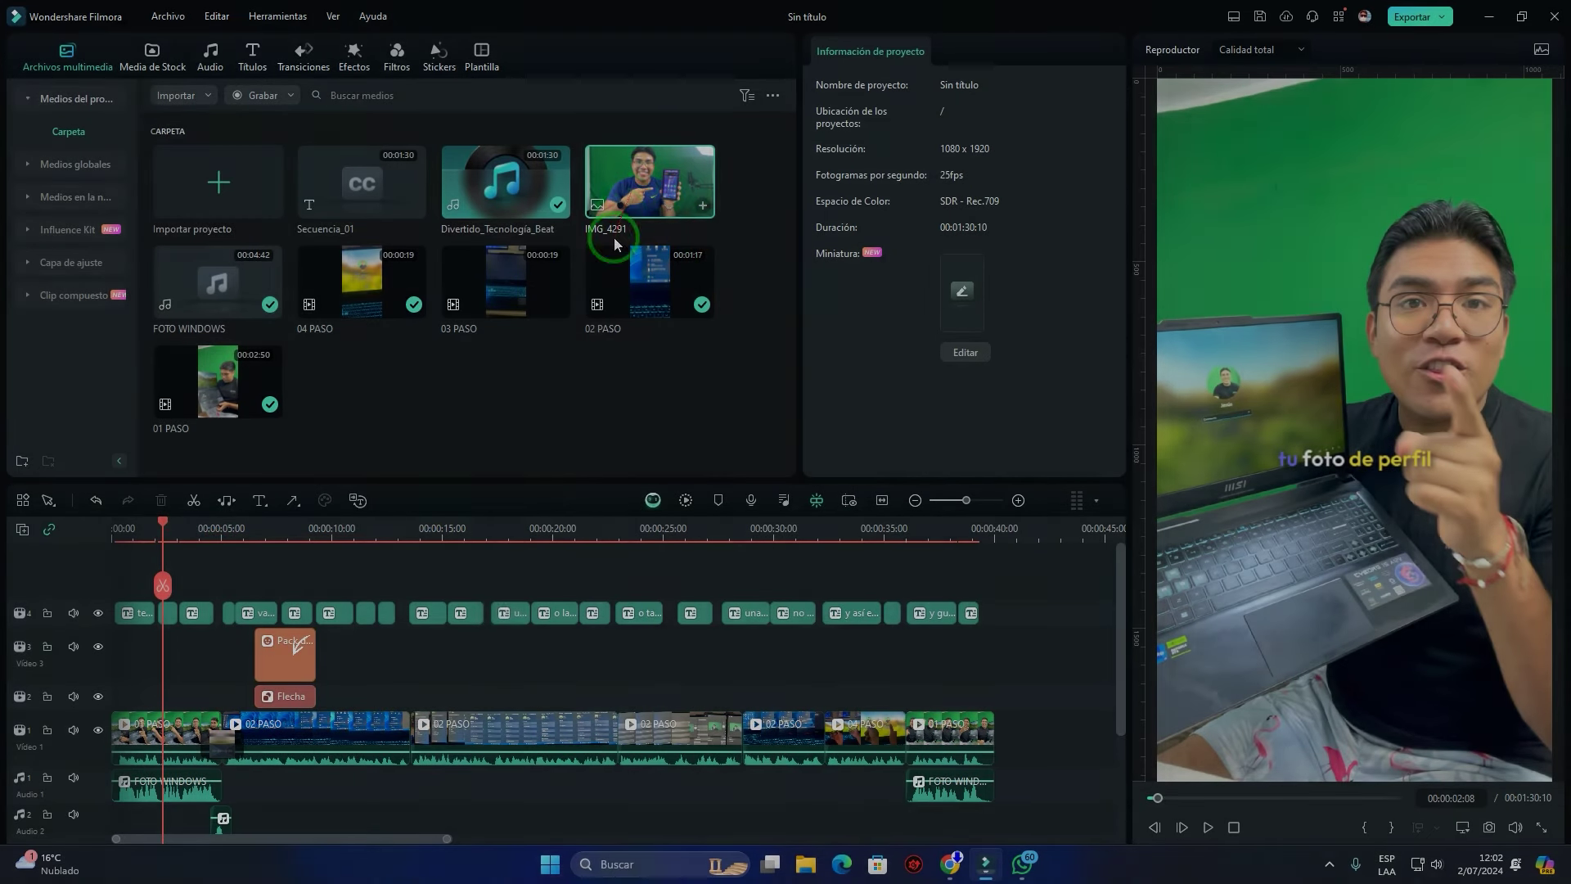
Add the IMG_4291 image after the last 01 PASO clip on the Video 1 track and move the playhead to 00:00:41:04
left_click_drag(615, 243, 615, 650)
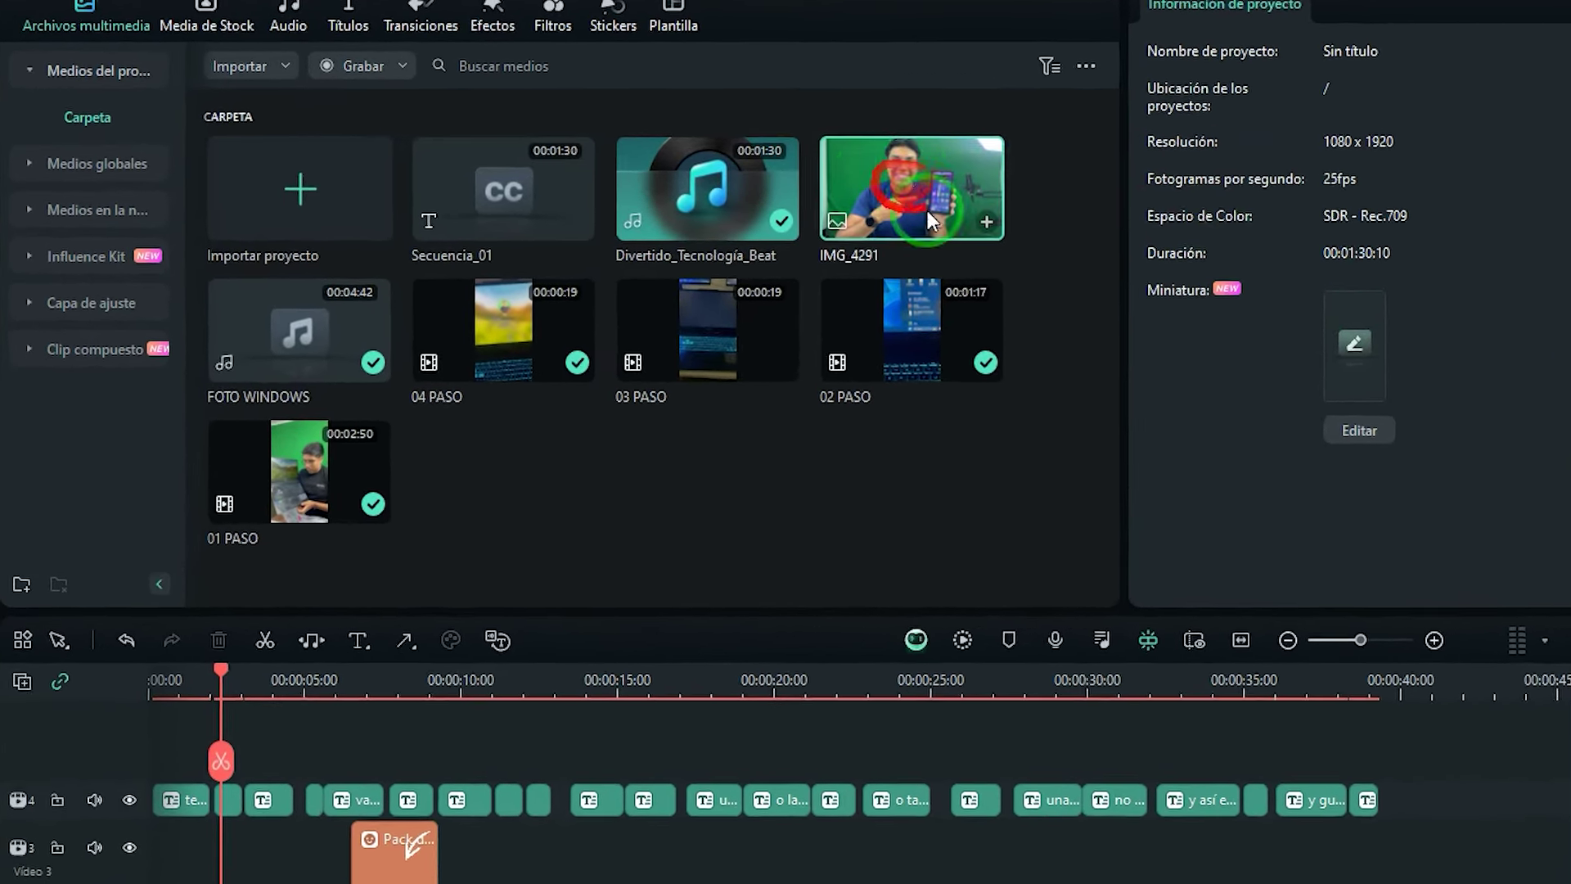
left_click_drag(926, 209, 1416, 882)
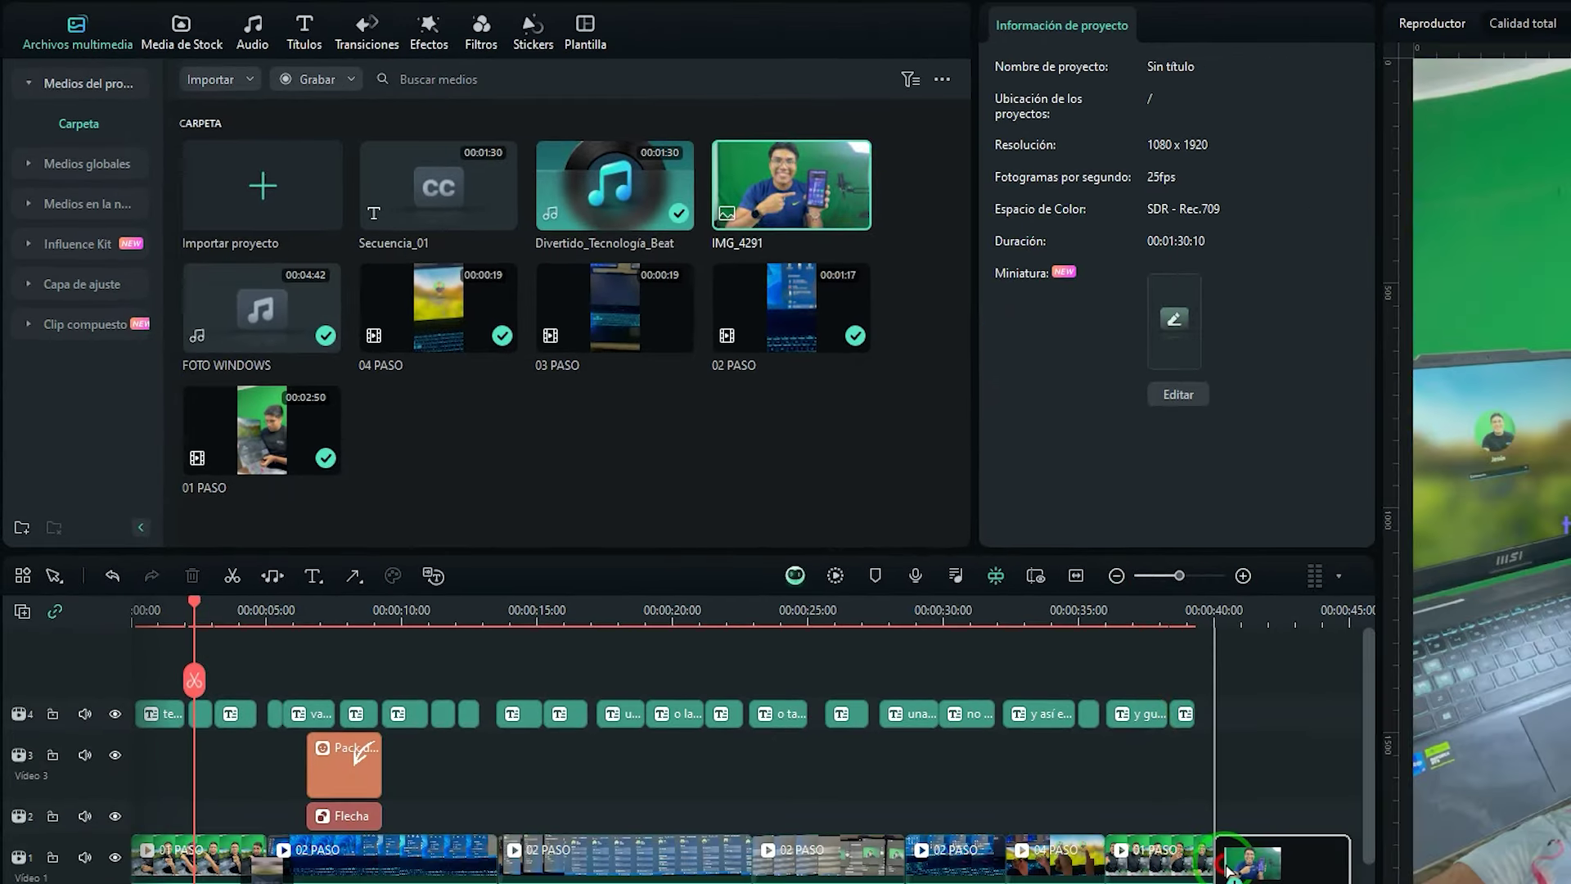
left_click_drag(1227, 869, 1226, 869)
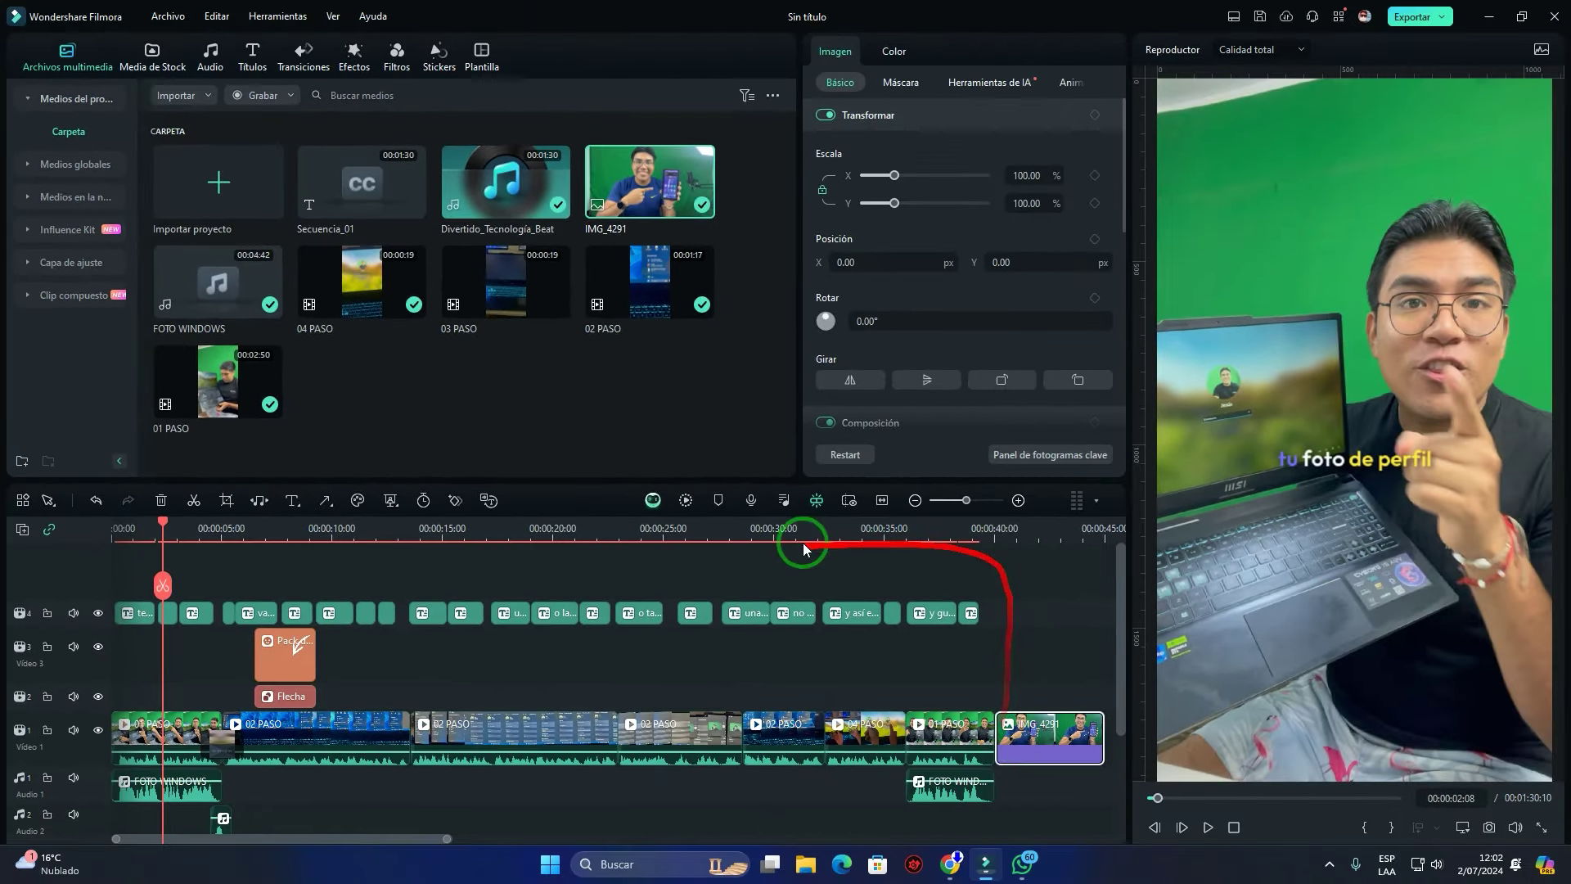
left_click_drag(163, 528, 1019, 621)
scroll(1059, 774, "up", 2)
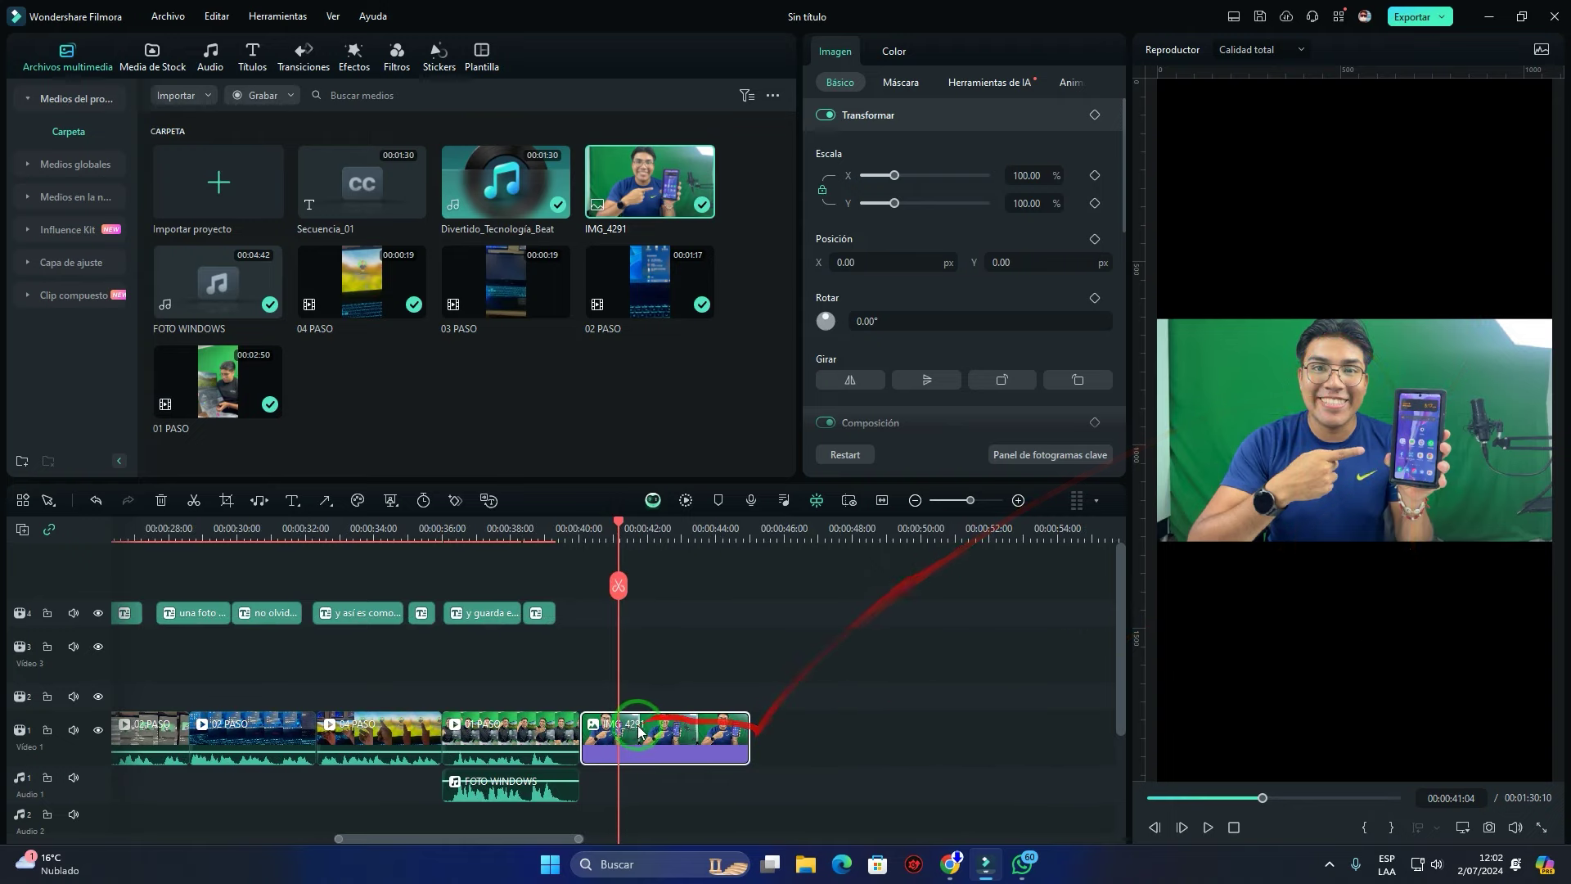
Scale the IMG_4291 image to 318.37% and set its X position to 148.00 px
left_click_drag(894, 175, 963, 183)
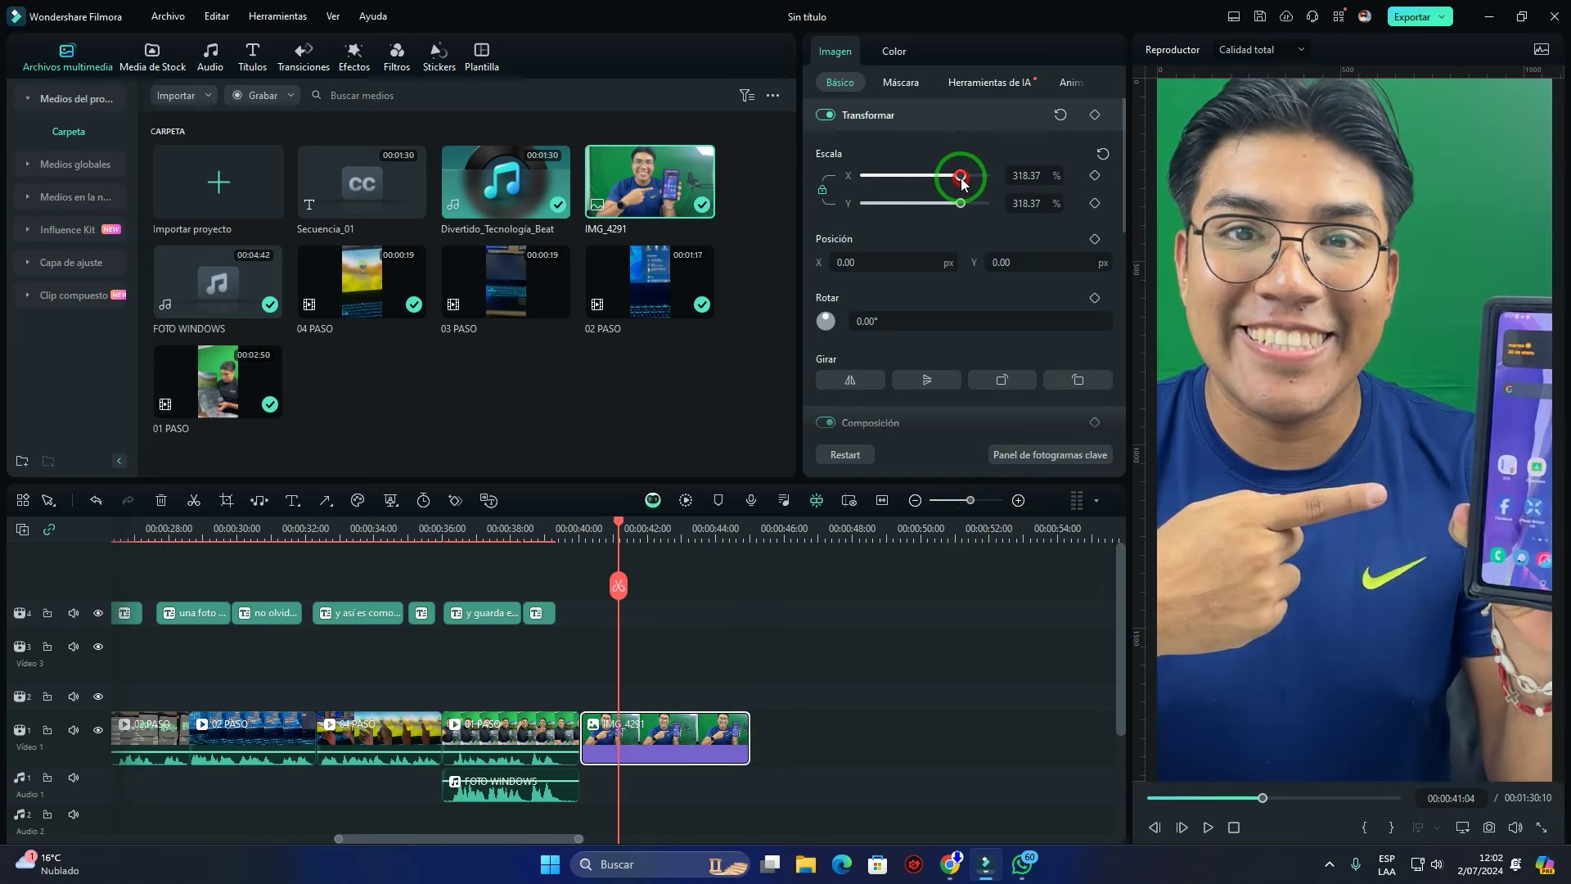
left_click_drag(848, 262, 850, 261)
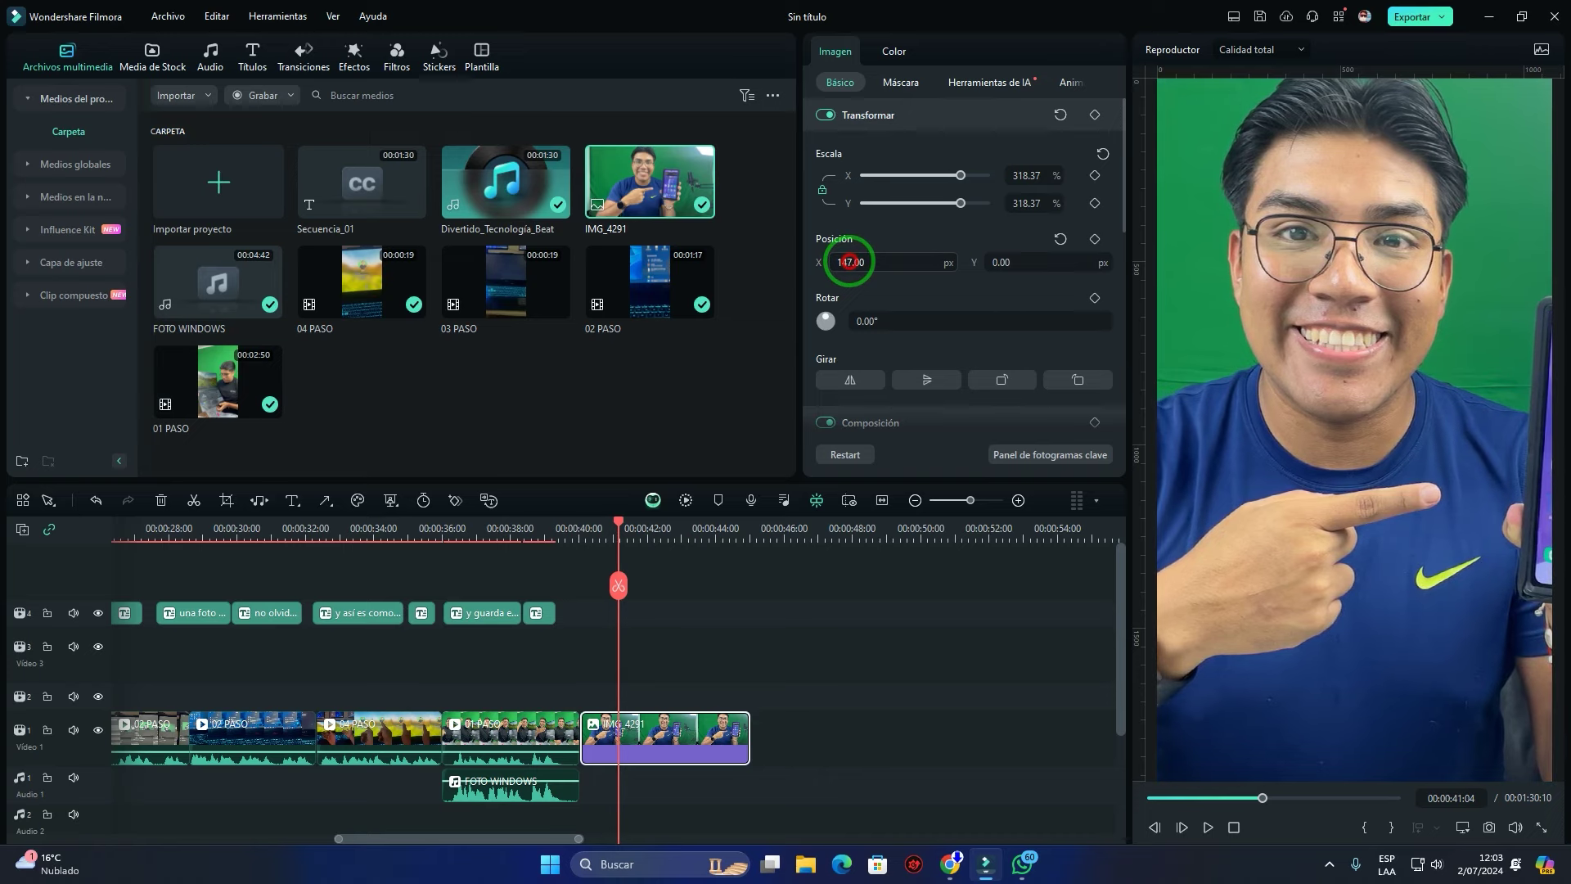
Try rotating the IMG_4291 image and undo the rotation
mouse_move(823, 321)
left_mouse_down()
mouse_move(880, 369)
mouse_move(918, 350)
mouse_move(920, 304)
mouse_move(822, 304)
mouse_move(845, 330)
left_mouse_up()
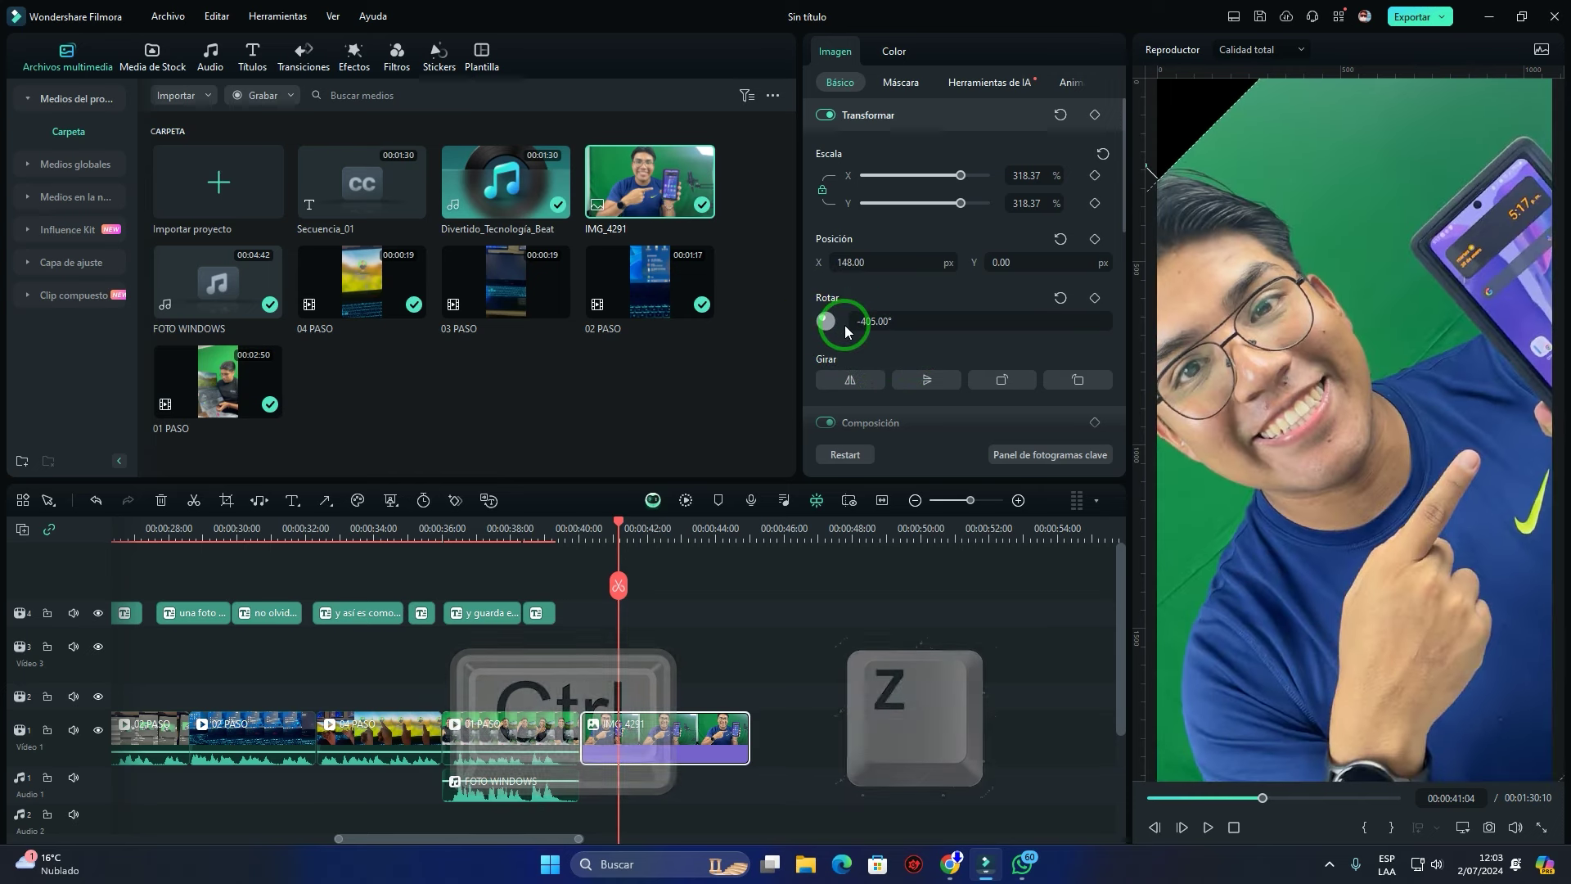
key("ctrl+z")
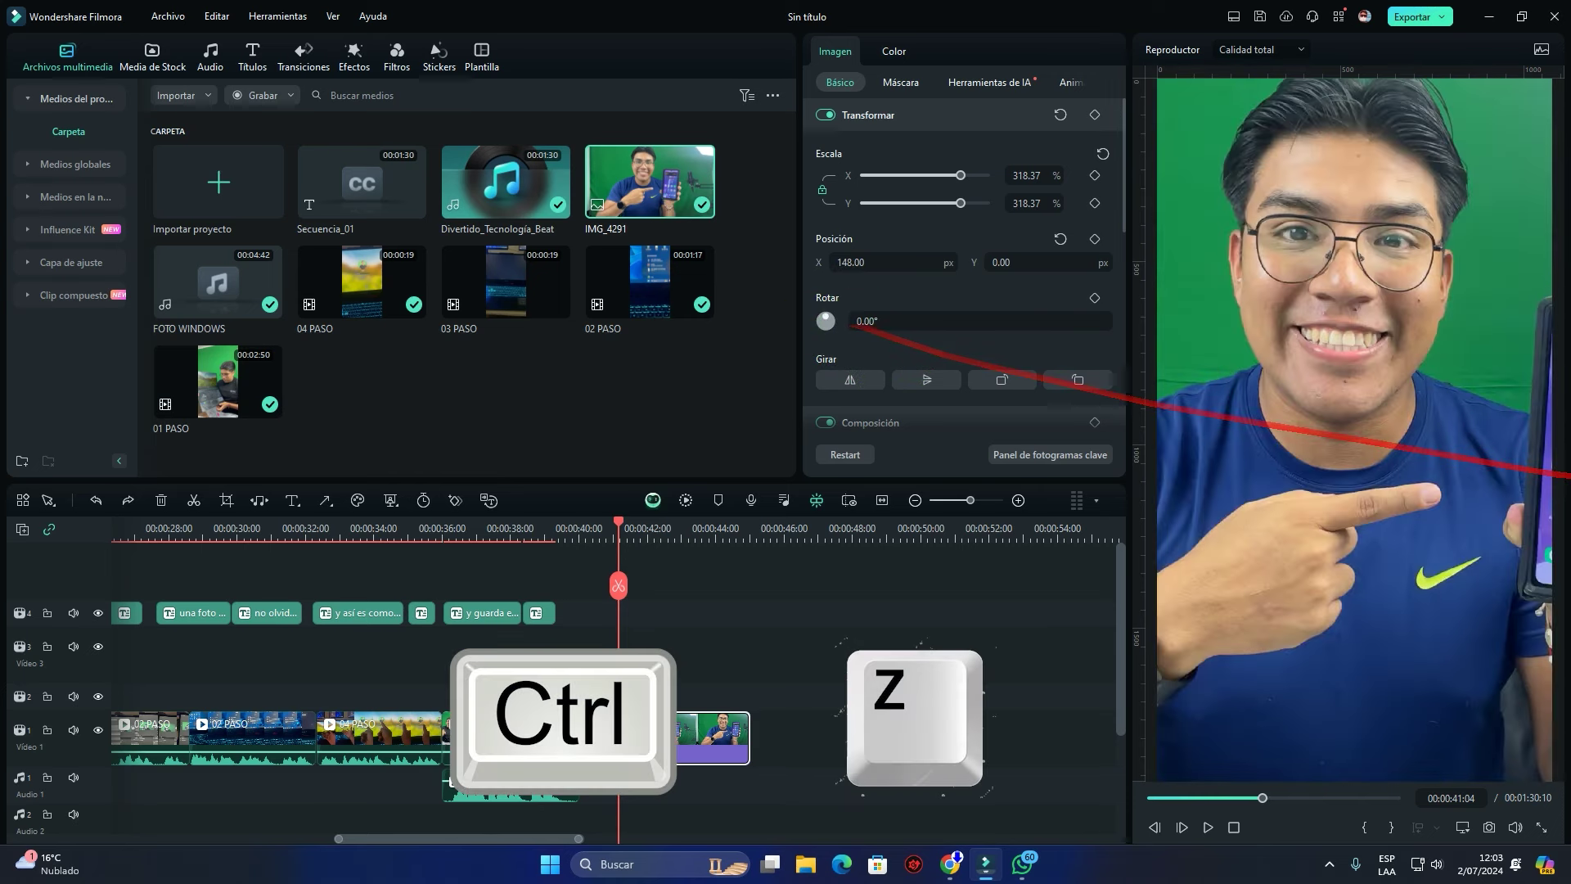
Flip the IMG_4291 image and the 01 PASO clip just before it horizontally
left_click(1341, 350)
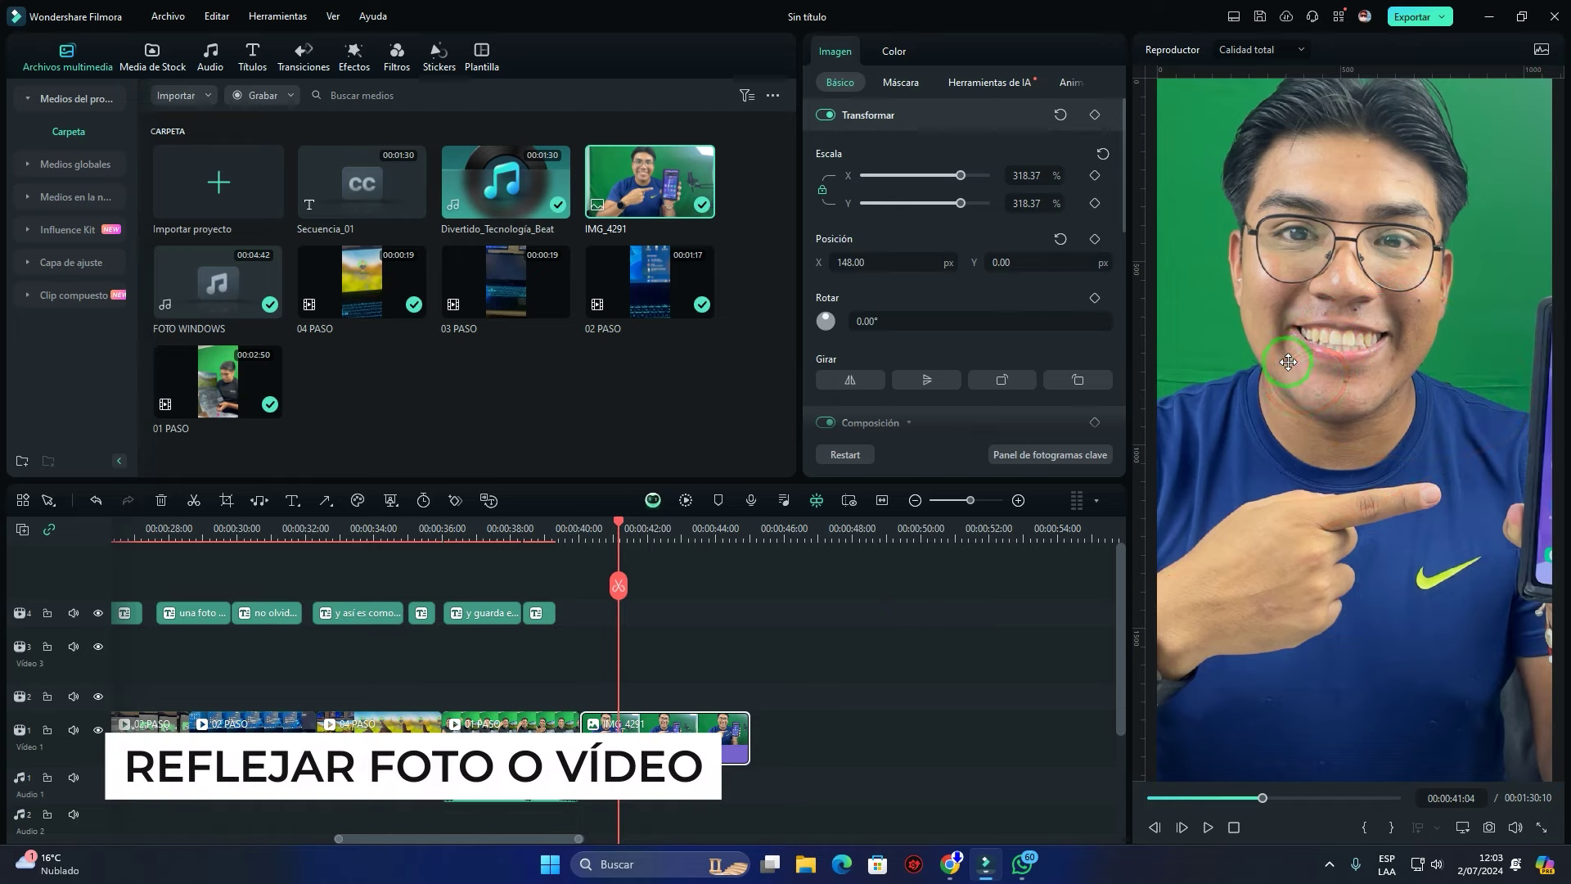
left_click(851, 380)
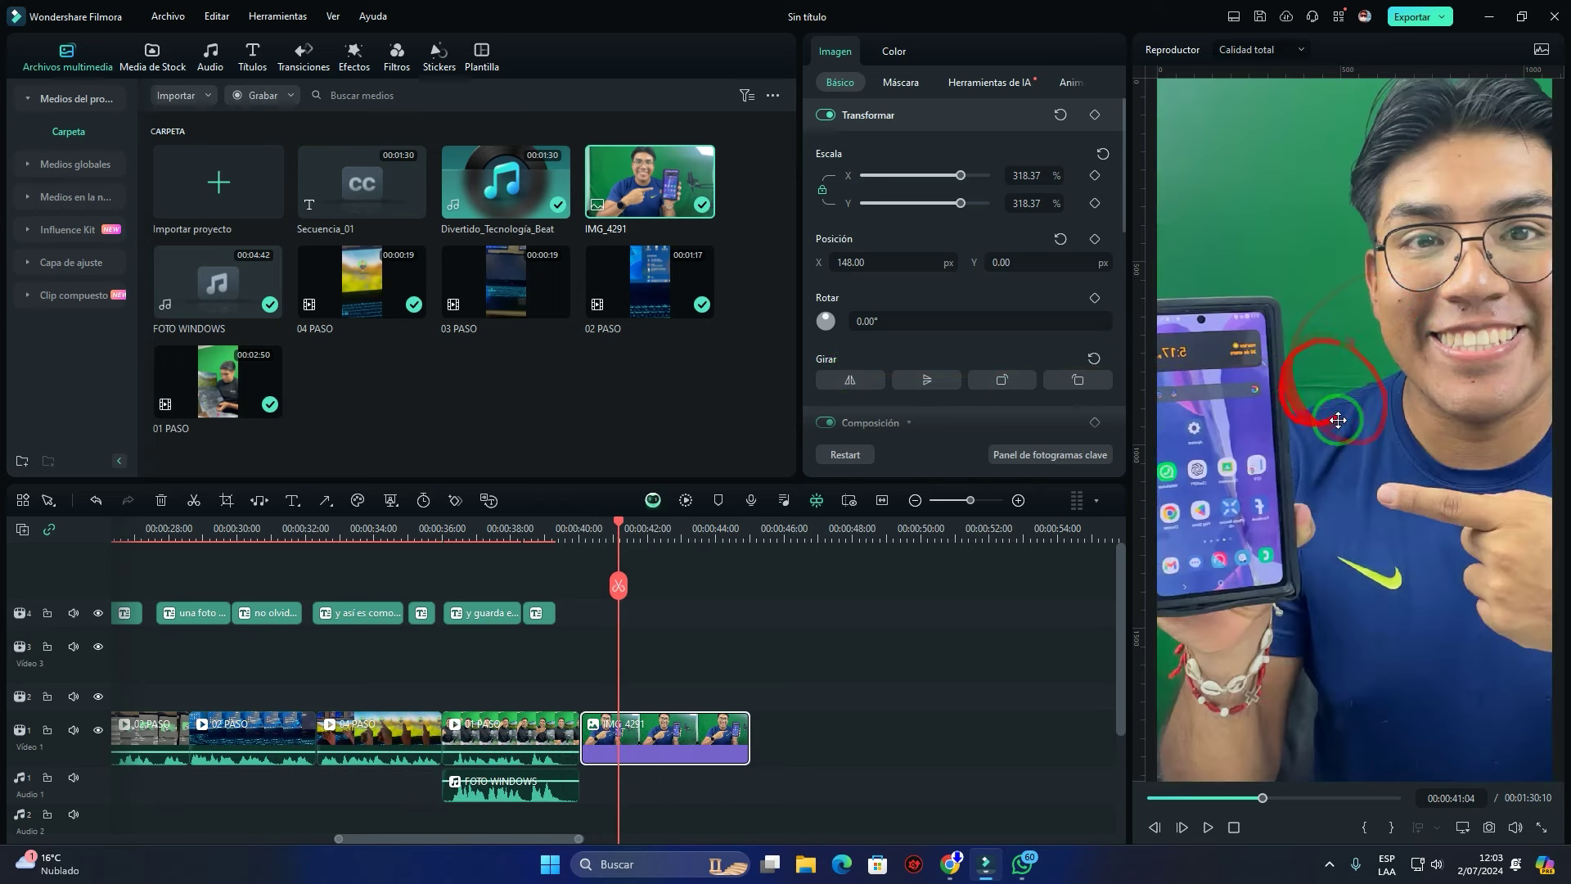
left_click_drag(618, 531, 526, 554)
left_click(524, 751)
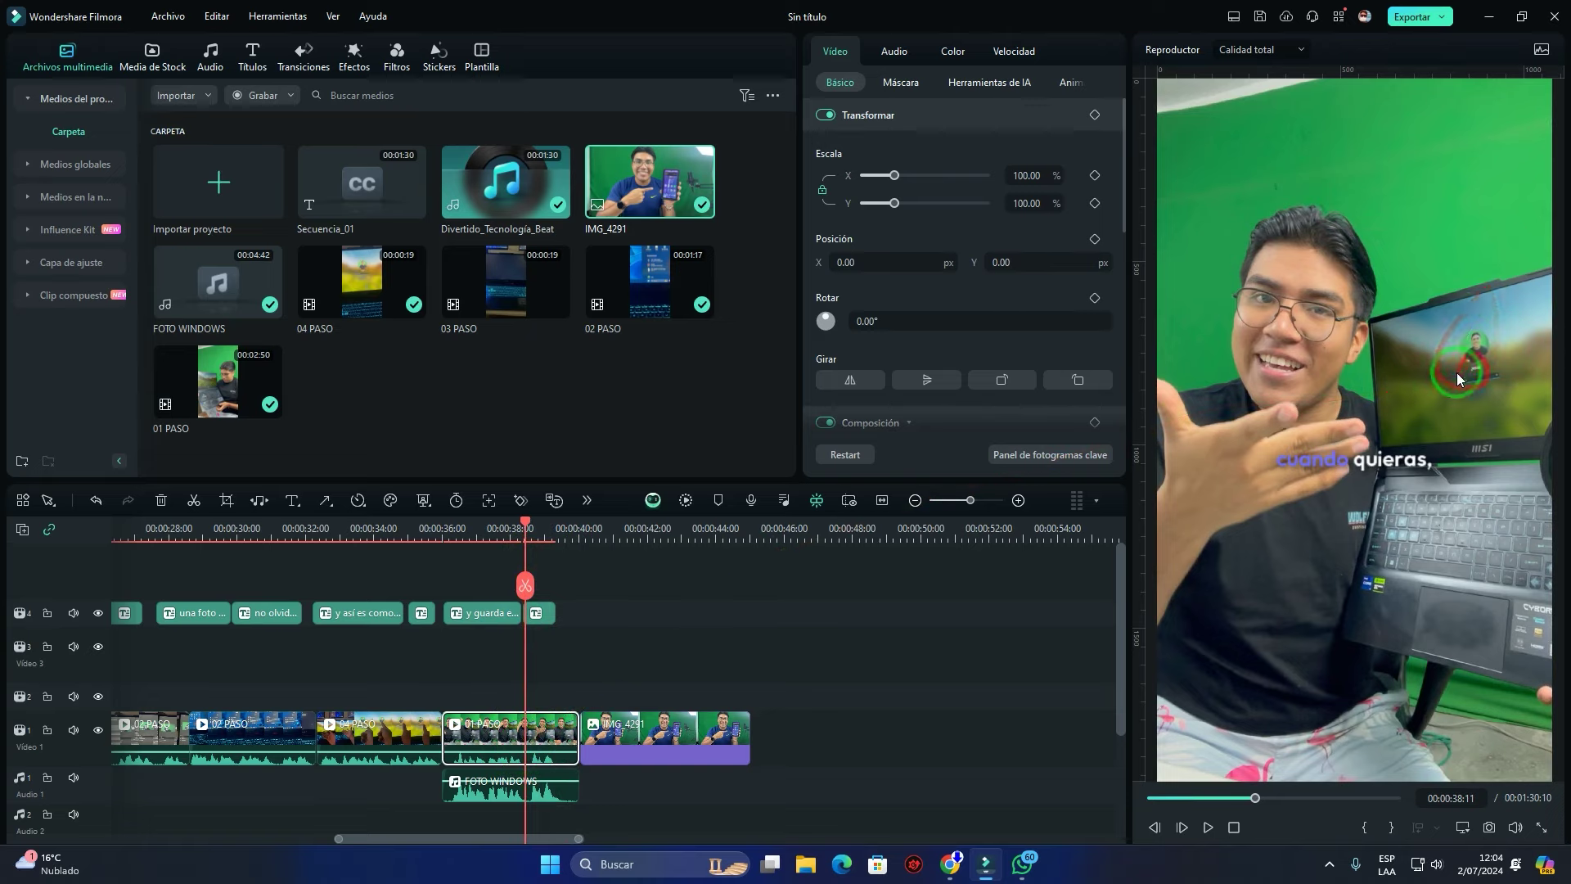
left_click(849, 380)
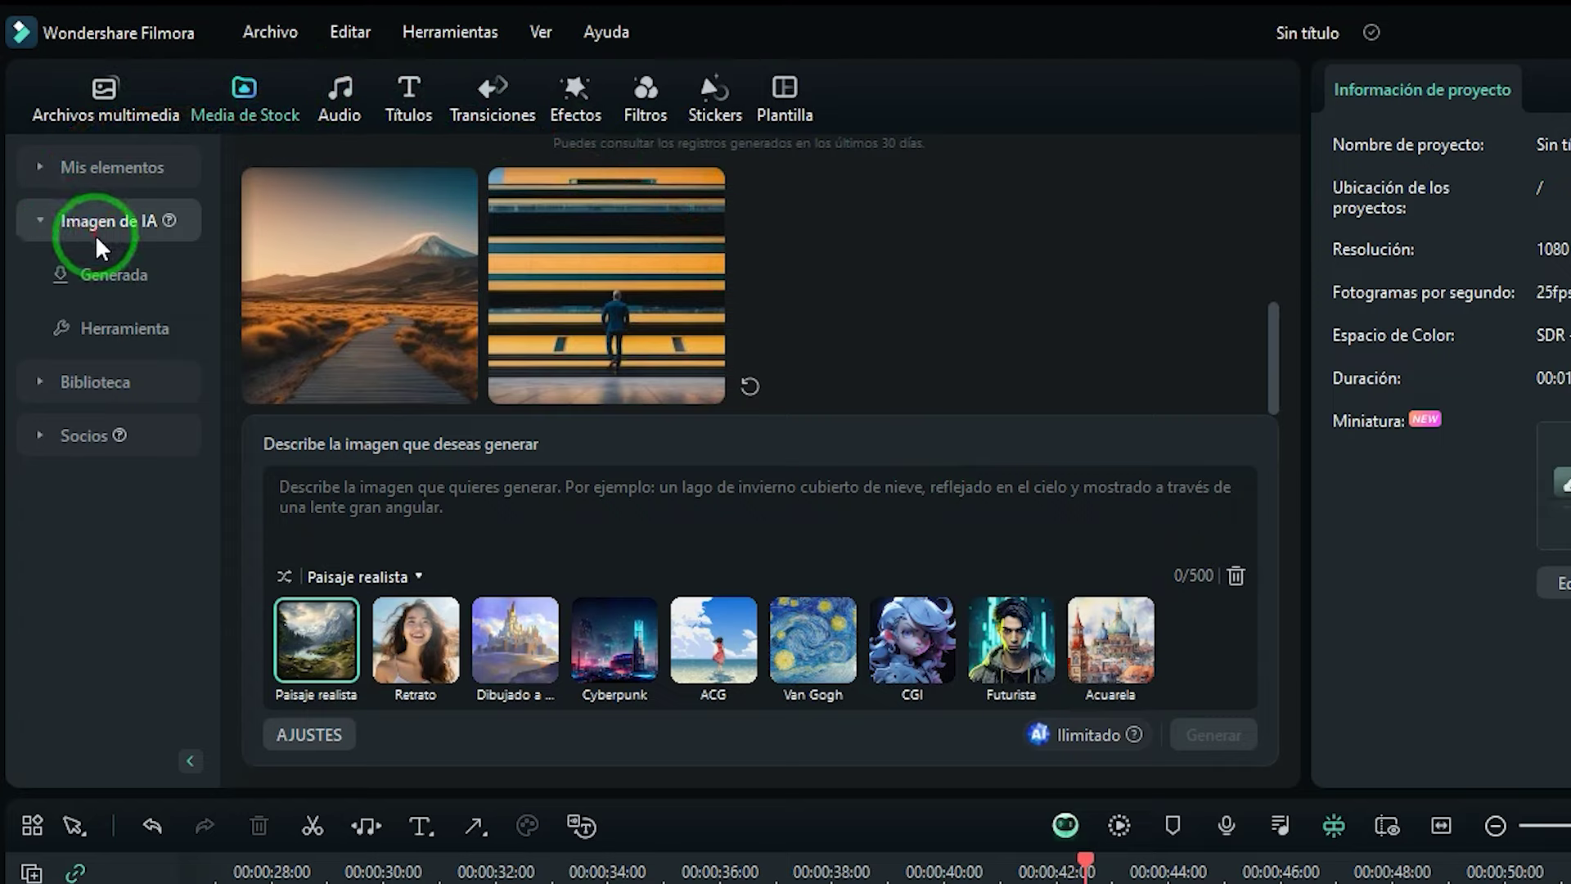
Generate an AI image from the prompt "una persona editando un video en su escritorio." in the Futurista style
left_click(95, 332)
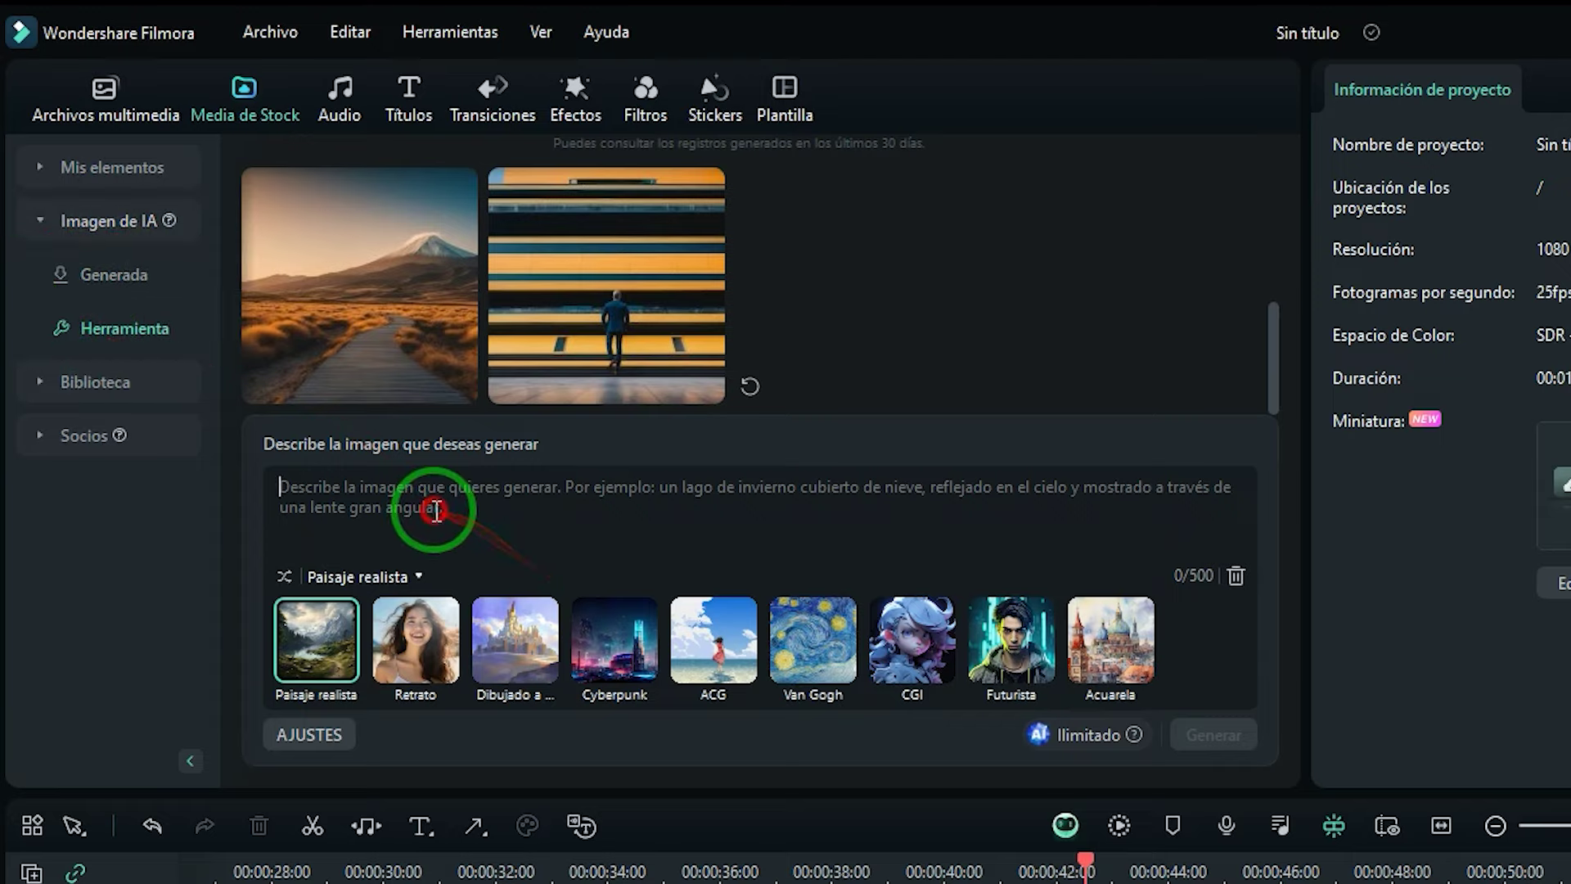
left_click(409, 492)
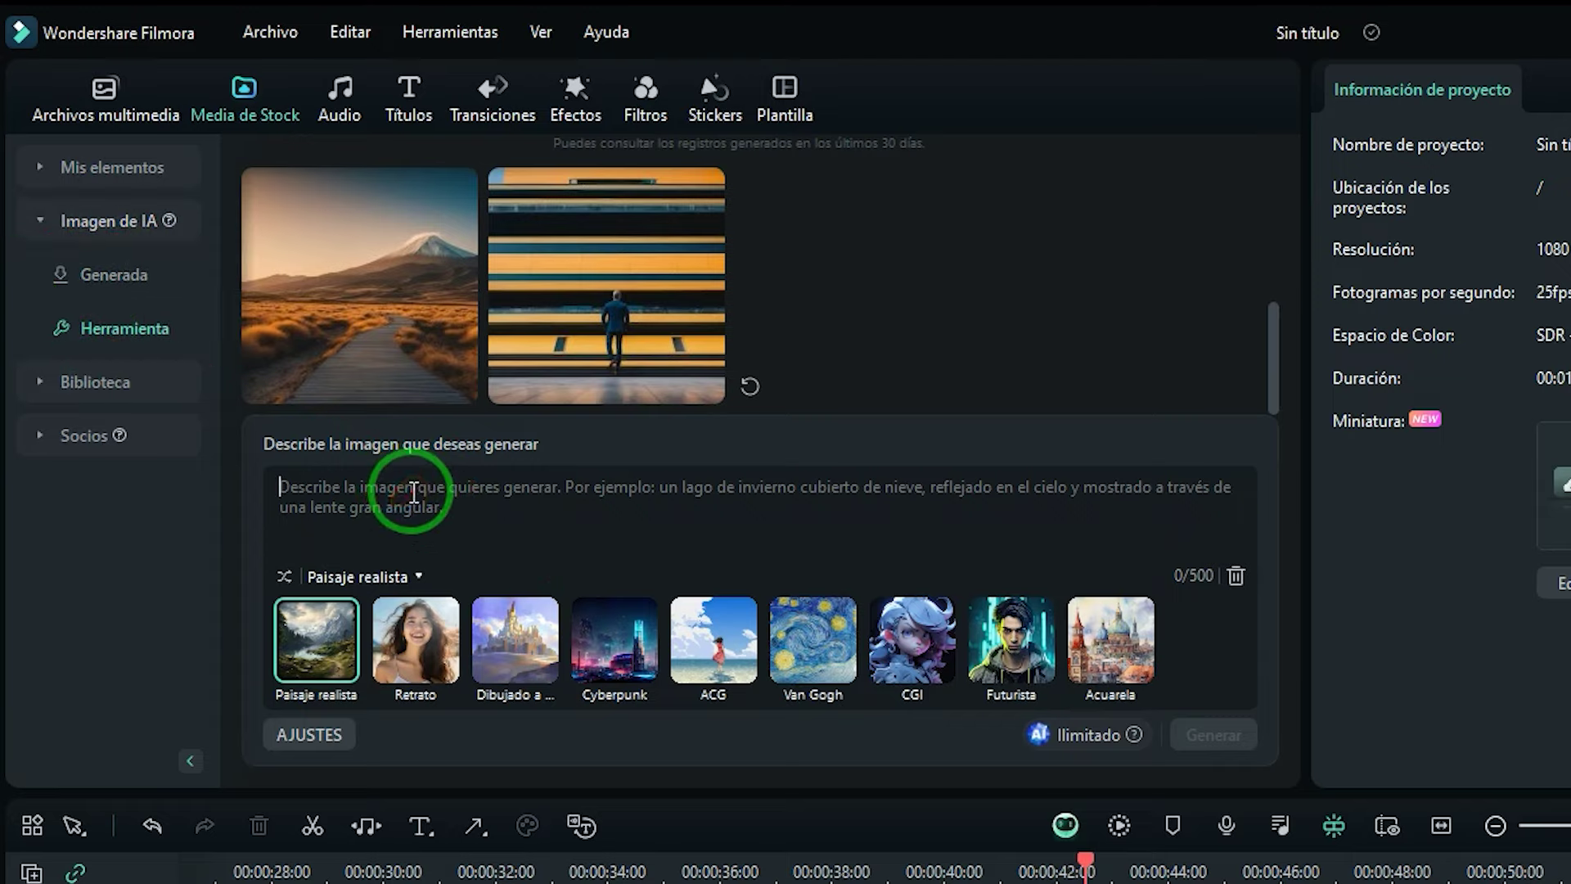
type("una persona editando un video en su escritorio.")
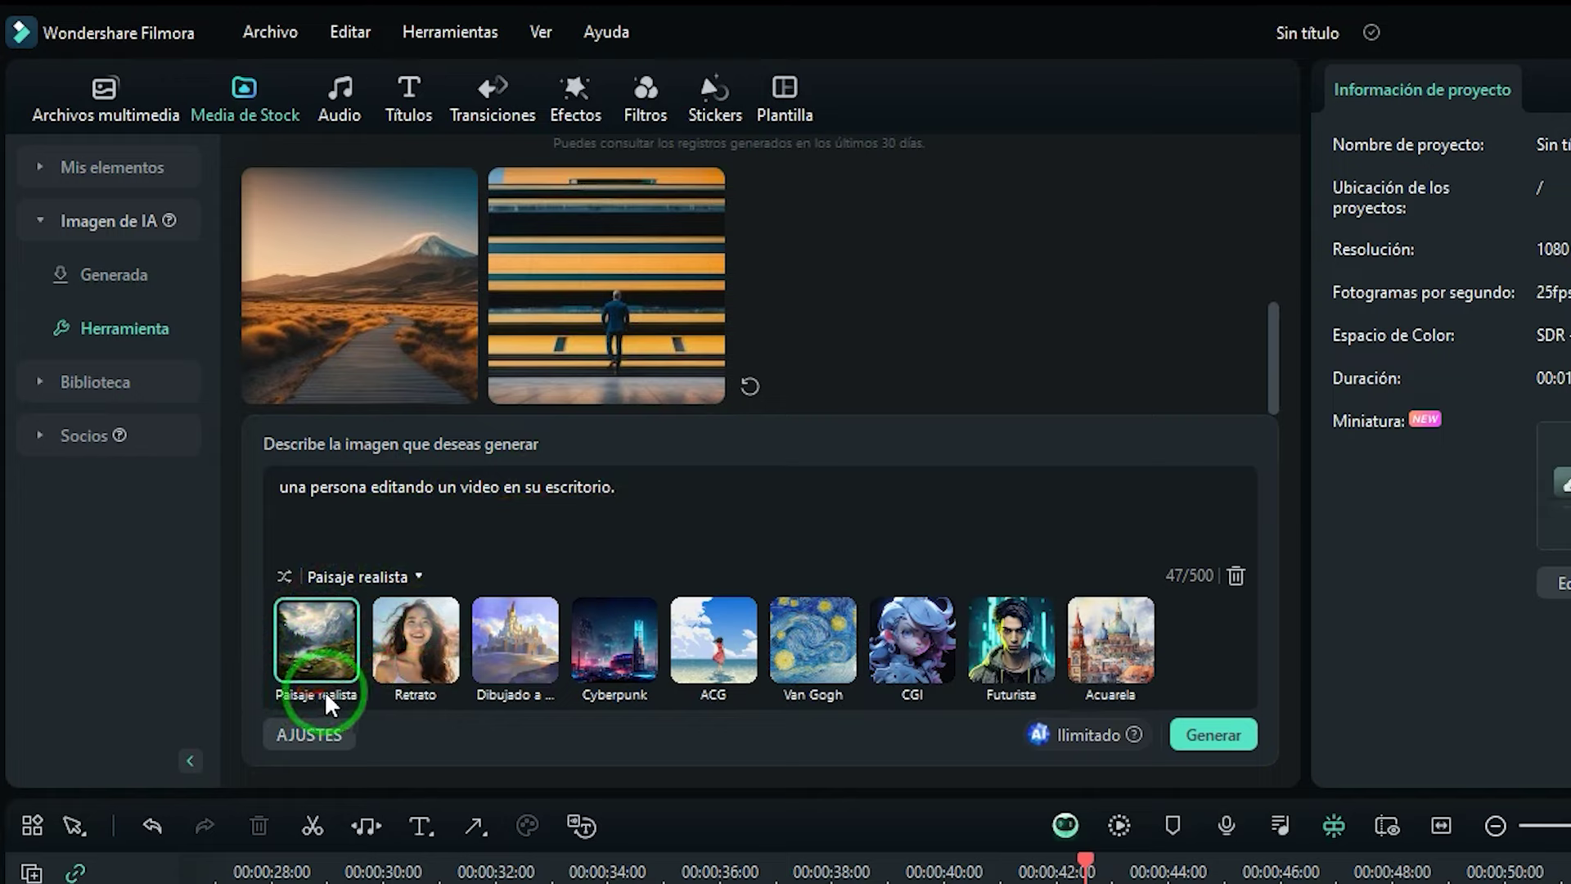
left_click(399, 657)
left_click(519, 637)
left_click(722, 628)
left_click(1018, 641)
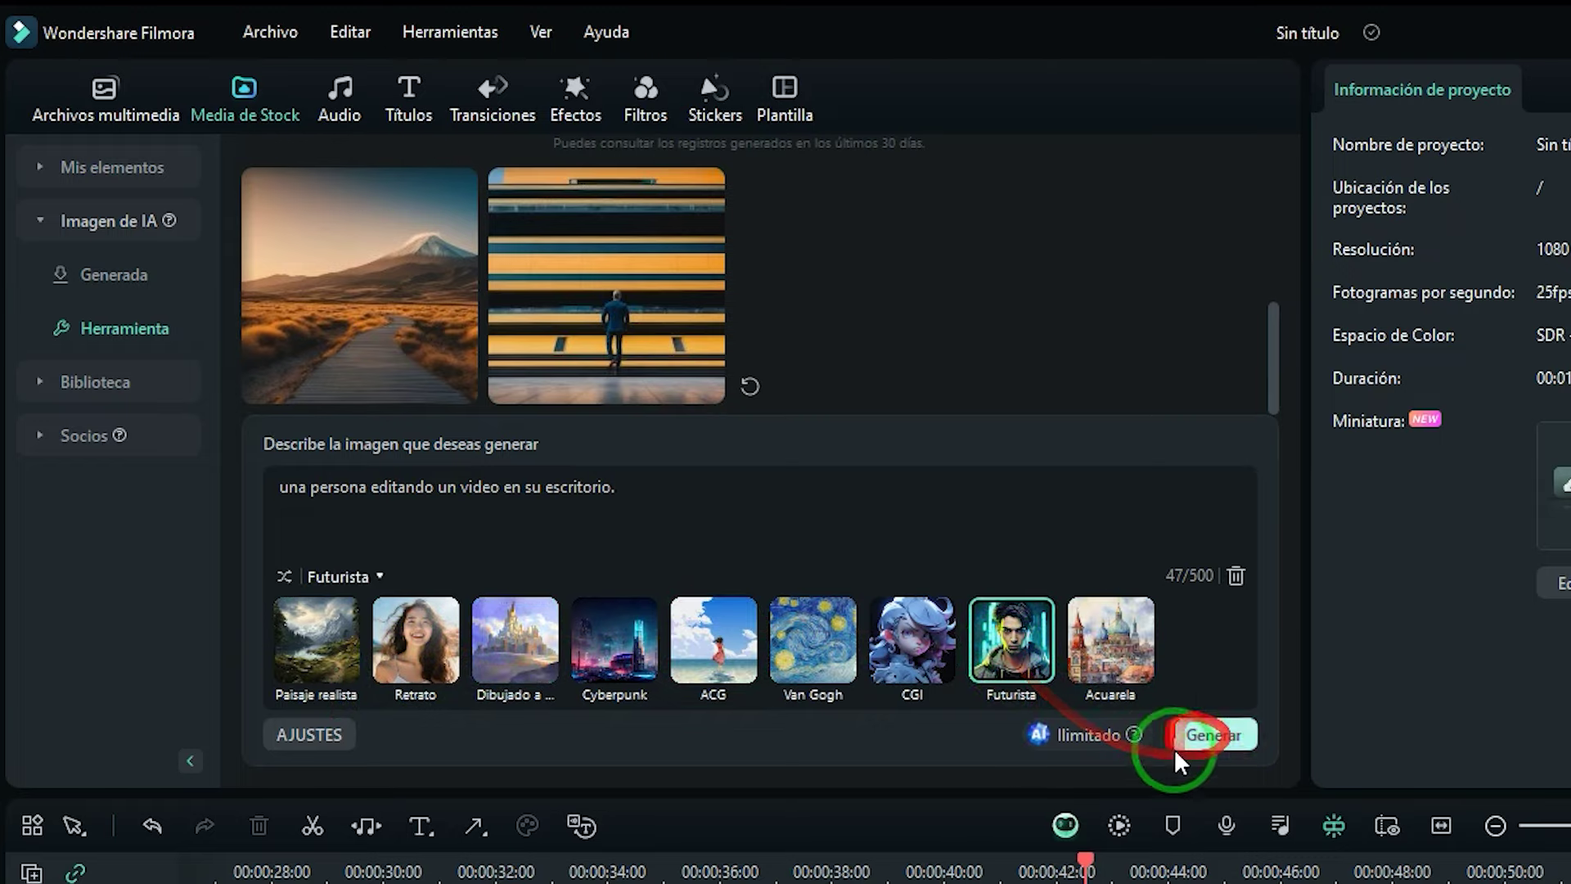
left_click(1213, 734)
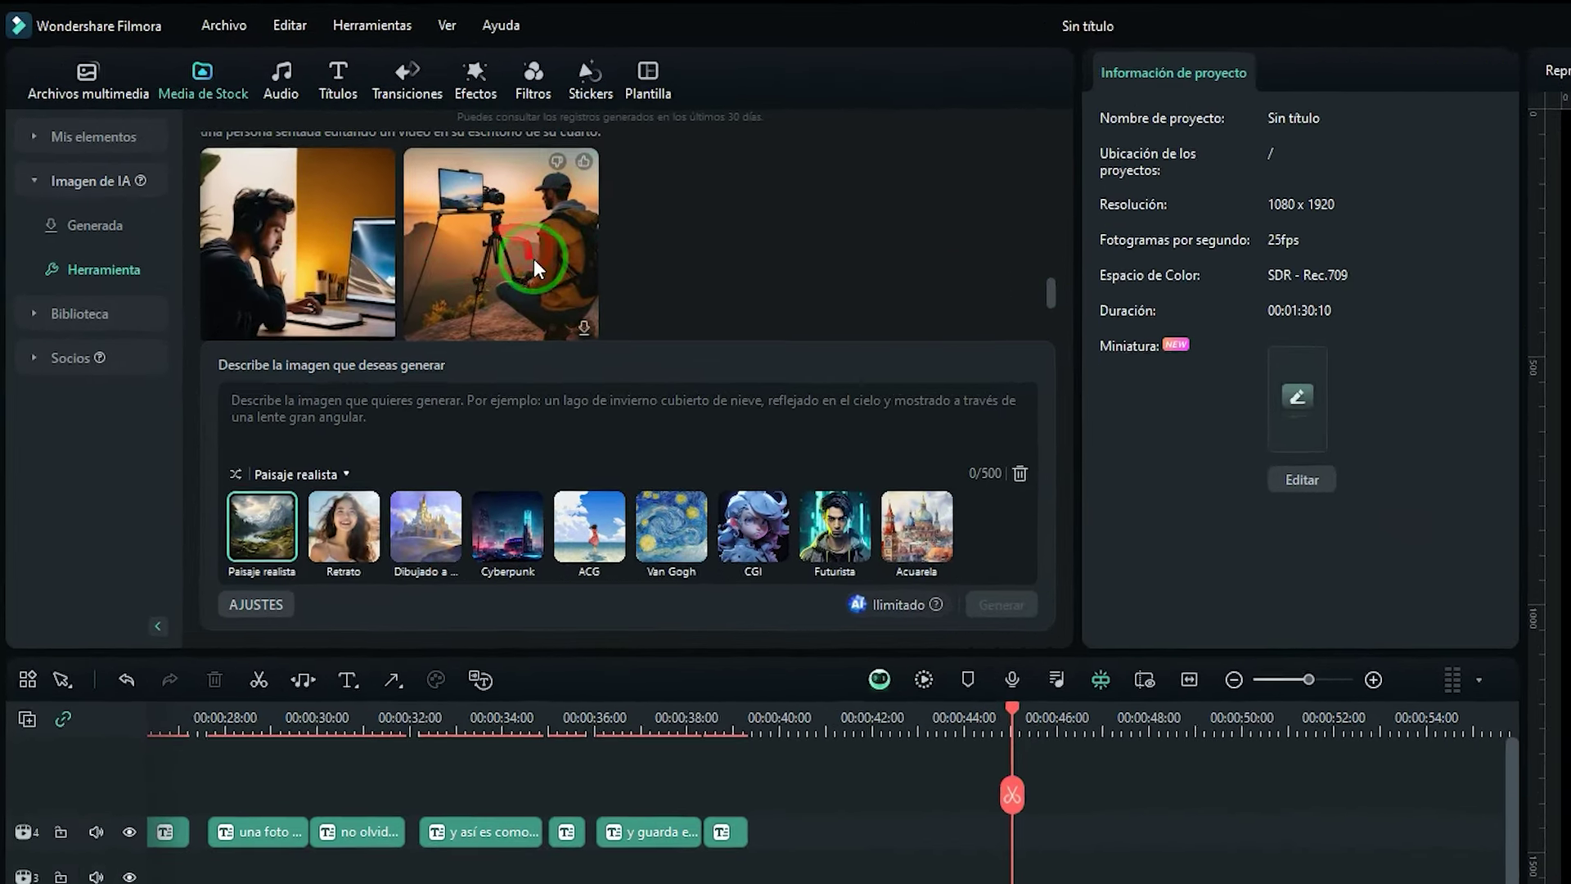
Add the generated image of a person editing at a desk after IMG_4291 on Video 1 and move the playhead to 00:00:46:05
scroll(916, 309, "down", 1)
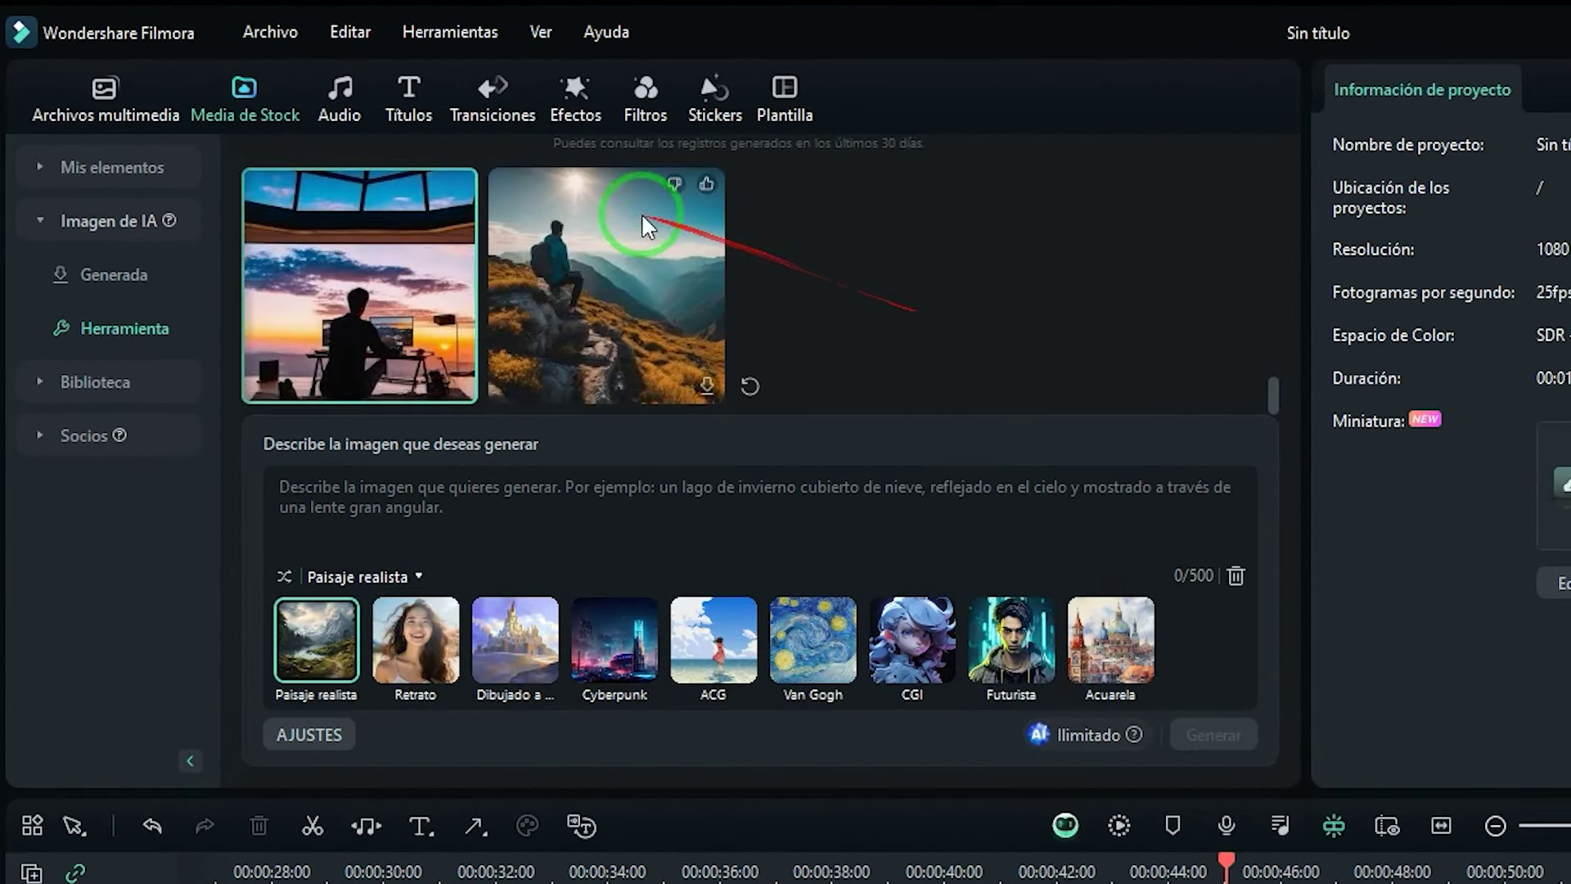
left_click_drag(444, 303, 757, 750)
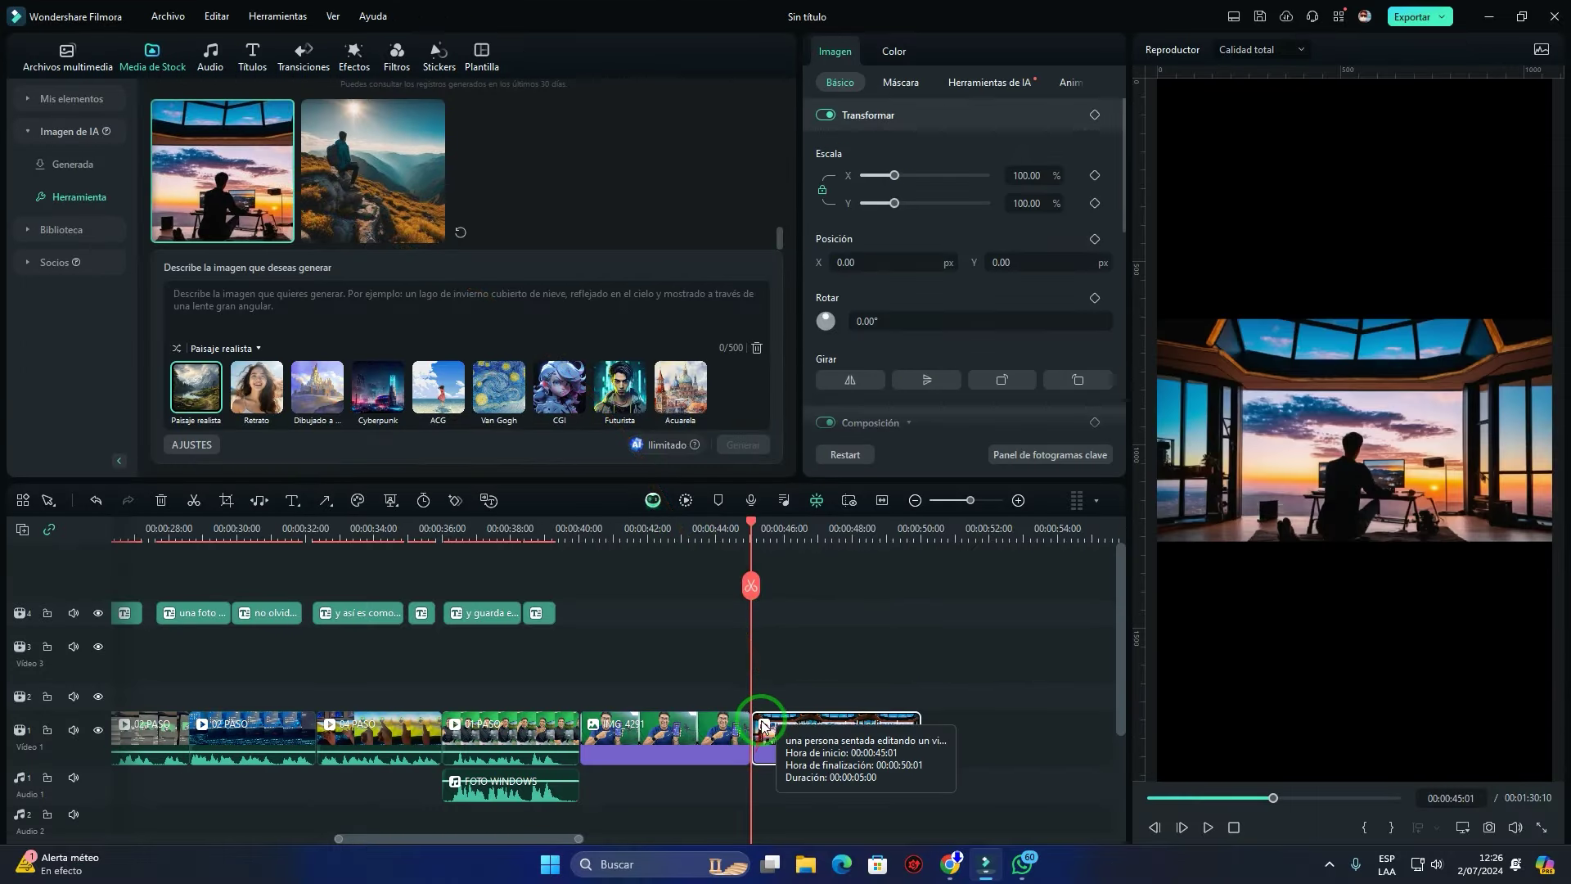
left_click_drag(762, 530, 799, 548)
Enlarge the AI-generated image to 192.72% and move it to X -102.82 px, Y 46.94 px in the preview
left_click(859, 741)
left_click_drag(1156, 541, 1122, 659)
left_click_drag(1413, 410, 1368, 419)
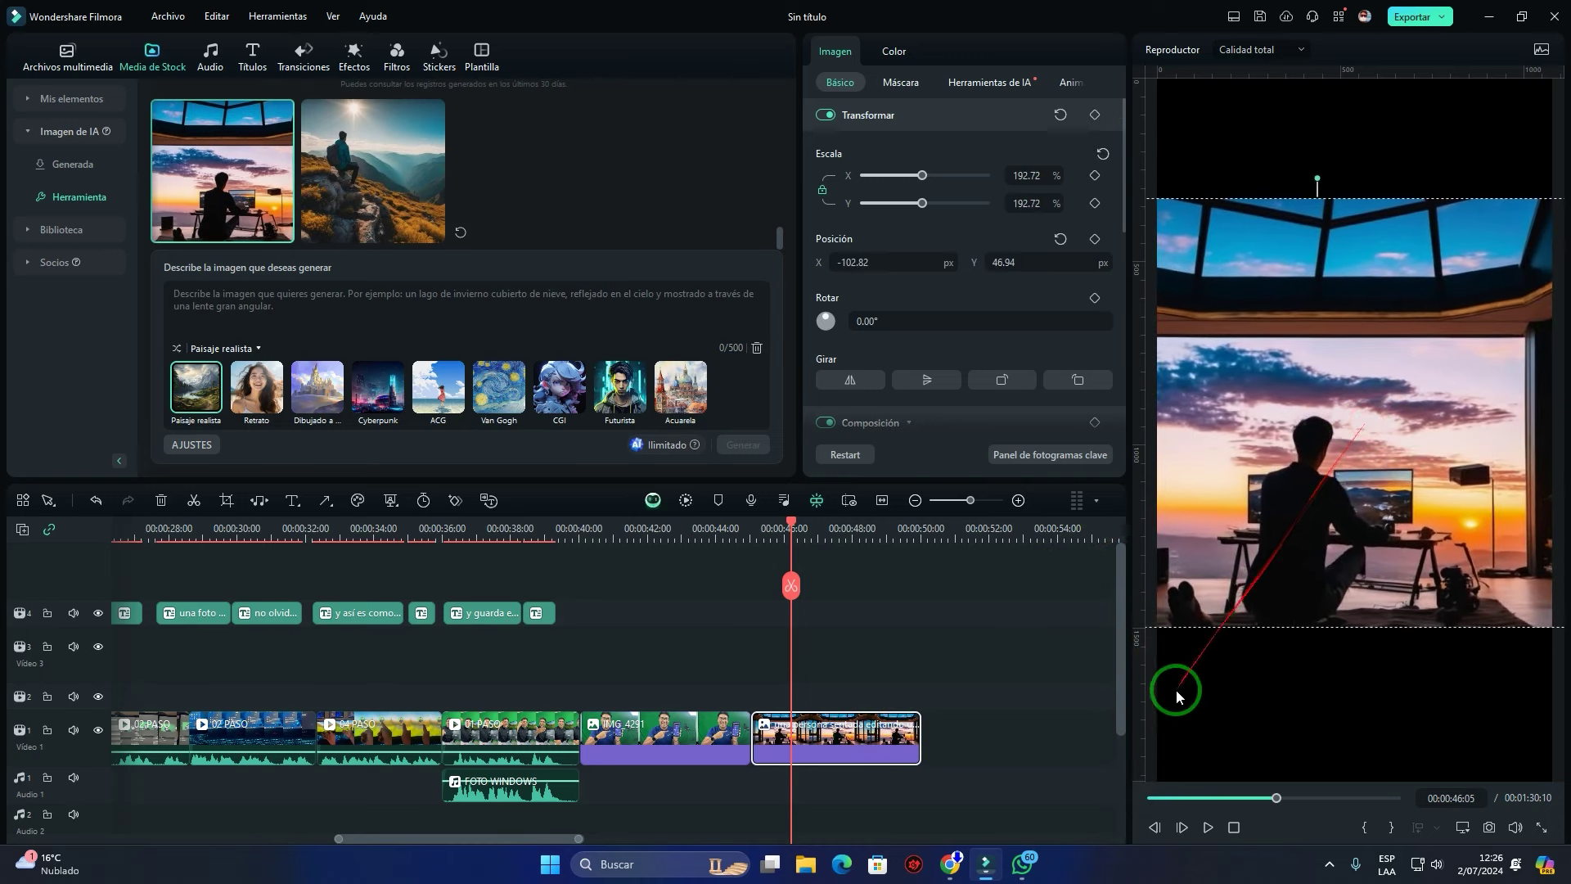
left_click(1325, 463)
left_click(1282, 656)
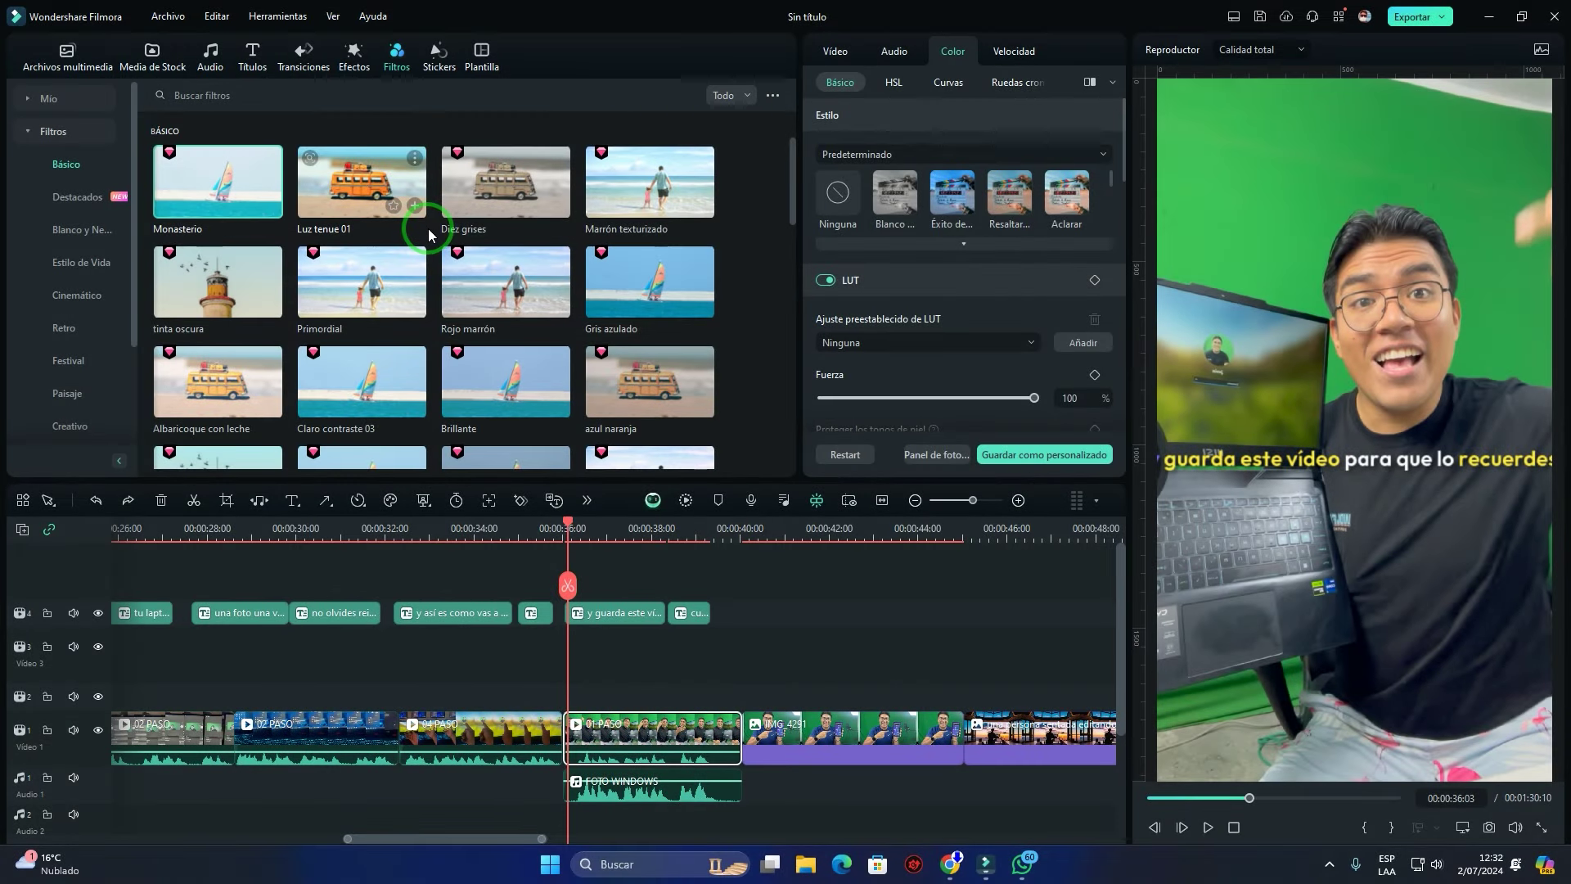
Browse the filters in the Básico category
left_click(405, 76)
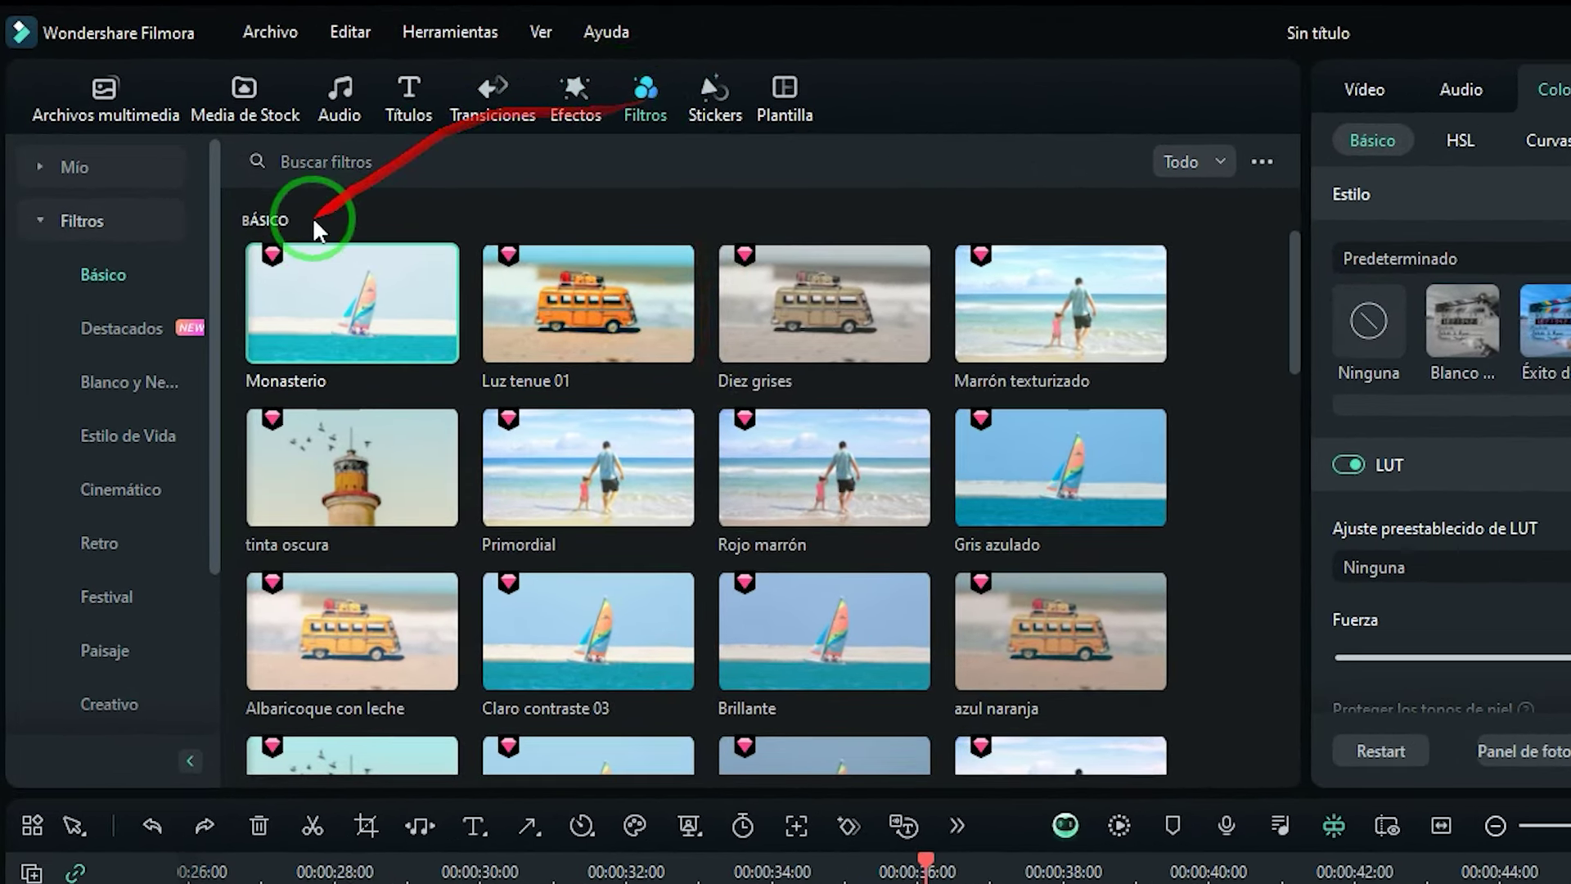
left_click(221, 223)
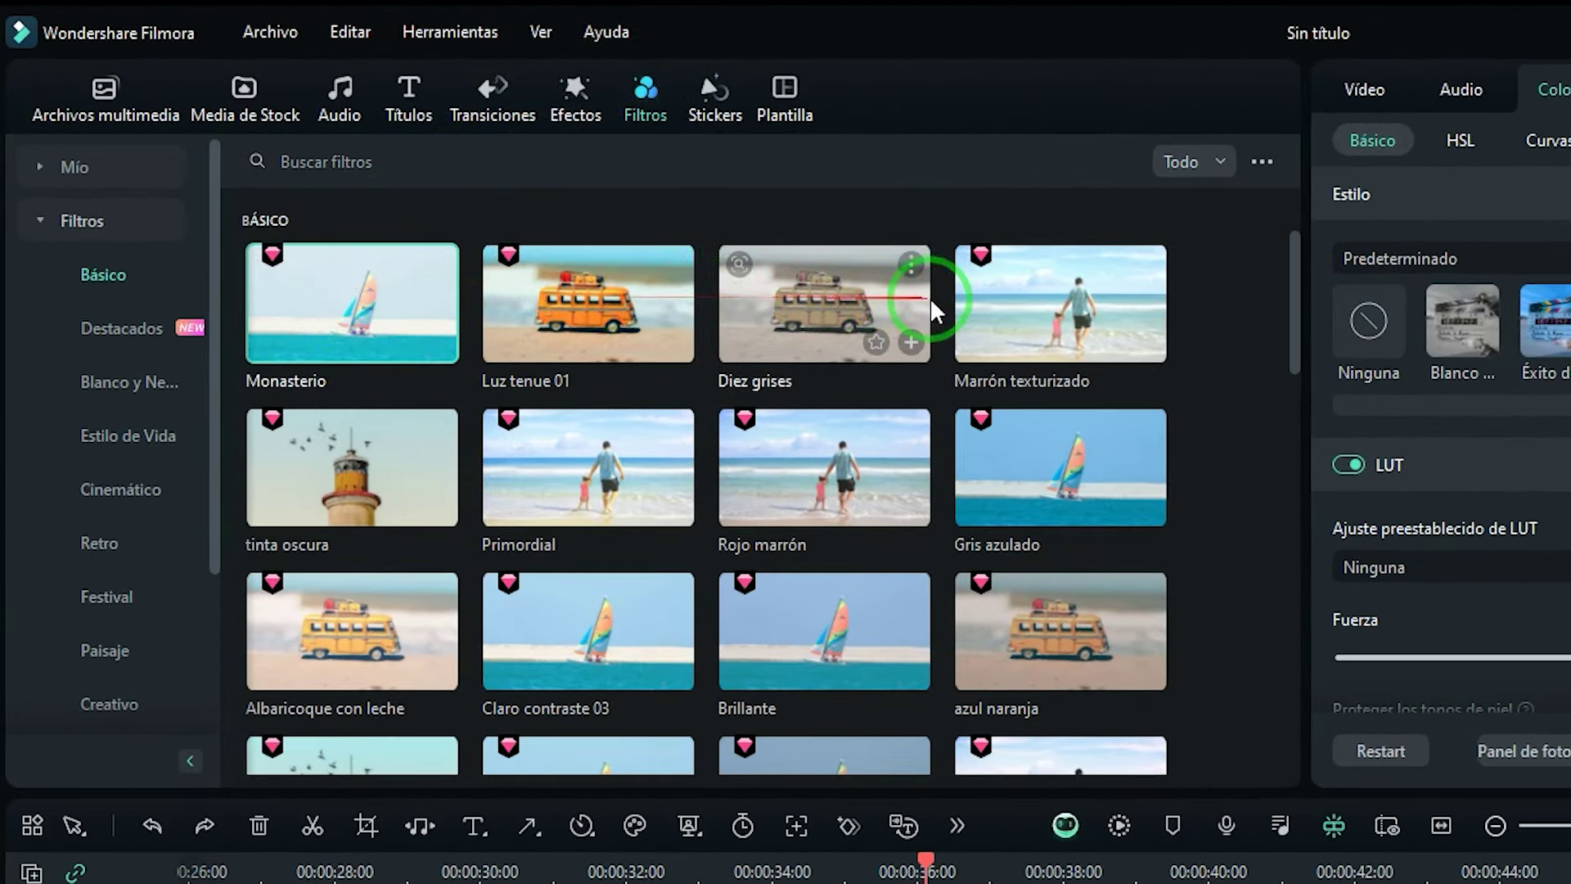
scroll(940, 330, "down", 2)
scroll(939, 331, "down", 6)
scroll(654, 474, "down", 7)
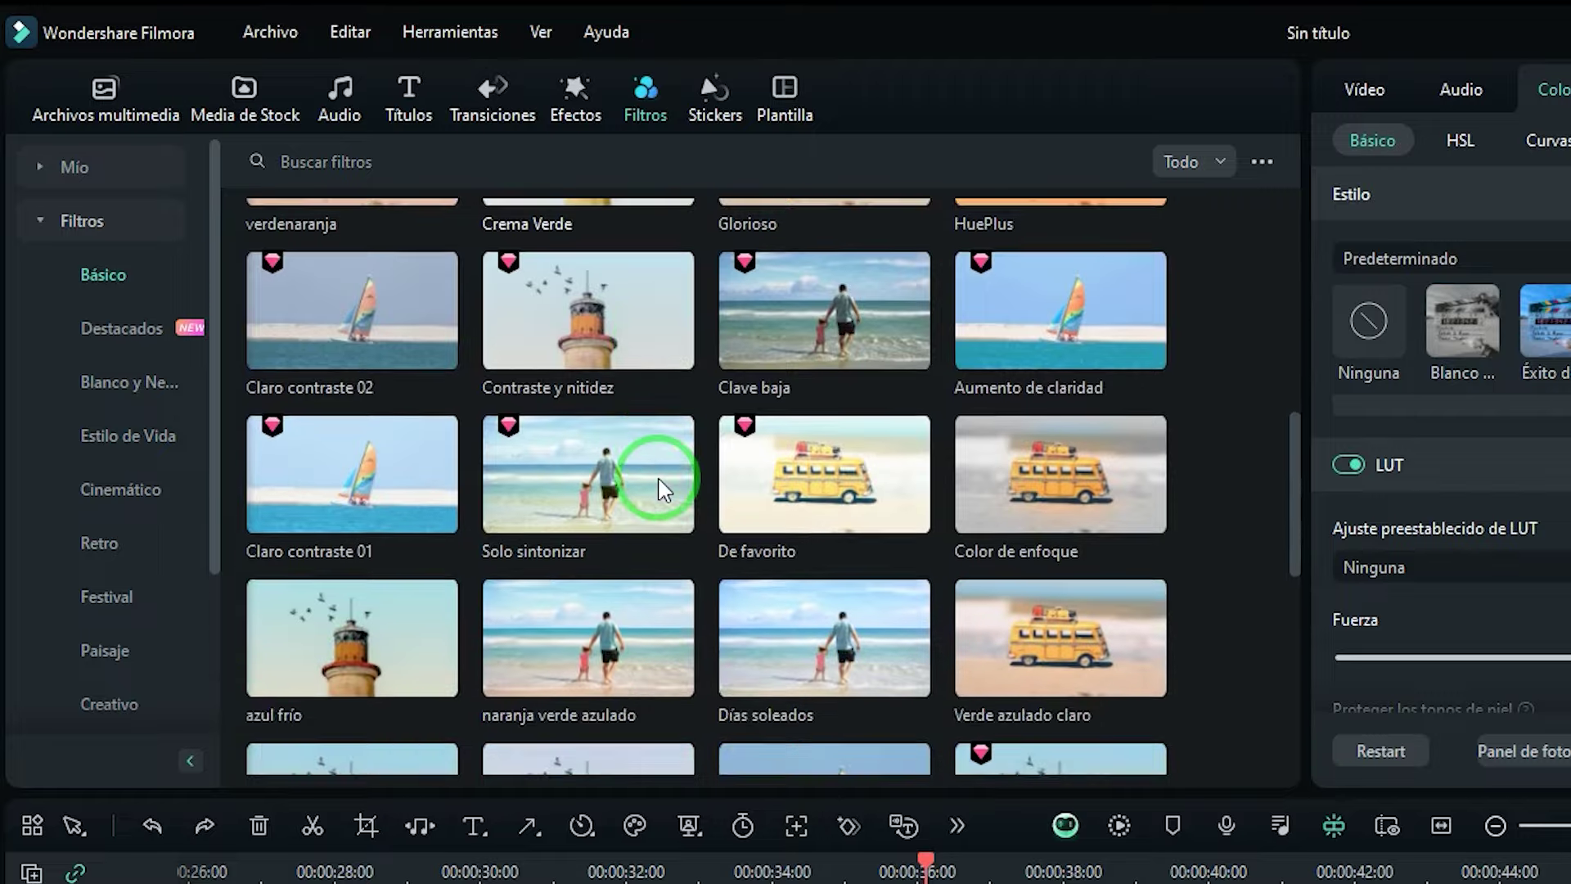
scroll(818, 532, "down", 3)
scroll(736, 491, "up", 12)
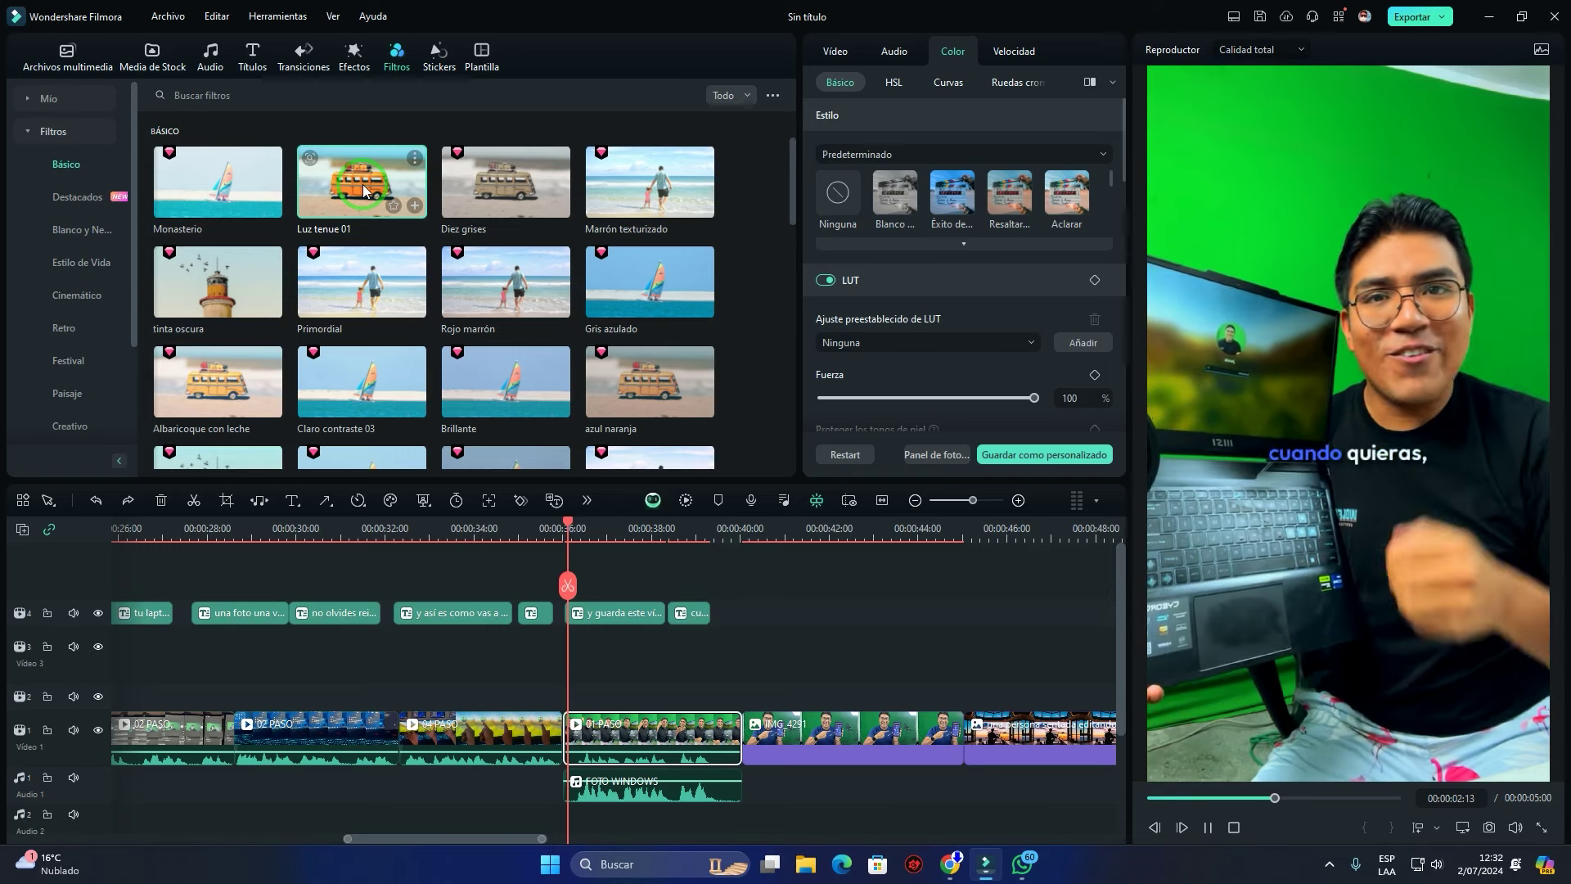
Preview the Luz tenue 01, Diez grises and tinta oscura filters on the video
left_click(361, 184)
mouse_move(362, 184)
left_mouse_down()
mouse_move(1355, 532)
mouse_move(1383, 328)
mouse_move(1367, 341)
left_mouse_up()
left_click_drag(1155, 336, 491, 183)
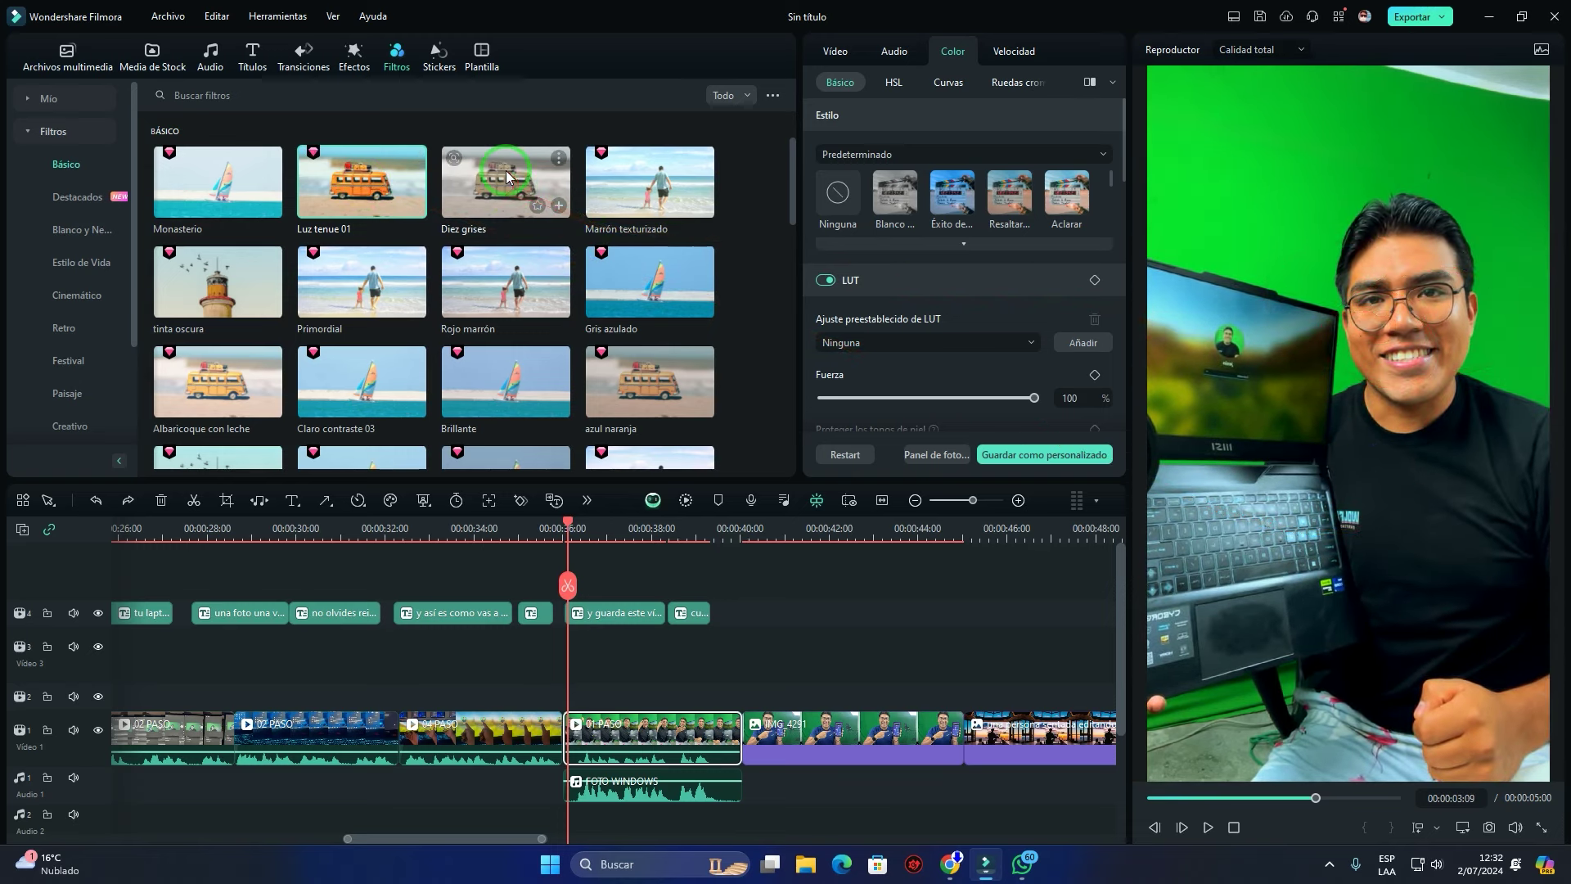
left_click(506, 176)
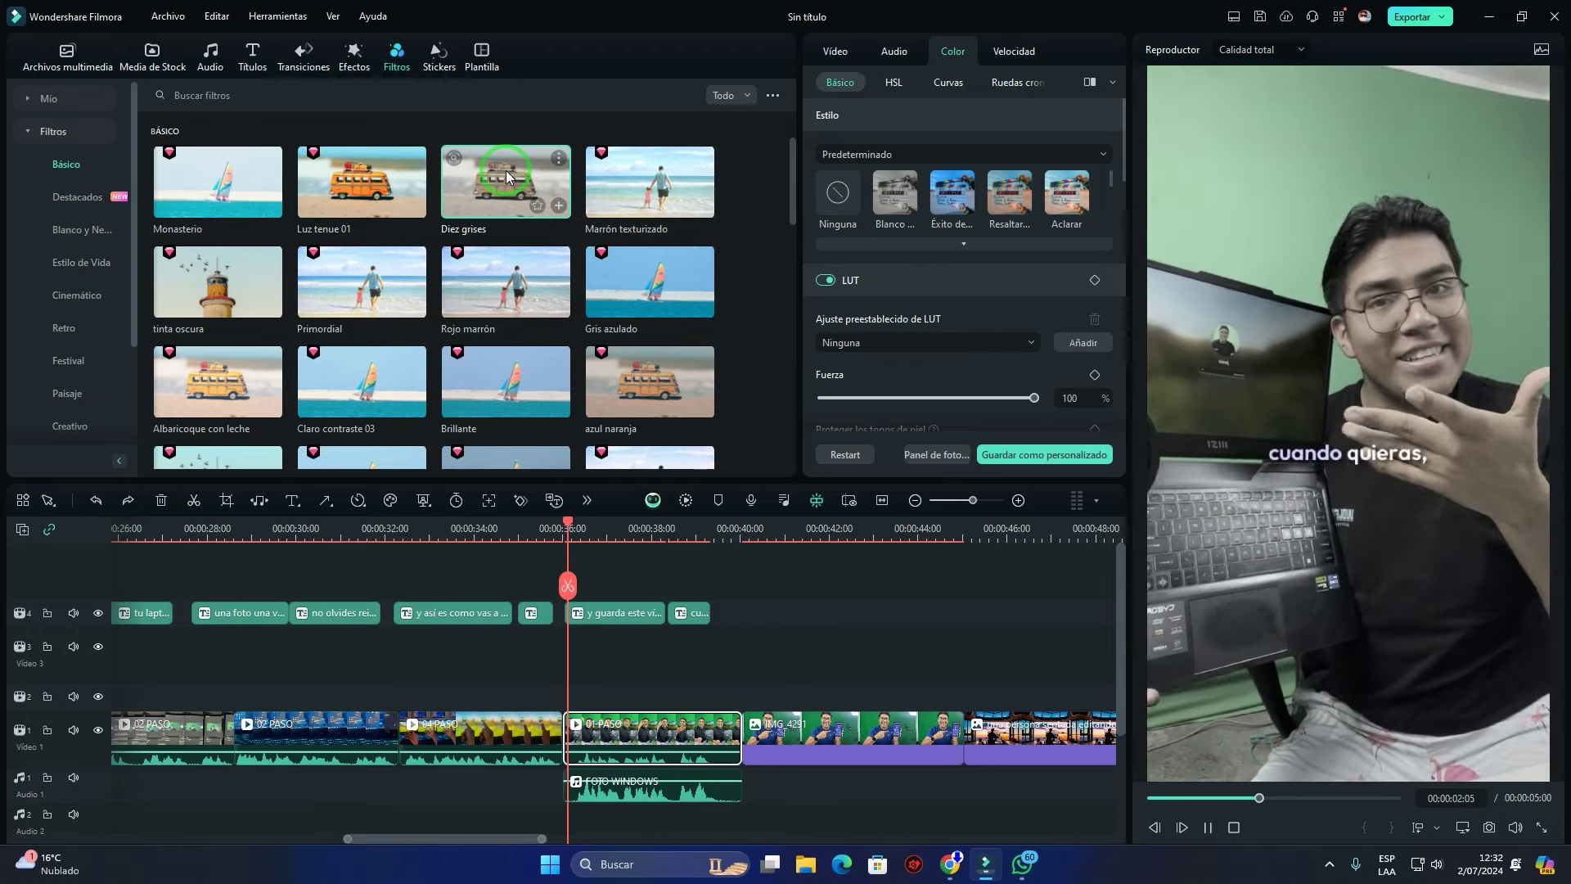
mouse_move(454, 260)
left_mouse_down()
mouse_move(211, 302)
mouse_move(254, 308)
mouse_move(326, 275)
mouse_move(463, 261)
mouse_move(521, 300)
mouse_move(417, 320)
mouse_move(425, 335)
mouse_move(233, 288)
left_mouse_up()
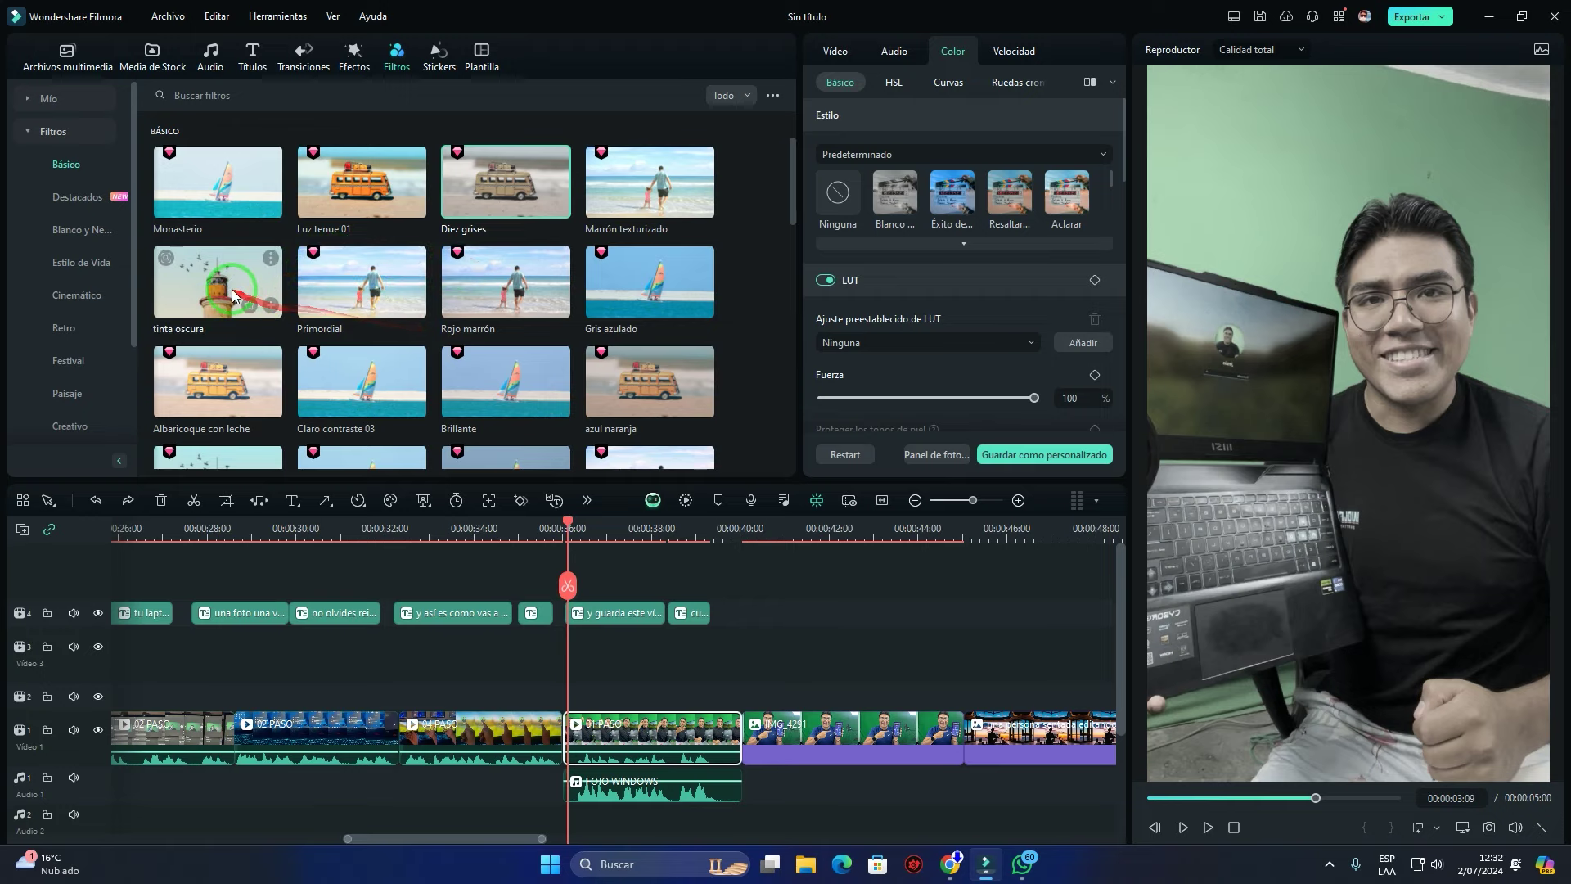
left_click(229, 280)
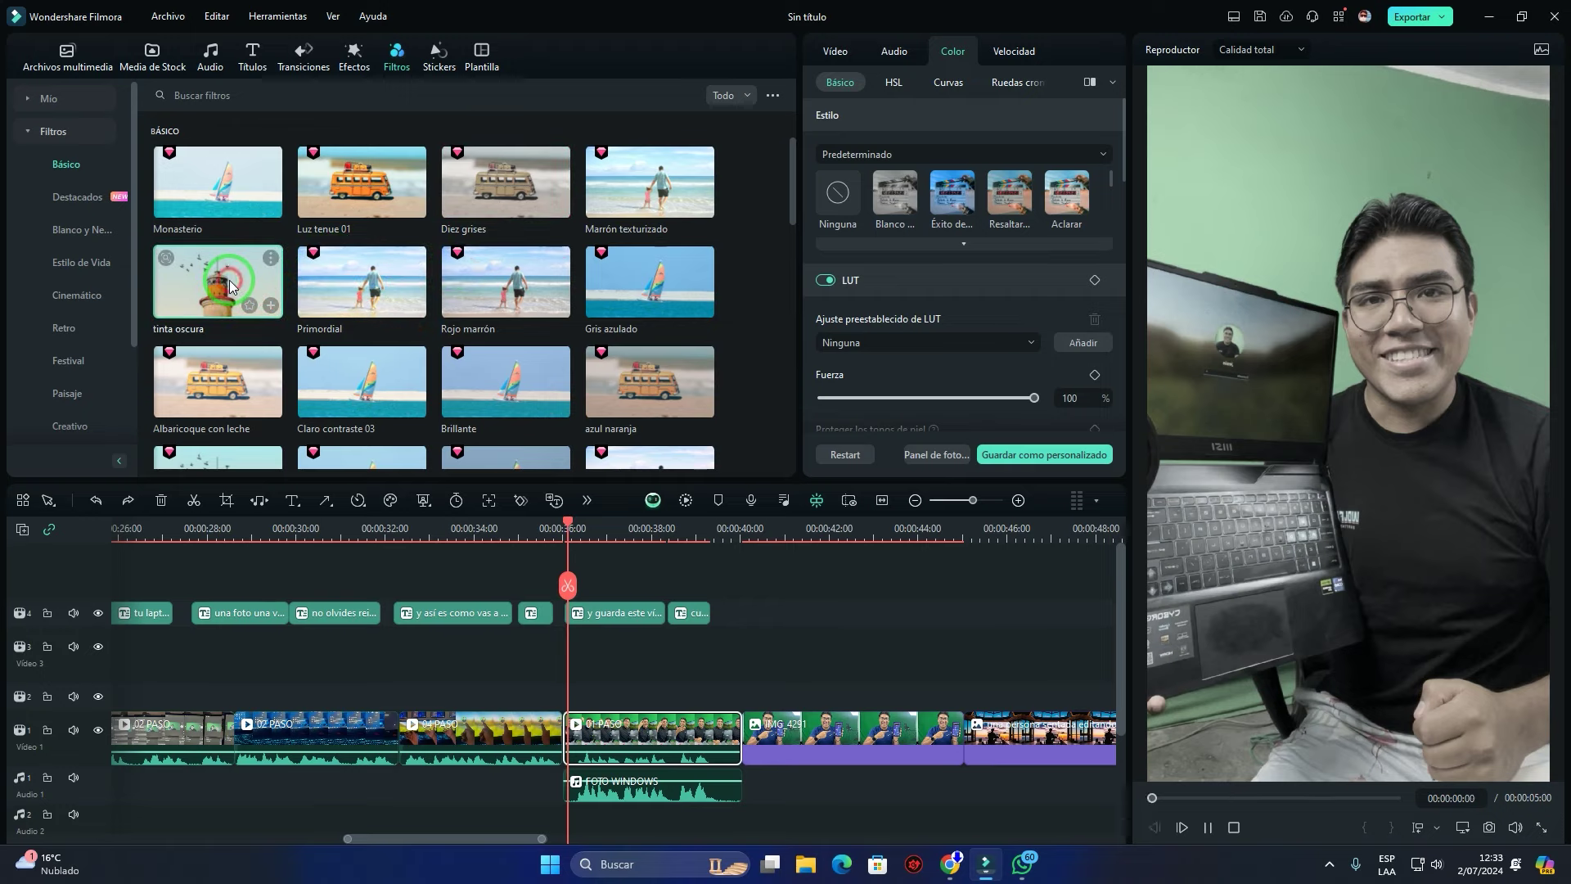
left_click_drag(229, 280, 864, 331)
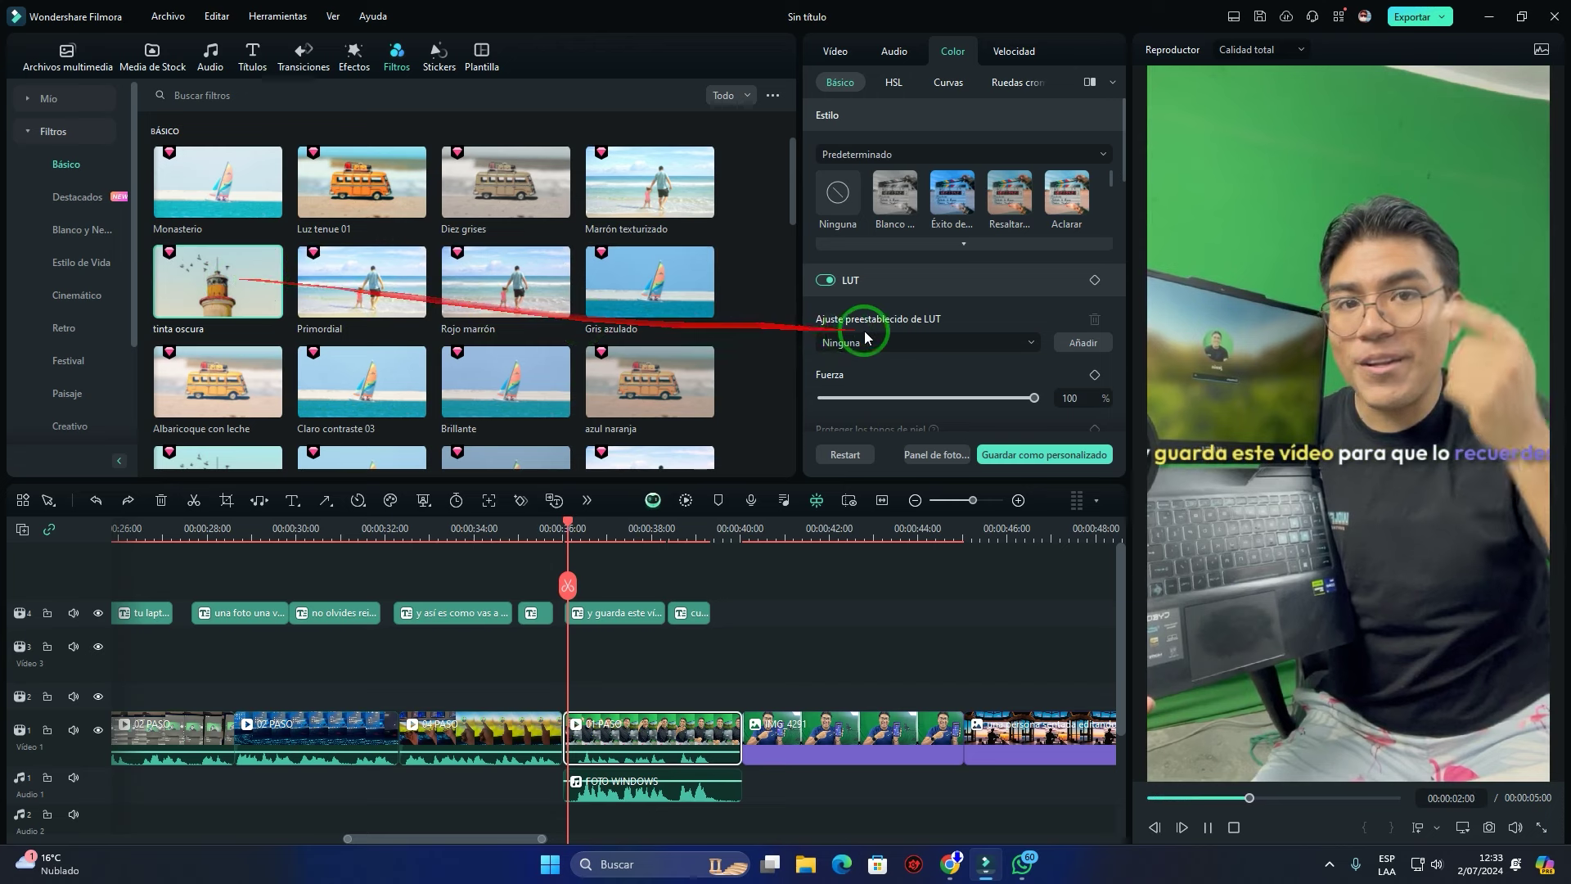
Select the last 01 PASO clip and examine its basic colour styles and LUT presets, previewing SLog 709 Cinematic without applying it
left_click(622, 689)
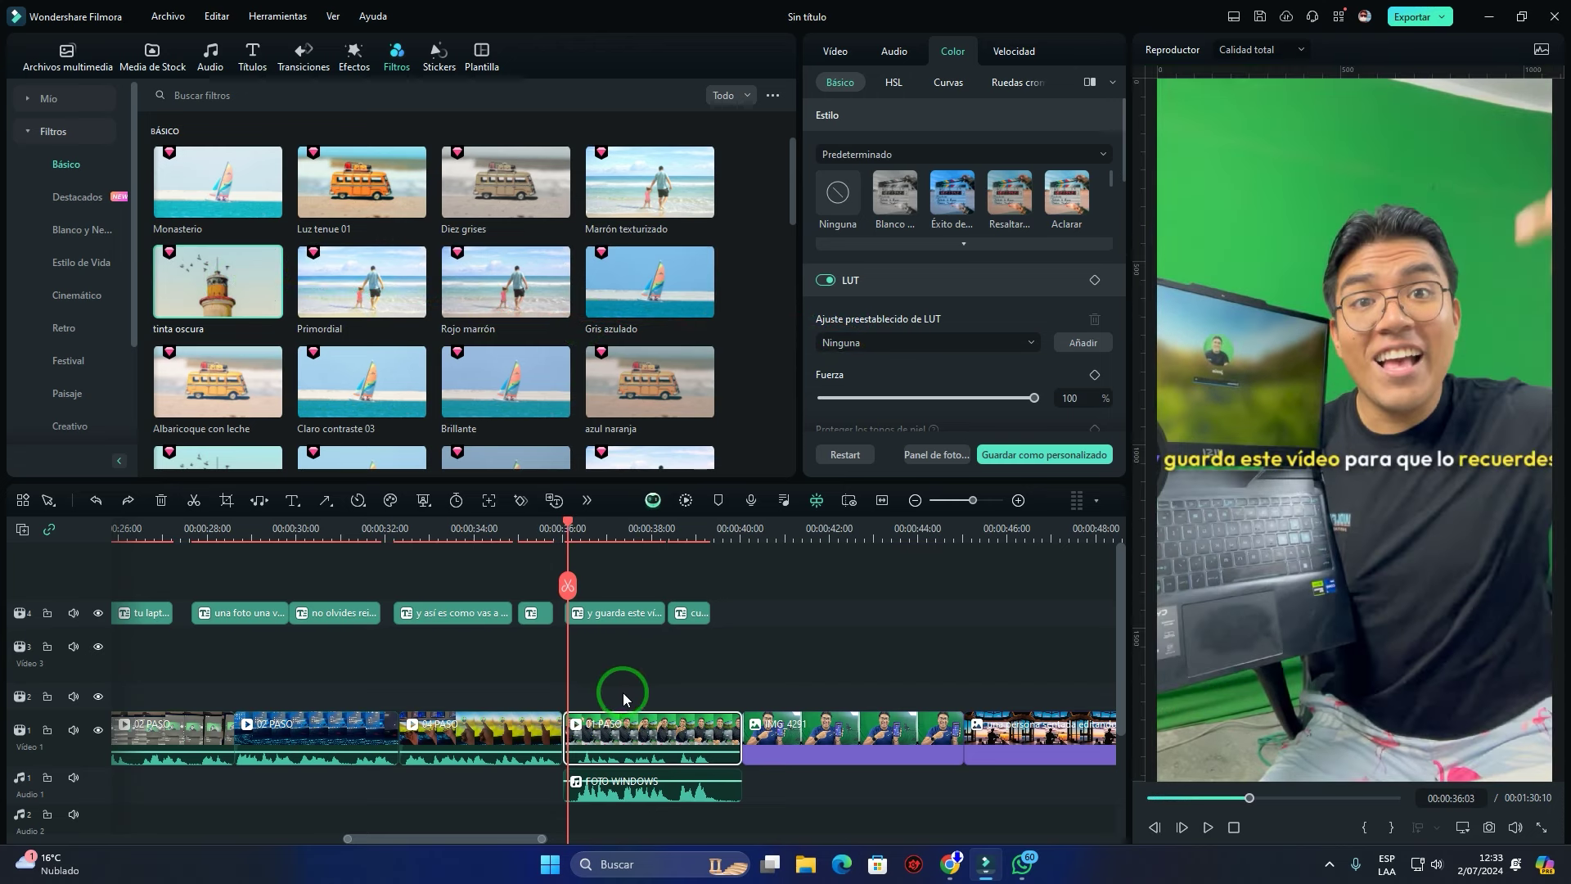
left_click(638, 736)
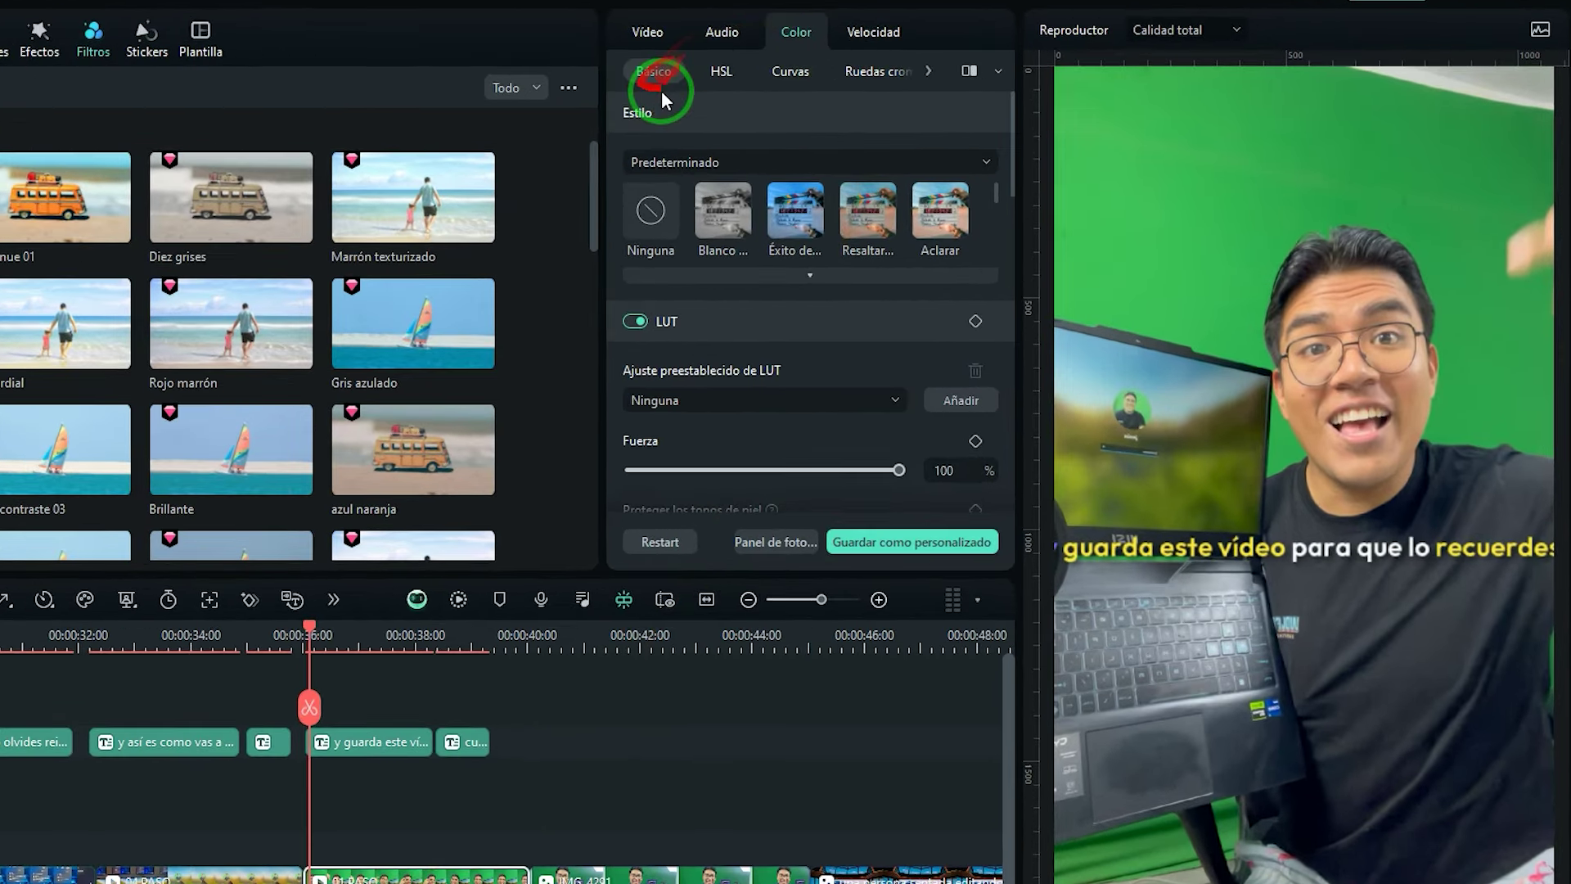
left_click(840, 85)
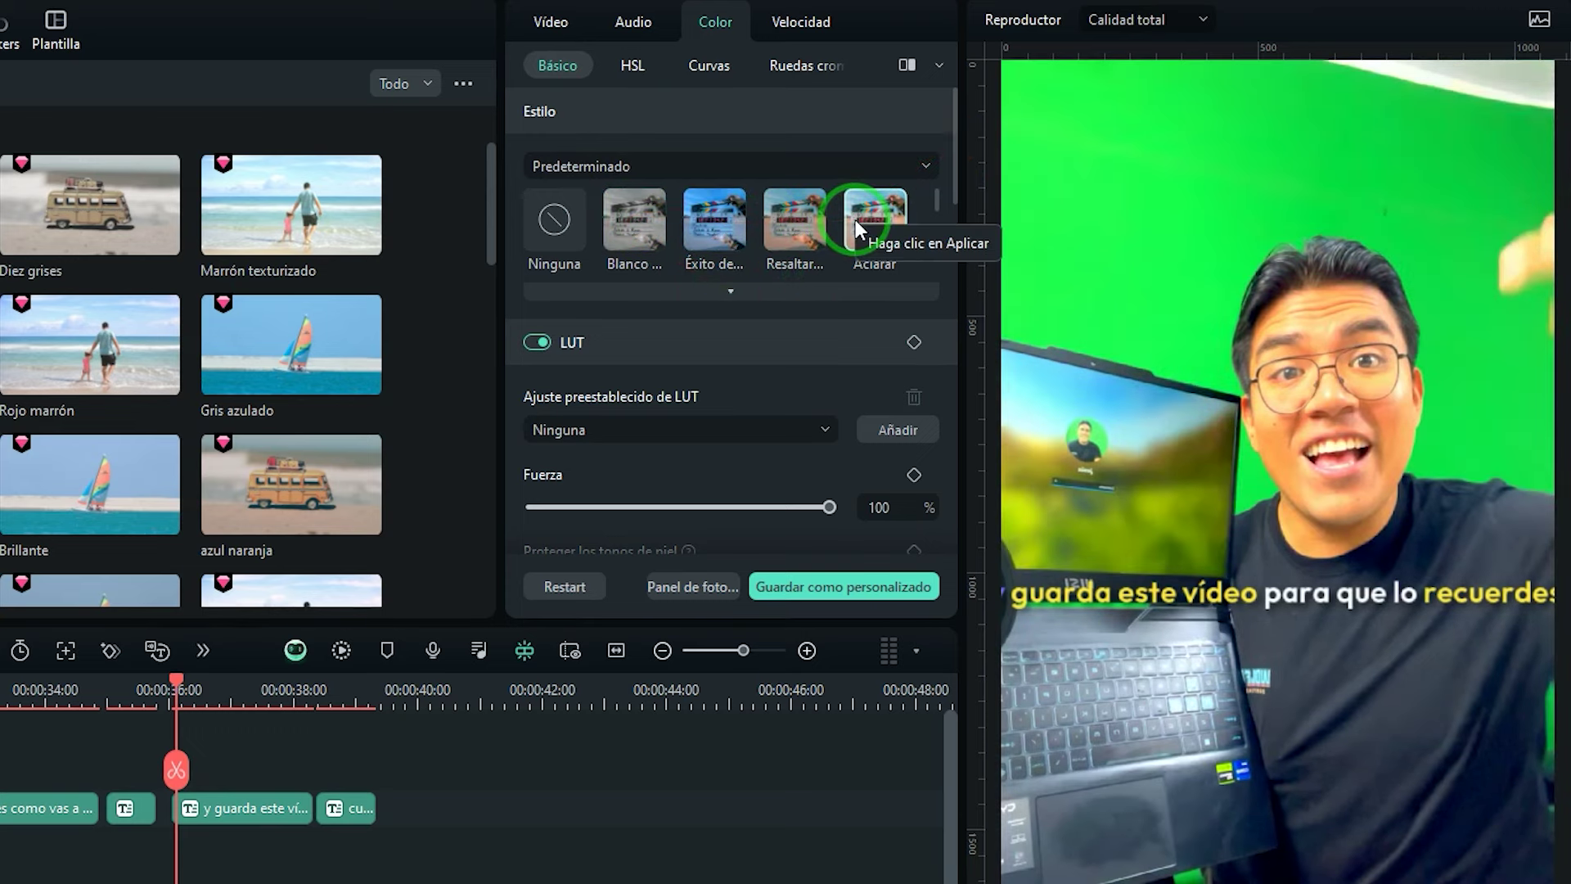
left_click_drag(954, 145, 954, 183)
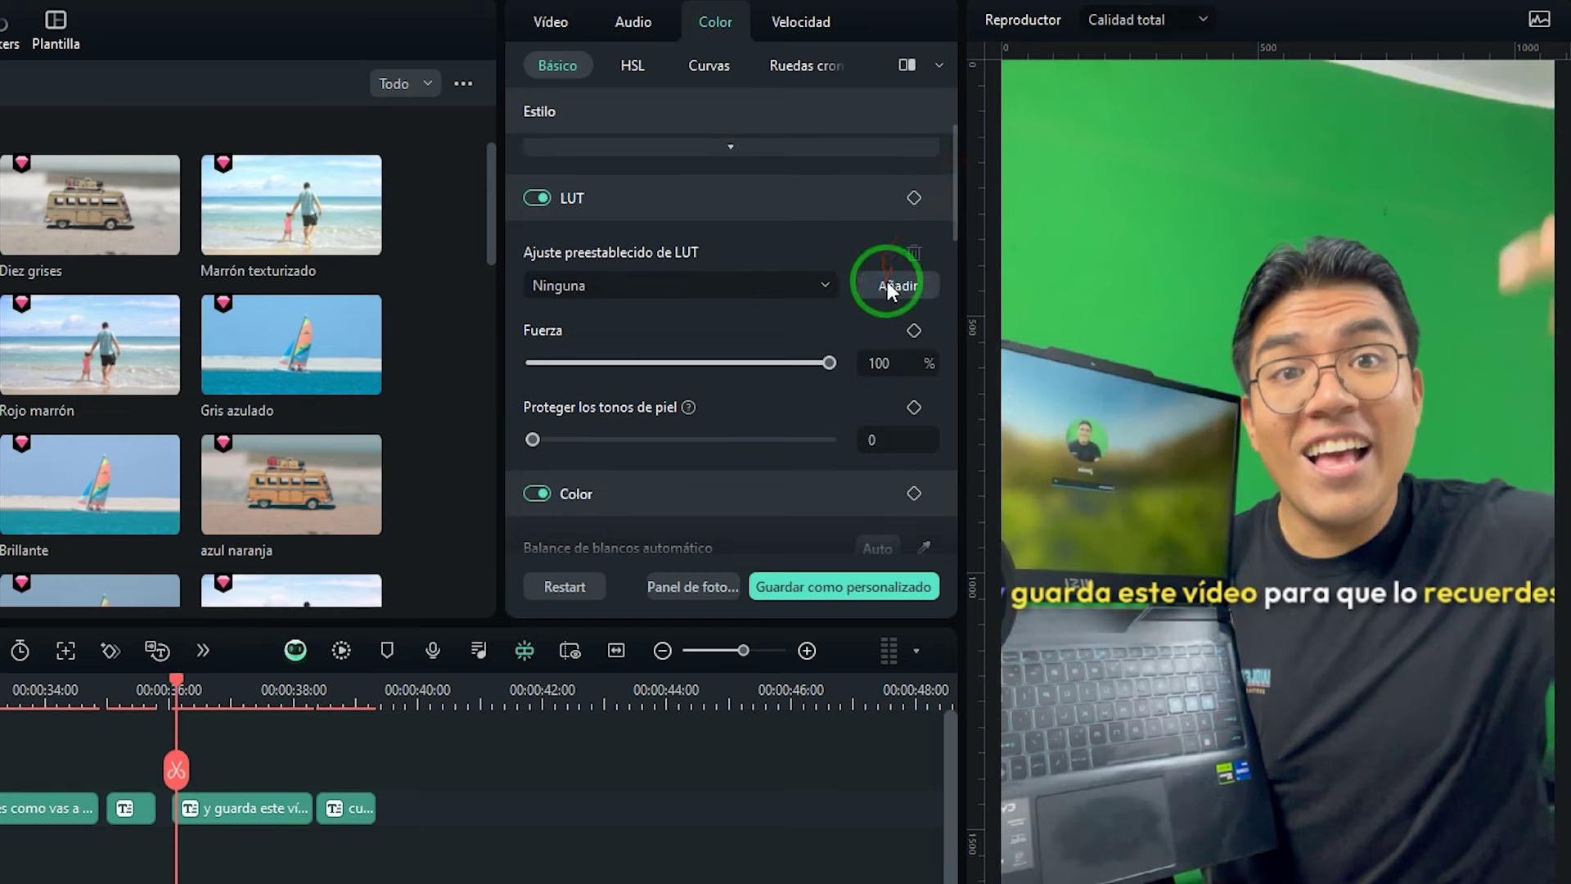
left_click(827, 283)
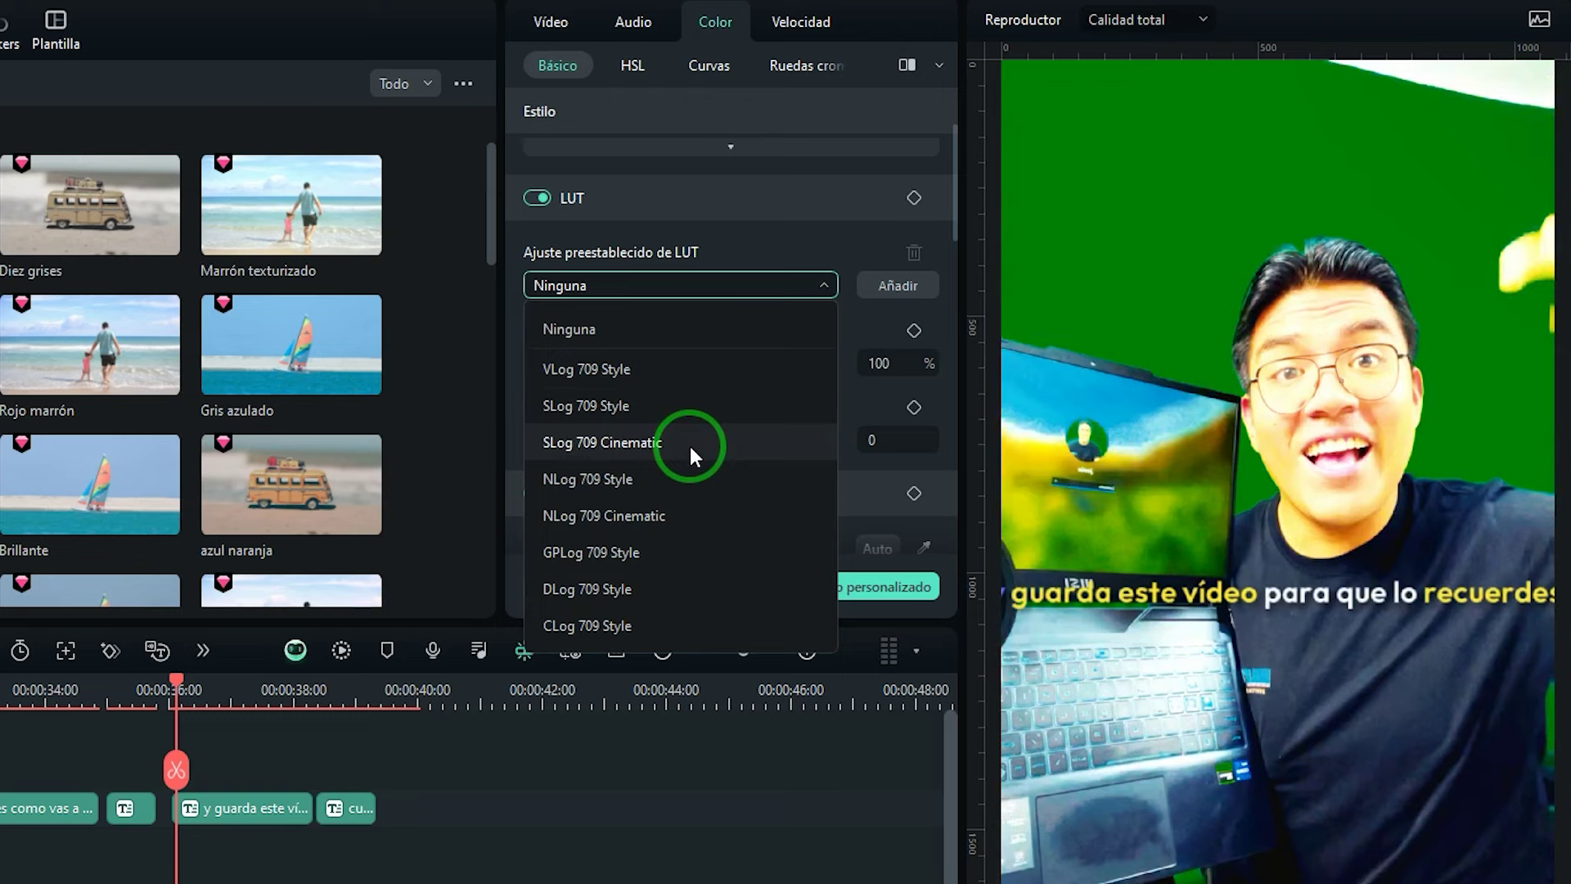
left_click(875, 400)
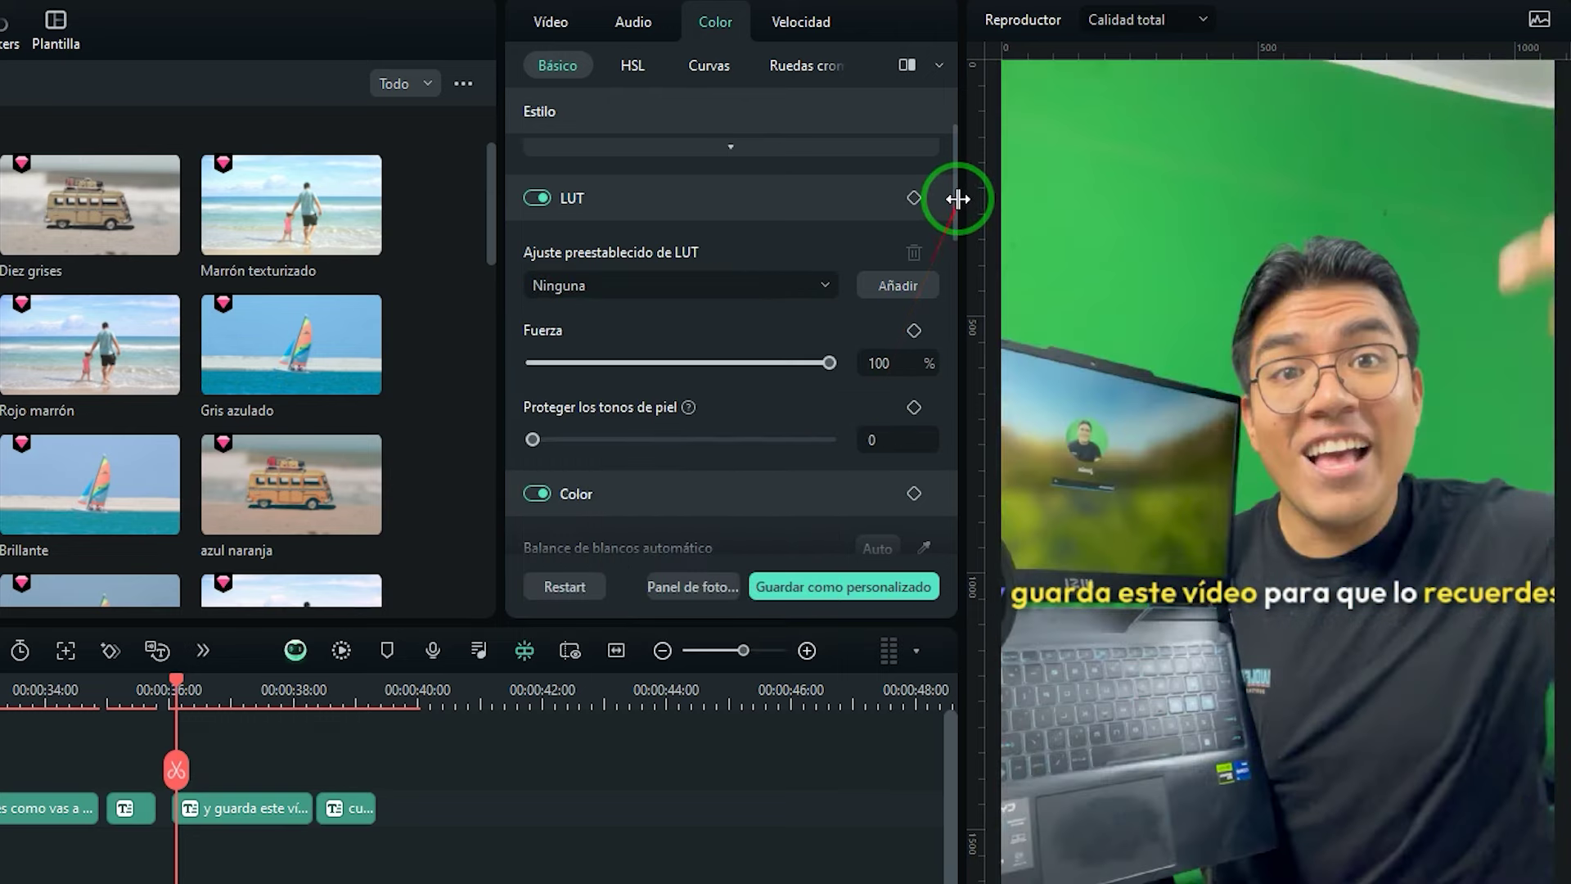
Set the 01 PASO clip's colour temperature to 49.00, tint to 10.00, intensity to 9.00 and saturation to 4.00
left_click_drag(955, 203, 953, 282)
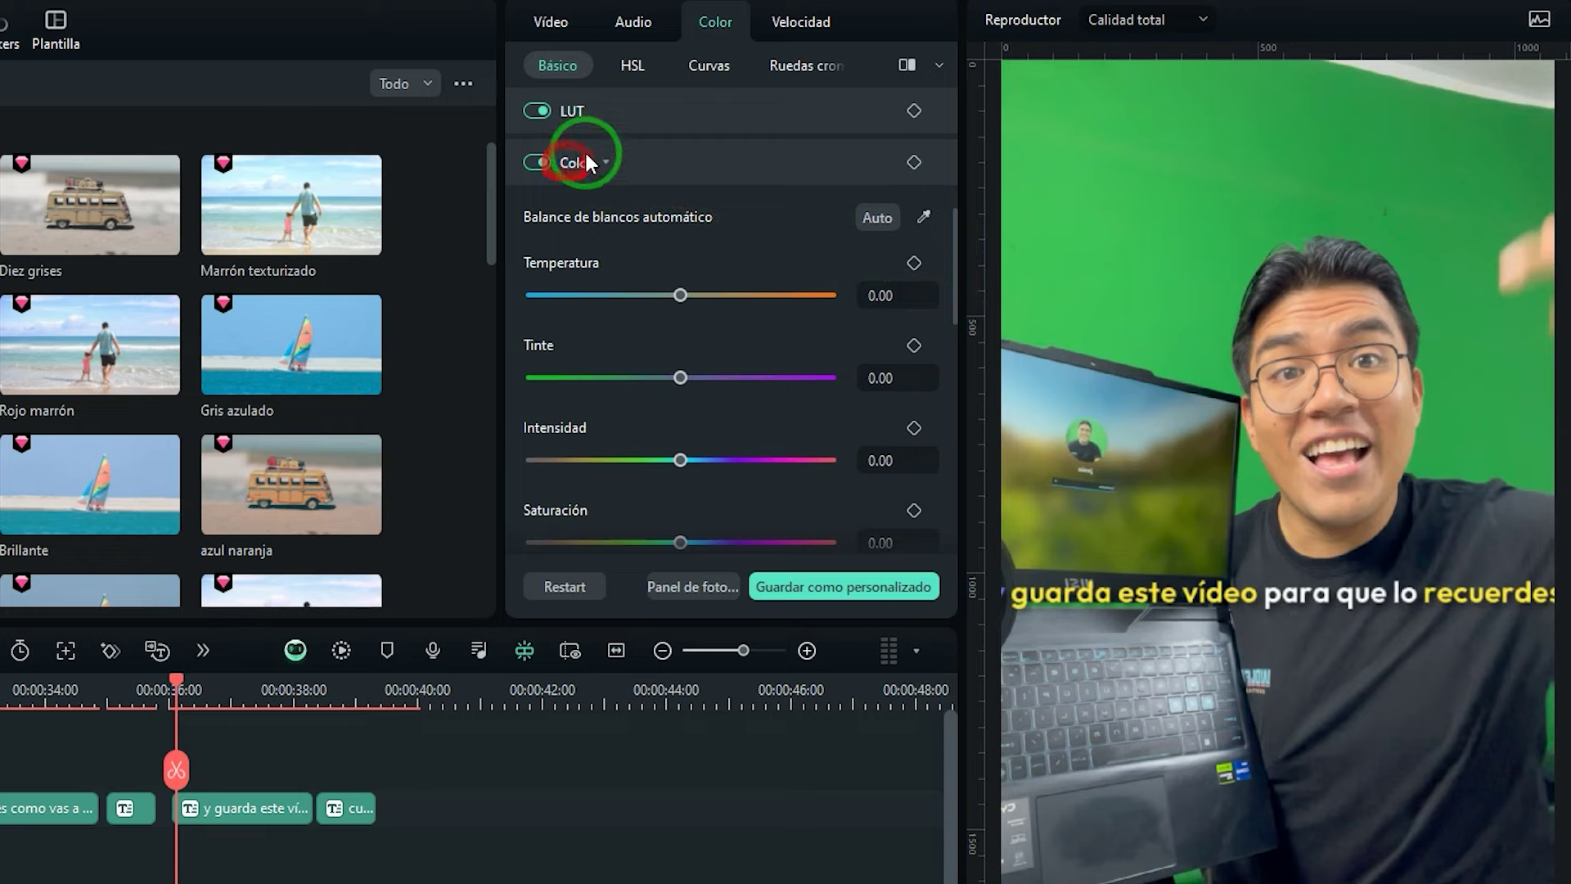
left_click_drag(680, 294, 733, 296)
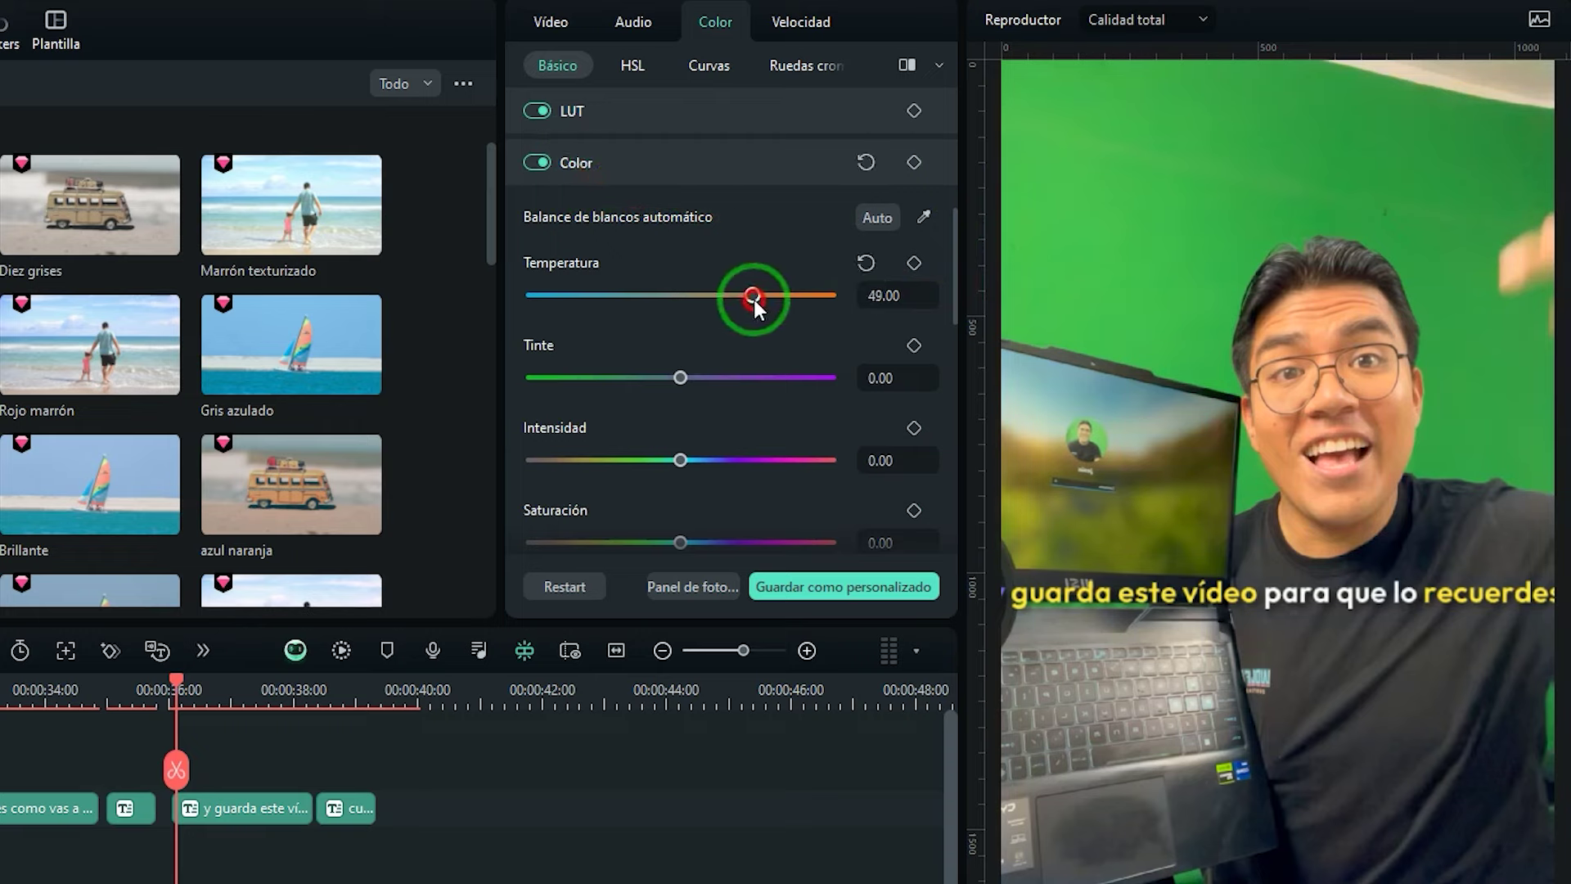
left_click_drag(680, 377, 694, 377)
left_click_drag(683, 463, 694, 460)
left_click_drag(680, 542, 688, 540)
scroll(738, 422, "down", 1)
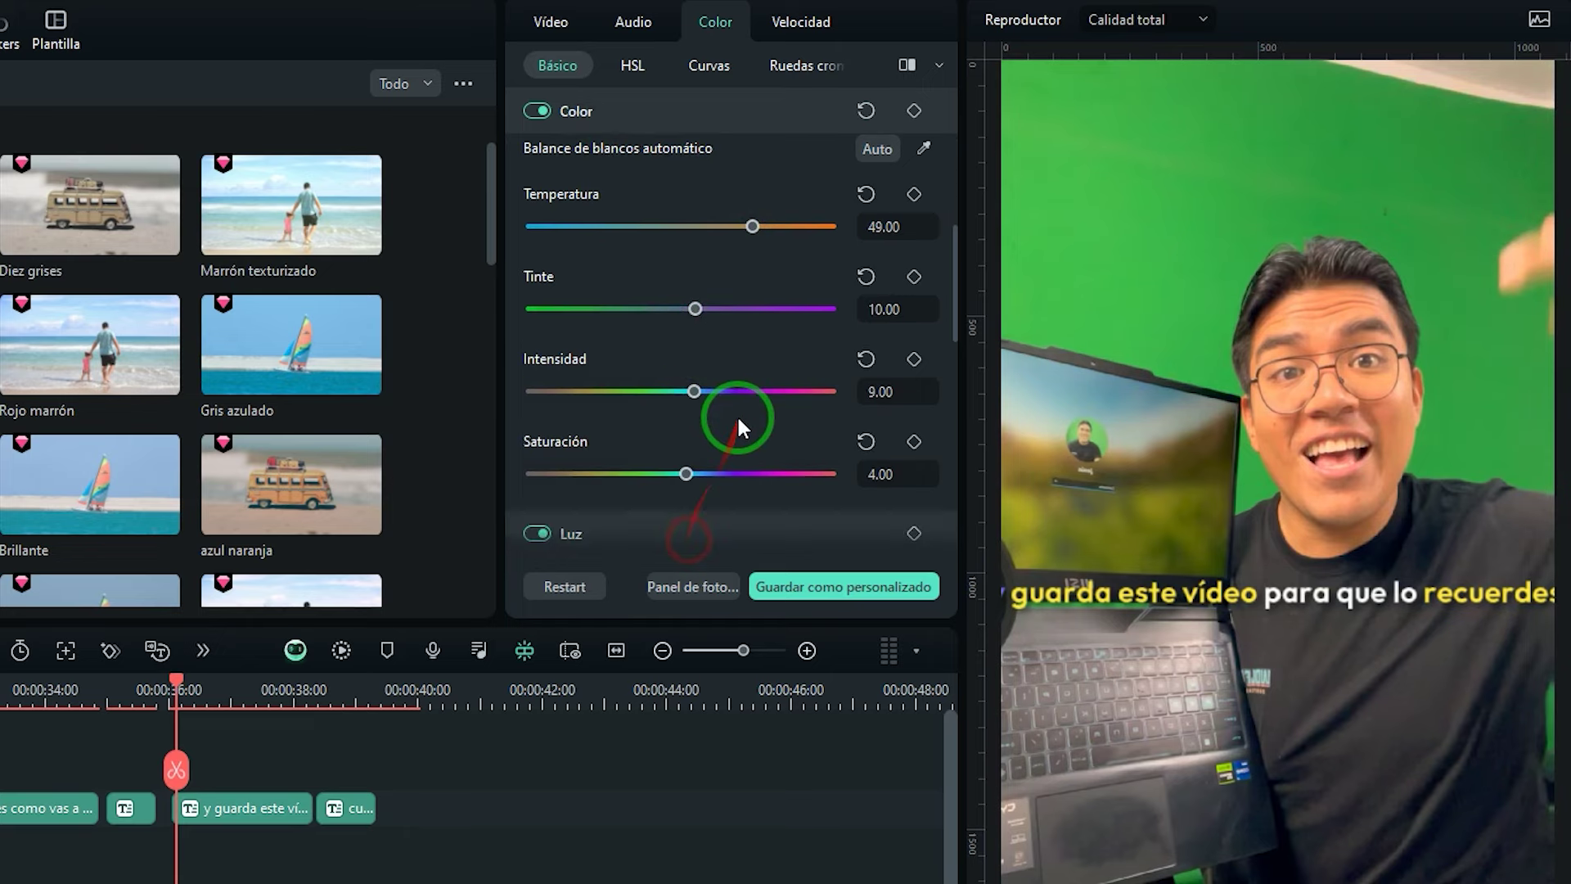
Lower the 01 PASO clip's colour temperature to 20.00, and set its exposure to 6.00, brightness to 3.00 and contrast to 34.00
left_click_drag(749, 224, 713, 243)
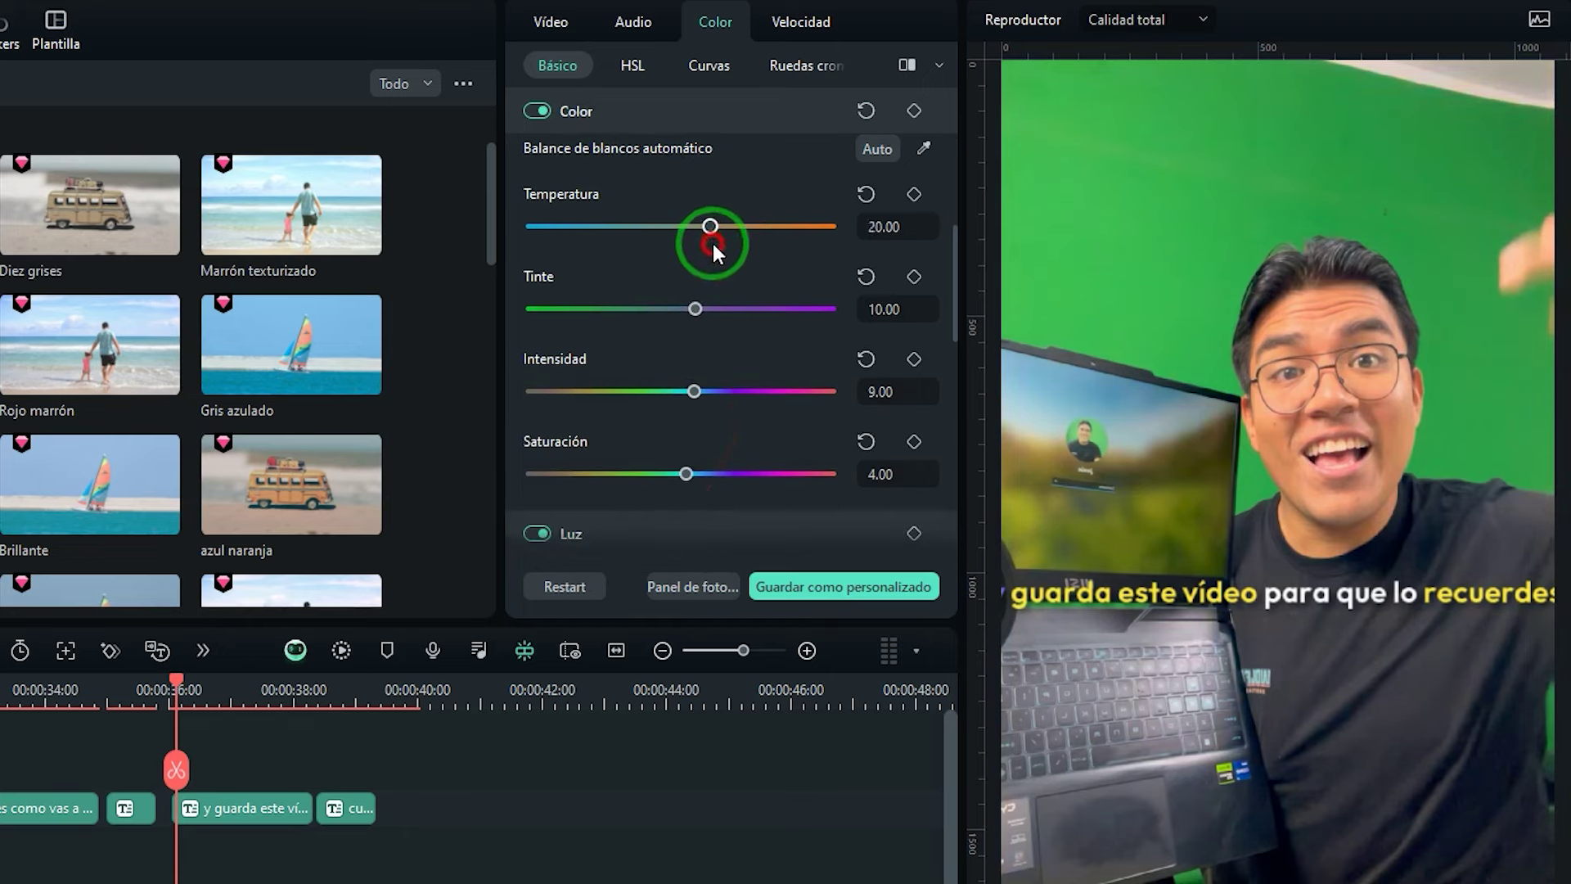
scroll(713, 288, "down", 2)
scroll(713, 288, "down", 2)
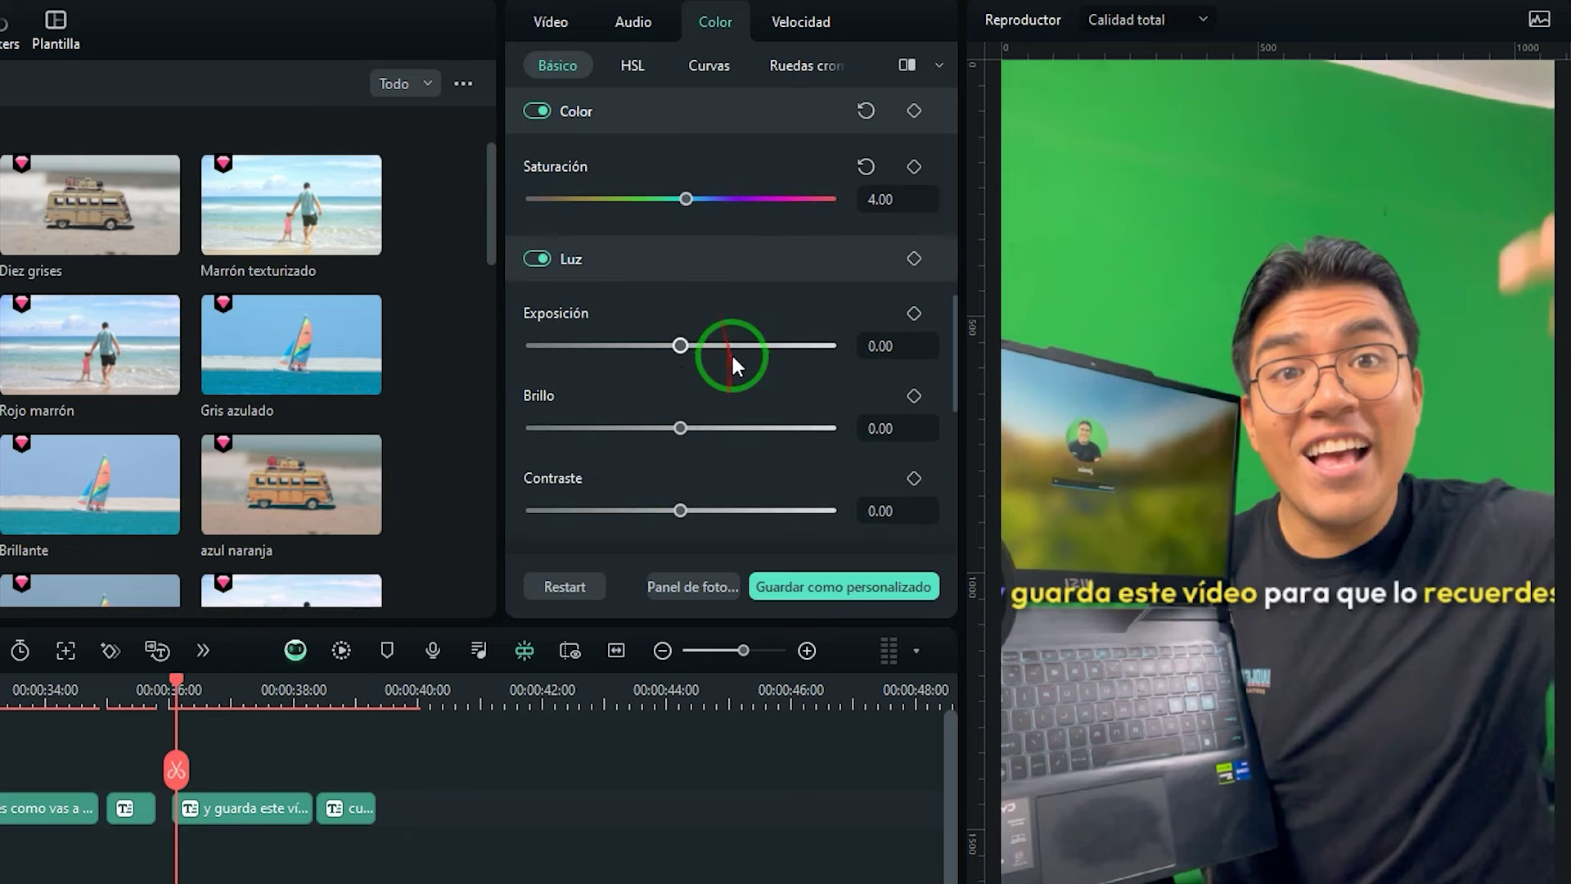
scroll(726, 351, "down", 1)
mouse_move(684, 278)
left_mouse_down()
mouse_move(733, 274)
mouse_move(689, 276)
left_mouse_up()
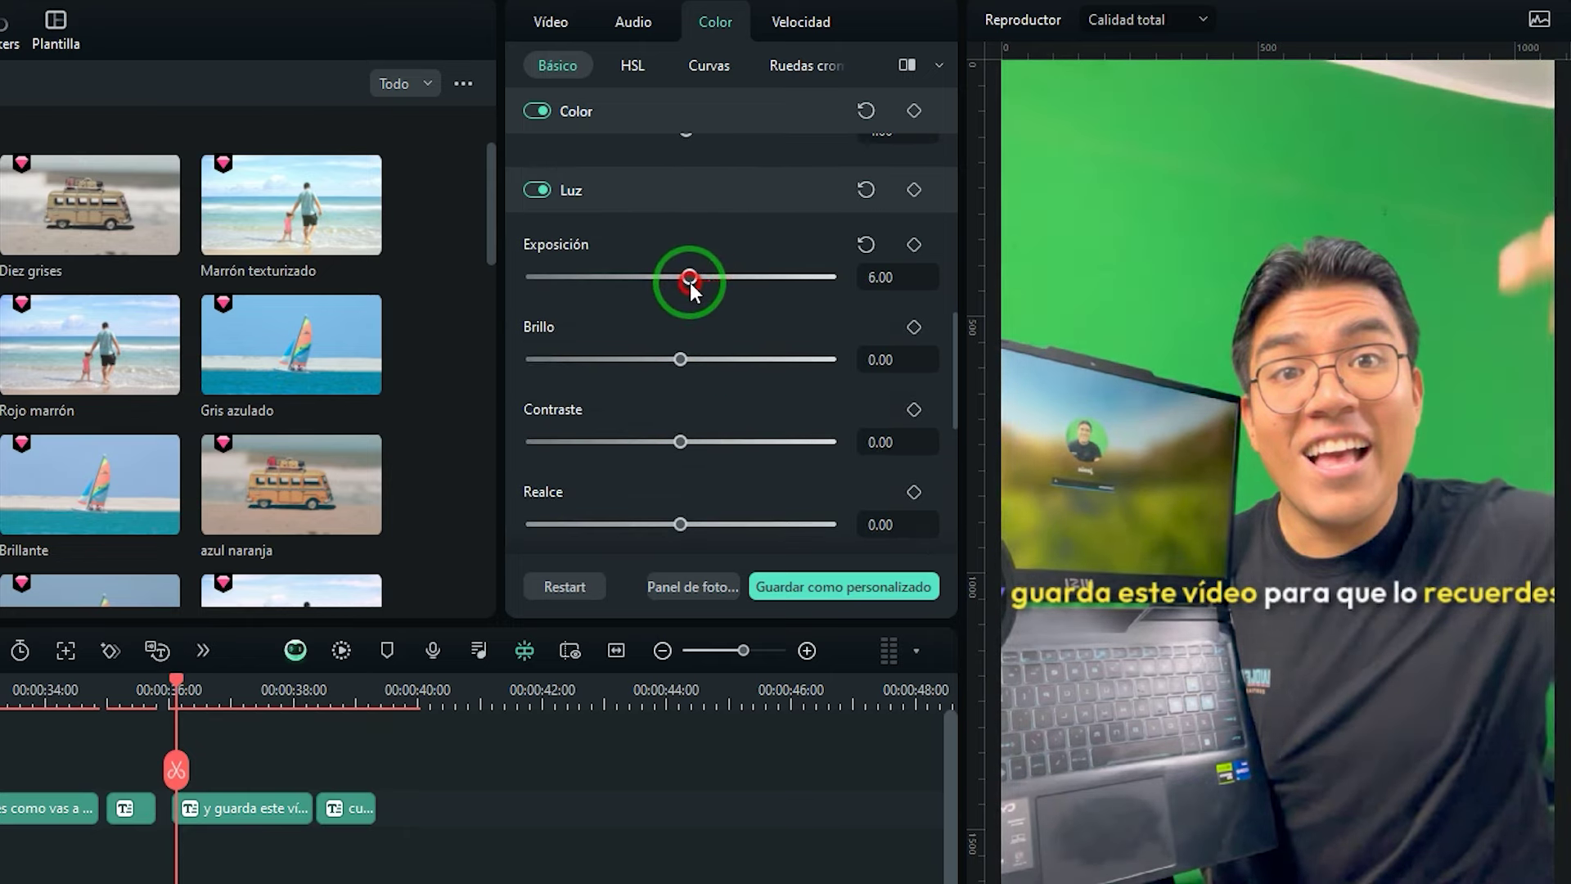
left_click_drag(700, 356, 706, 362)
left_click_drag(684, 442, 705, 444)
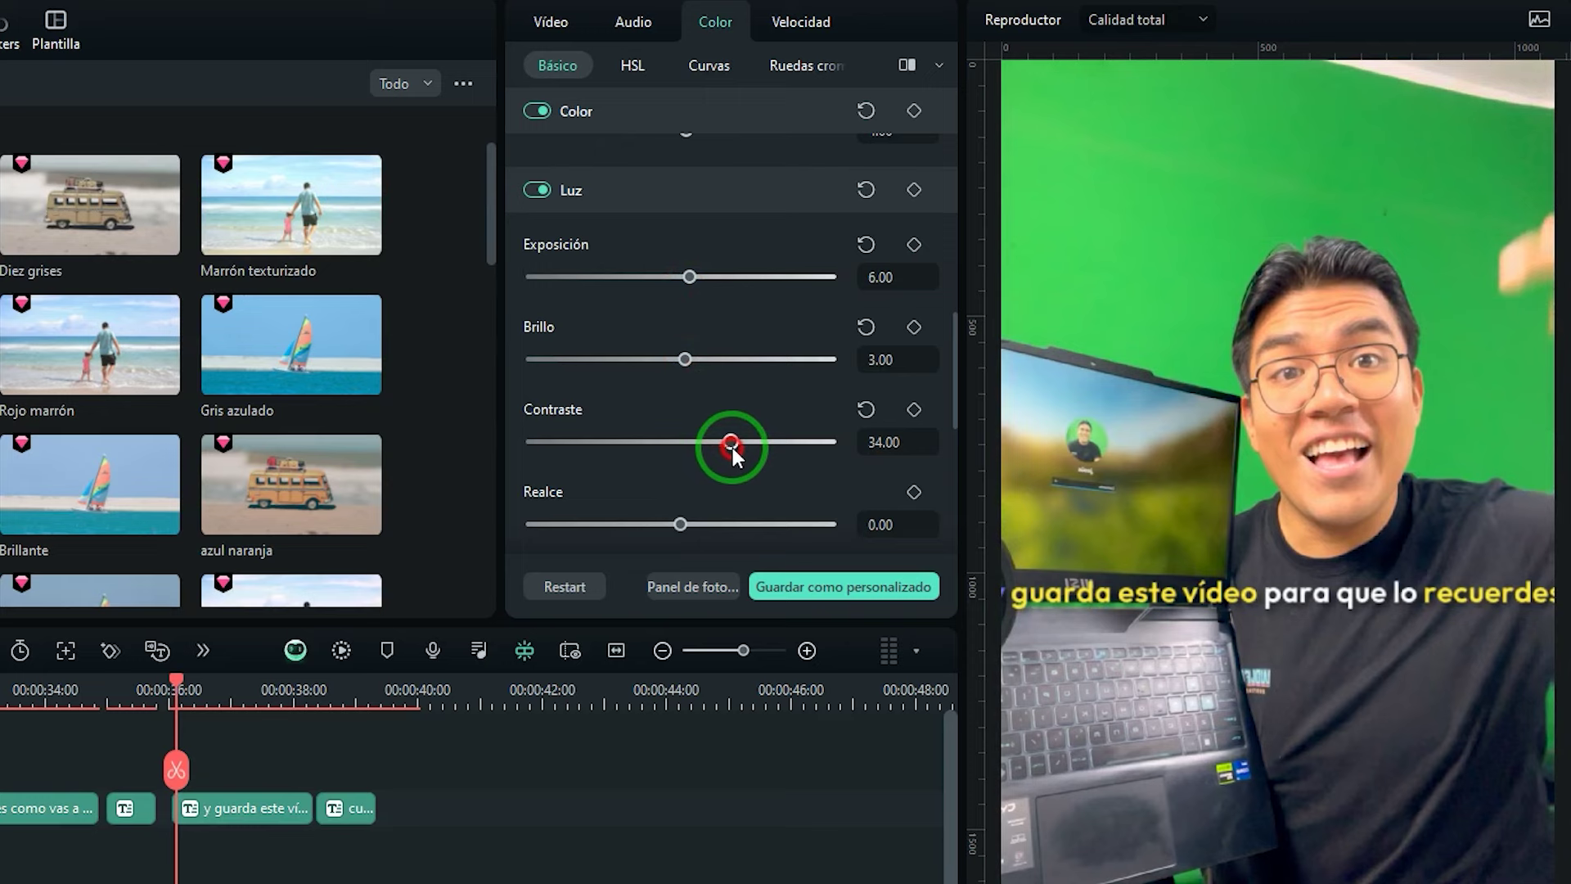
Adjust the clip's highlights in the Luz settings and set its black level to 22.00
scroll(729, 447, "down", 2)
left_click_drag(684, 386, 702, 391)
left_click_drag(681, 468, 713, 499)
scroll(687, 478, "down", 2)
scroll(741, 432, "down", 2)
scroll(742, 432, "down", 2)
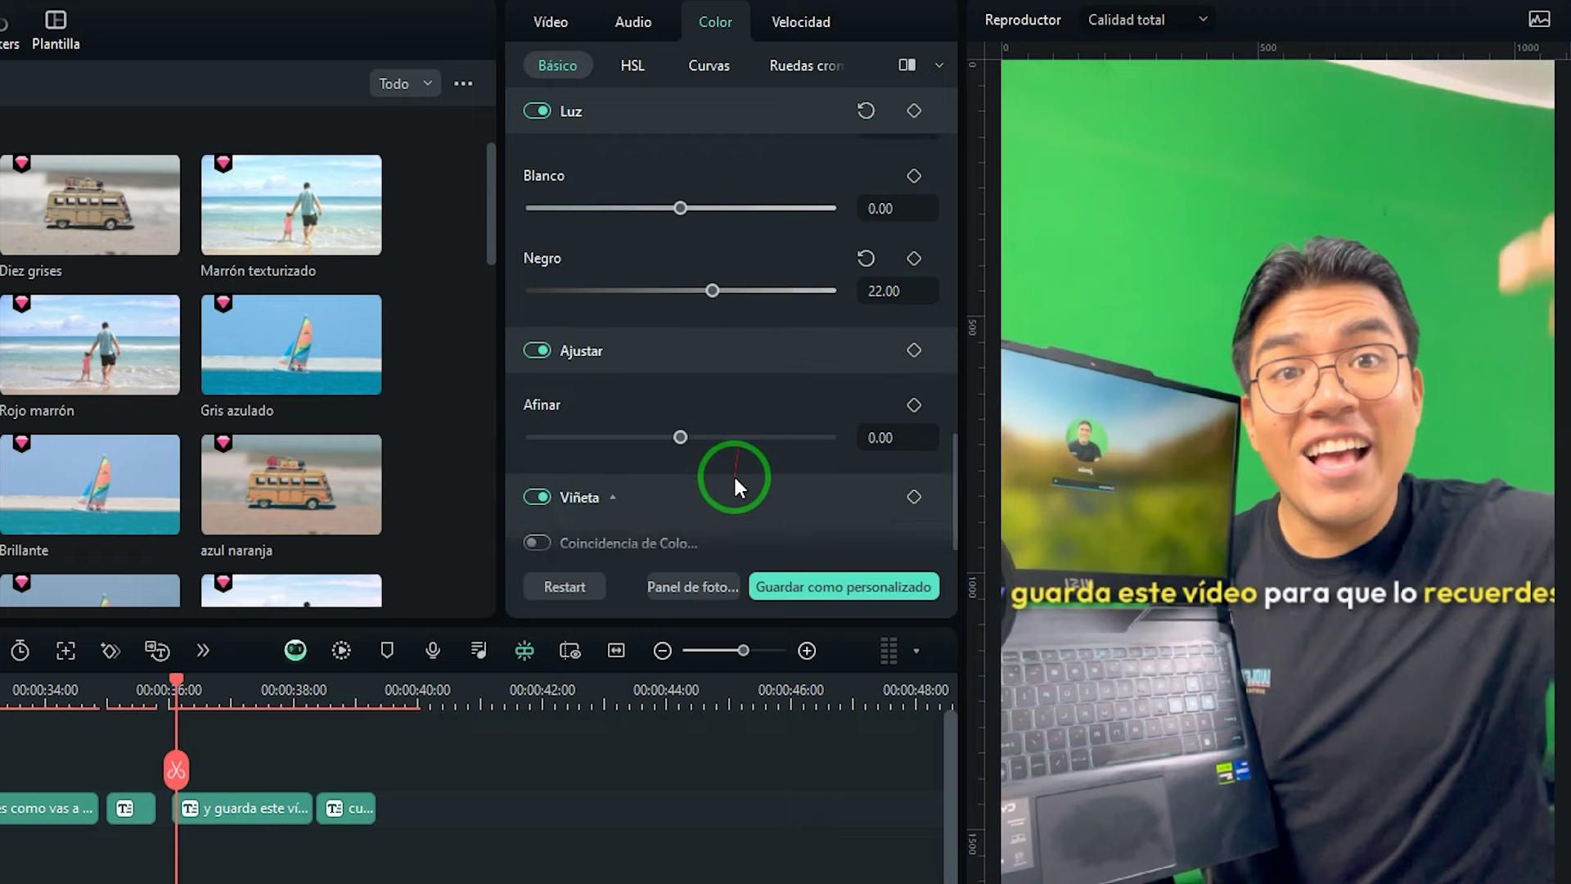
Expand the clip's Viñeta settings and lower a vignette value
left_click(611, 484)
scroll(761, 442, "down", 2)
mouse_move(682, 362)
left_mouse_down()
mouse_move(805, 371)
mouse_move(584, 380)
left_mouse_up()
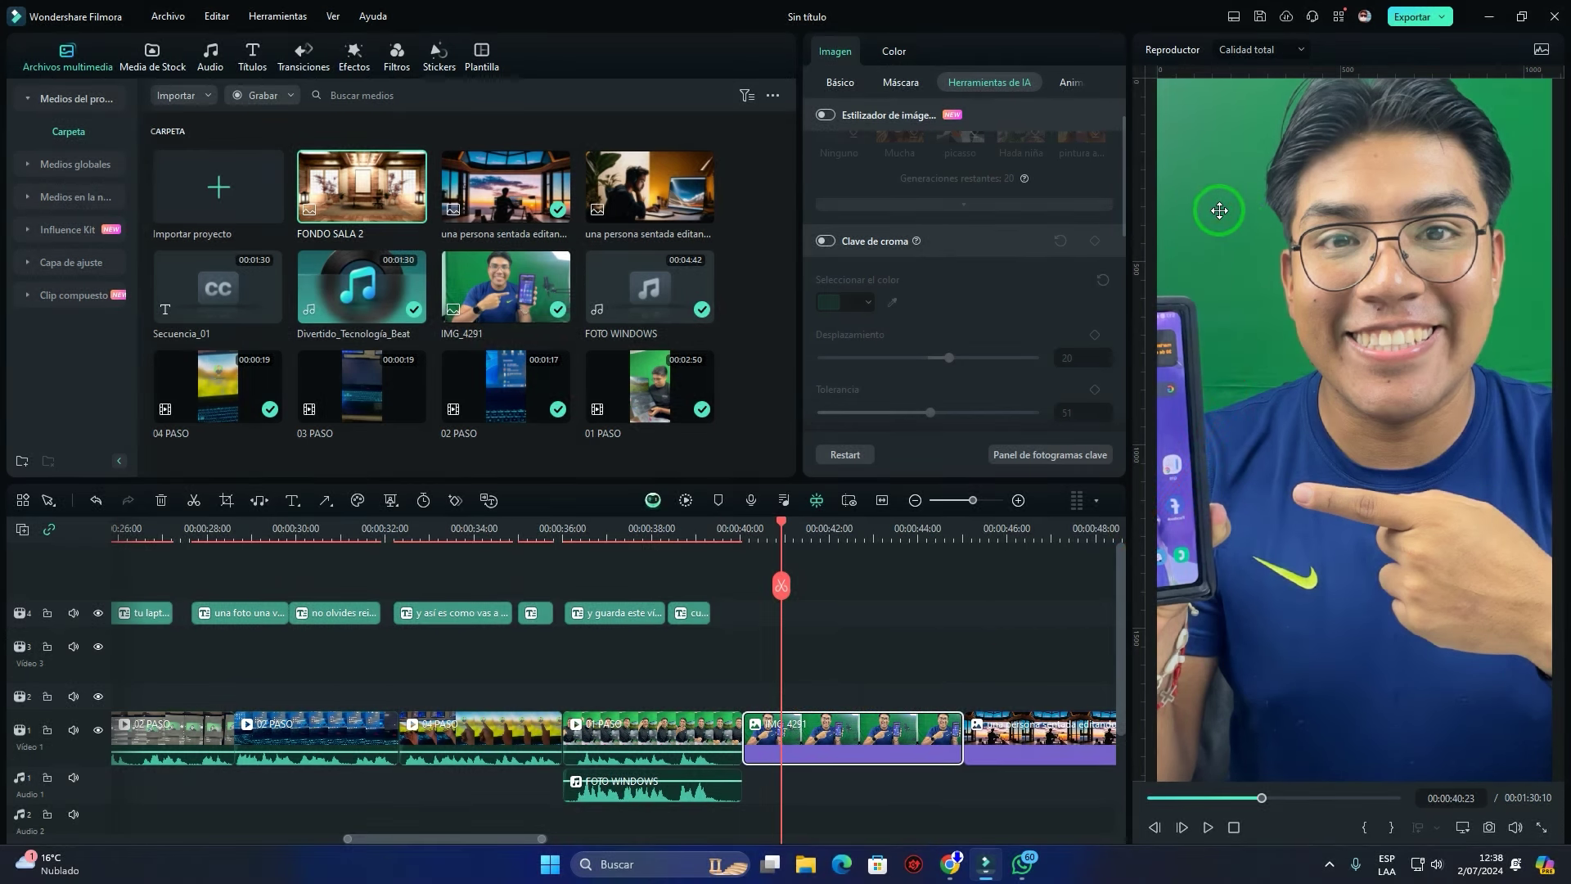
Select the last 01 PASO clip, place the playhead at 00:00:38:09 and enable chroma key on the clip
left_click(785, 737)
left_click(656, 540)
left_click(672, 728)
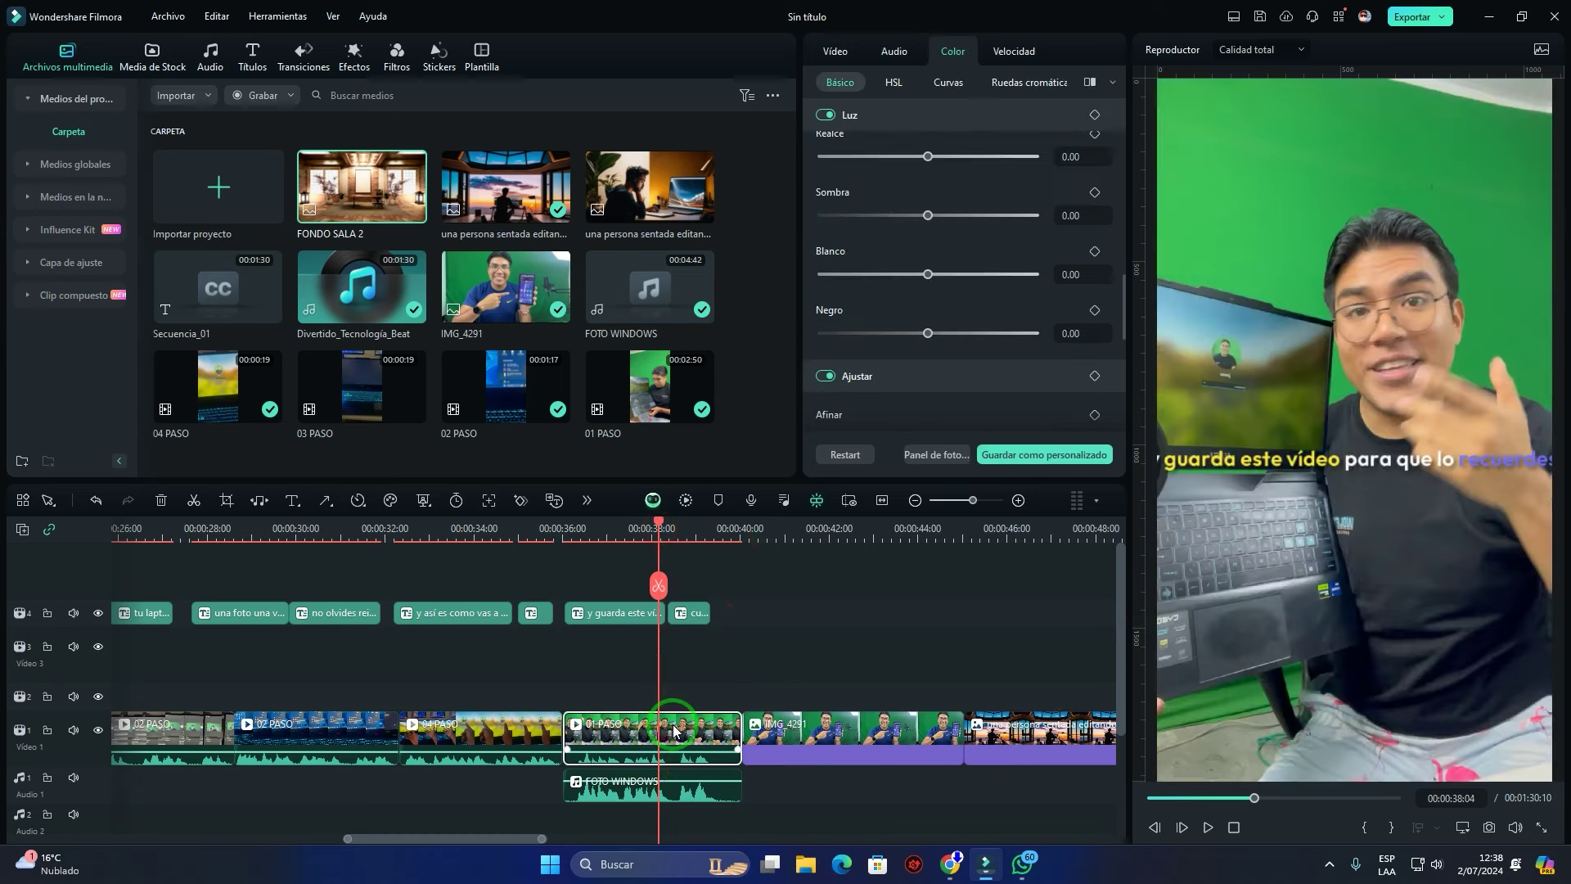
left_click(668, 528)
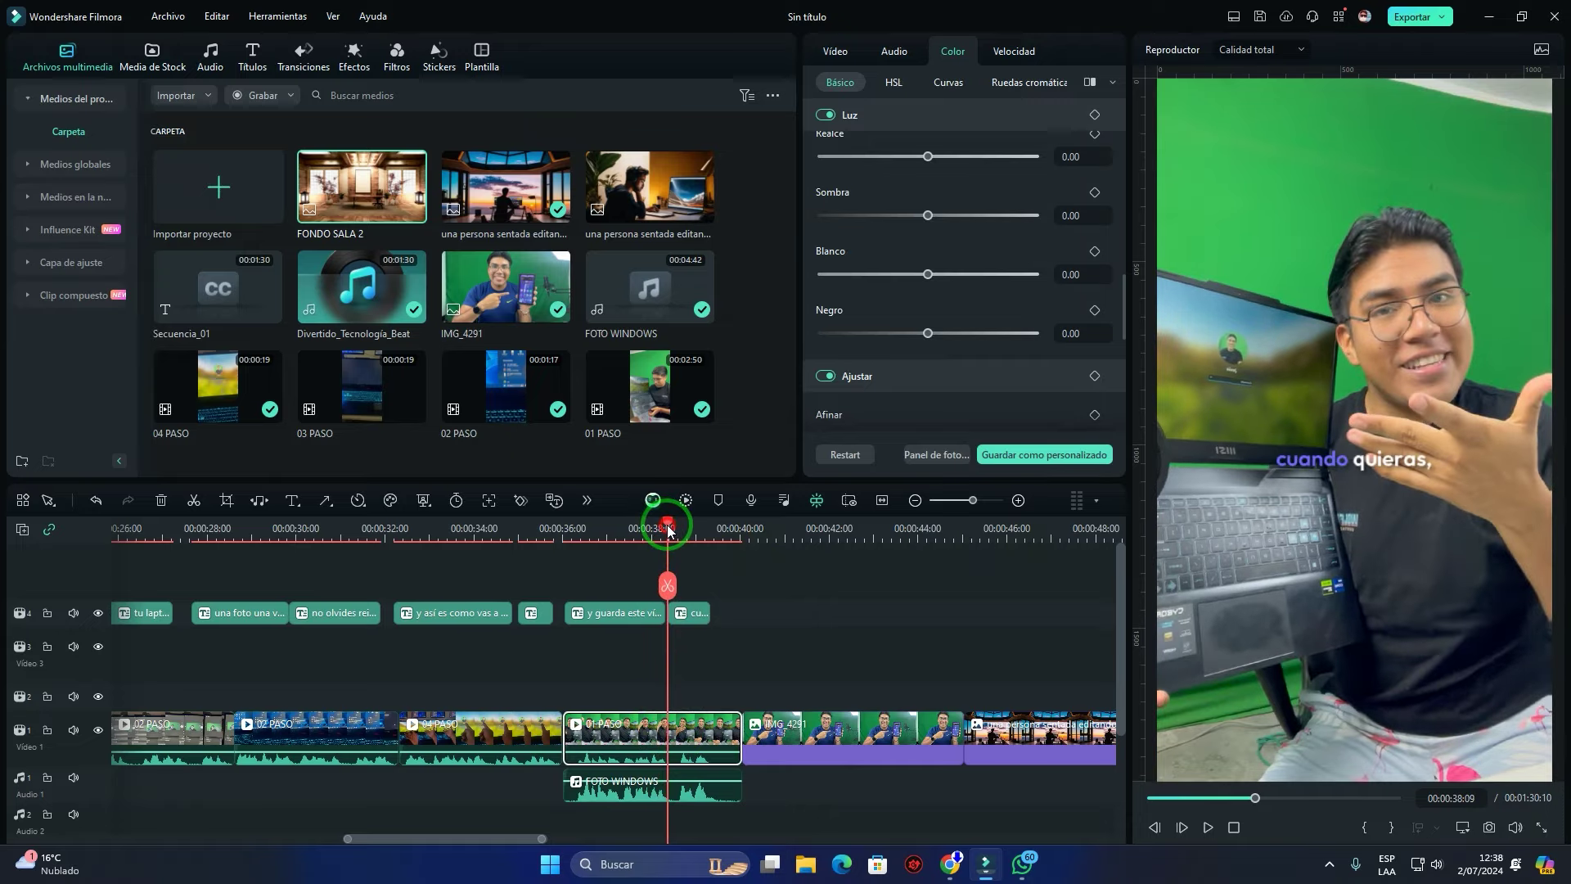
left_click(656, 744)
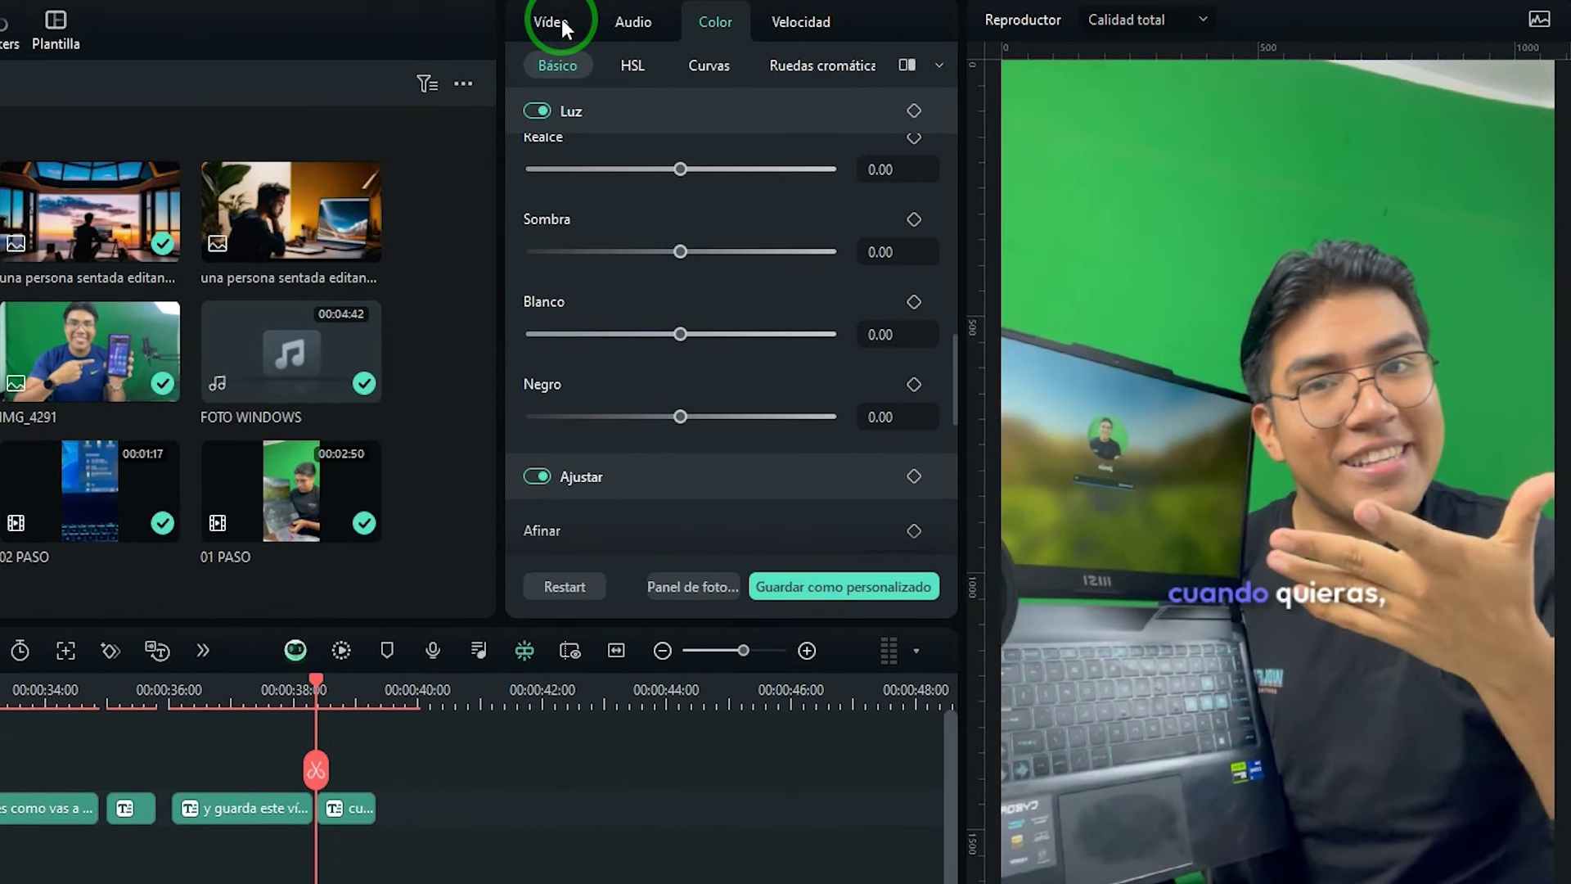
left_click(843, 48)
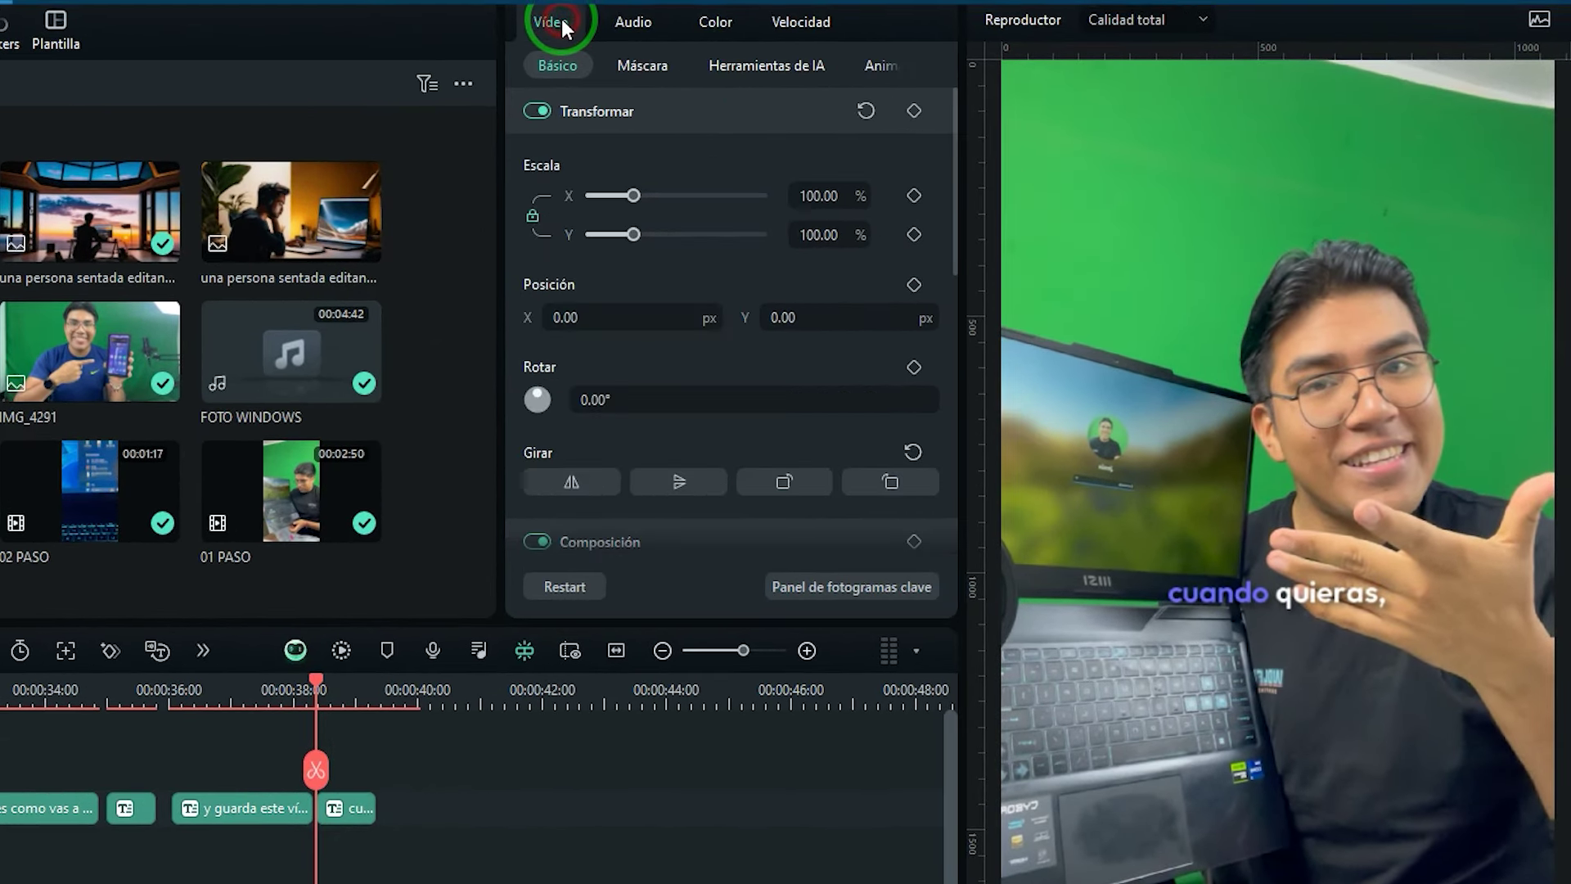
left_click(762, 64)
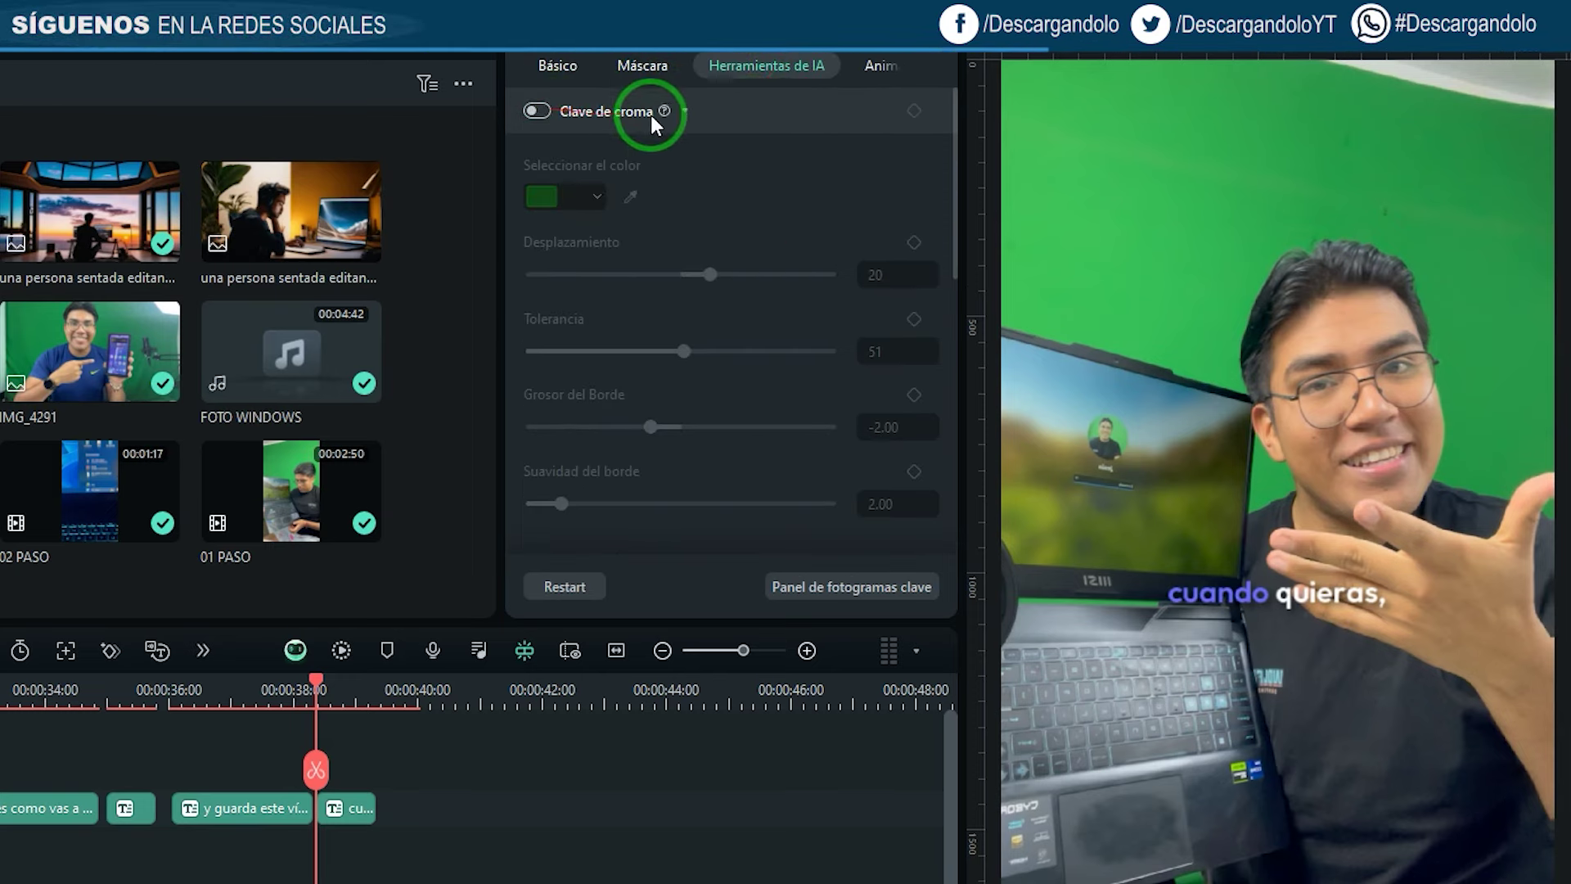
left_click(540, 110)
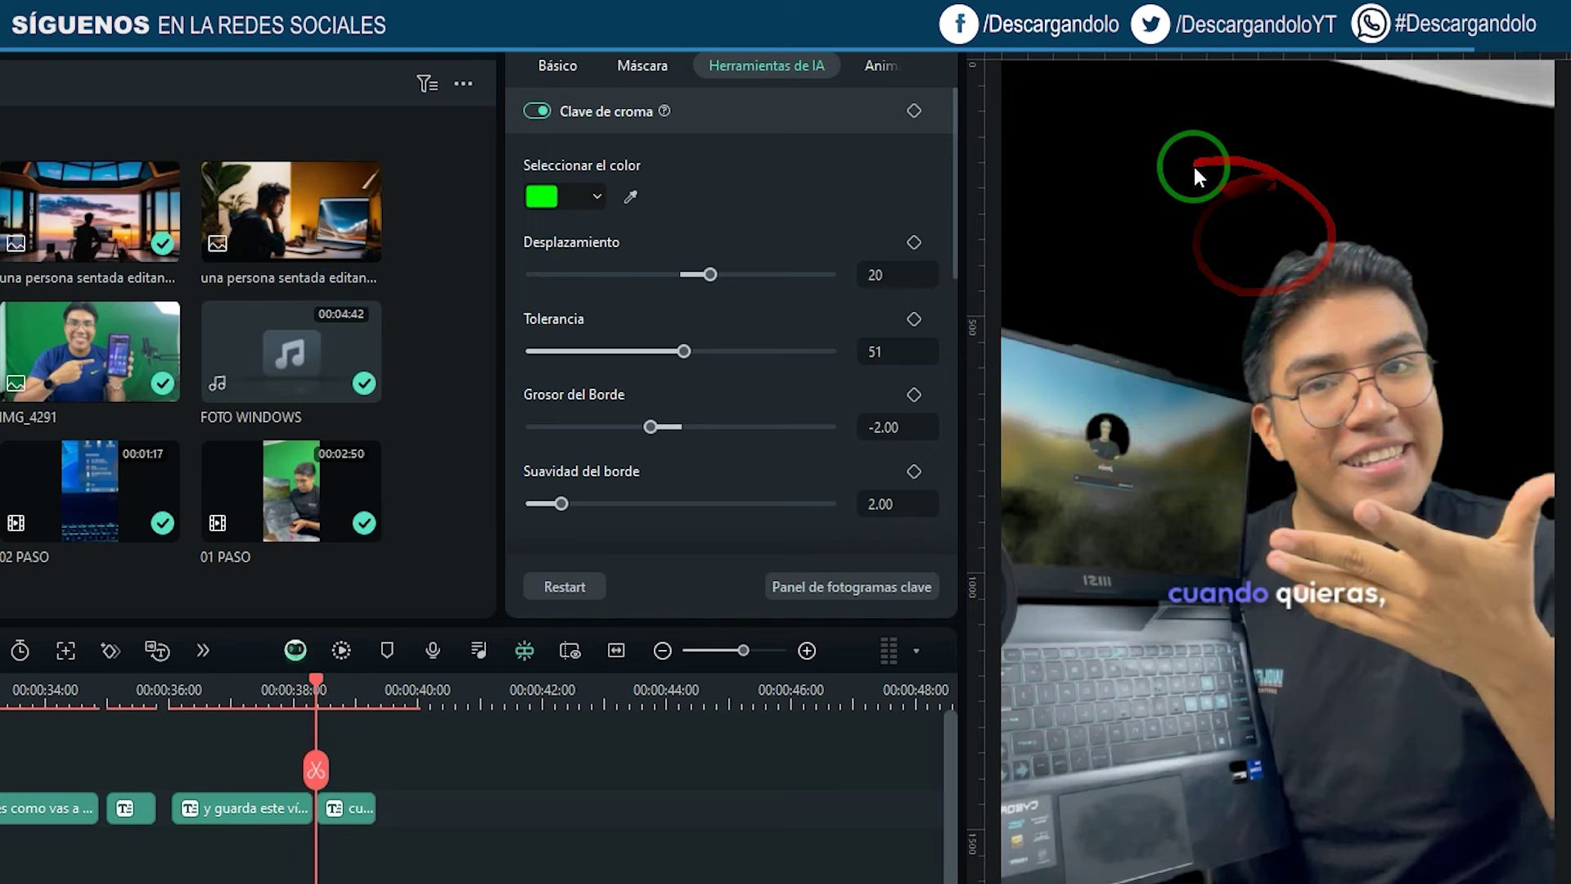
Sample the green wall behind the person as the chroma key colour
left_click(628, 195)
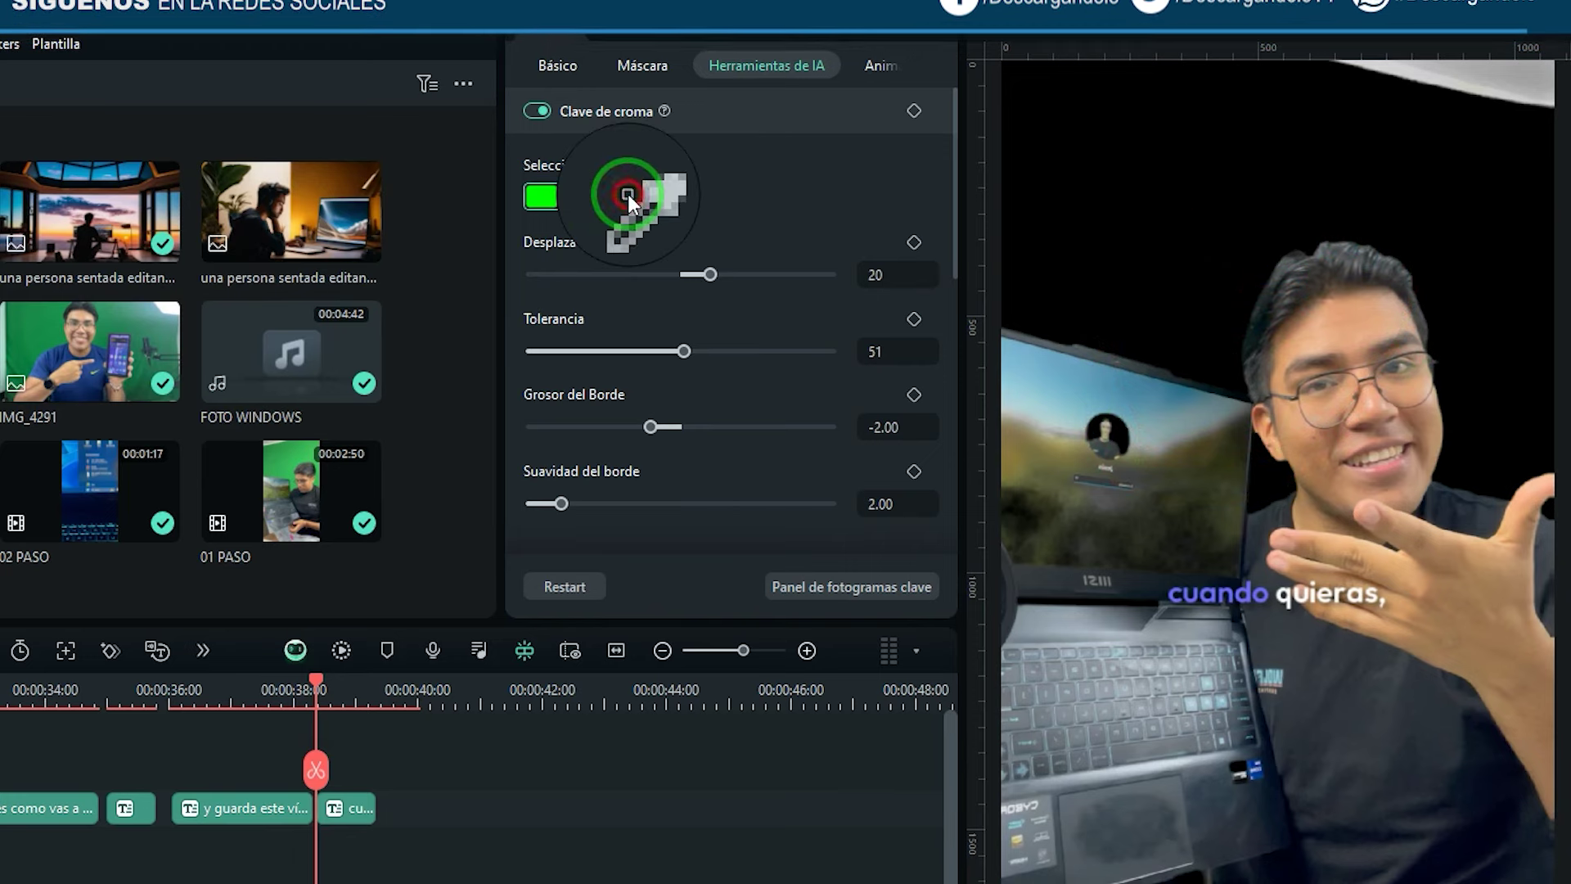
left_click(1183, 223)
left_click(631, 194)
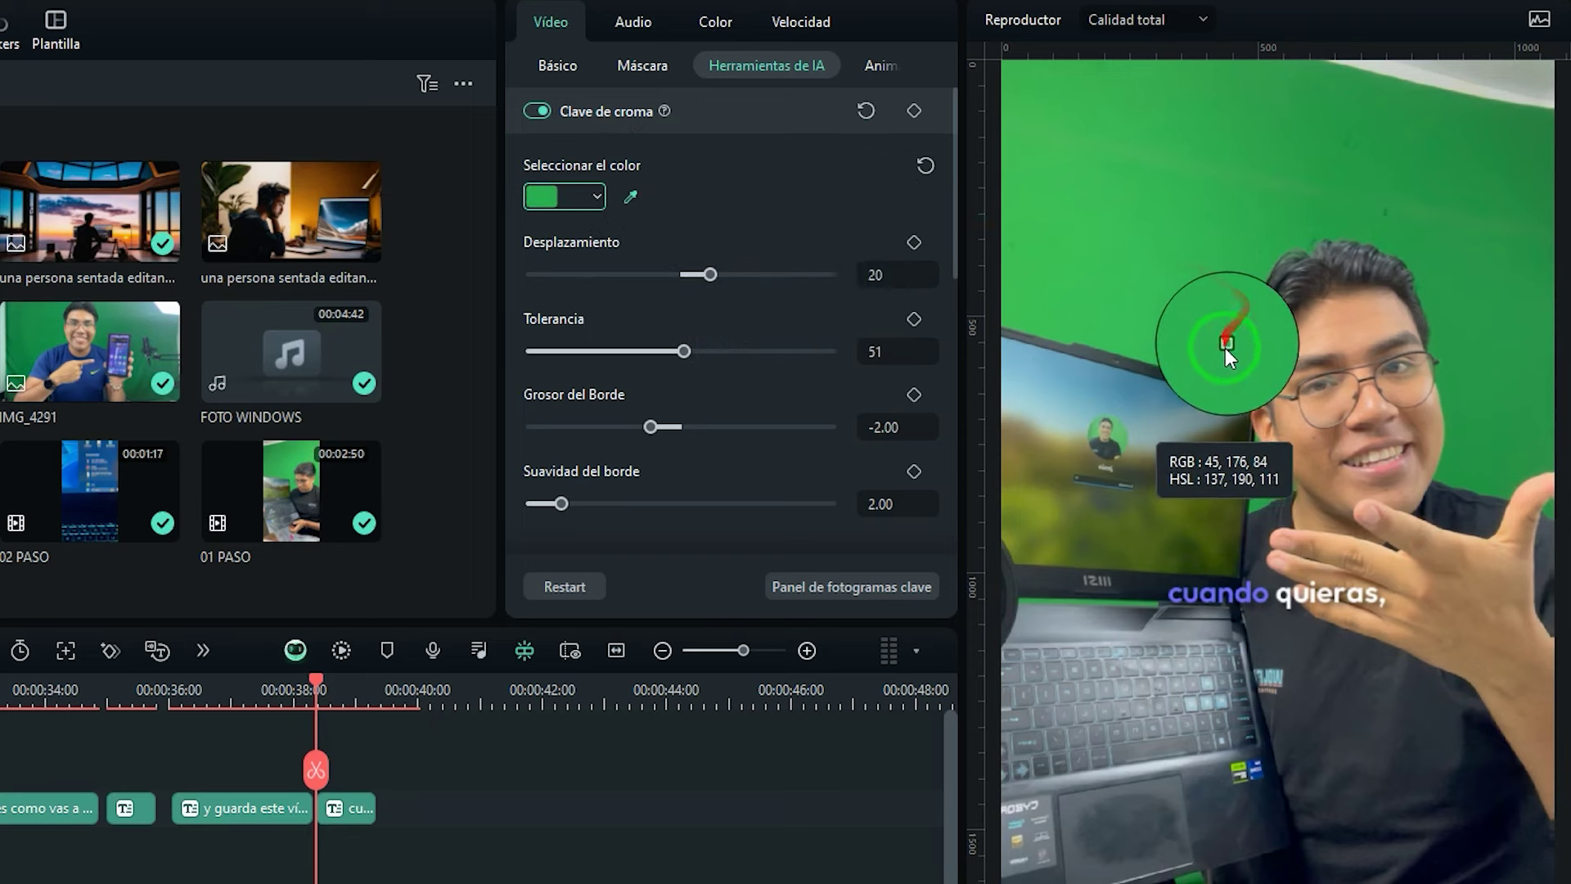
left_click(1215, 347)
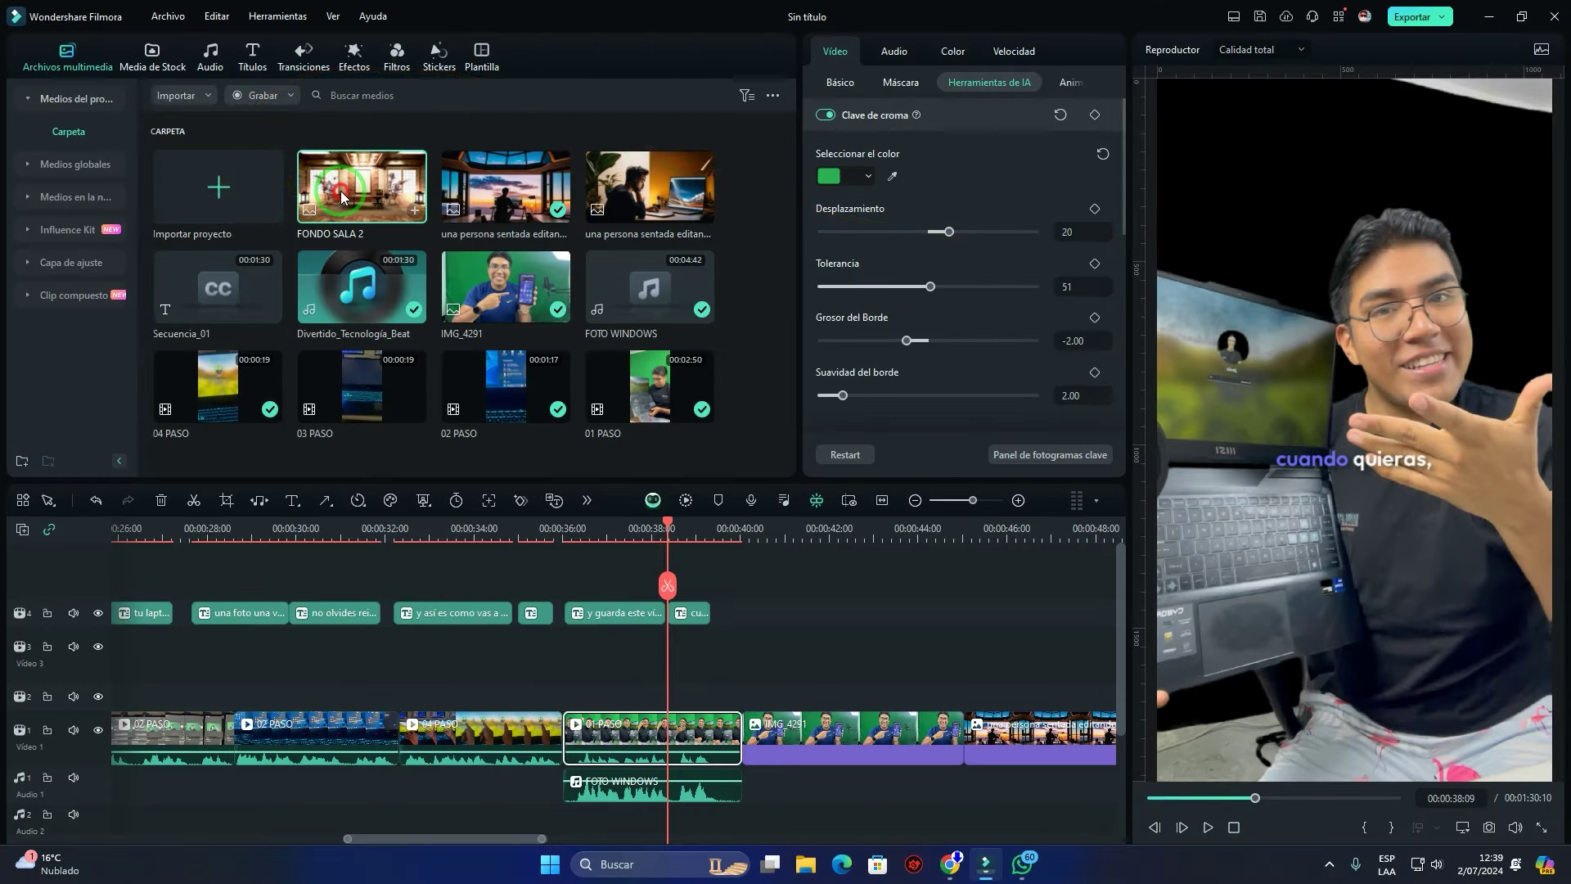
Place FONDO SALA 2 on the Video 1 track under the last 01 PASO clip on Video 2, trimmed to the clip's length
left_click_drag(340, 190, 673, 621)
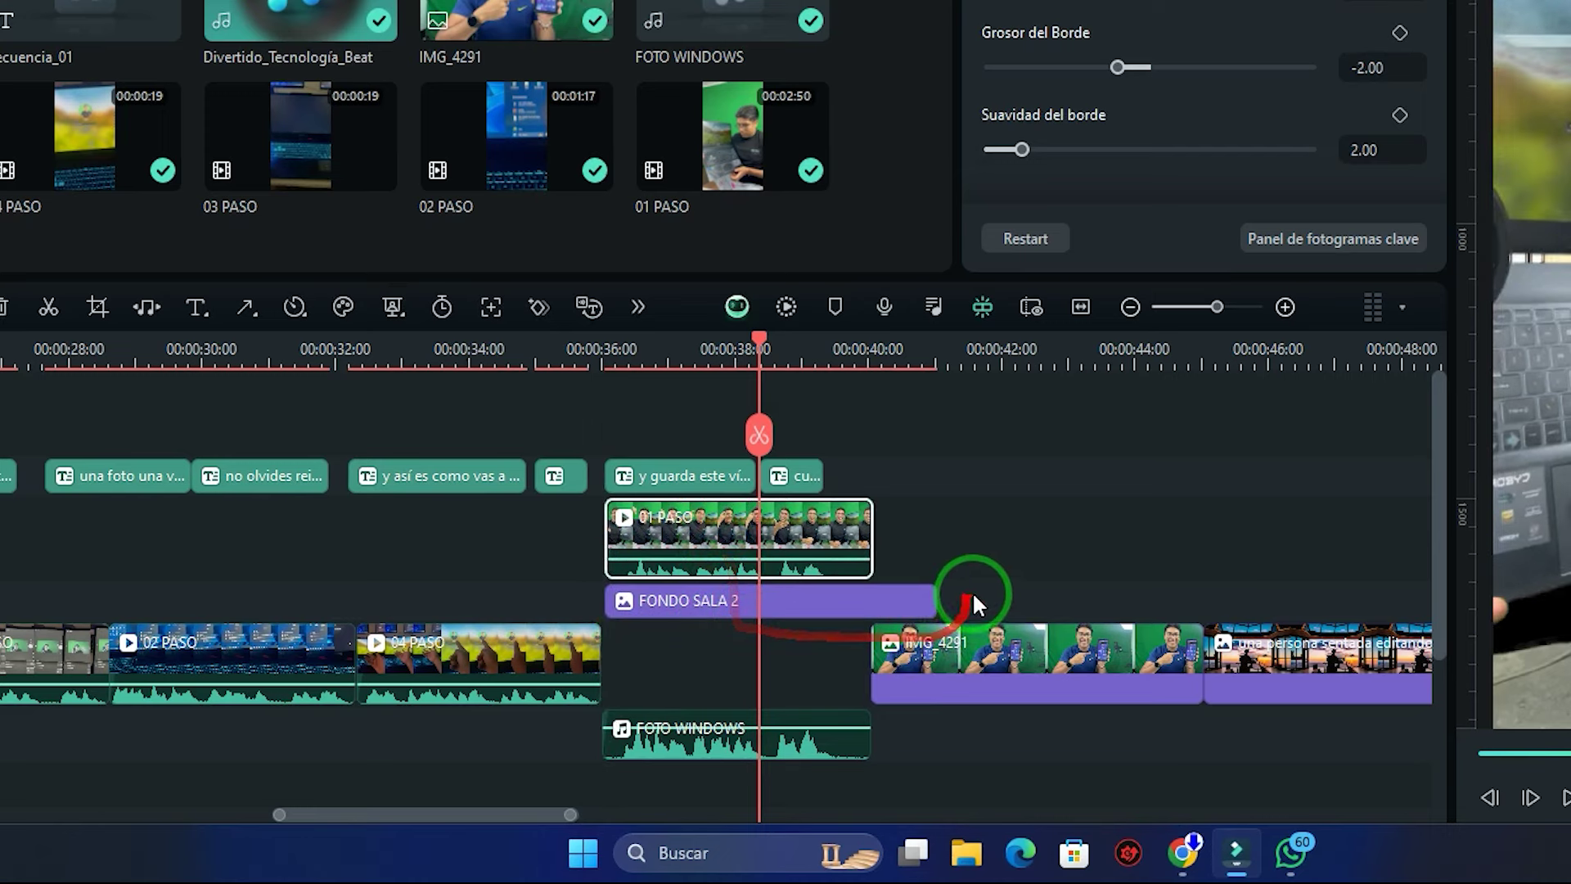
left_click_drag(933, 599, 871, 599)
left_click_drag(754, 601, 749, 650)
left_click(770, 564)
left_click_drag(771, 564, 758, 627)
Scale the FONDO SALA 2 background to 236.80 % and position it at X 329.28, Y 415.58 to fill the frame
left_click(744, 659)
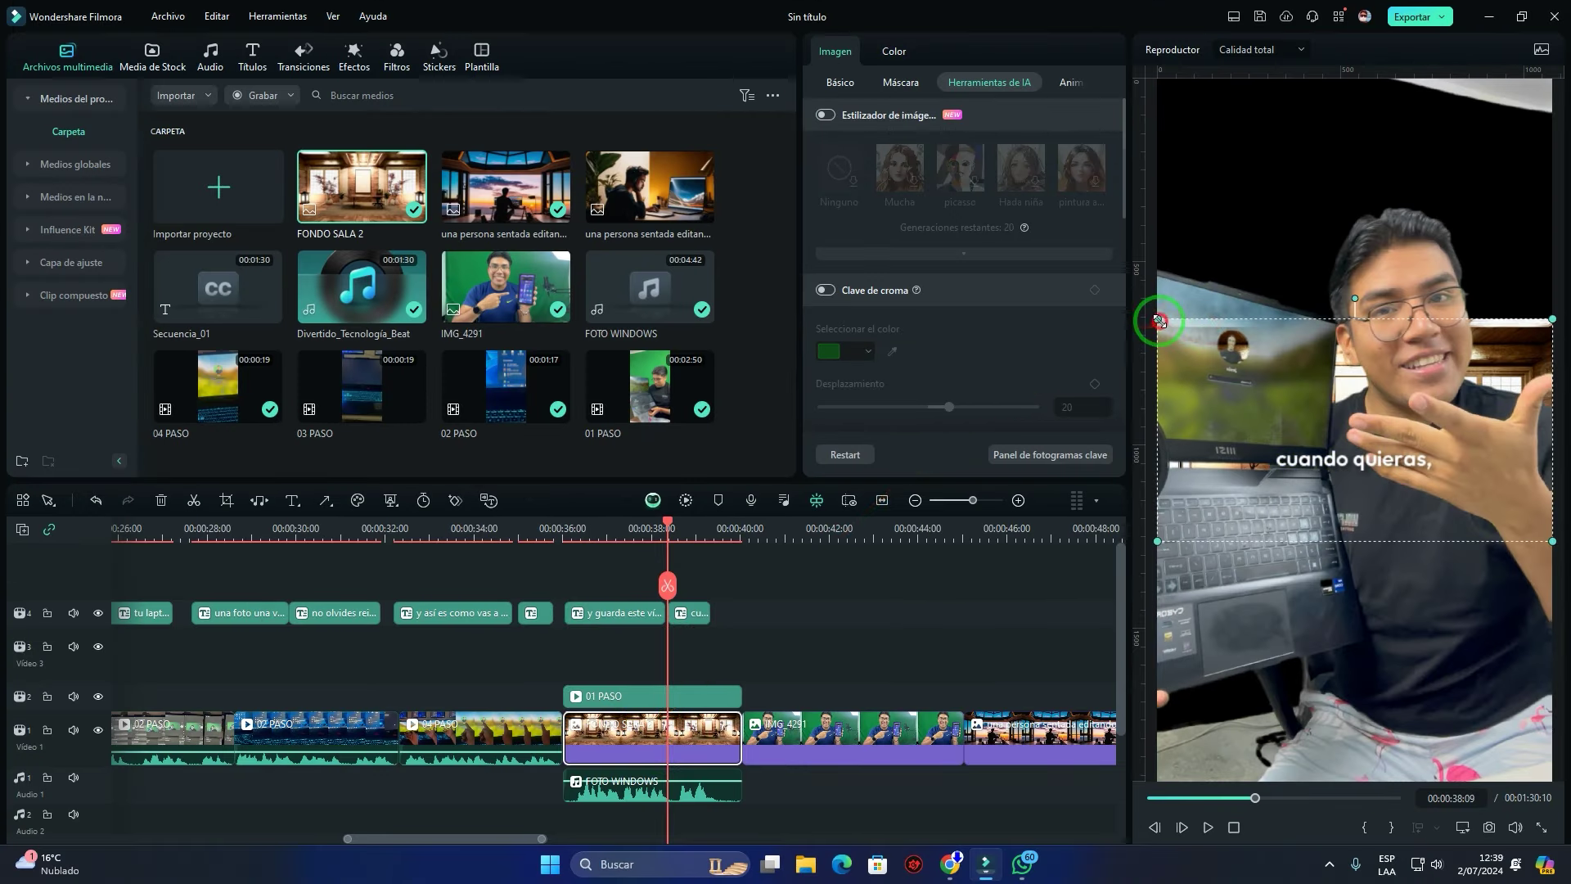
left_click(1235, 182)
left_click(1311, 197)
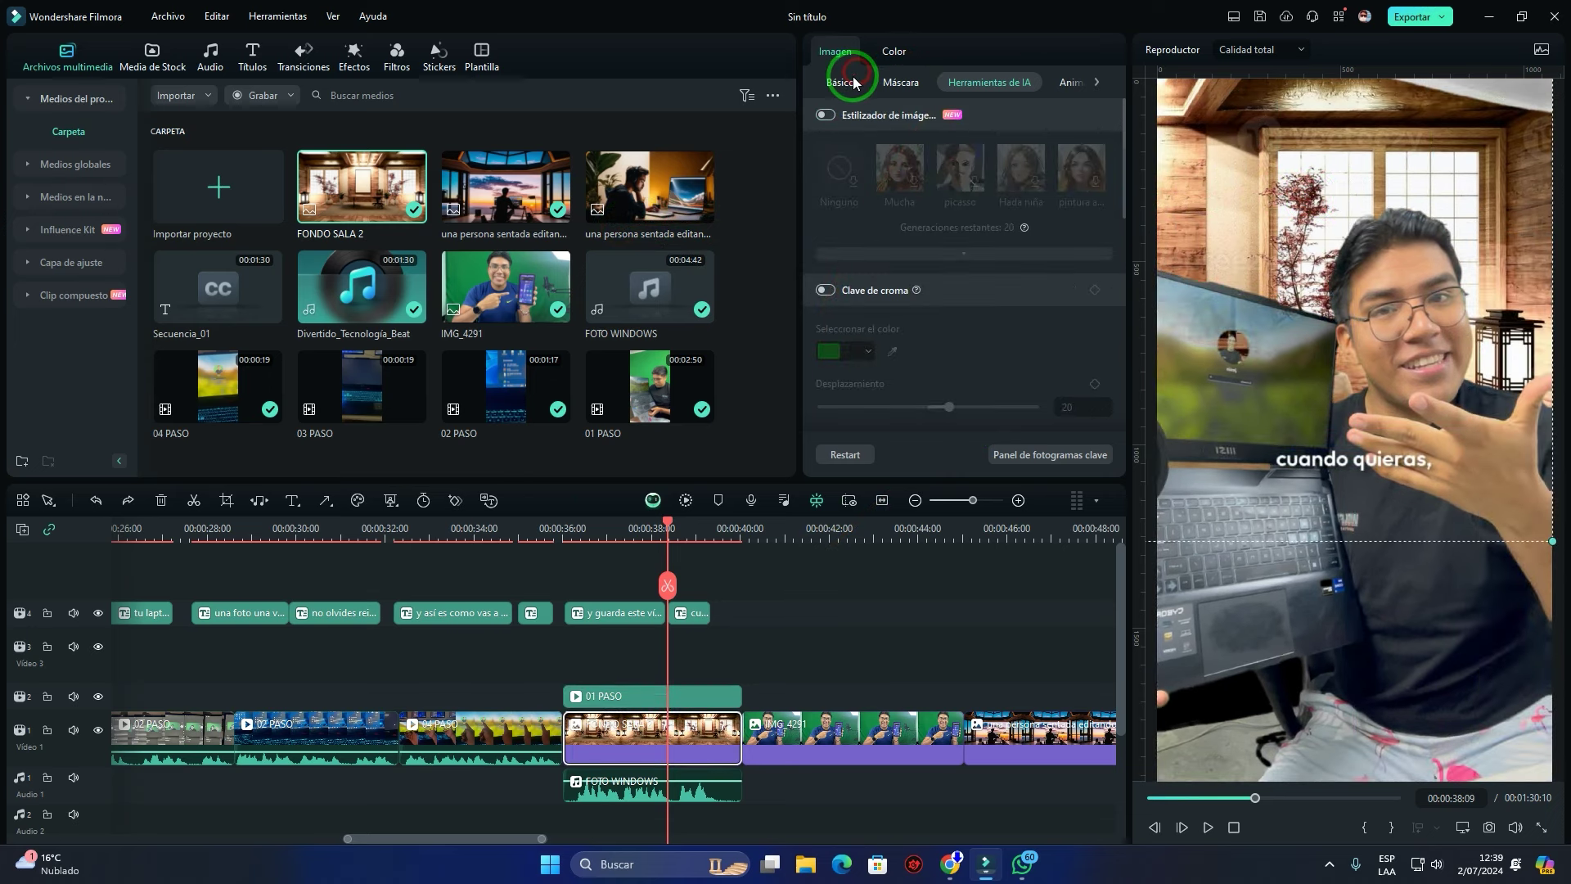
left_click(853, 81)
left_click_drag(845, 264, 510, 311)
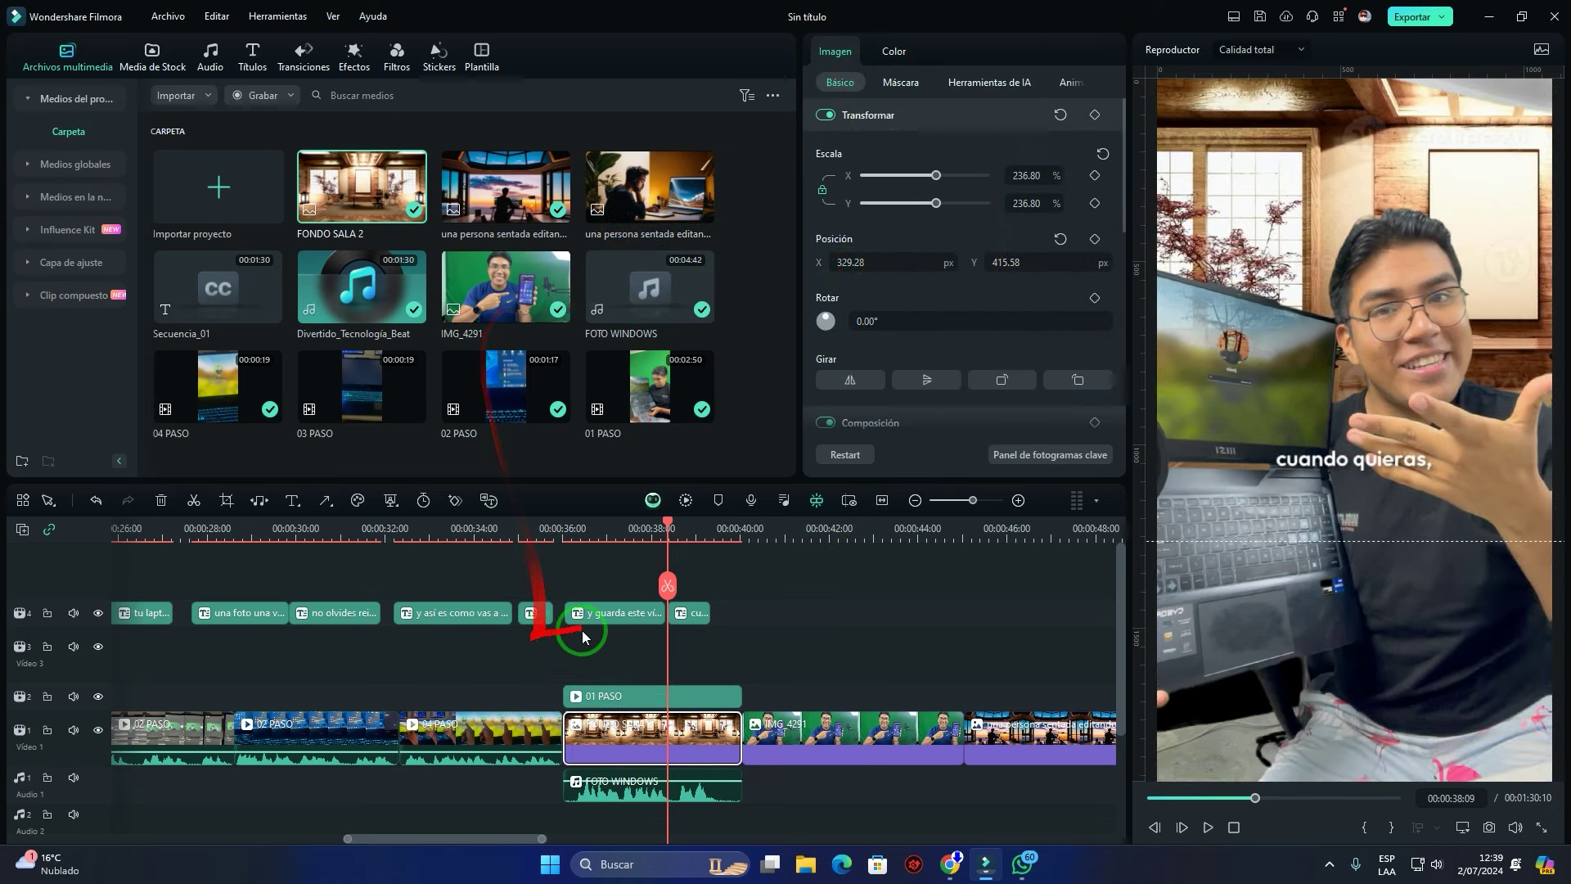
Scrub back to 00:00:37:01 and check the keyed 01 PASO clip against its new background
left_click(673, 534)
left_click_drag(673, 531, 608, 553)
left_click(657, 761)
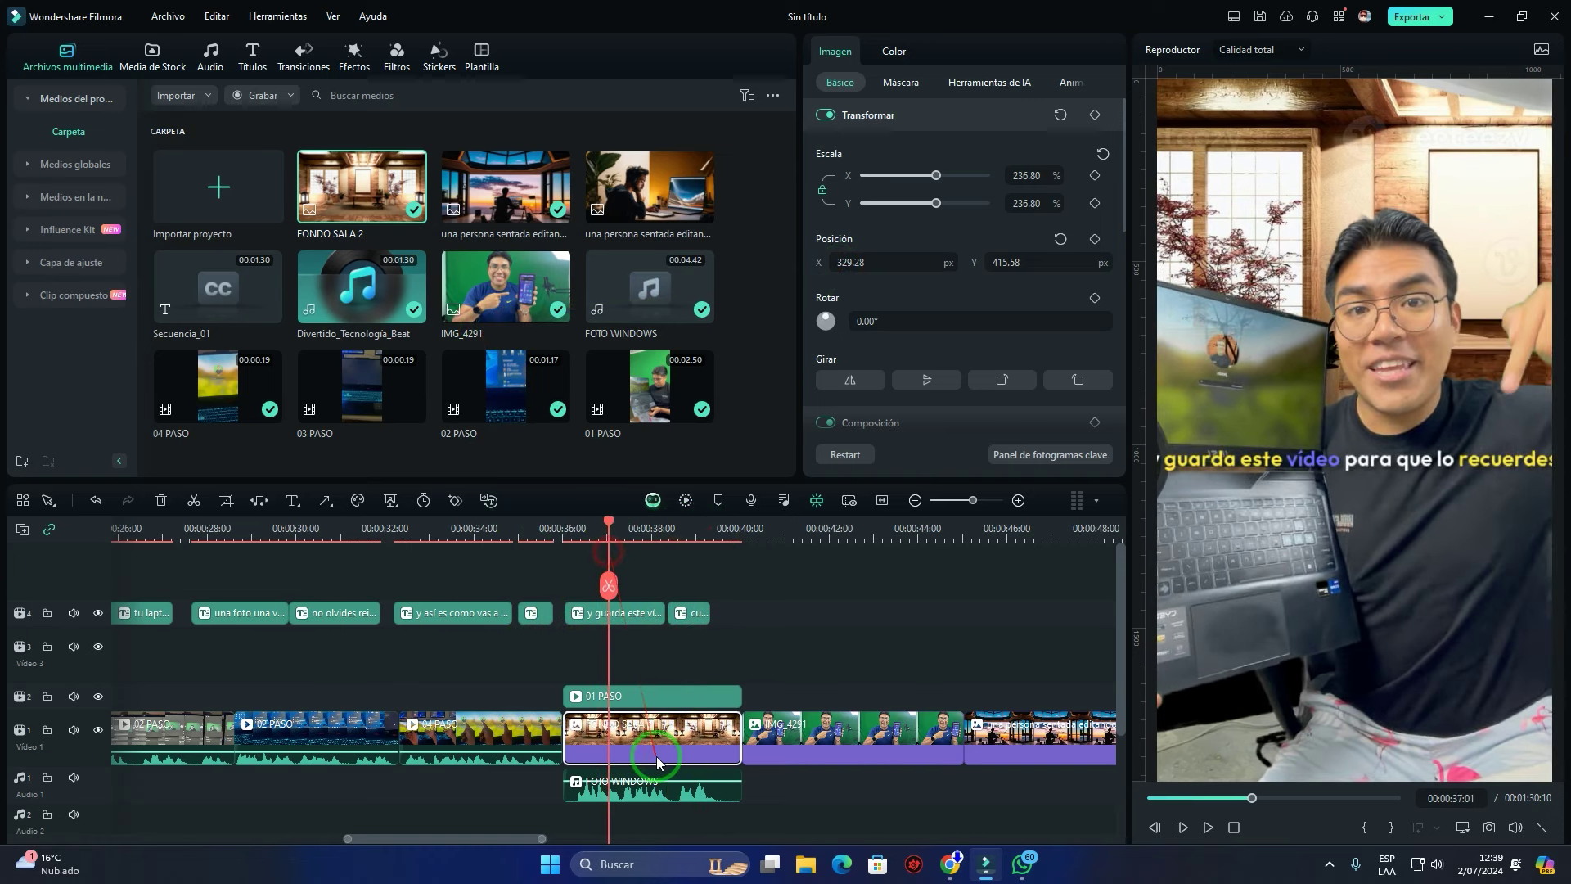
left_click(661, 691)
left_click(657, 741)
Select the IMG_4291 photo clip and enable Retrato IA to remove its background
left_click(832, 533)
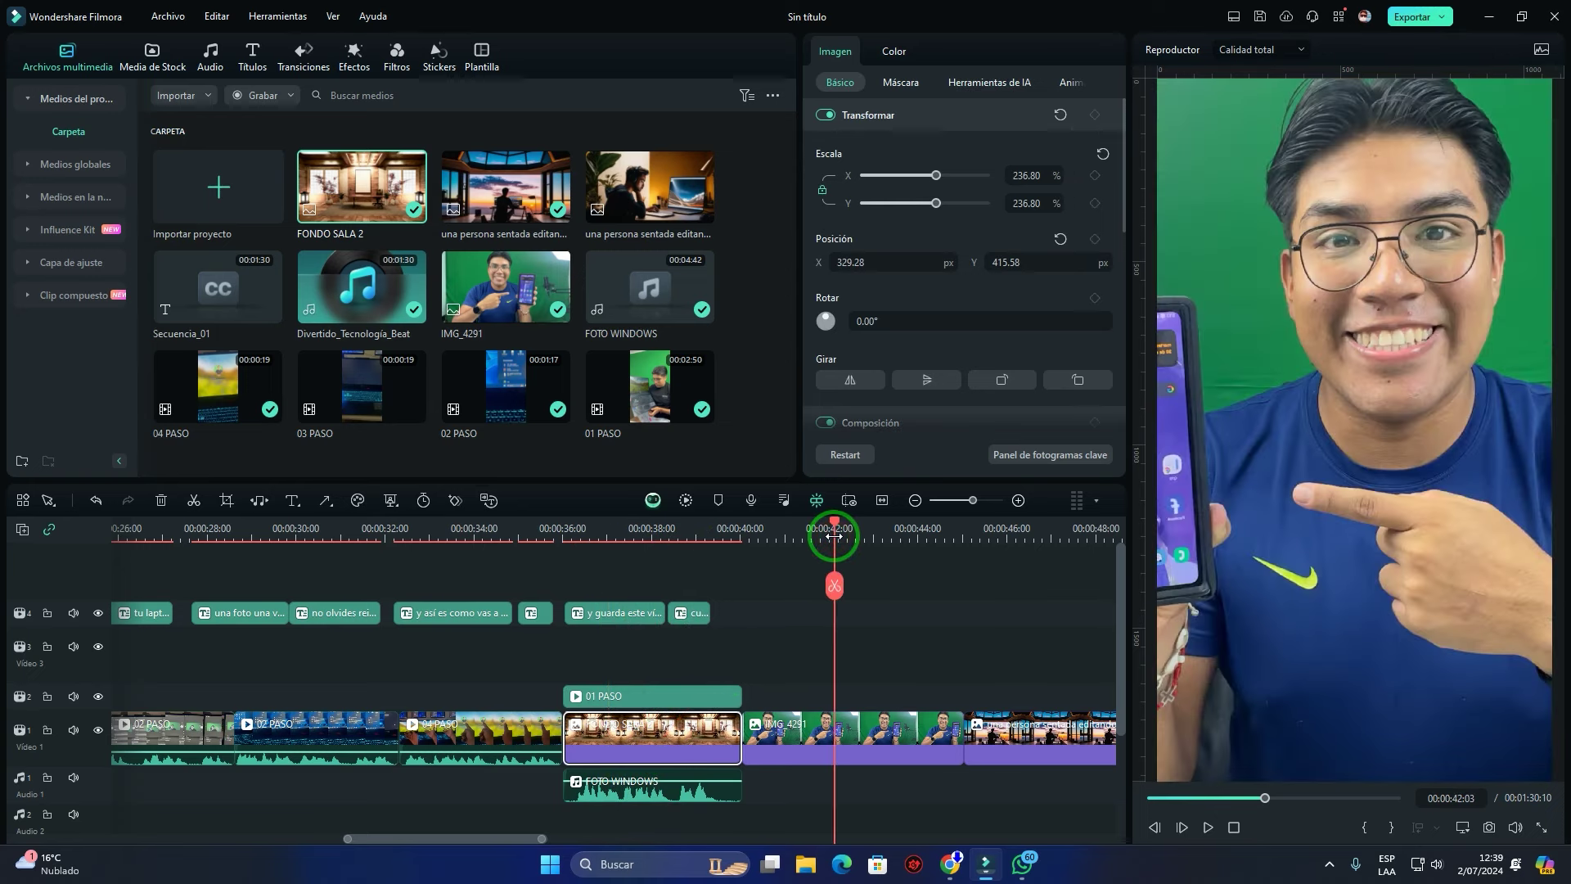
left_click(891, 606)
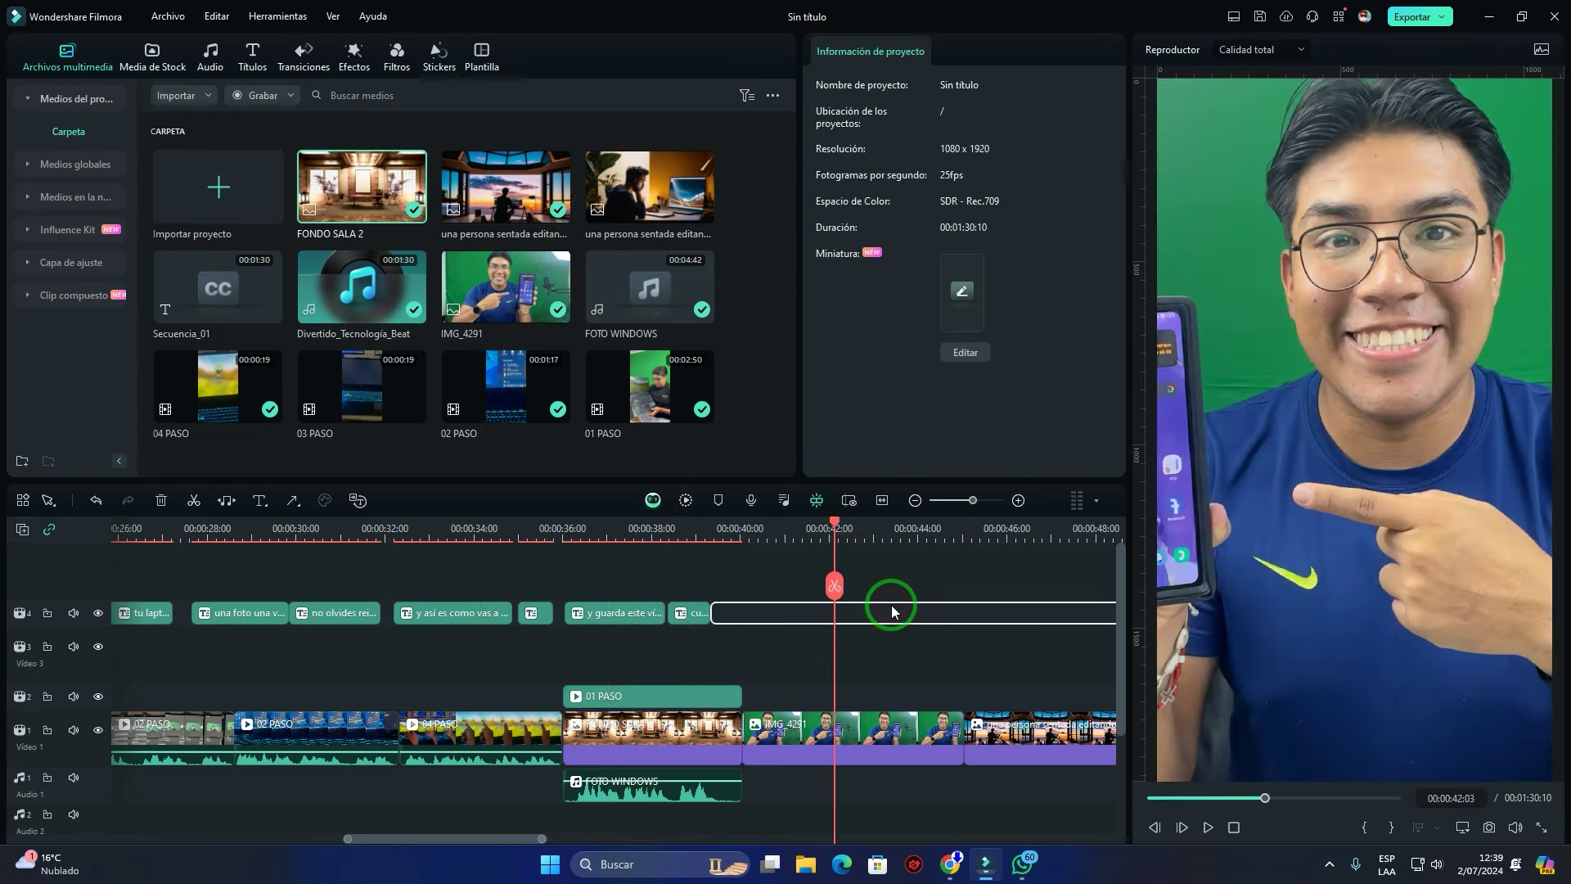
left_click(765, 728)
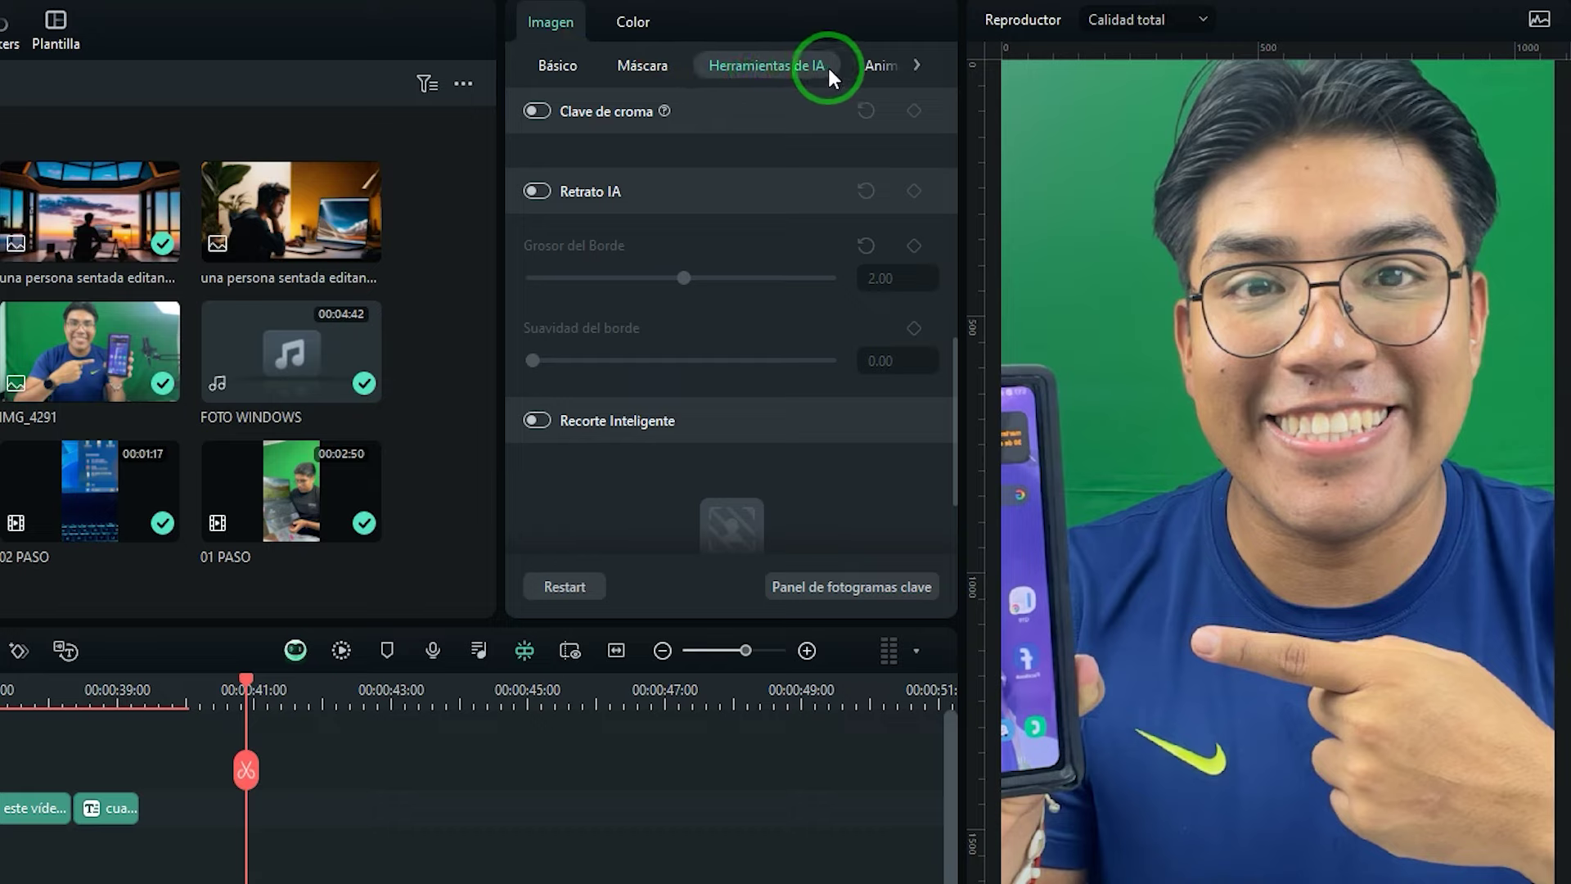
scroll(724, 342, "up", 2)
scroll(725, 342, "up", 2)
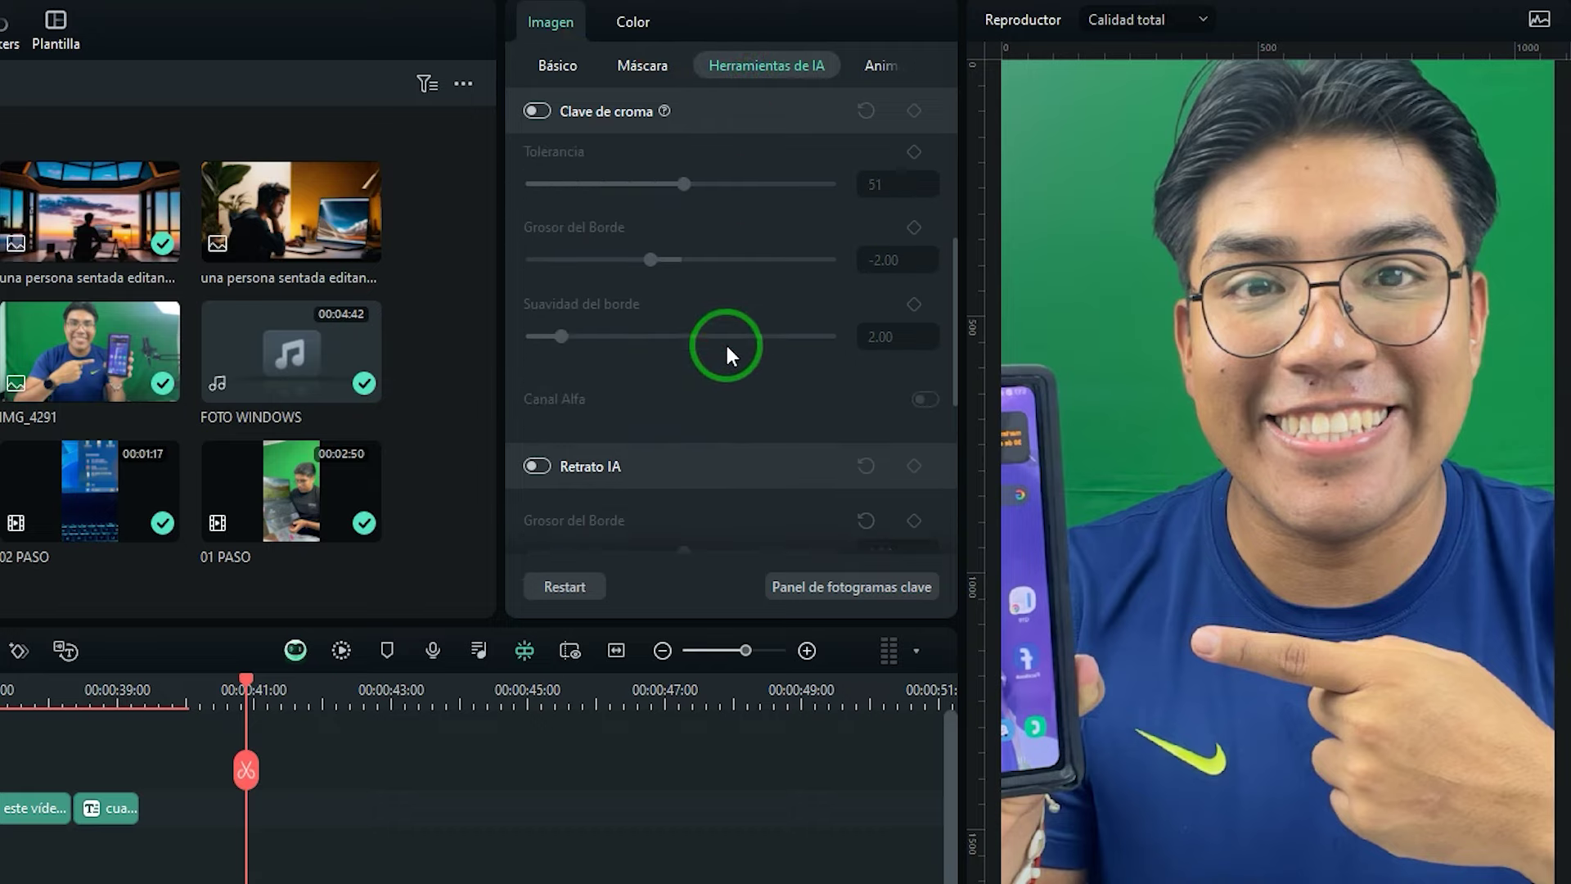
scroll(716, 336, "down", 3)
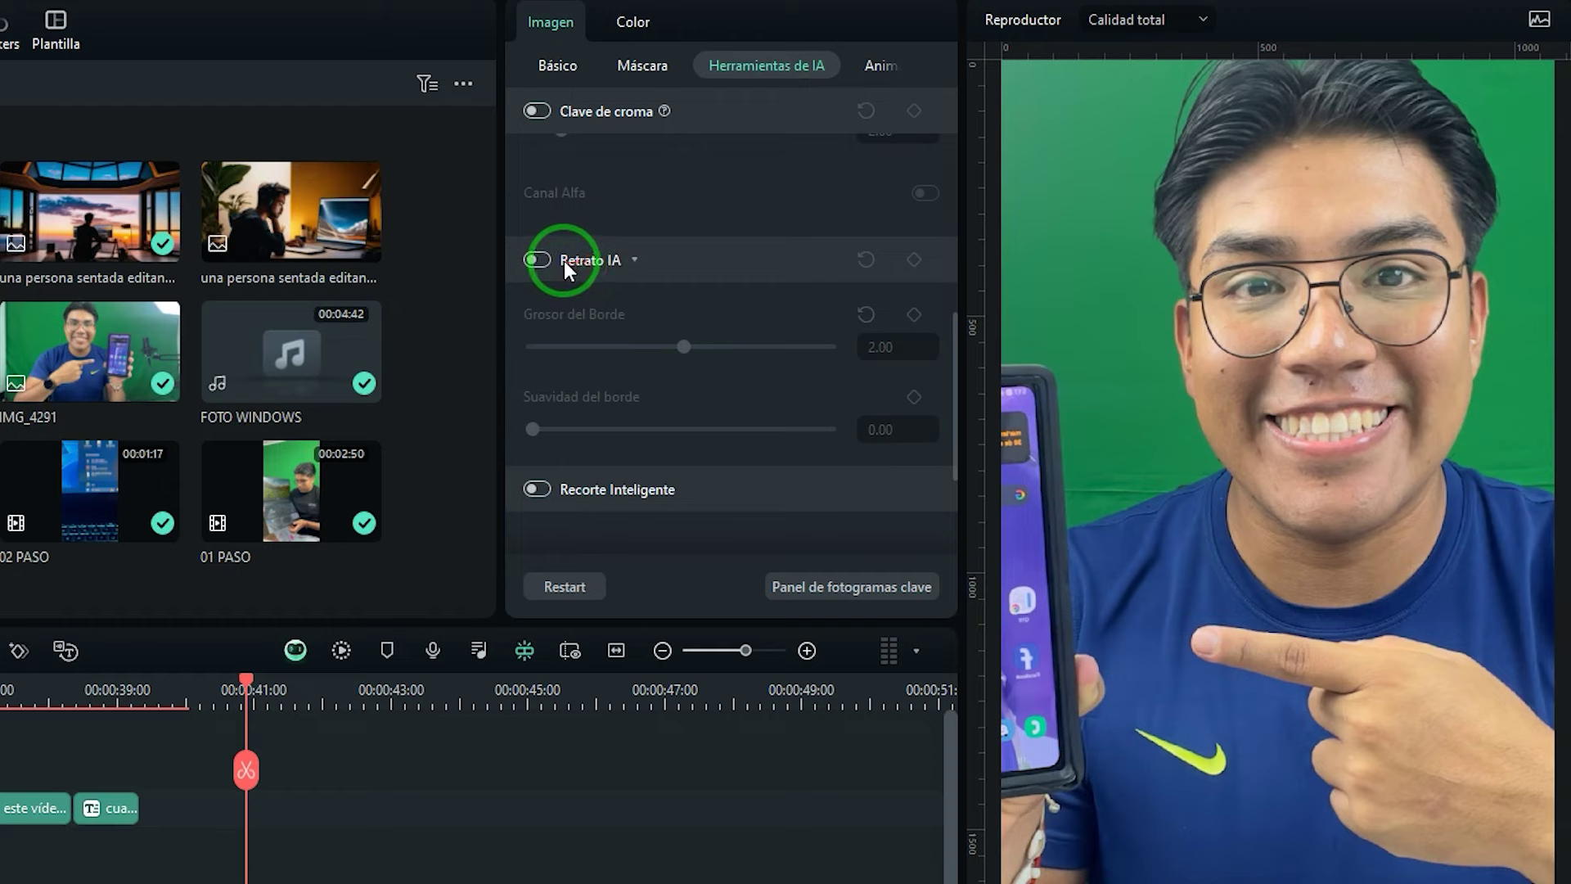
left_click(536, 260)
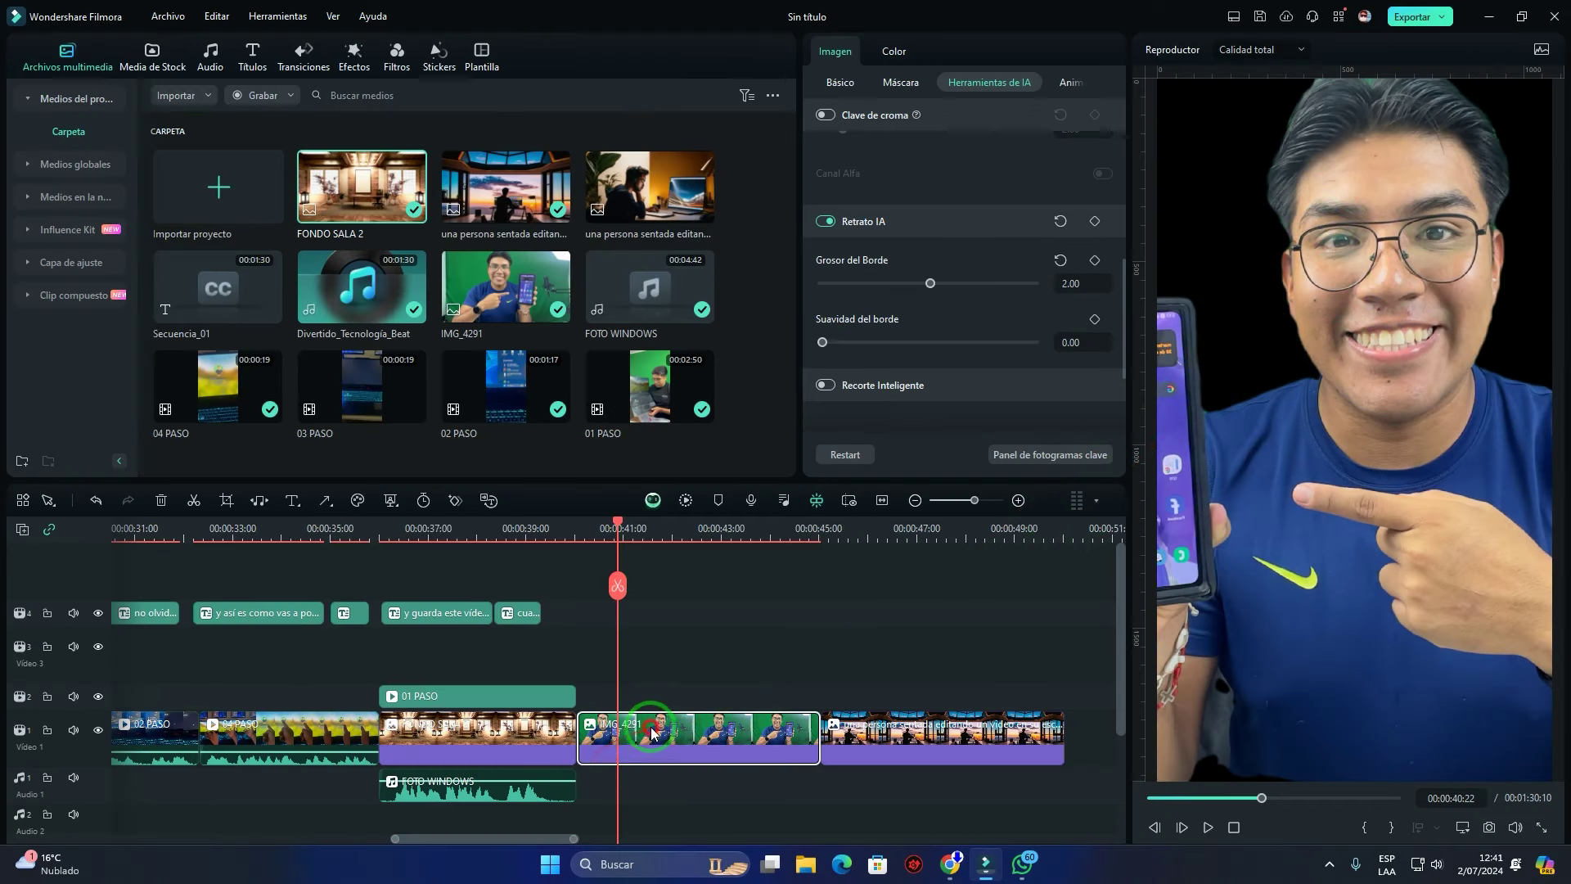
Move IMG_4291 up to the Video 2 track and extend the AI-generated image beneath it to start at 00:00:40:01
left_click_drag(652, 732, 650, 696)
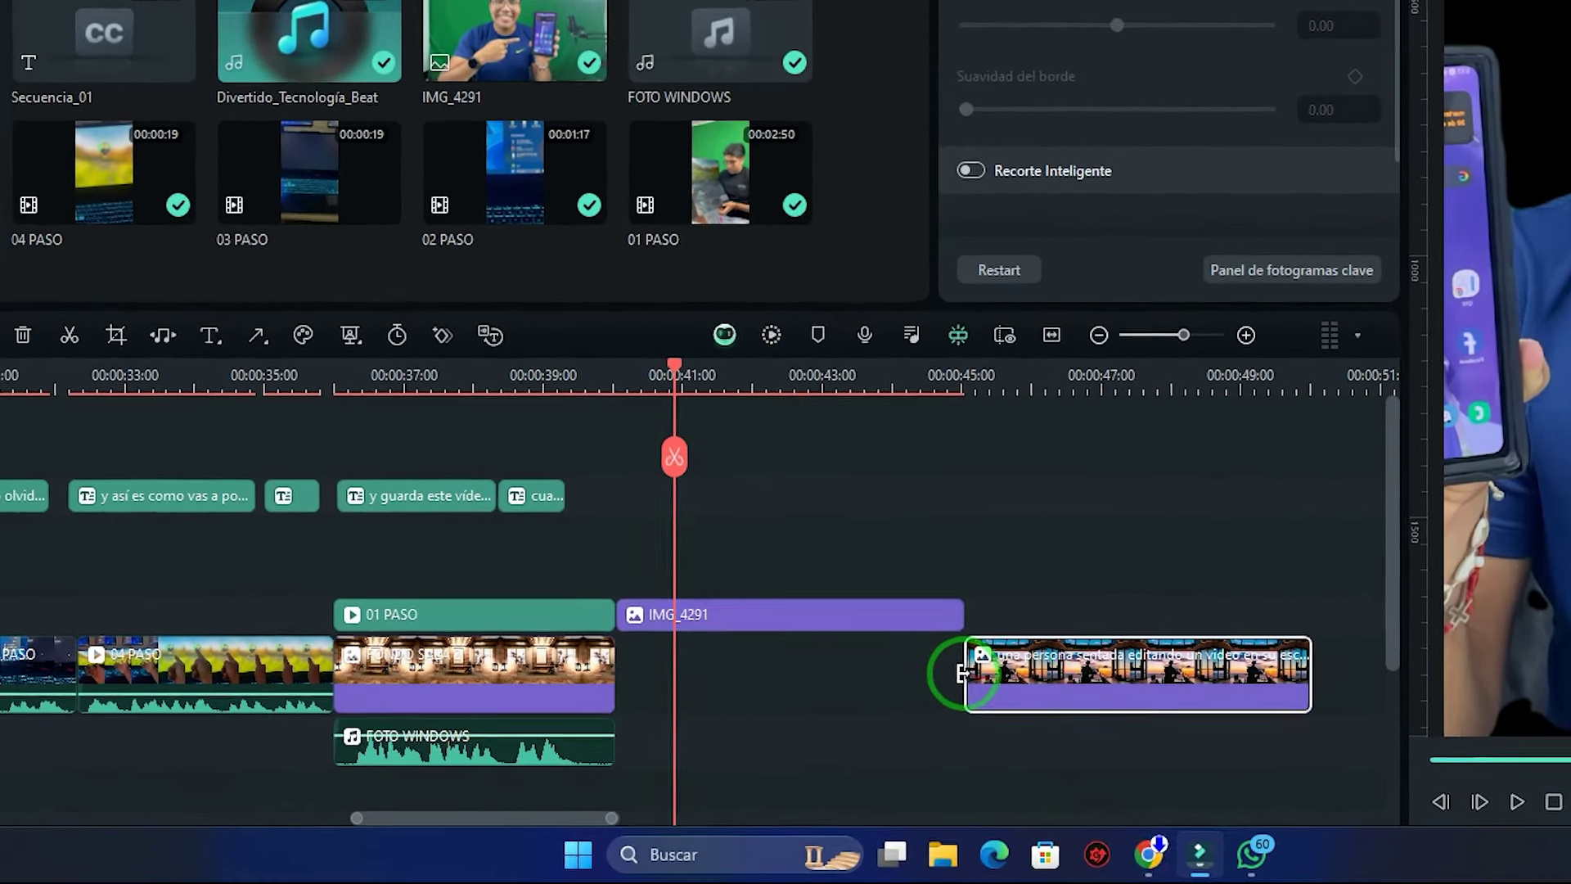
left_click(816, 741)
left_click(1048, 667)
left_click_drag(996, 658, 623, 667)
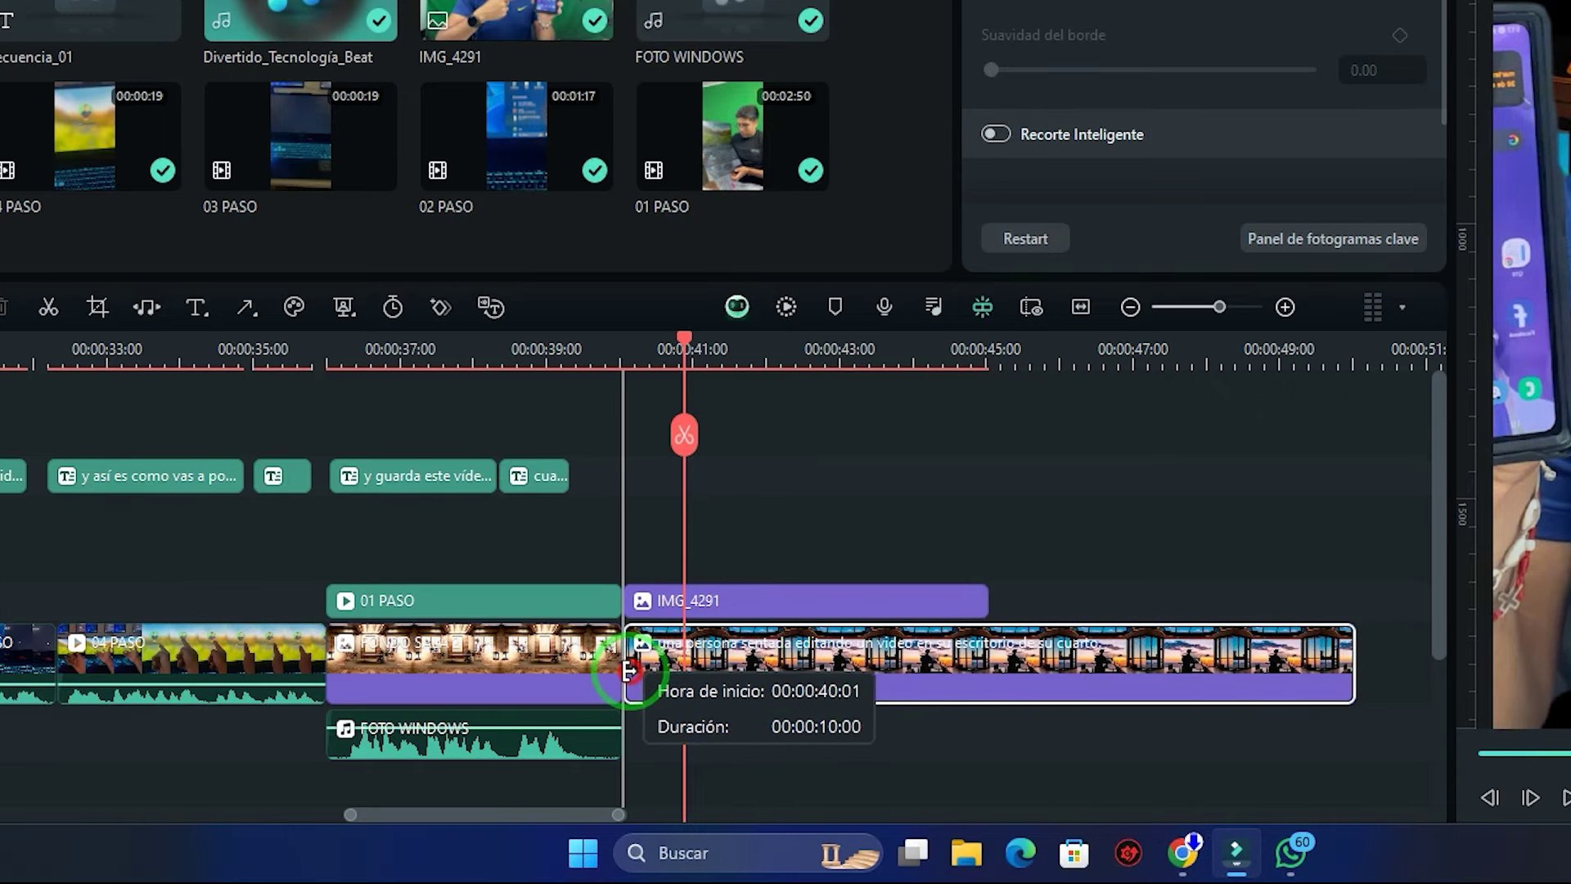
Enlarge the AI-generated background image to about 320 % so it fills the frame behind IMG_4291
left_click(840, 82)
left_click_drag(900, 175, 961, 186)
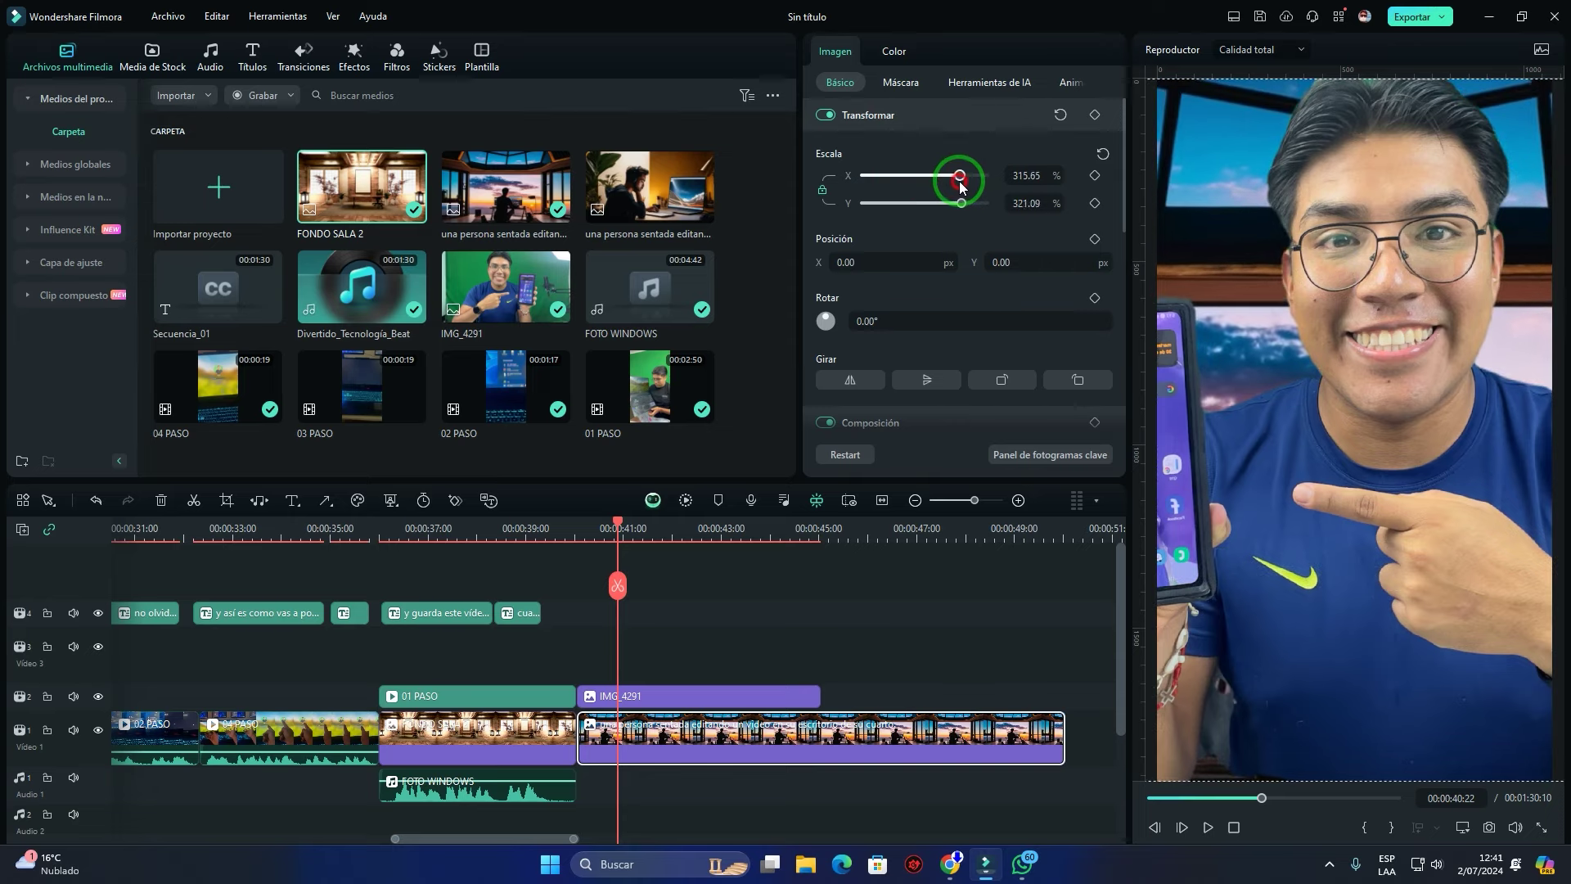
left_click(716, 700)
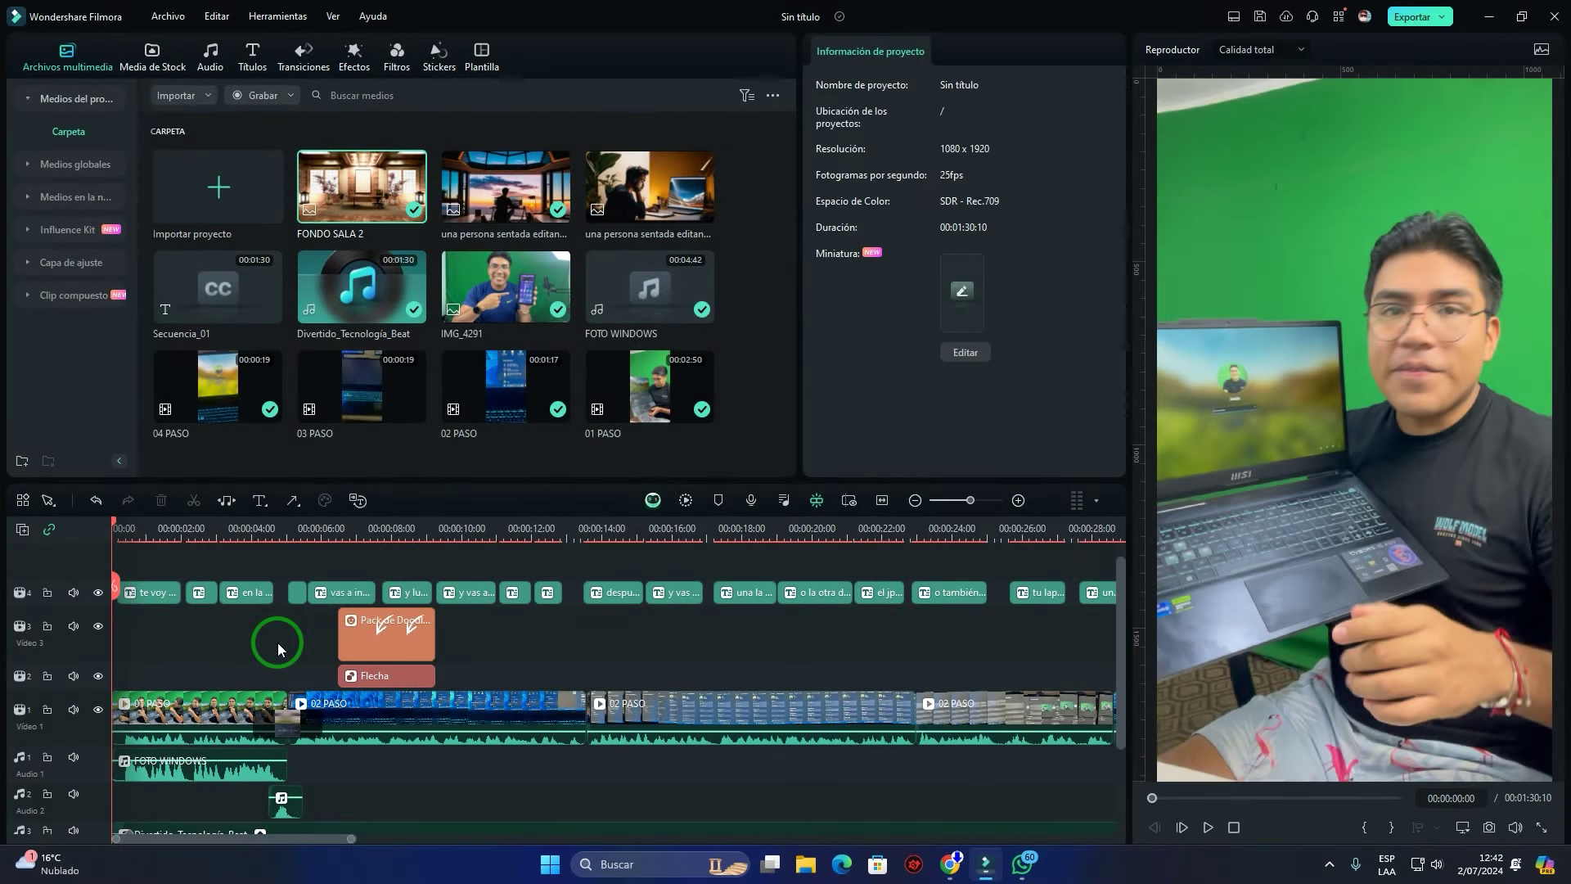
Browse the title templates in the Tendencias category
left_click(253, 59)
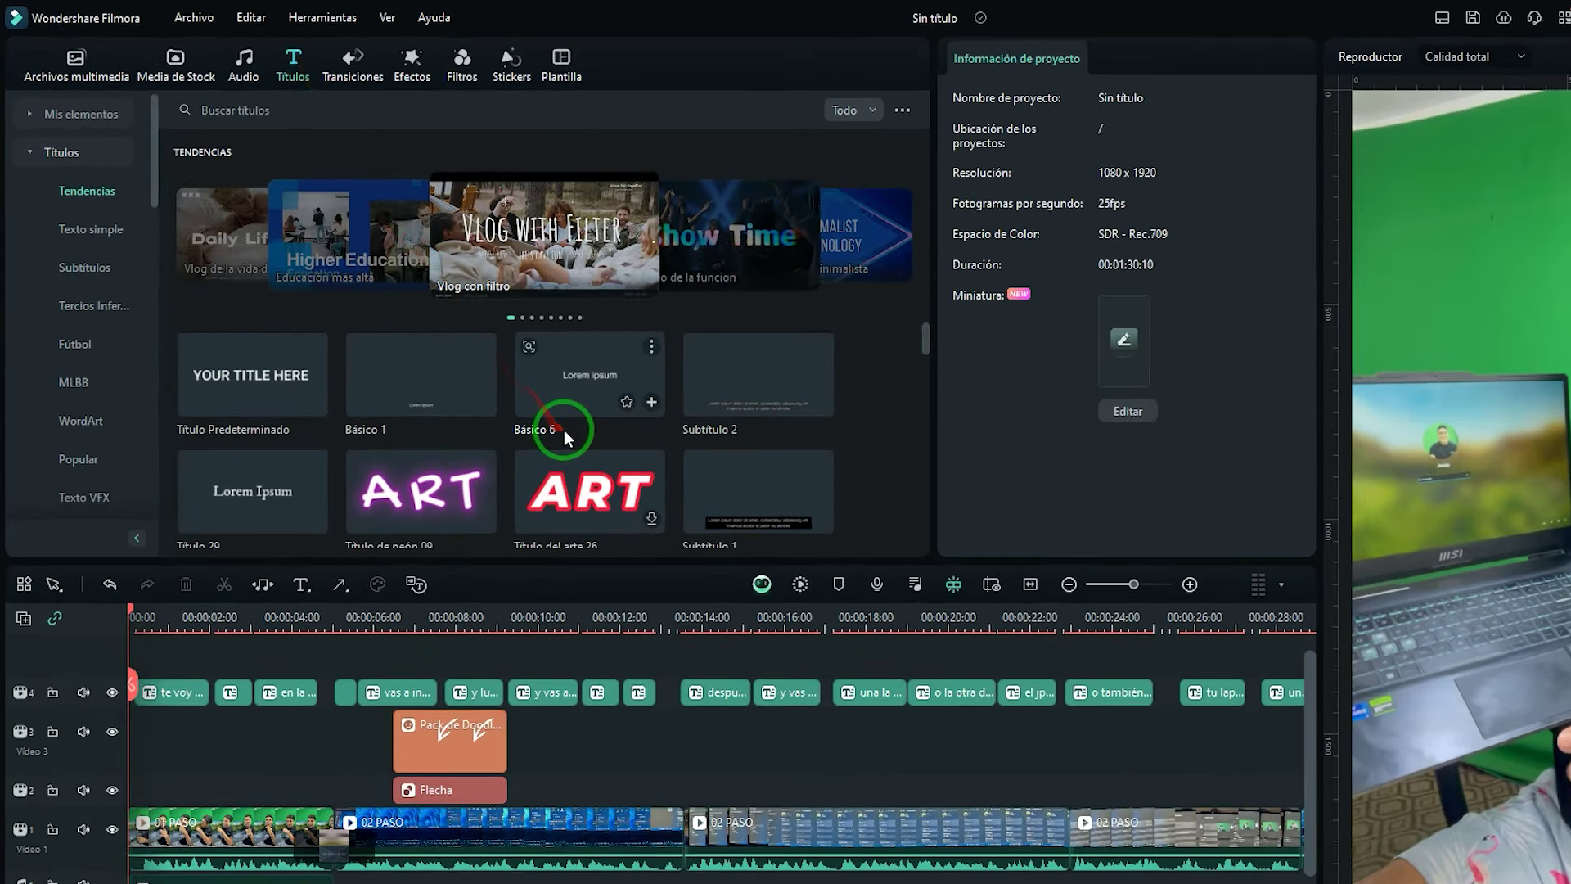
scroll(563, 430, "down", 5)
scroll(573, 405, "down", 3)
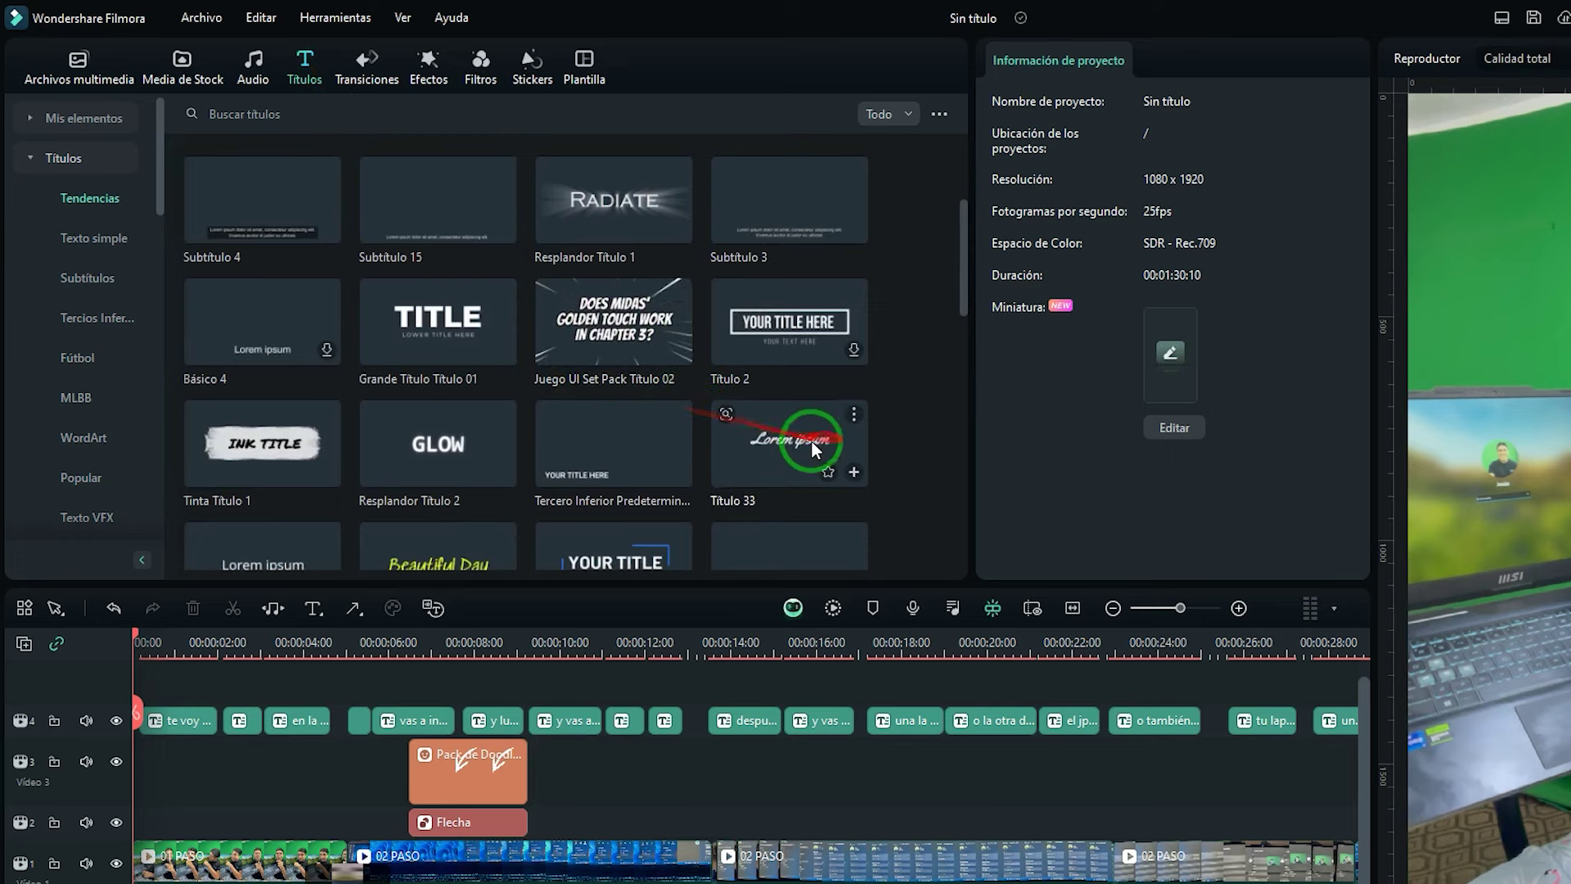
scroll(805, 433, "down", 5)
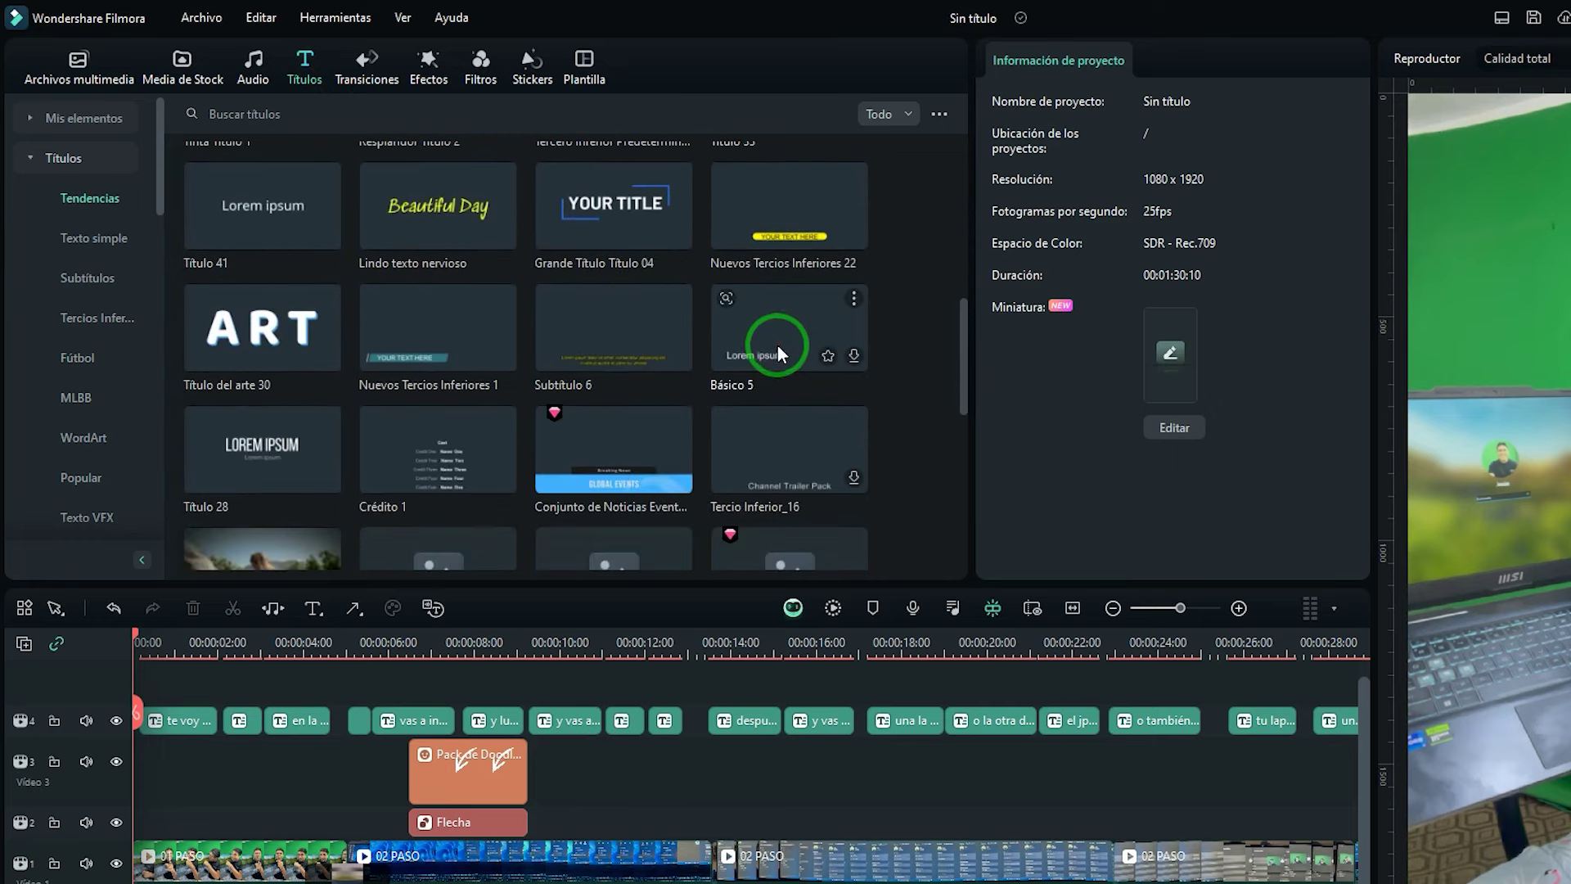
scroll(777, 345, "down", 5)
scroll(764, 385, "up", 5)
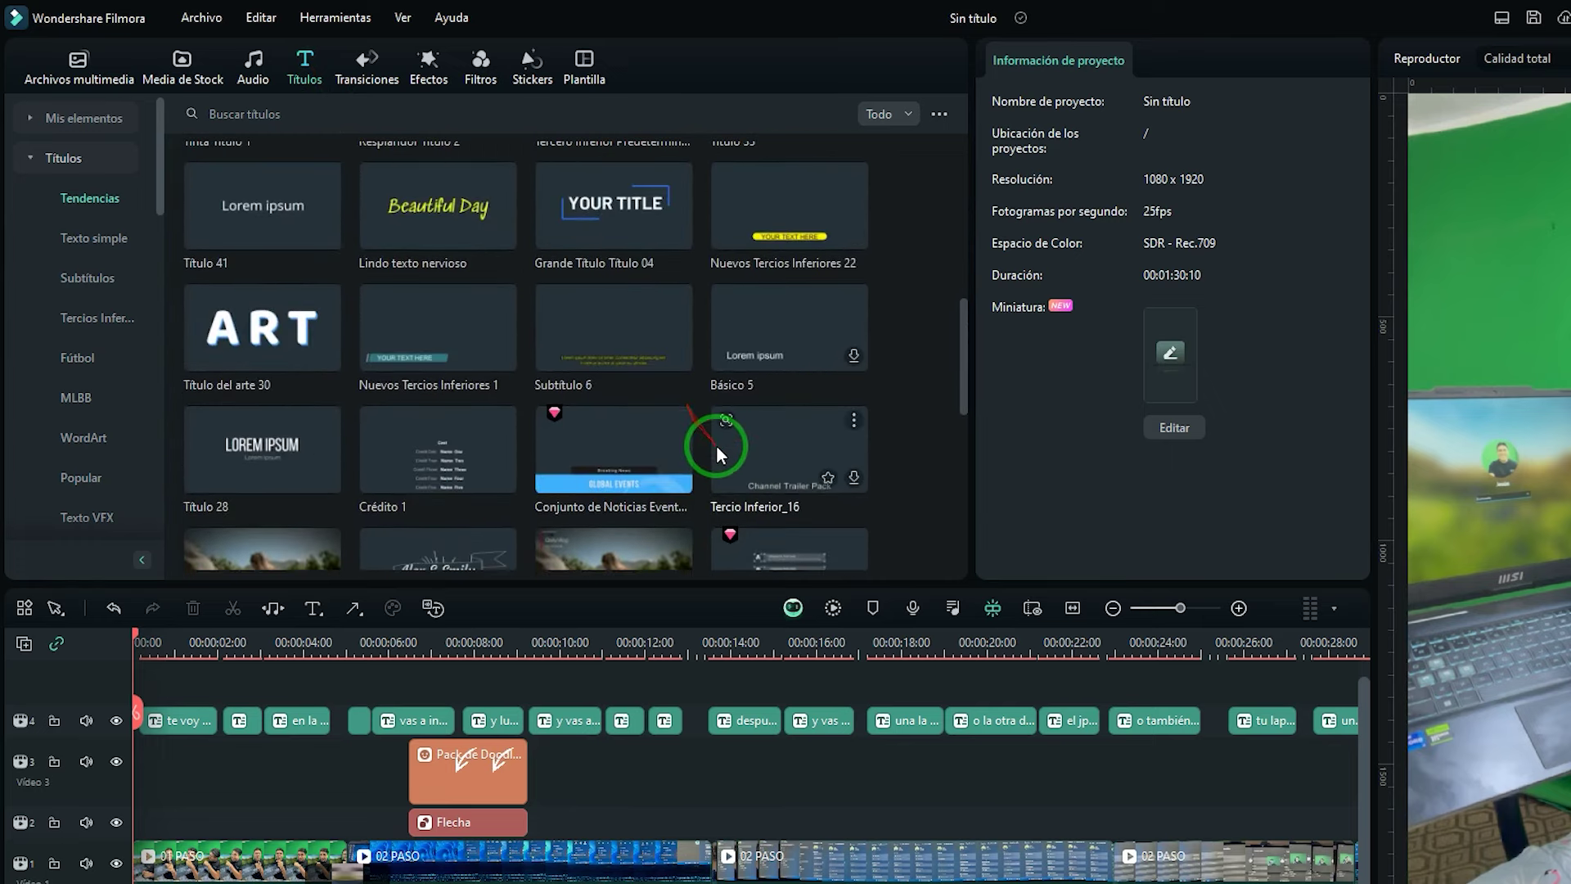
scroll(715, 444, "down", 3)
scroll(616, 335, "down", 3)
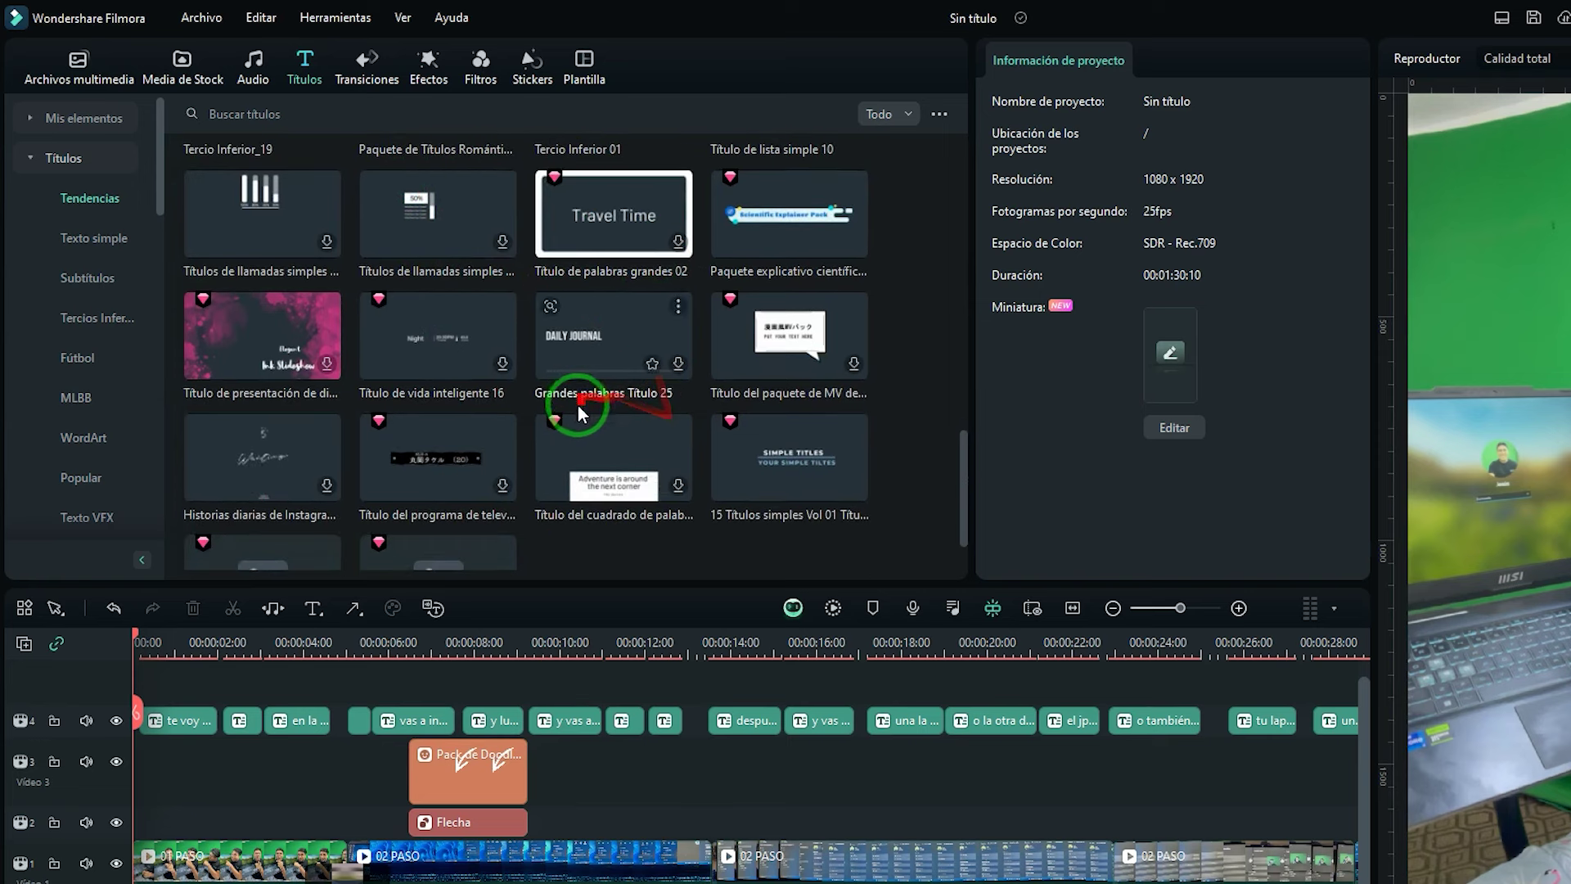
Add the Título 33 title template at the very start of the Video 3 track
scroll(793, 311, "up", 5)
left_click_drag(793, 311, 193, 793)
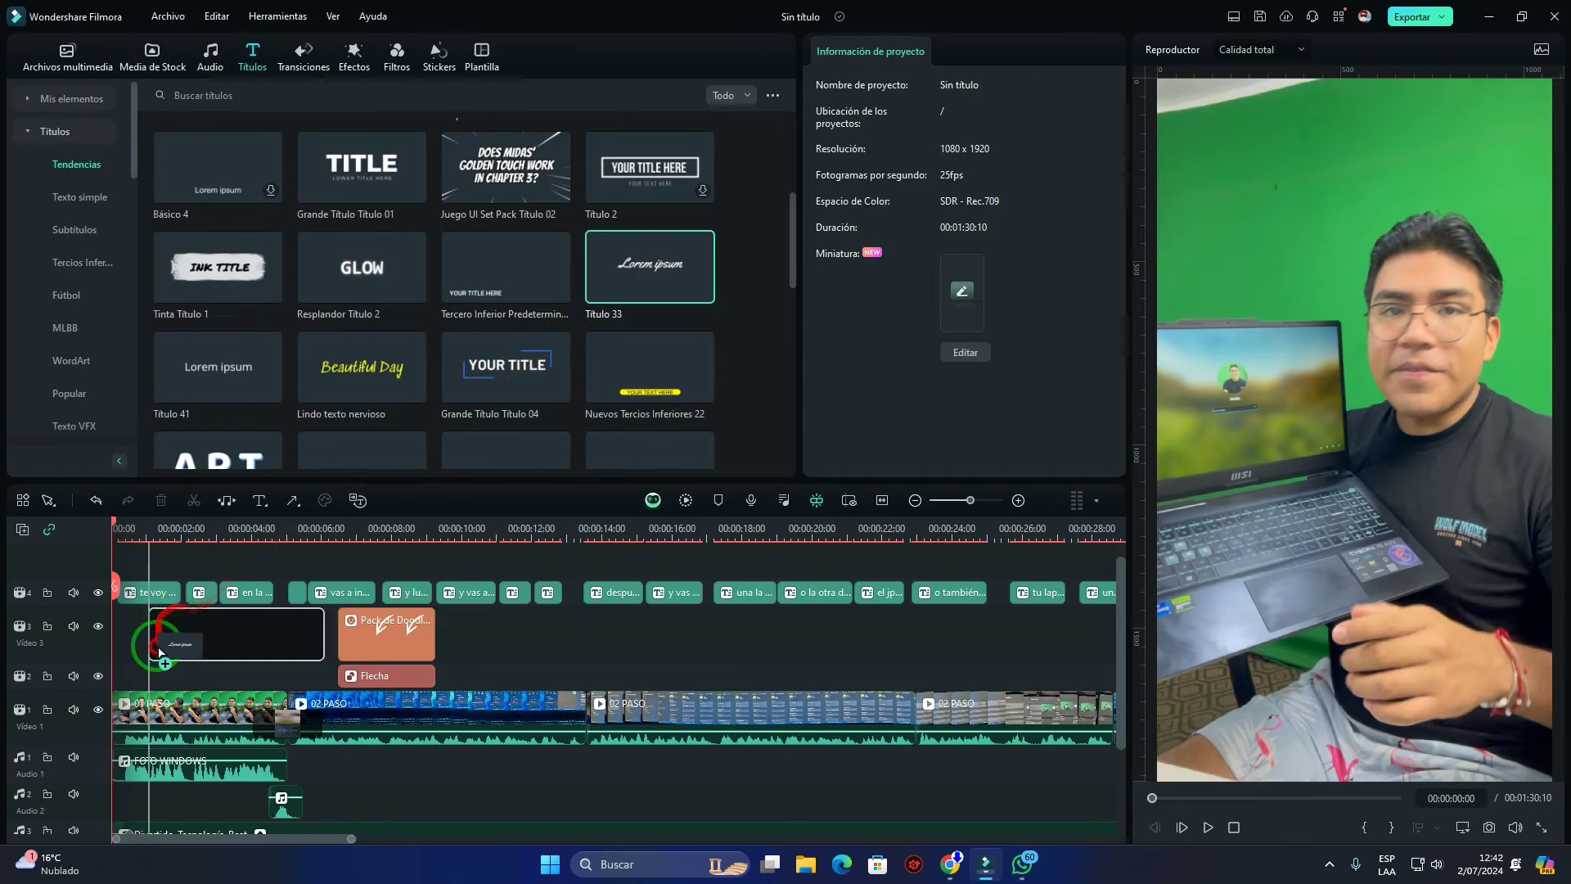
mouse_move(161, 652)
left_mouse_down()
mouse_move(106, 646)
mouse_move(147, 655)
left_mouse_up()
Move the new title to the upper part of the frame, above the head, and change its text to TUTORIAL
left_click_drag(100, 526, 182, 544)
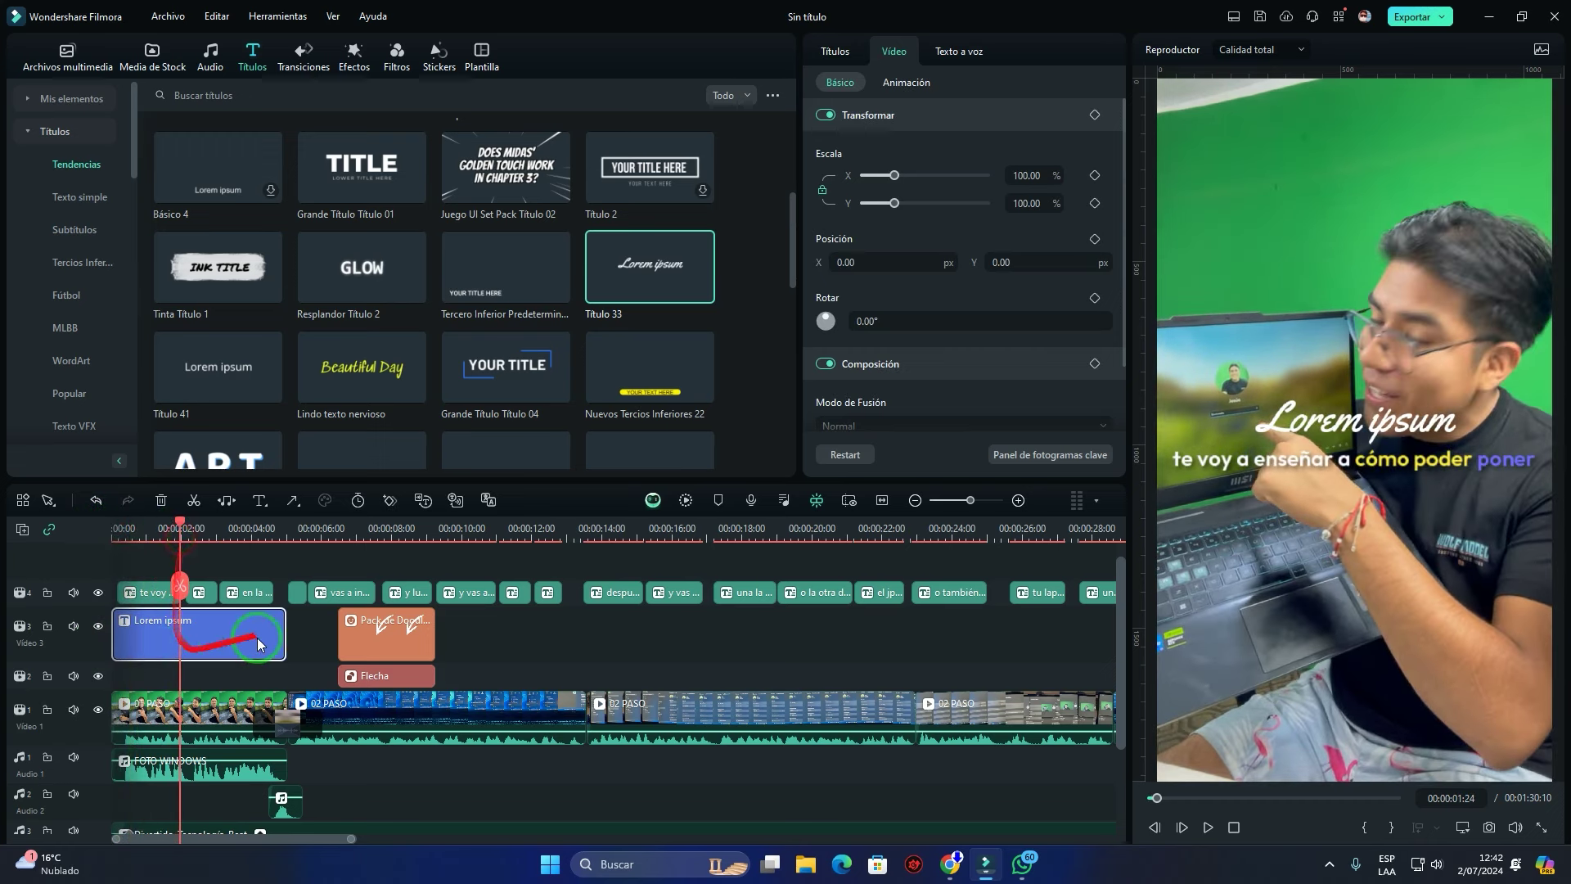
left_click_drag(1384, 410, 1385, 162)
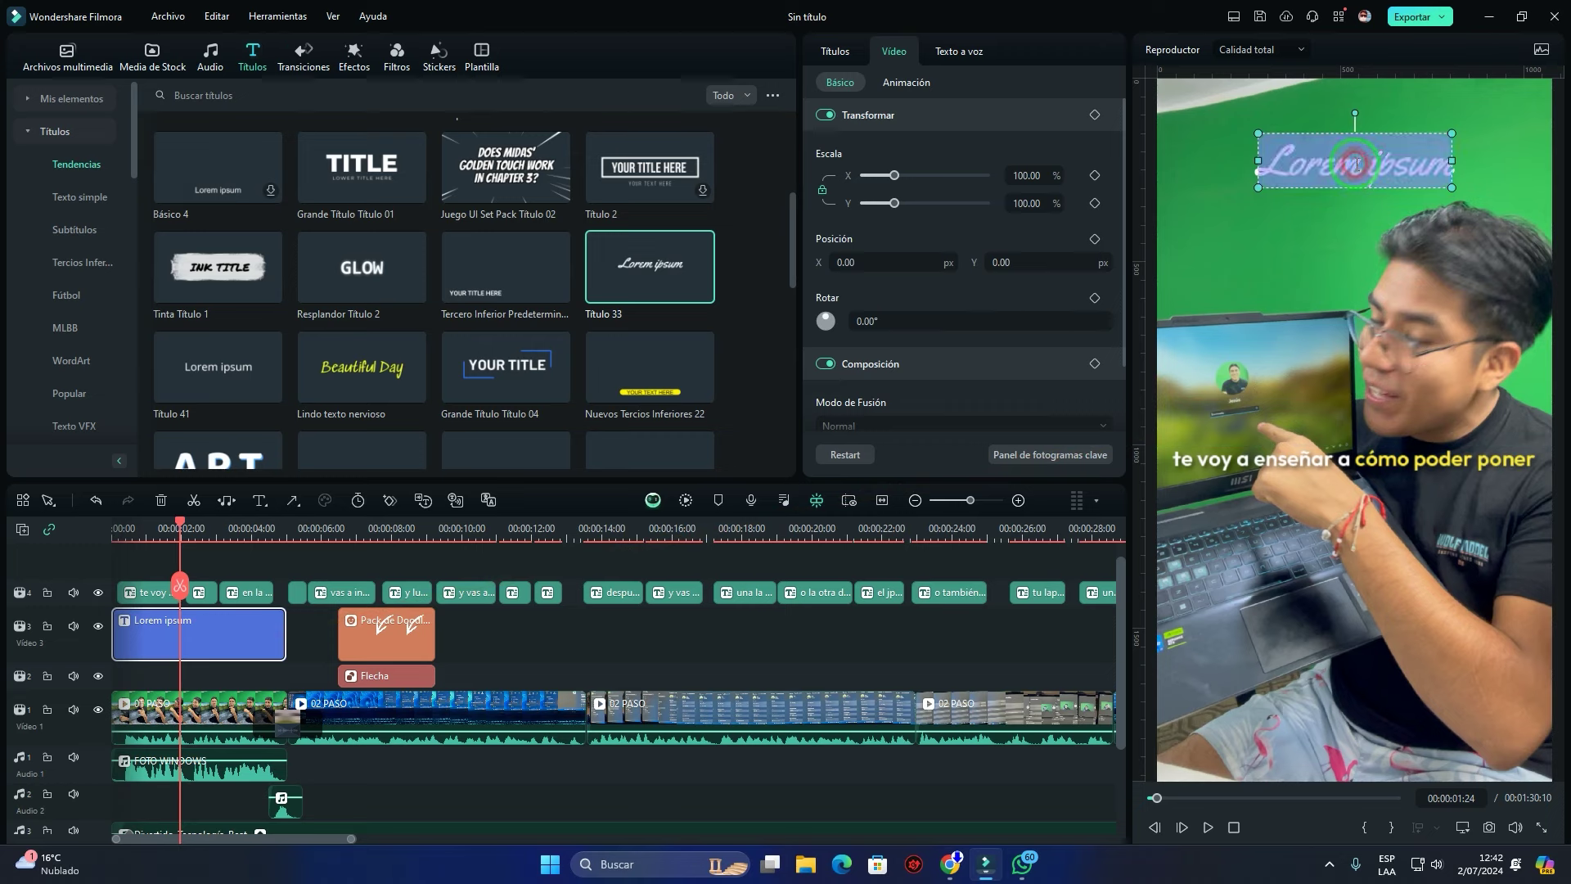
double_click(1362, 153)
type("tut")
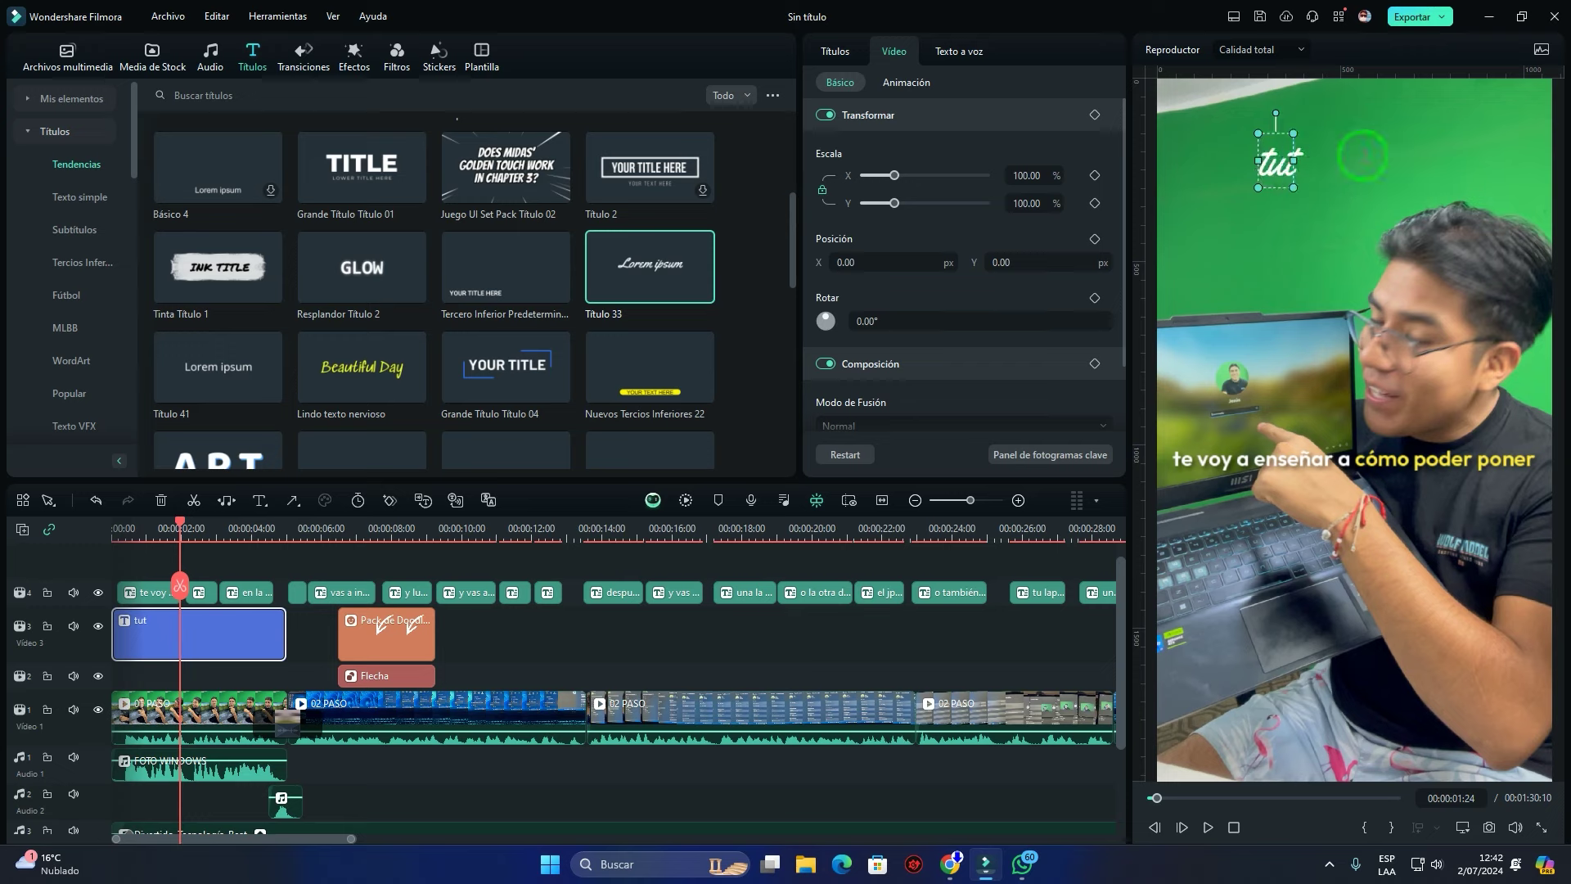
type("TUTORIAL")
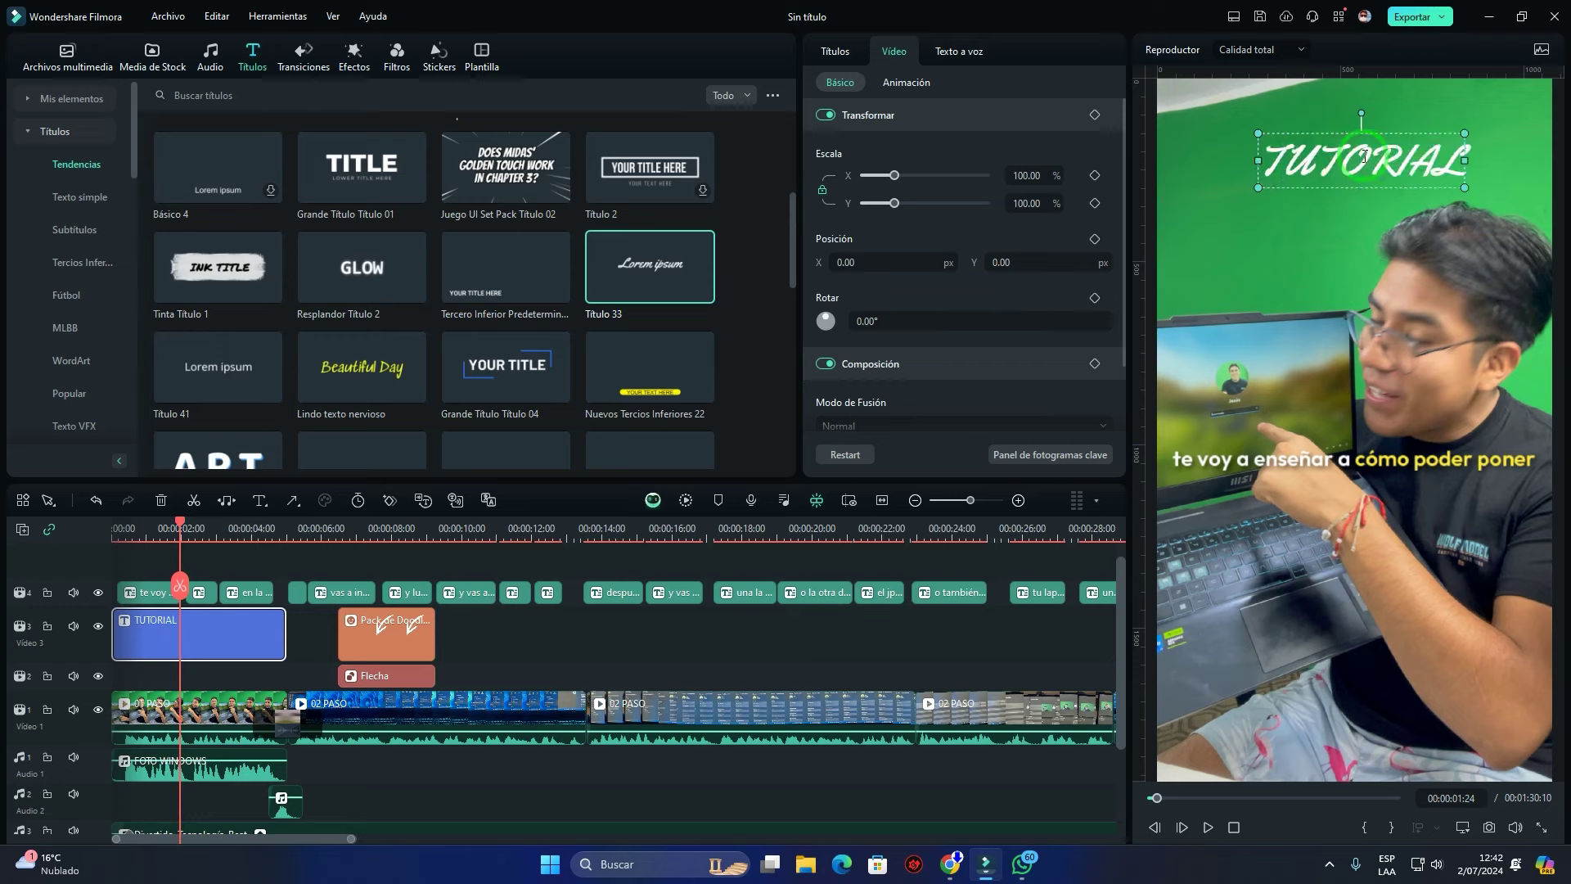
left_click(537, 645)
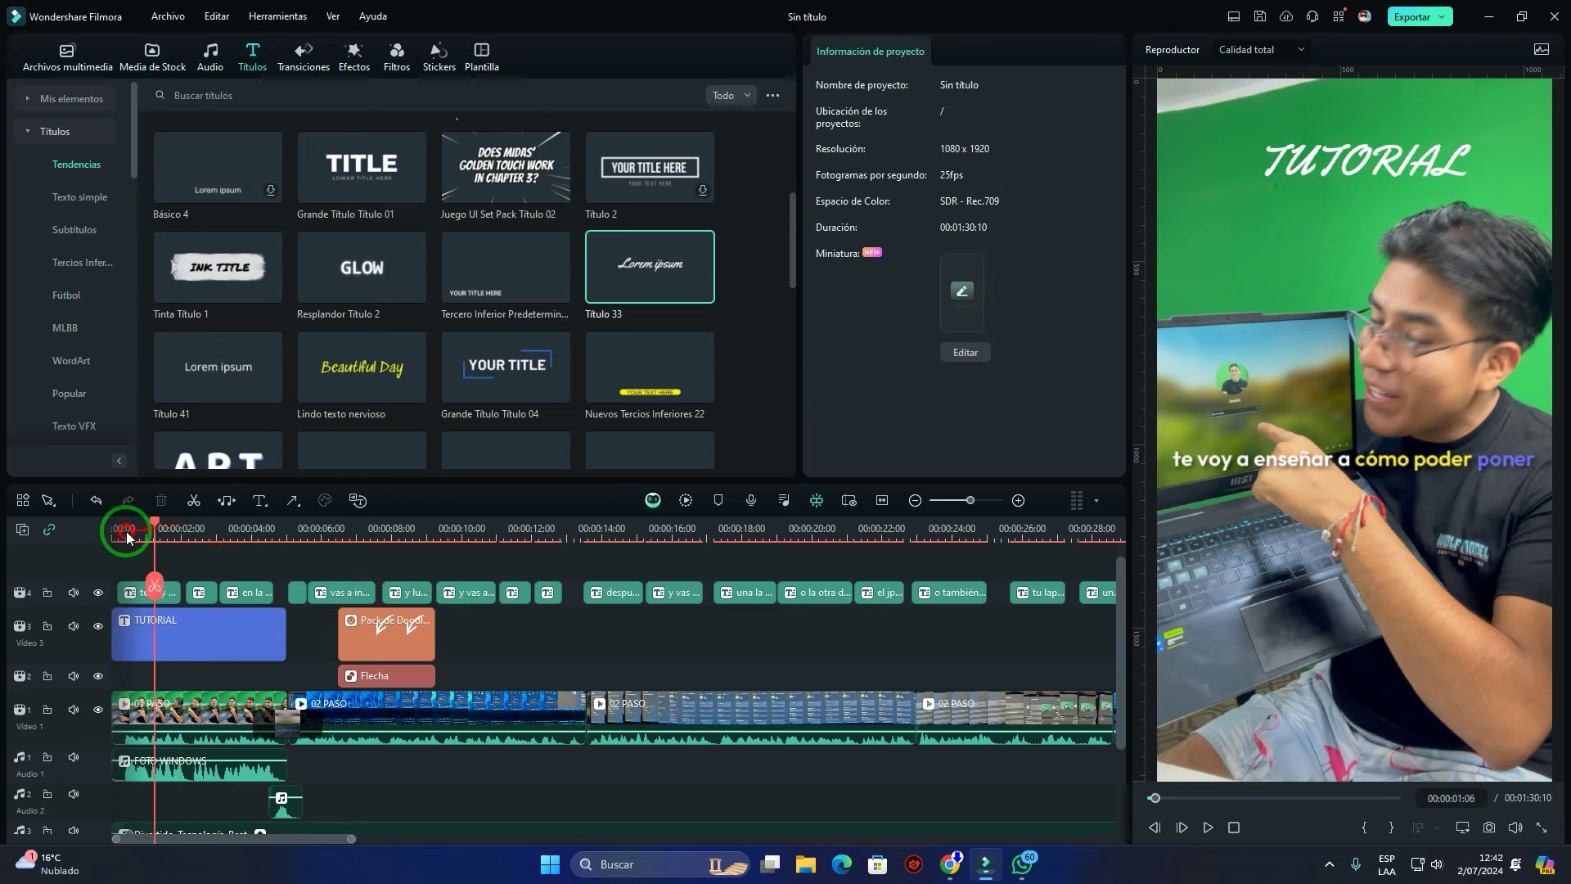
Play the video from the beginning to preview the TUTORIAL title
left_click_drag(131, 532, 103, 543)
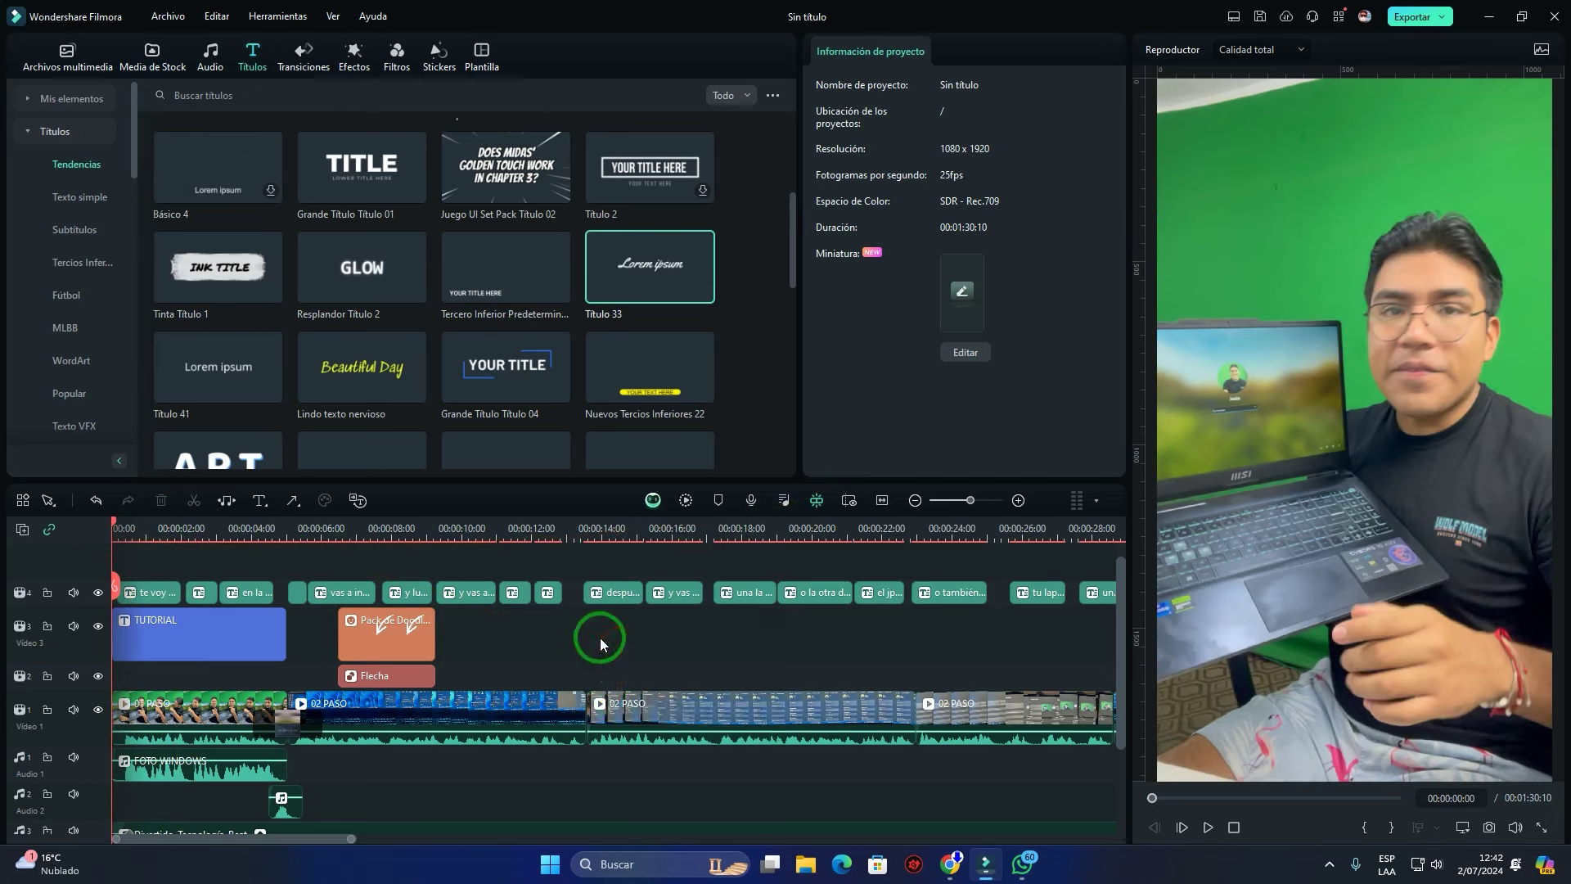
key("space")
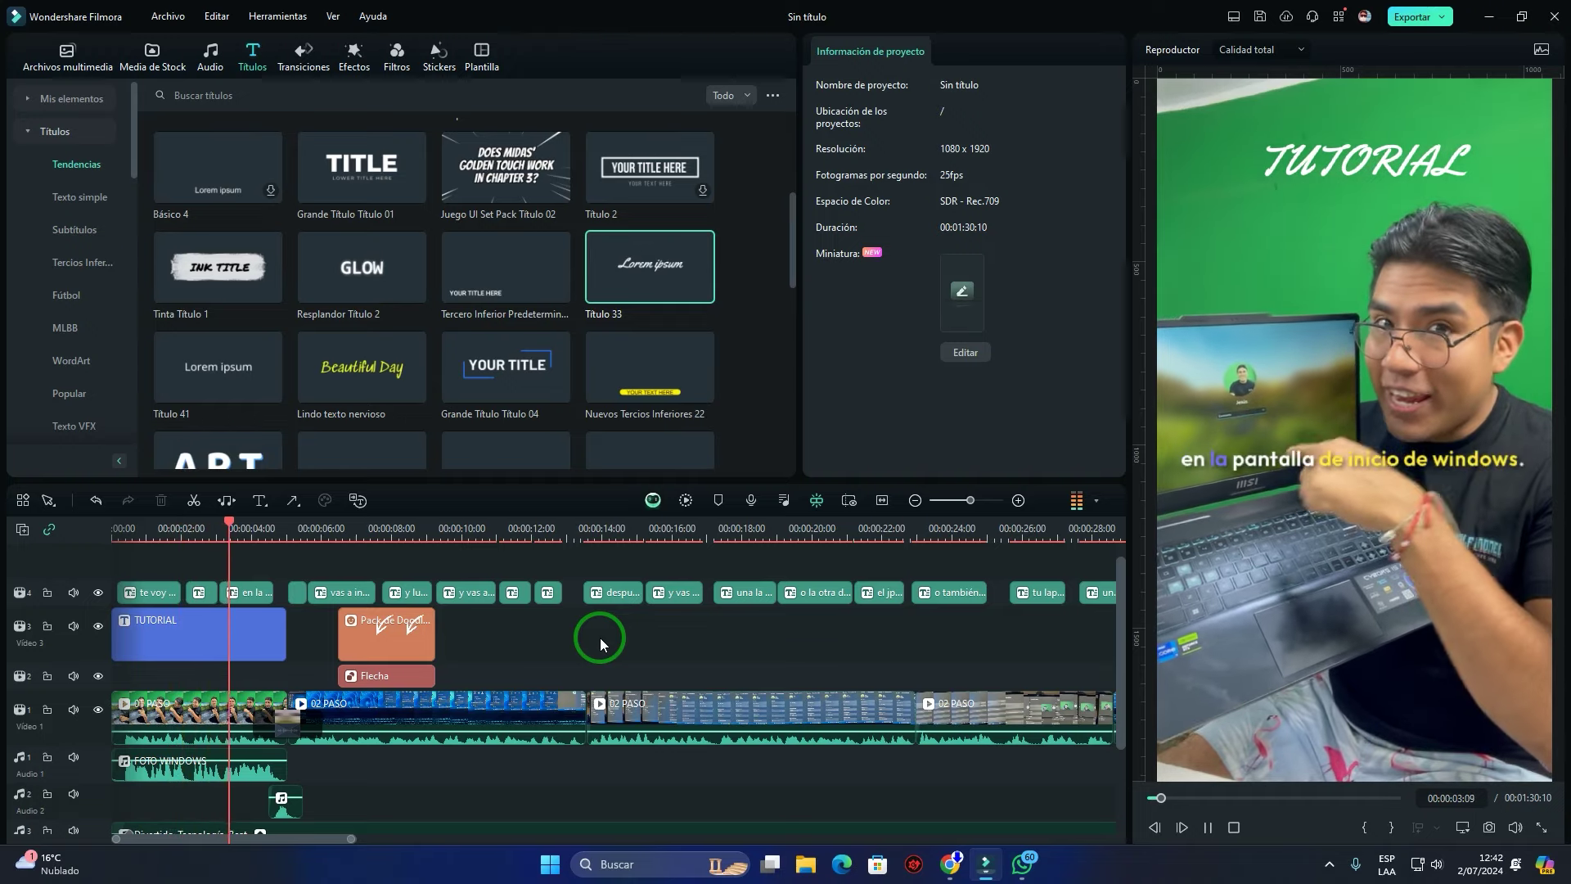
left_click(259, 533)
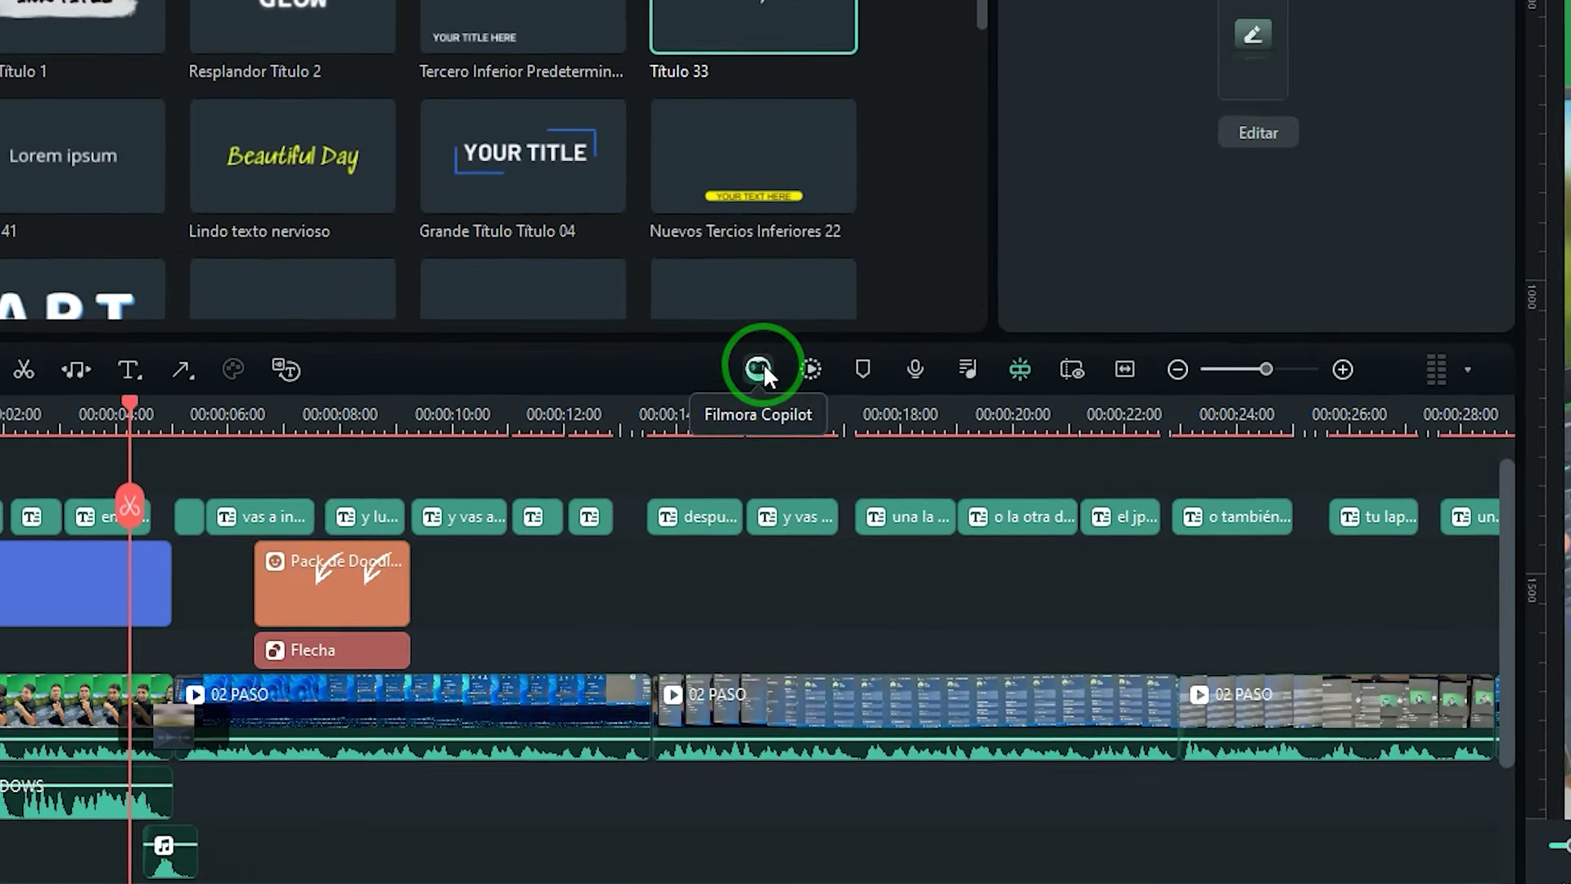
Ask Filmora Copilot "Como puedo exportar un video en filmora"
left_click(757, 371)
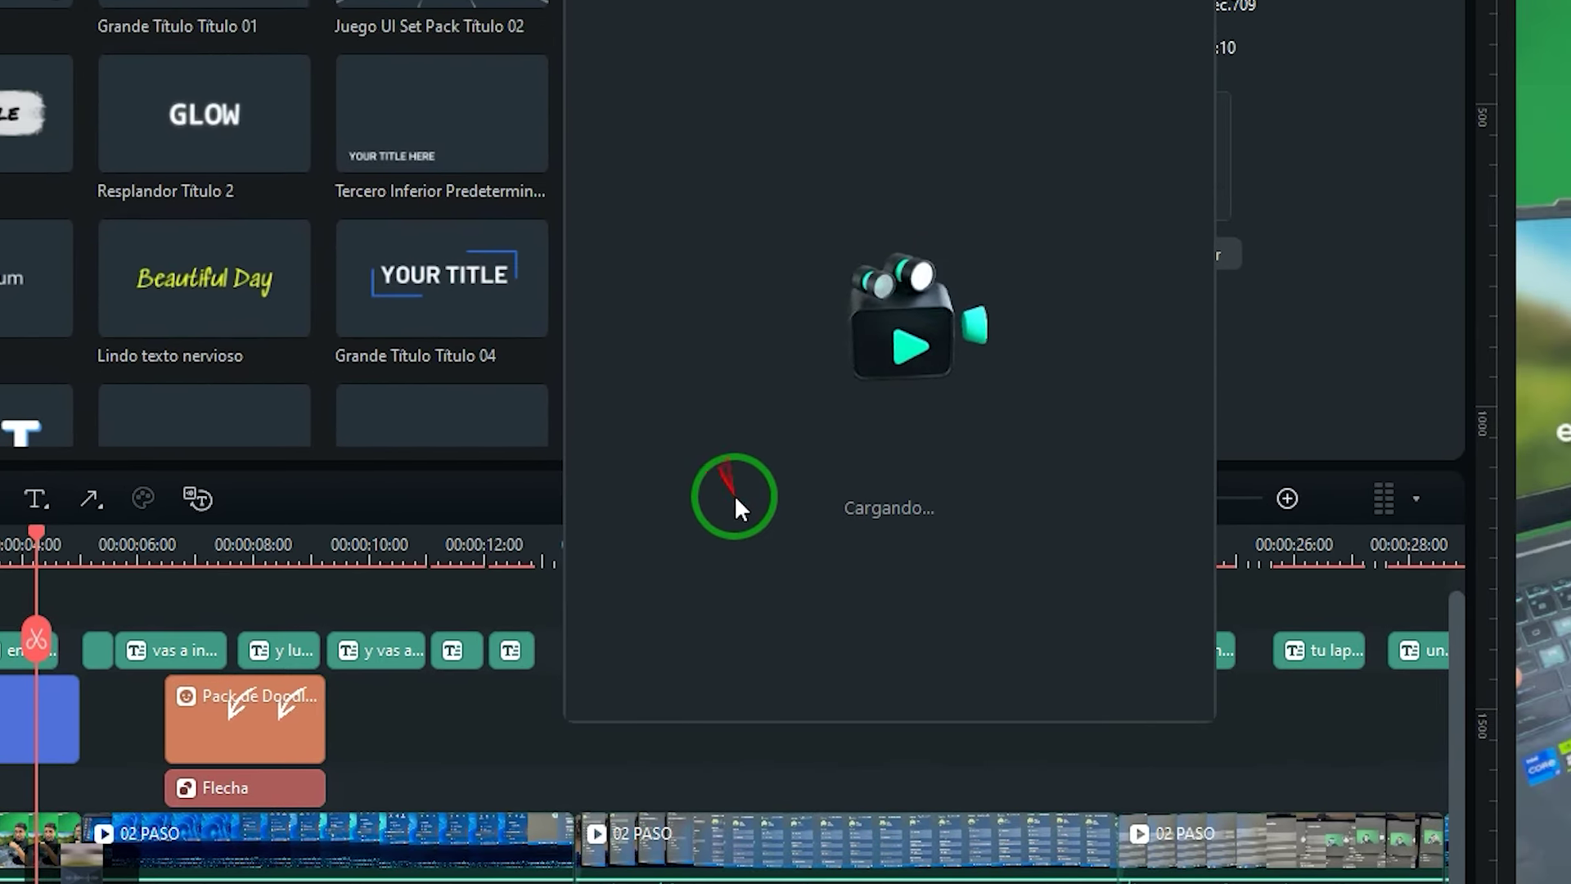
left_click(768, 616)
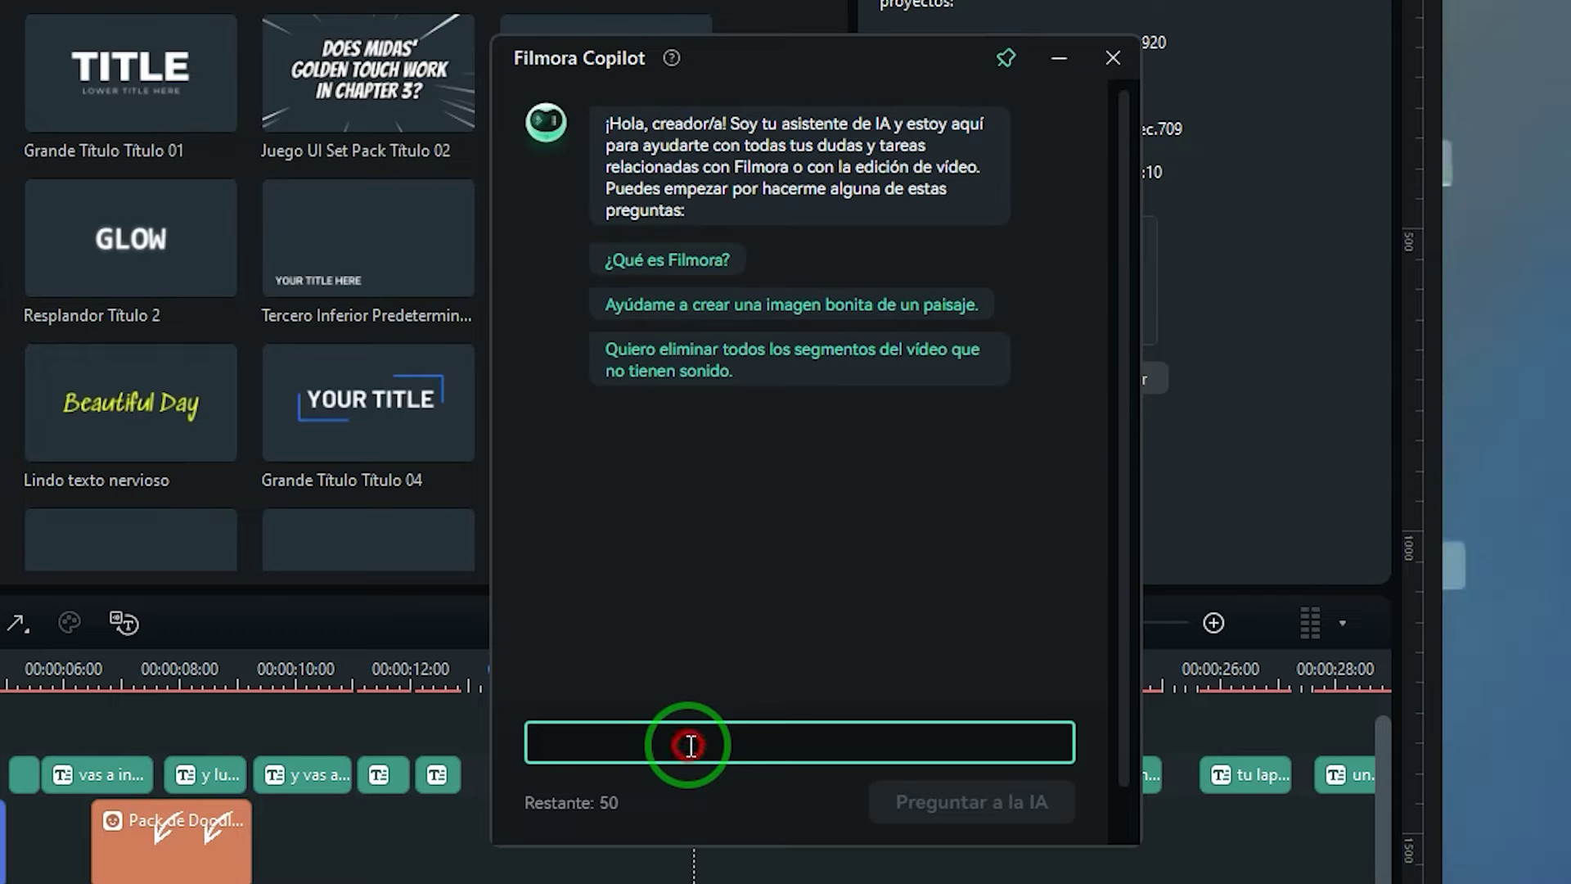
type("Como puedo exportar un v")
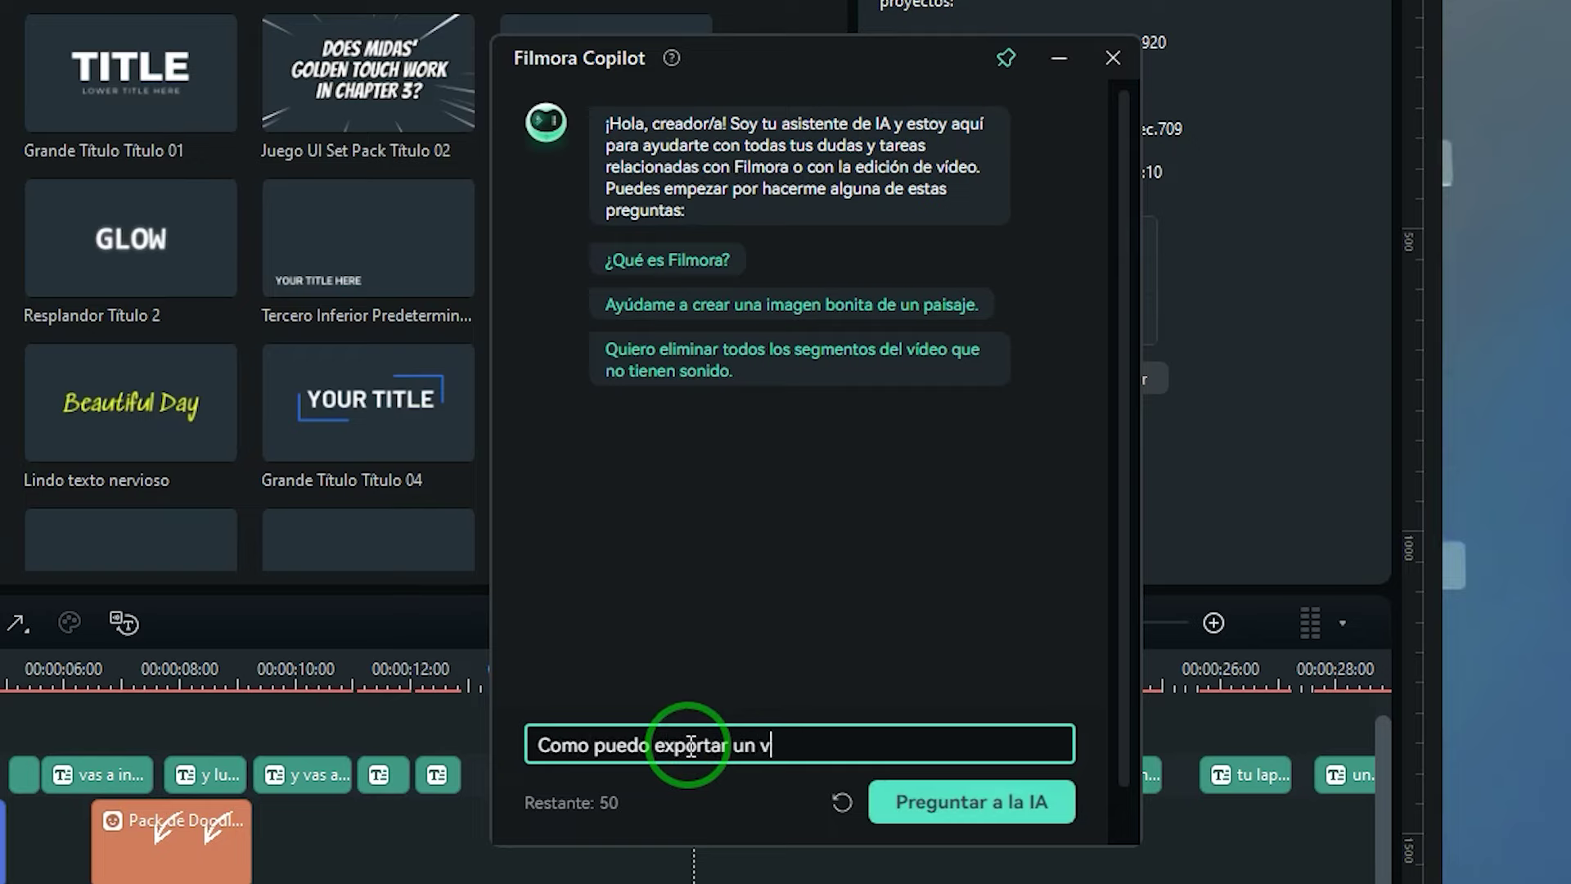
type("ra")
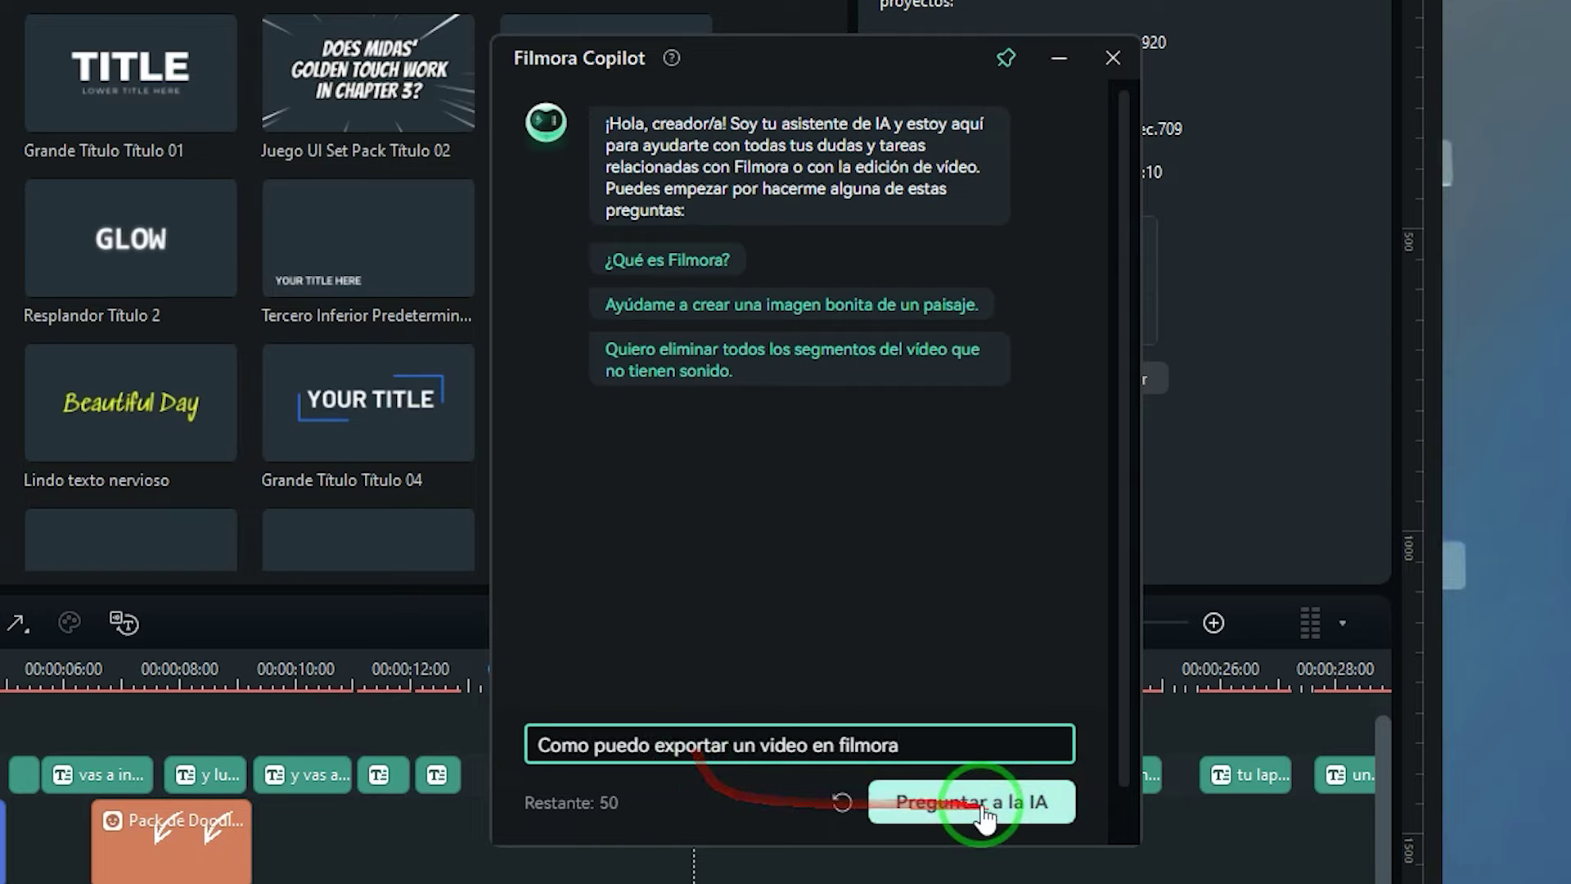
left_click(973, 805)
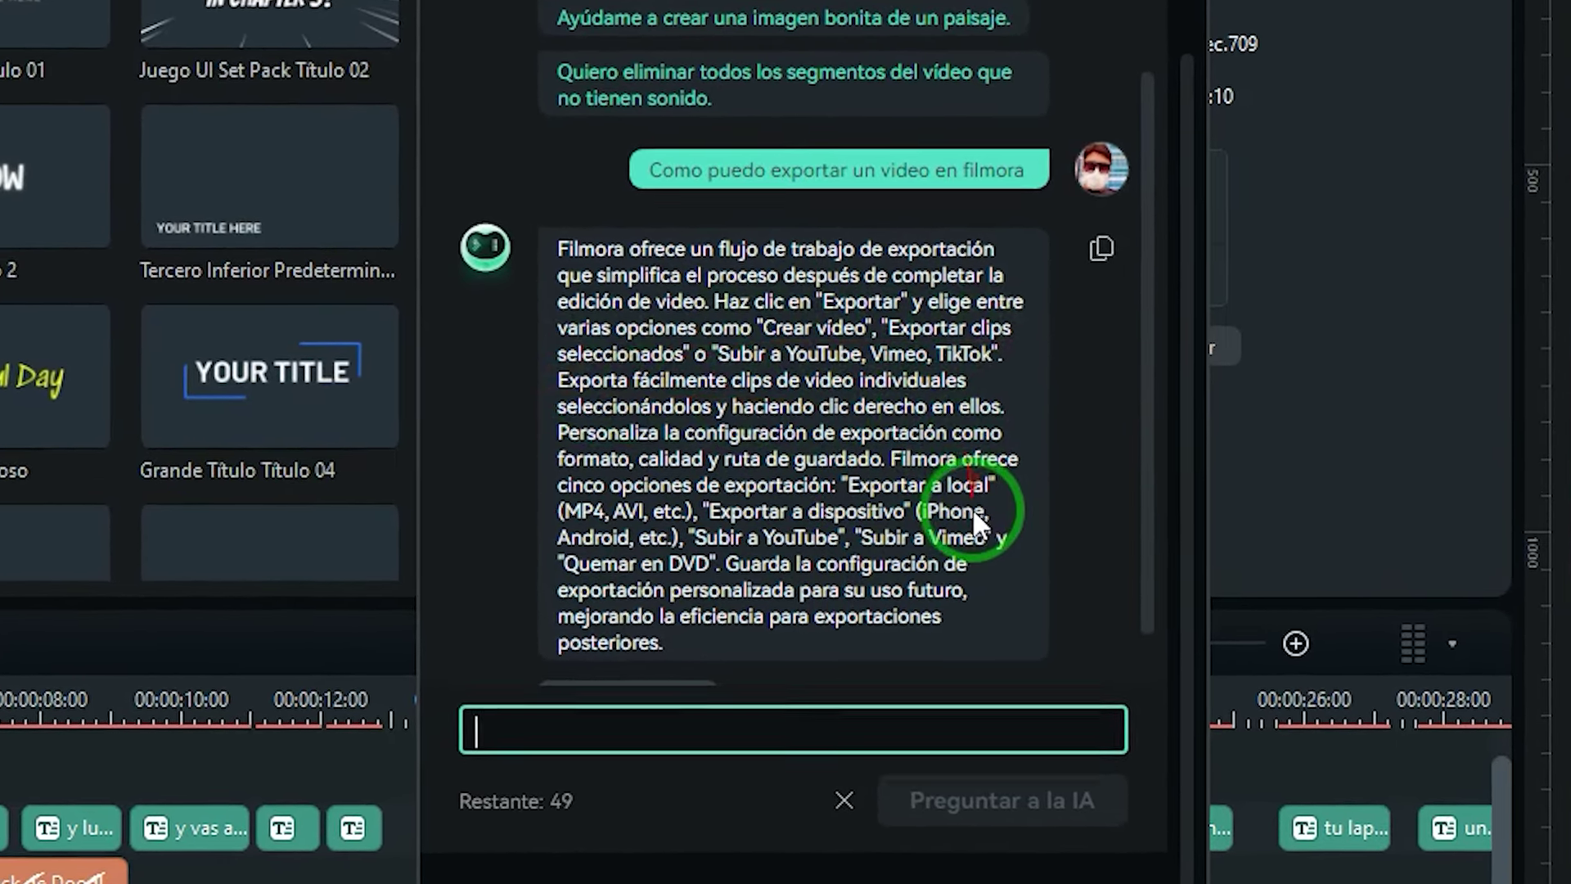
Read through Copilot's answer about exporting and rate it as helpful
scroll(973, 511, "down", 1)
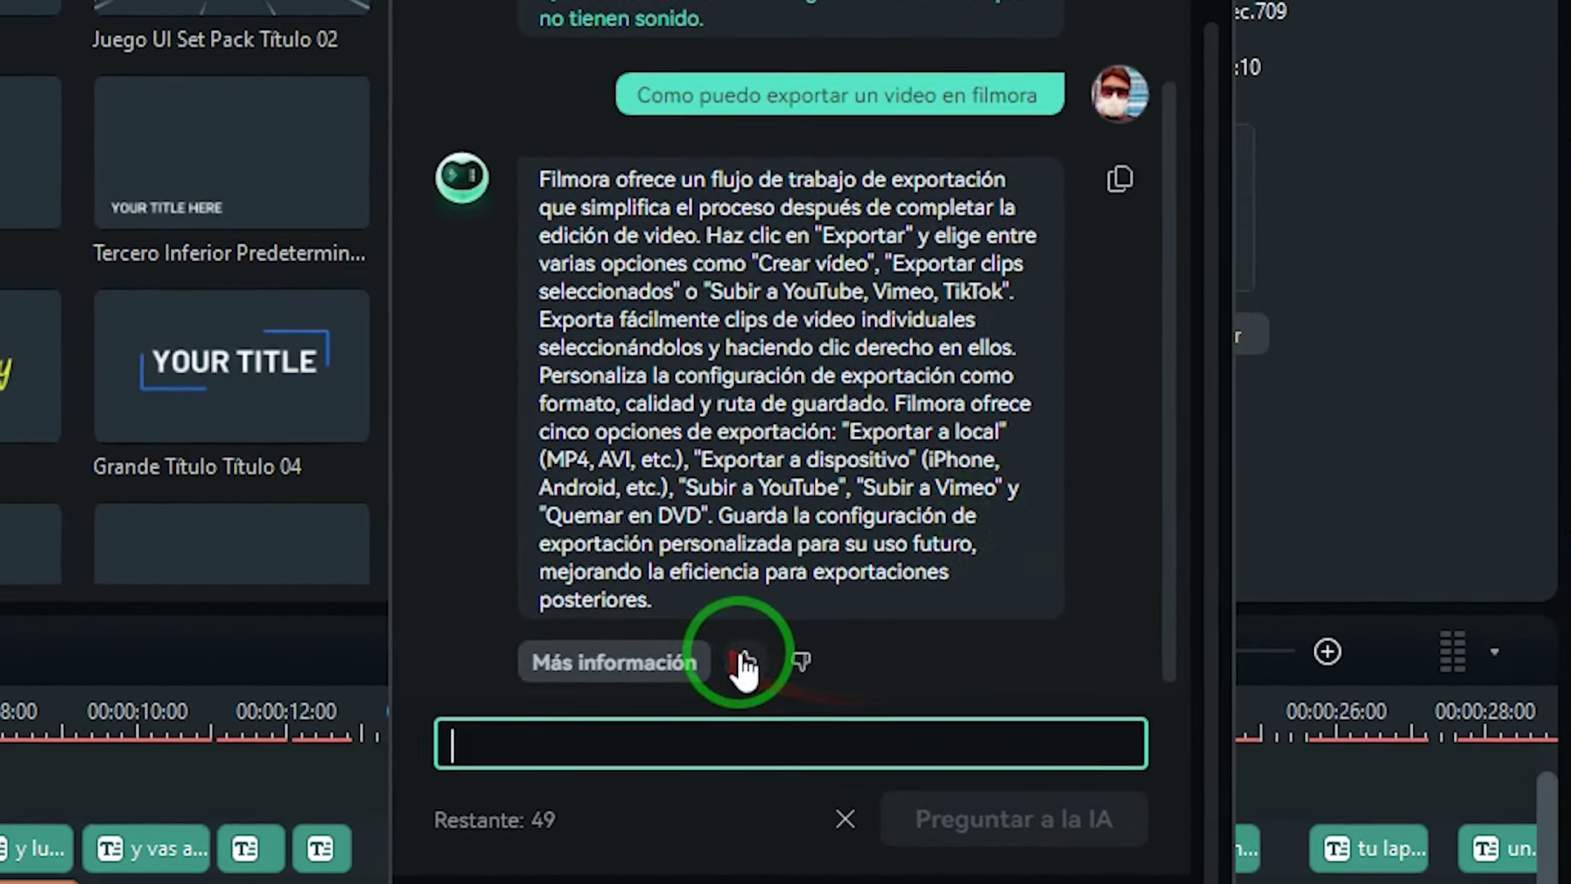
left_click(747, 659)
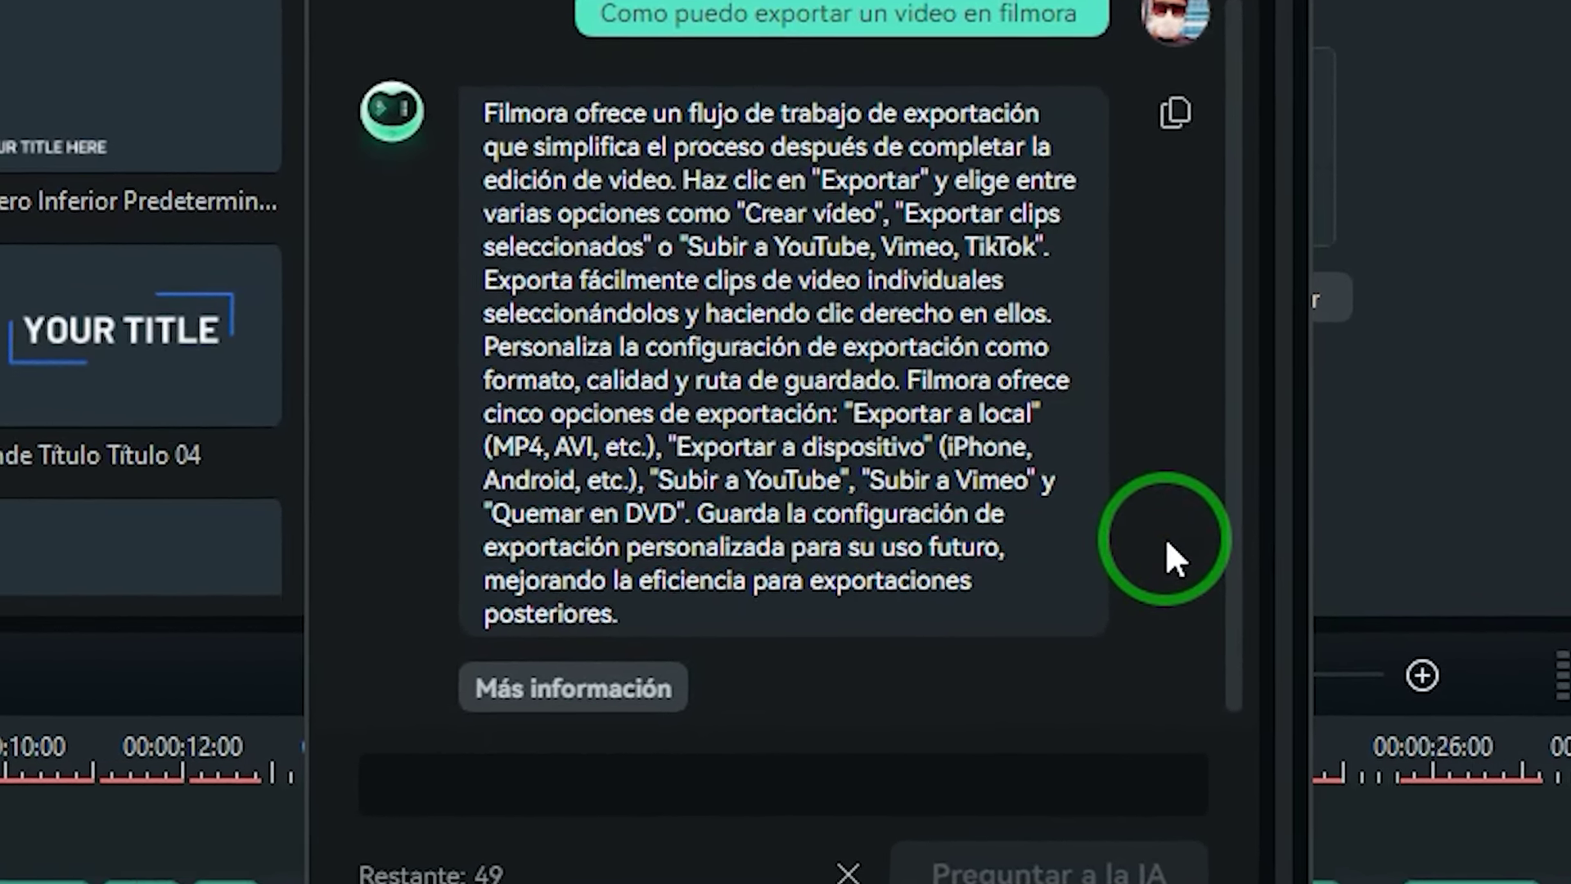
left_click(507, 814)
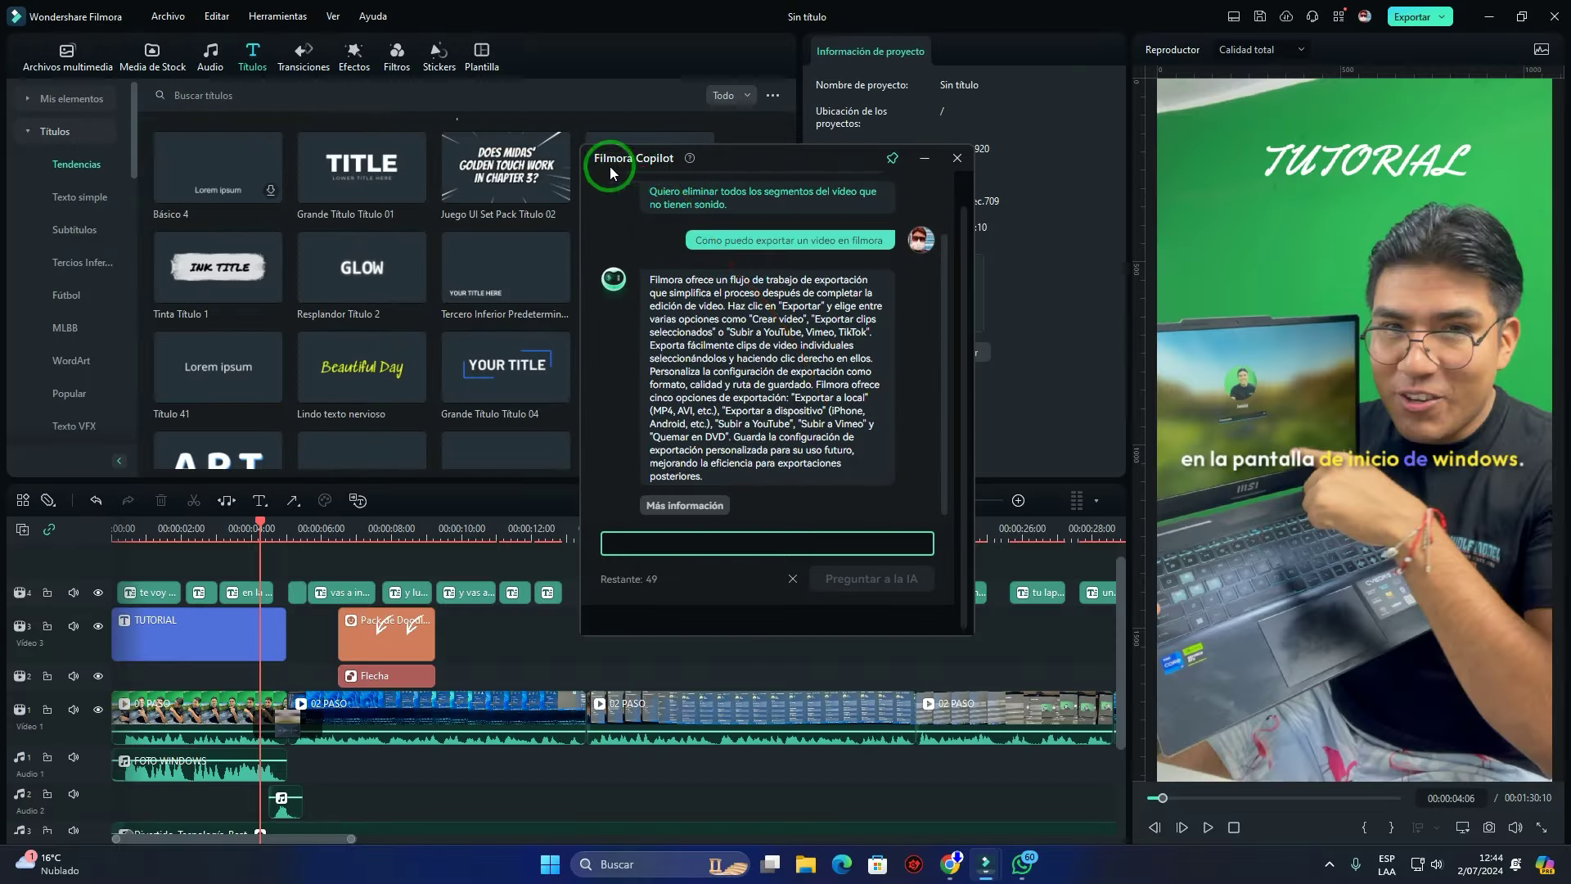
scroll(906, 426, "up", 3)
scroll(906, 425, "down", 3)
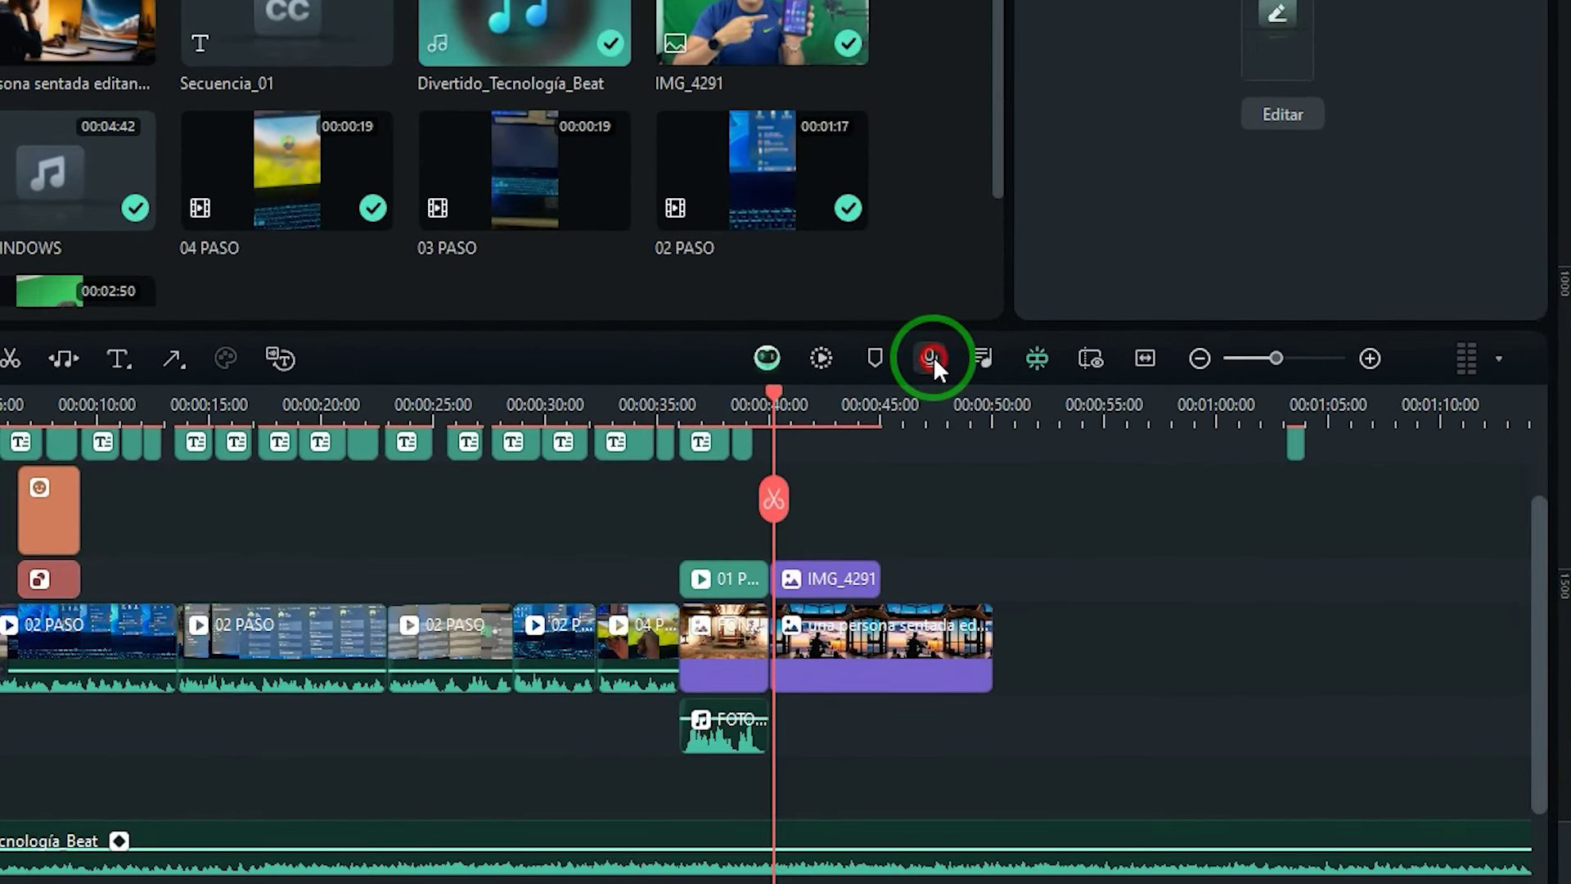
Open the audio recorder with the playhead near 00:00:40 and check the device and output options
left_click(933, 356)
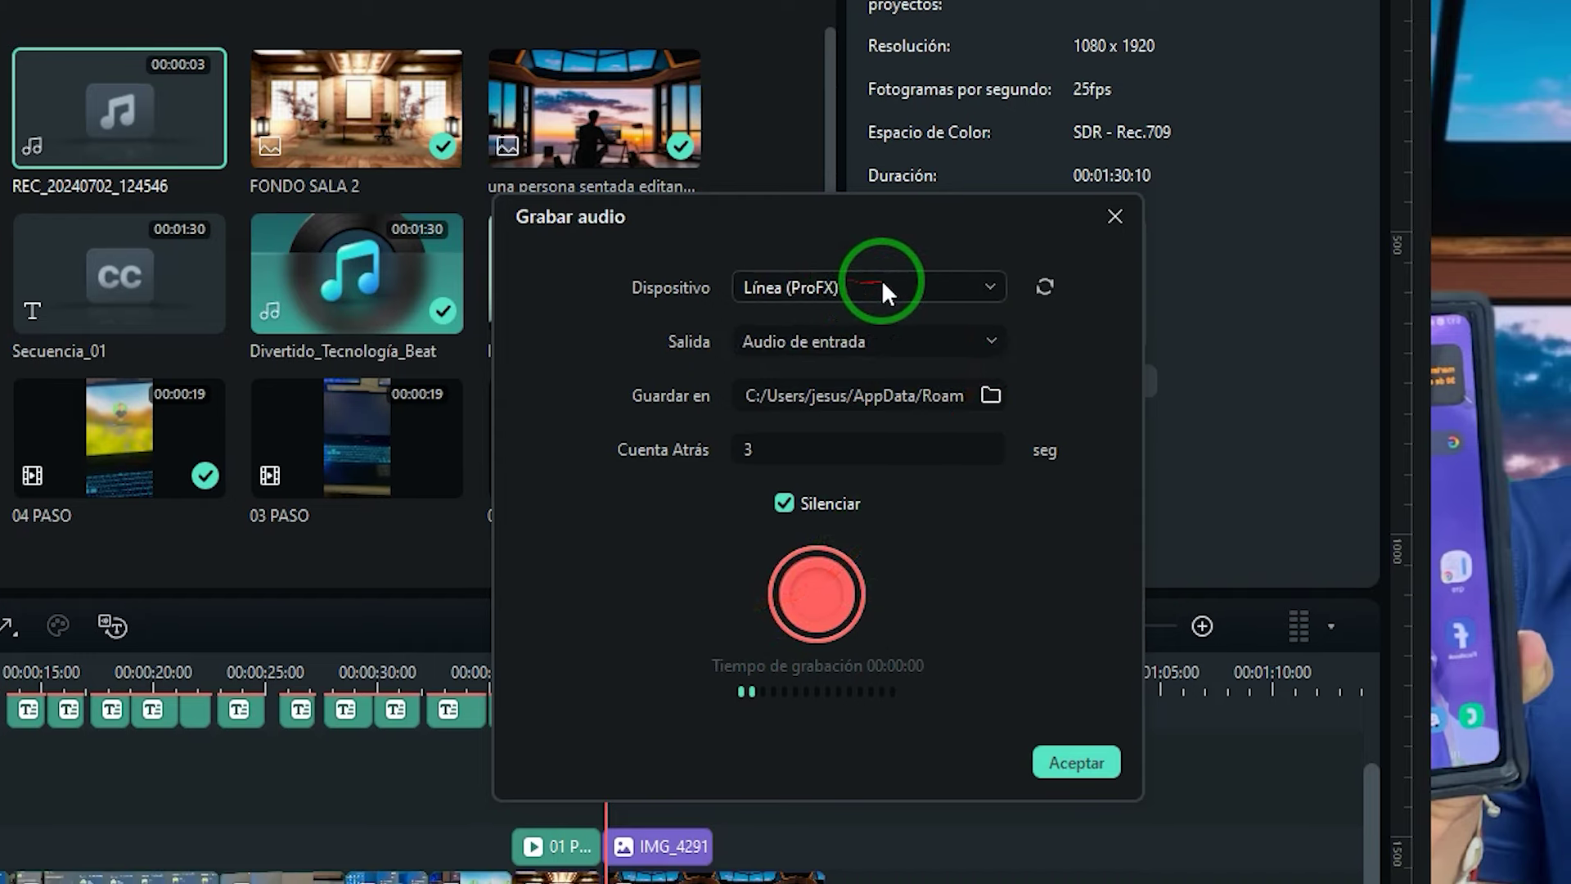
left_click(883, 286)
left_click(887, 286)
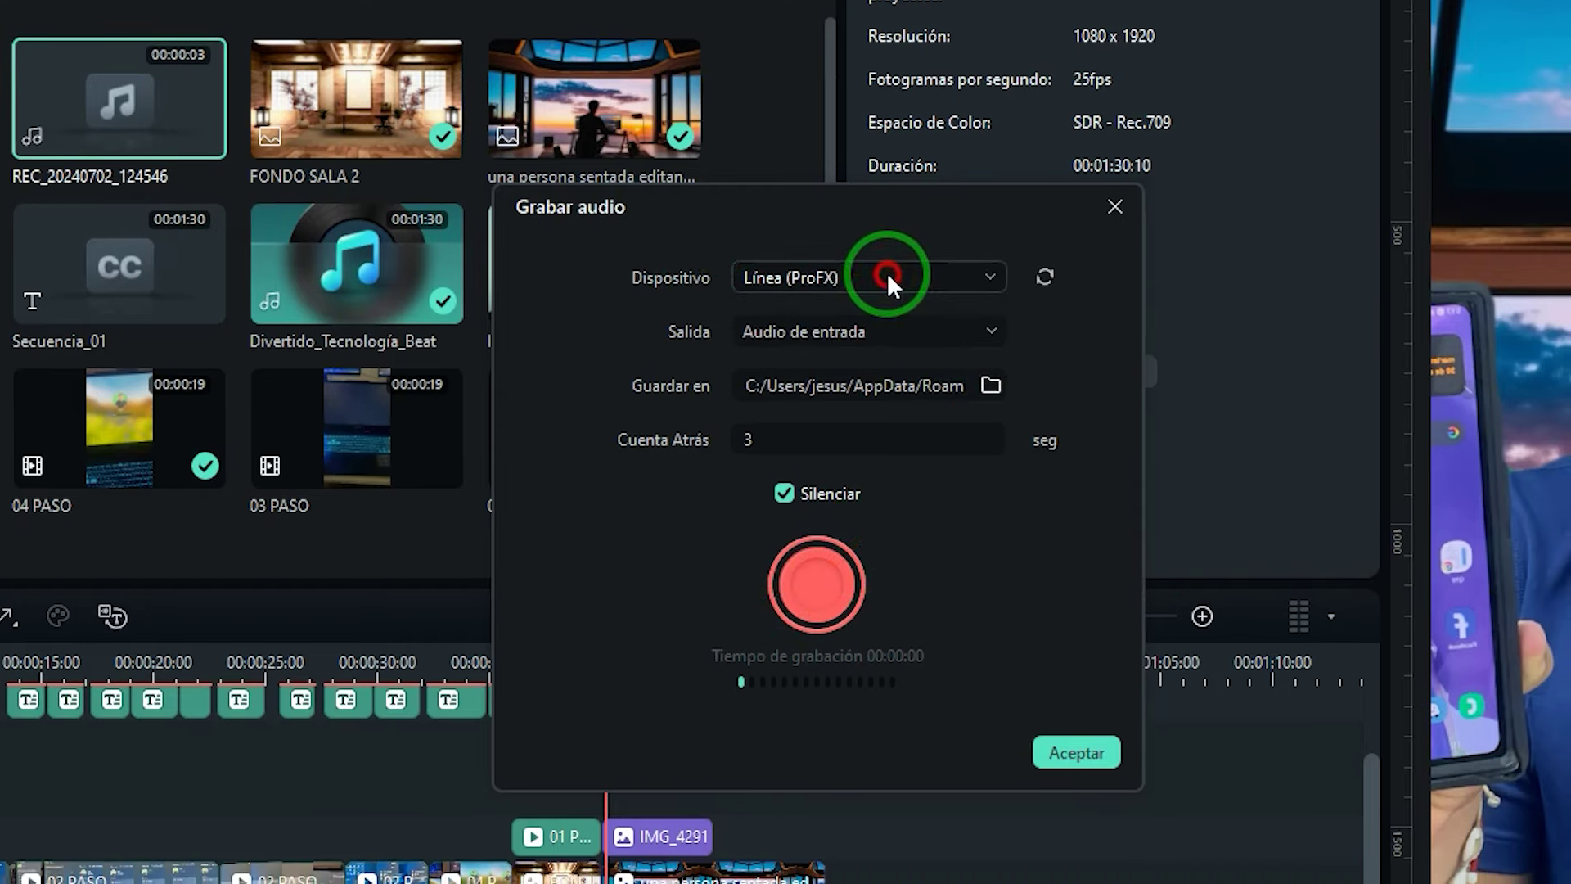
left_click(692, 332)
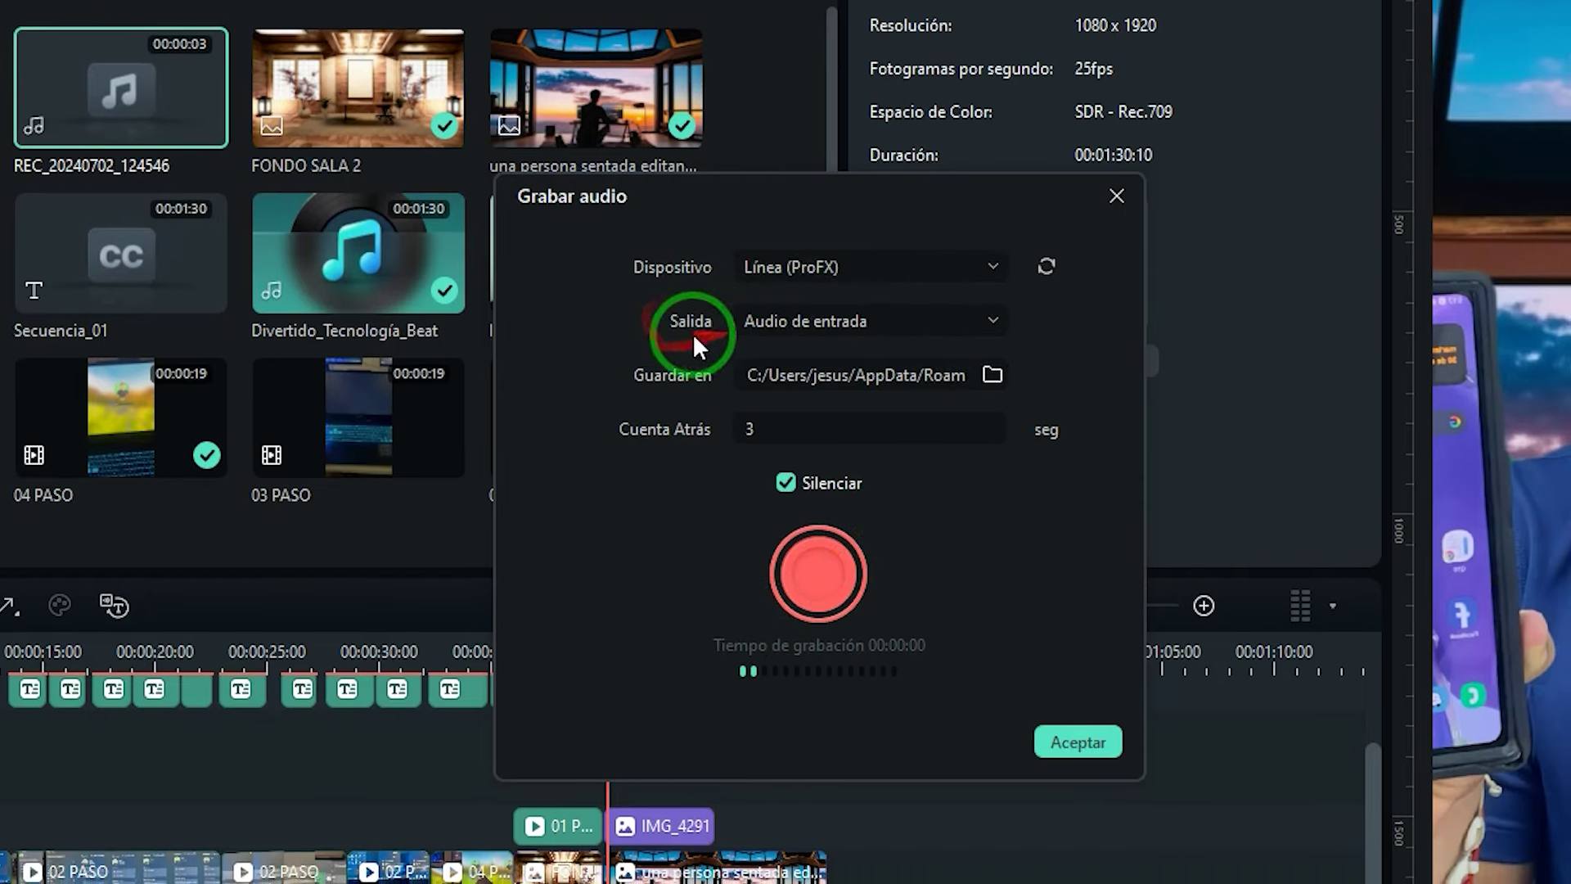
left_click(887, 319)
left_click(900, 319)
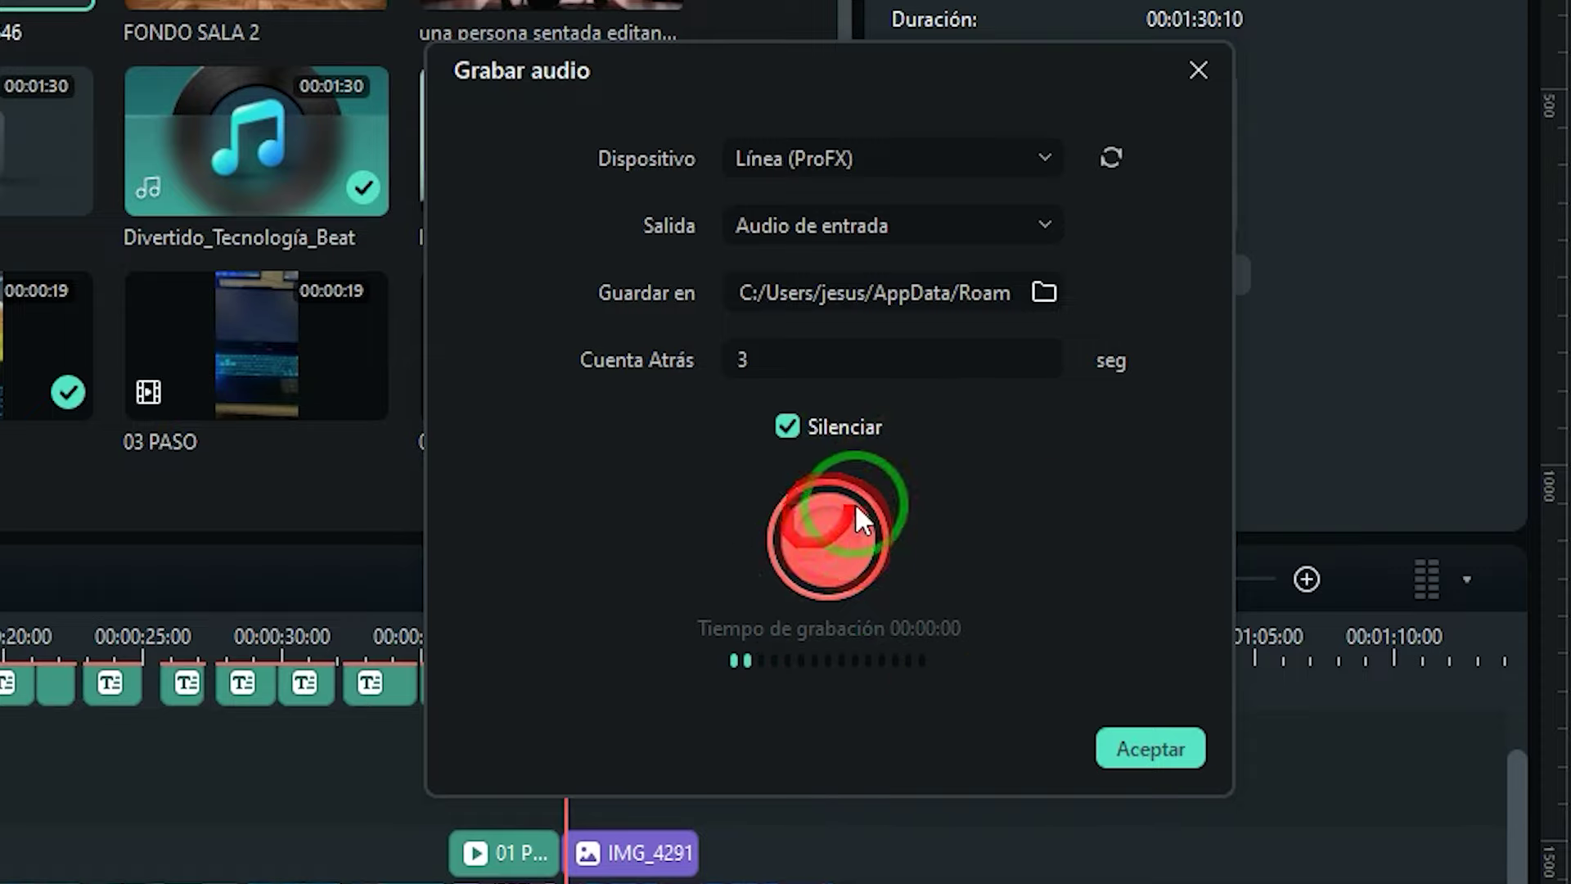
Record a voice-over of about 13 seconds onto the Audio 1 track and close the recorder
left_click(844, 533)
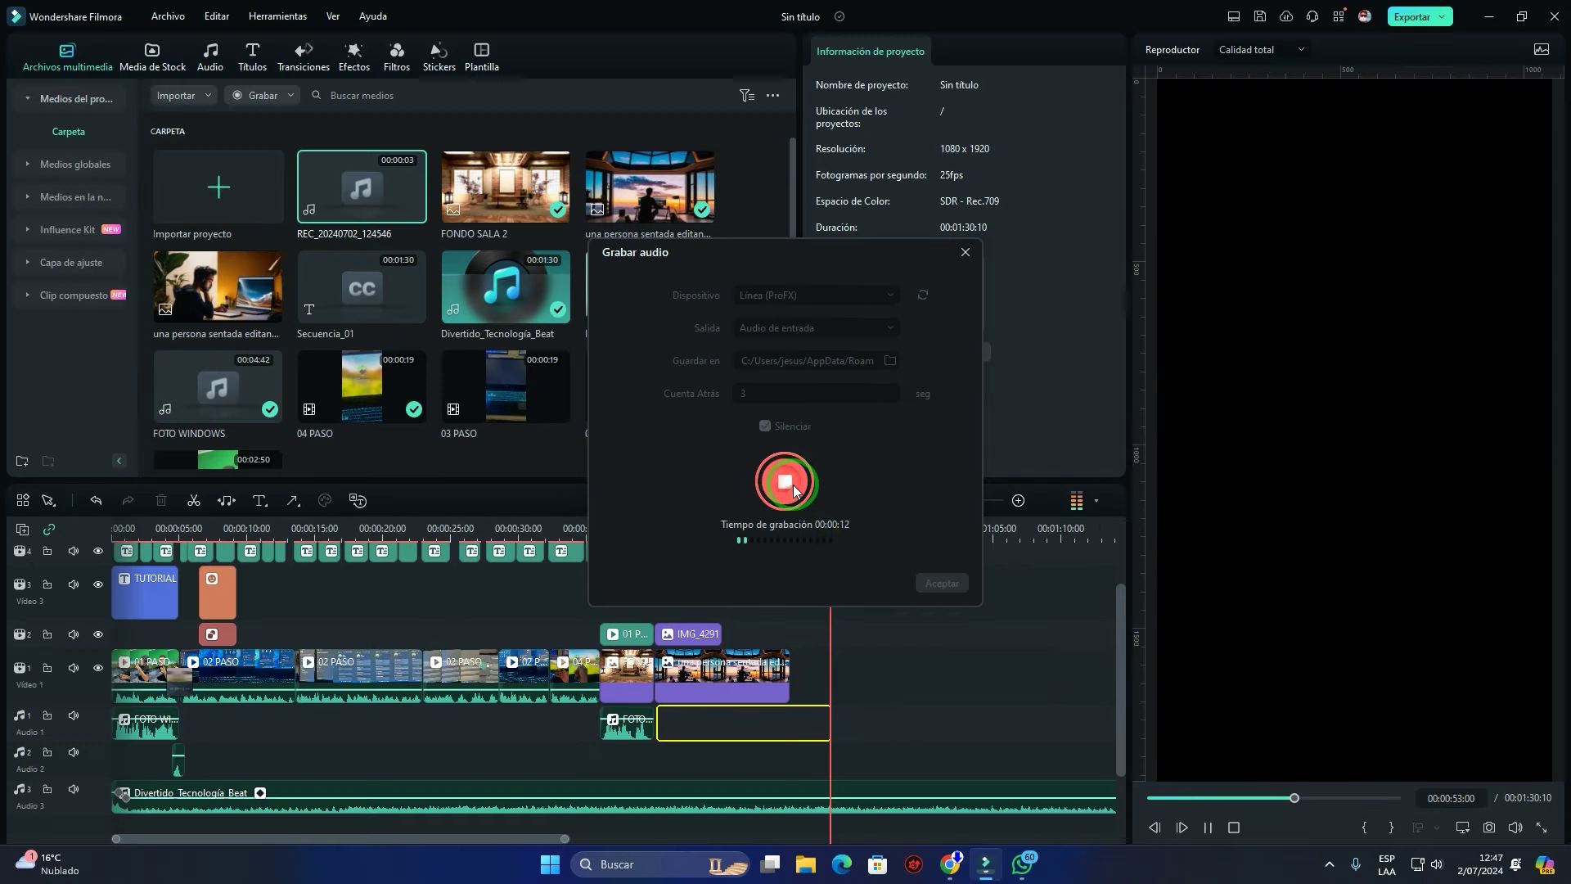
left_click(807, 493)
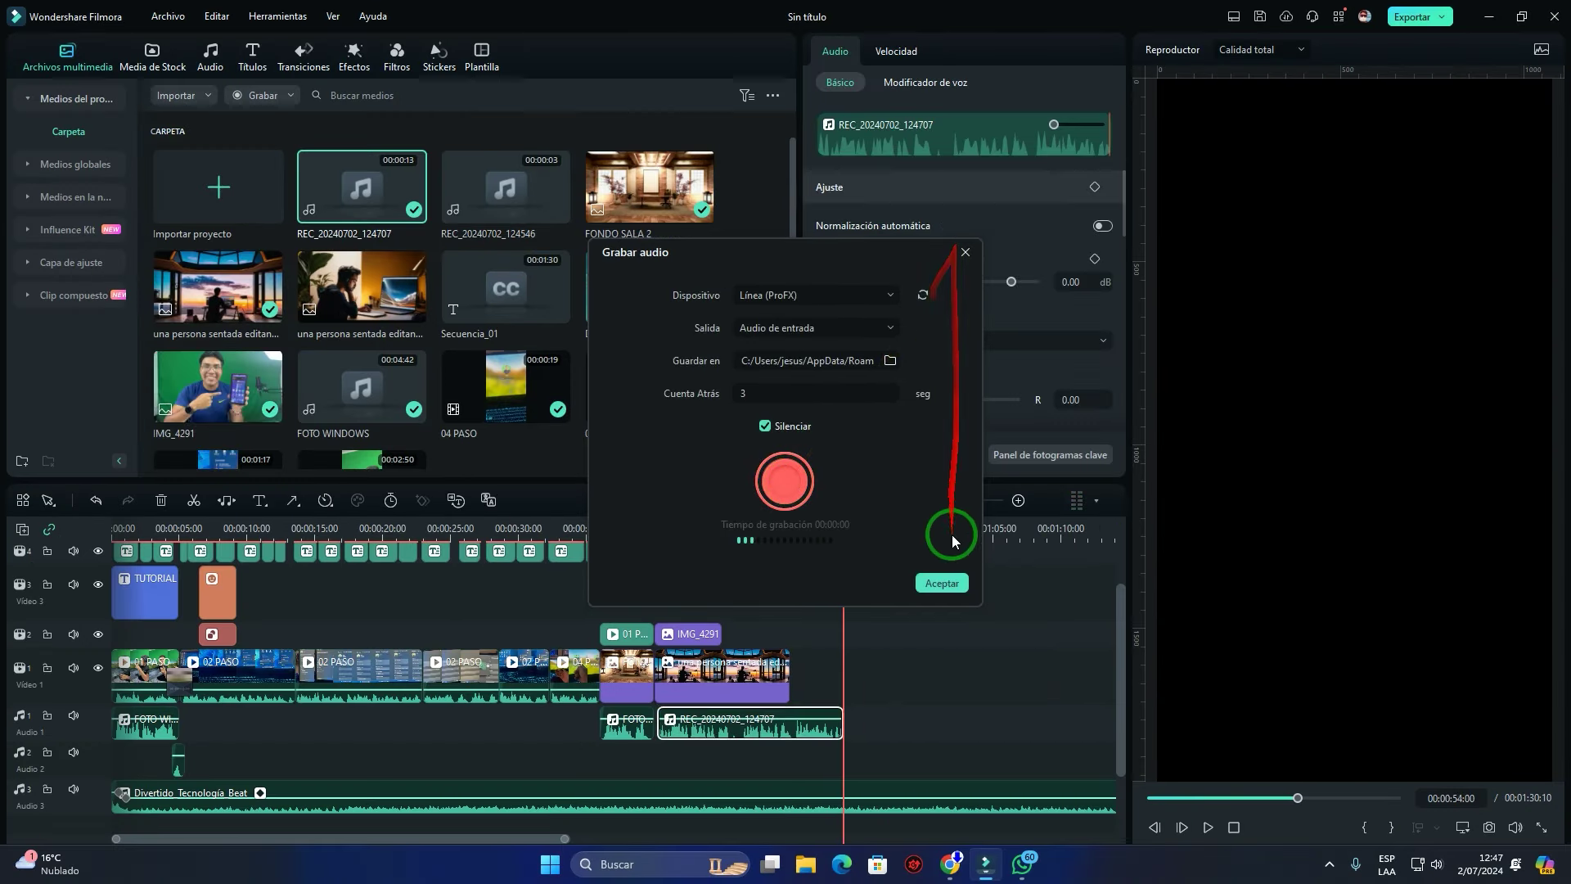
left_click(942, 582)
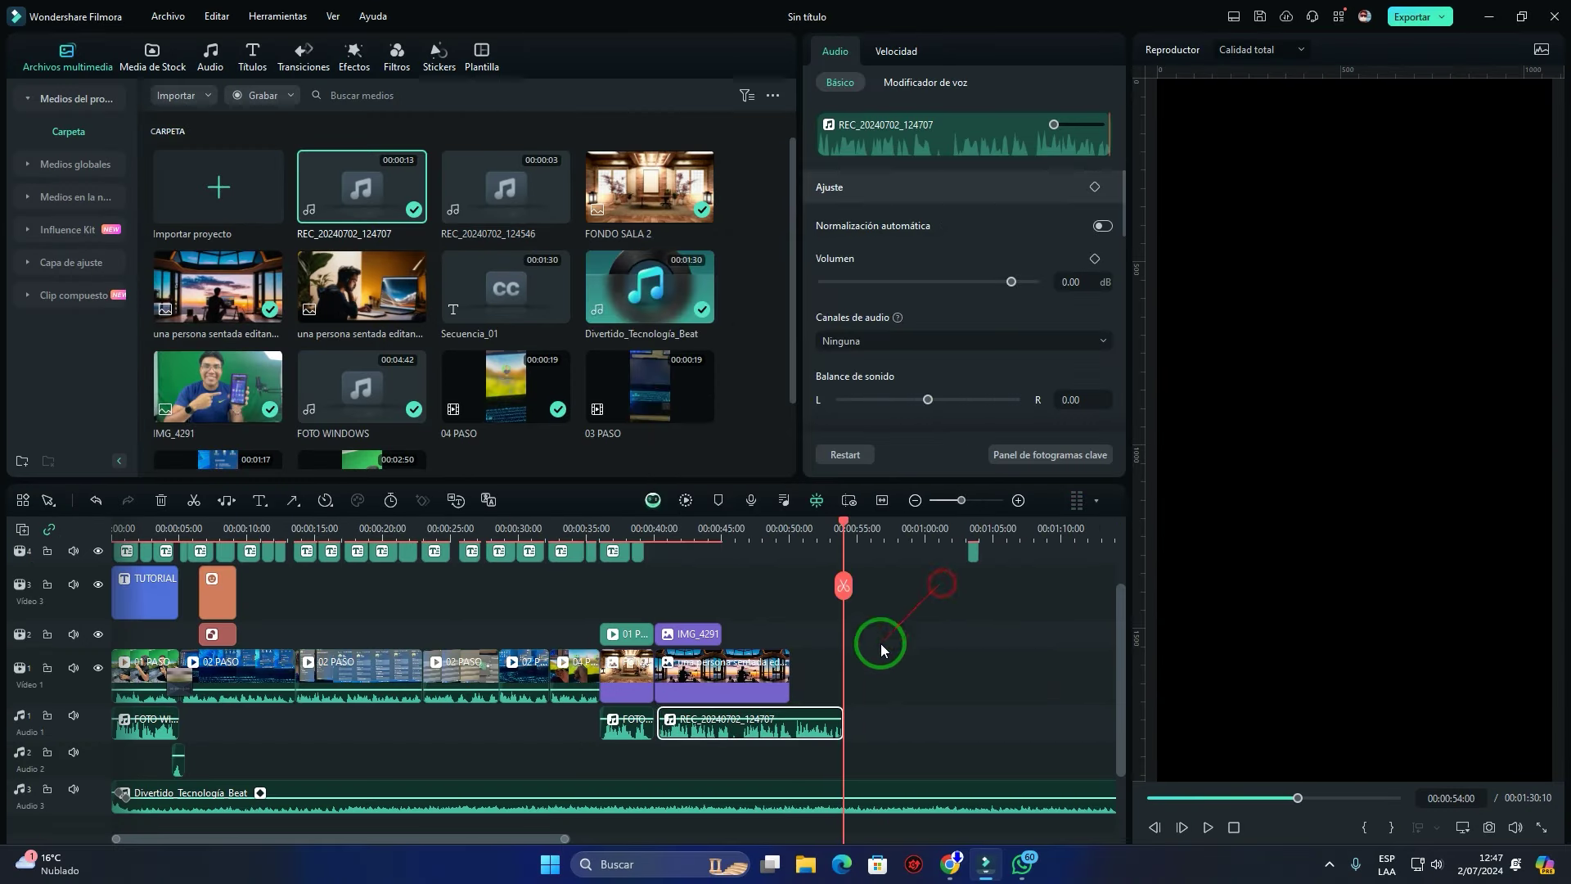
Play back the new voice recording from 00:00:39:23 beneath the IMG_4291 clip
left_click(664, 529)
scroll(740, 736, "up", 2)
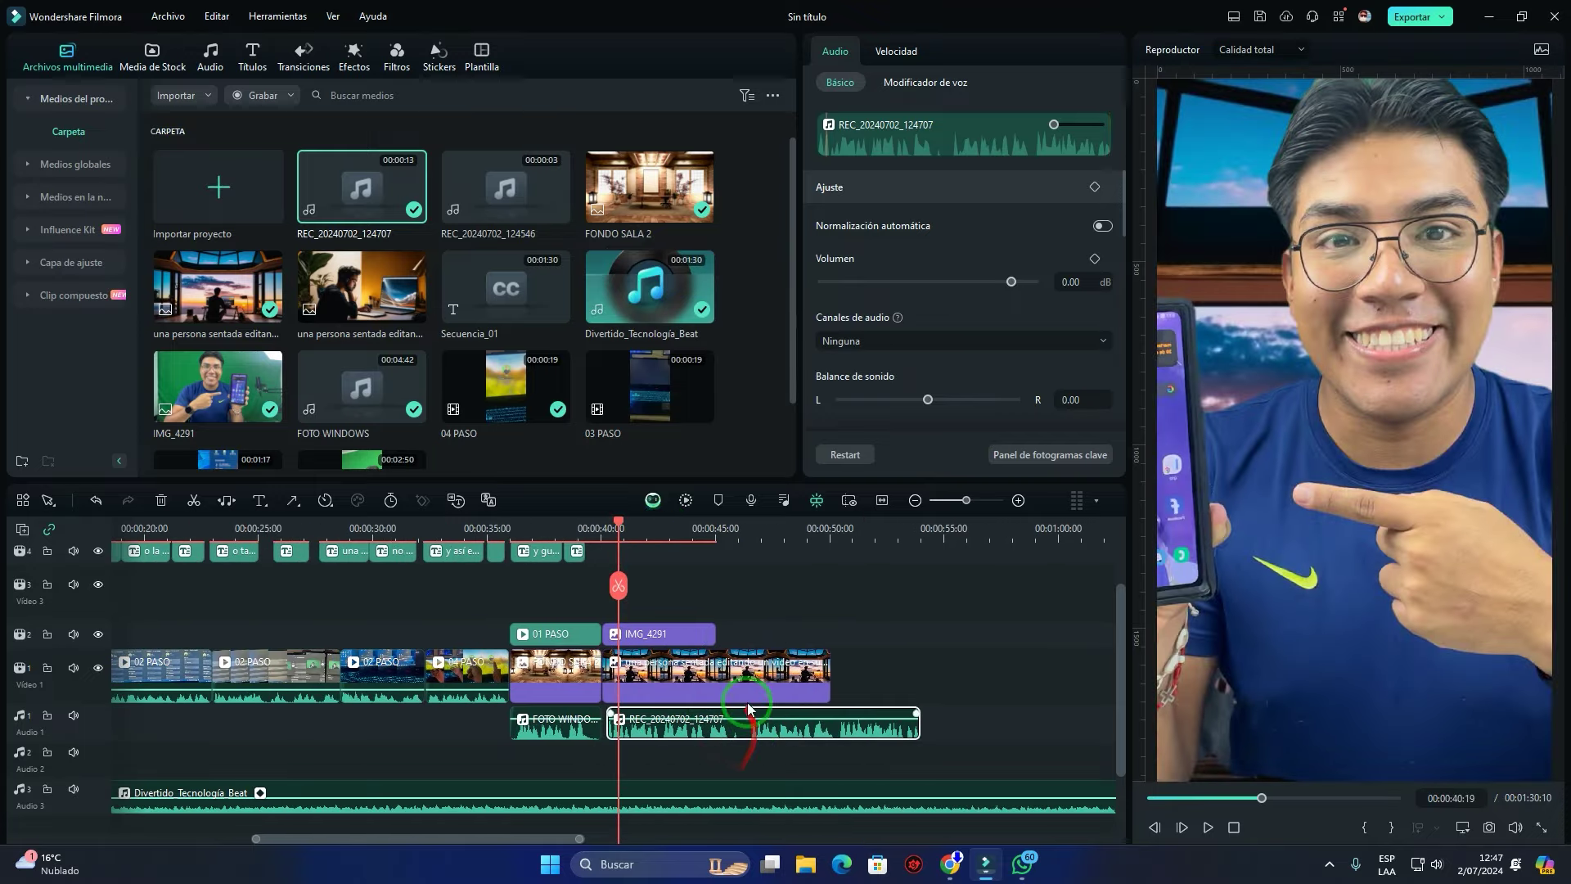
left_click(600, 528)
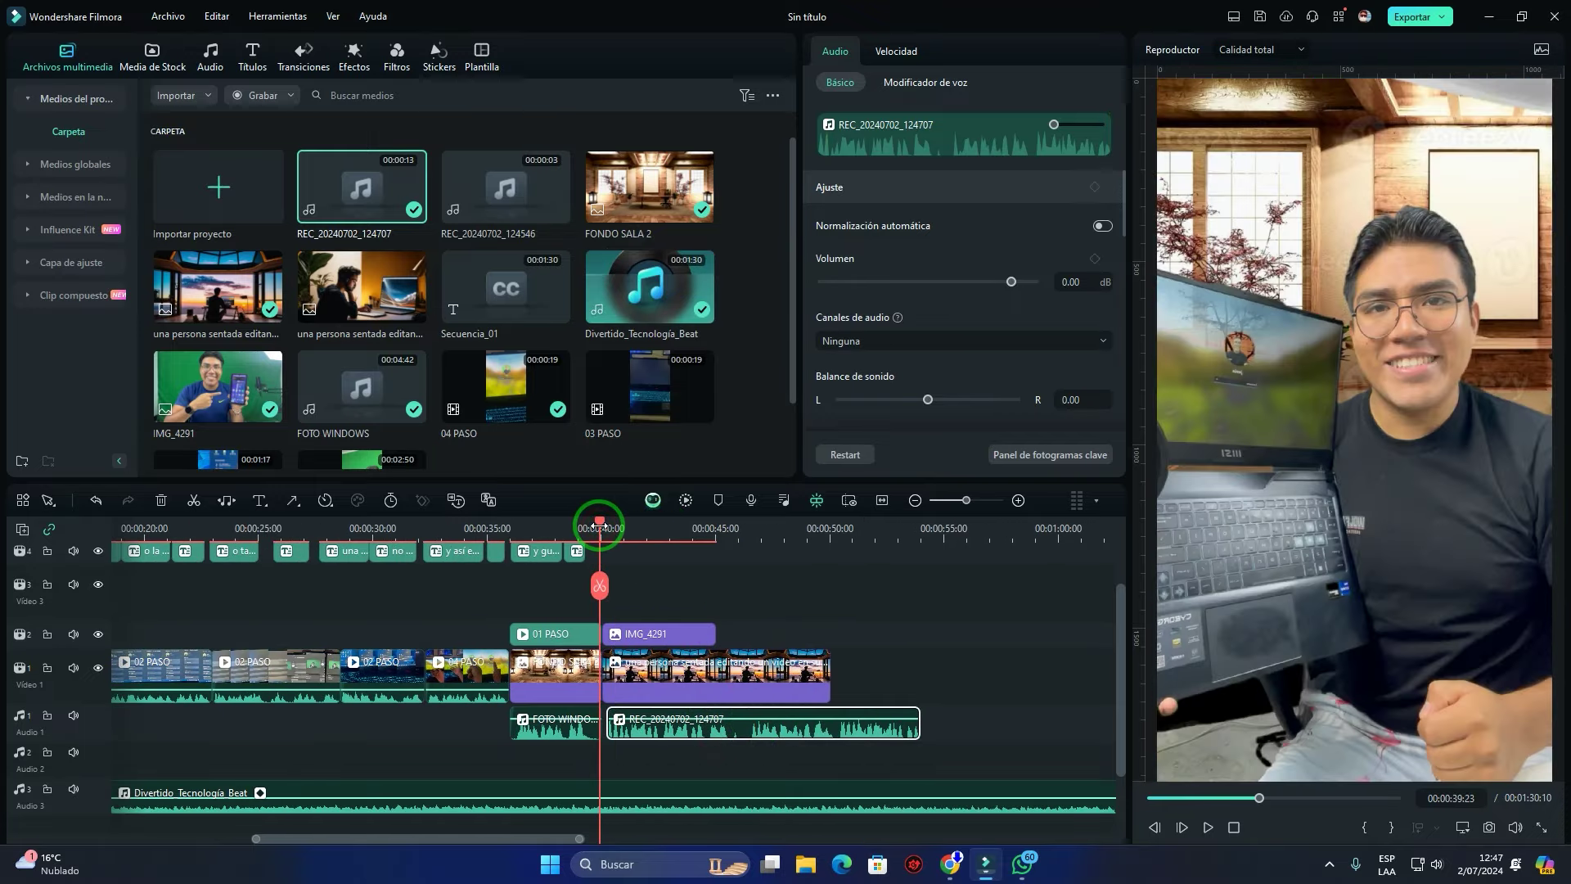
key("space")
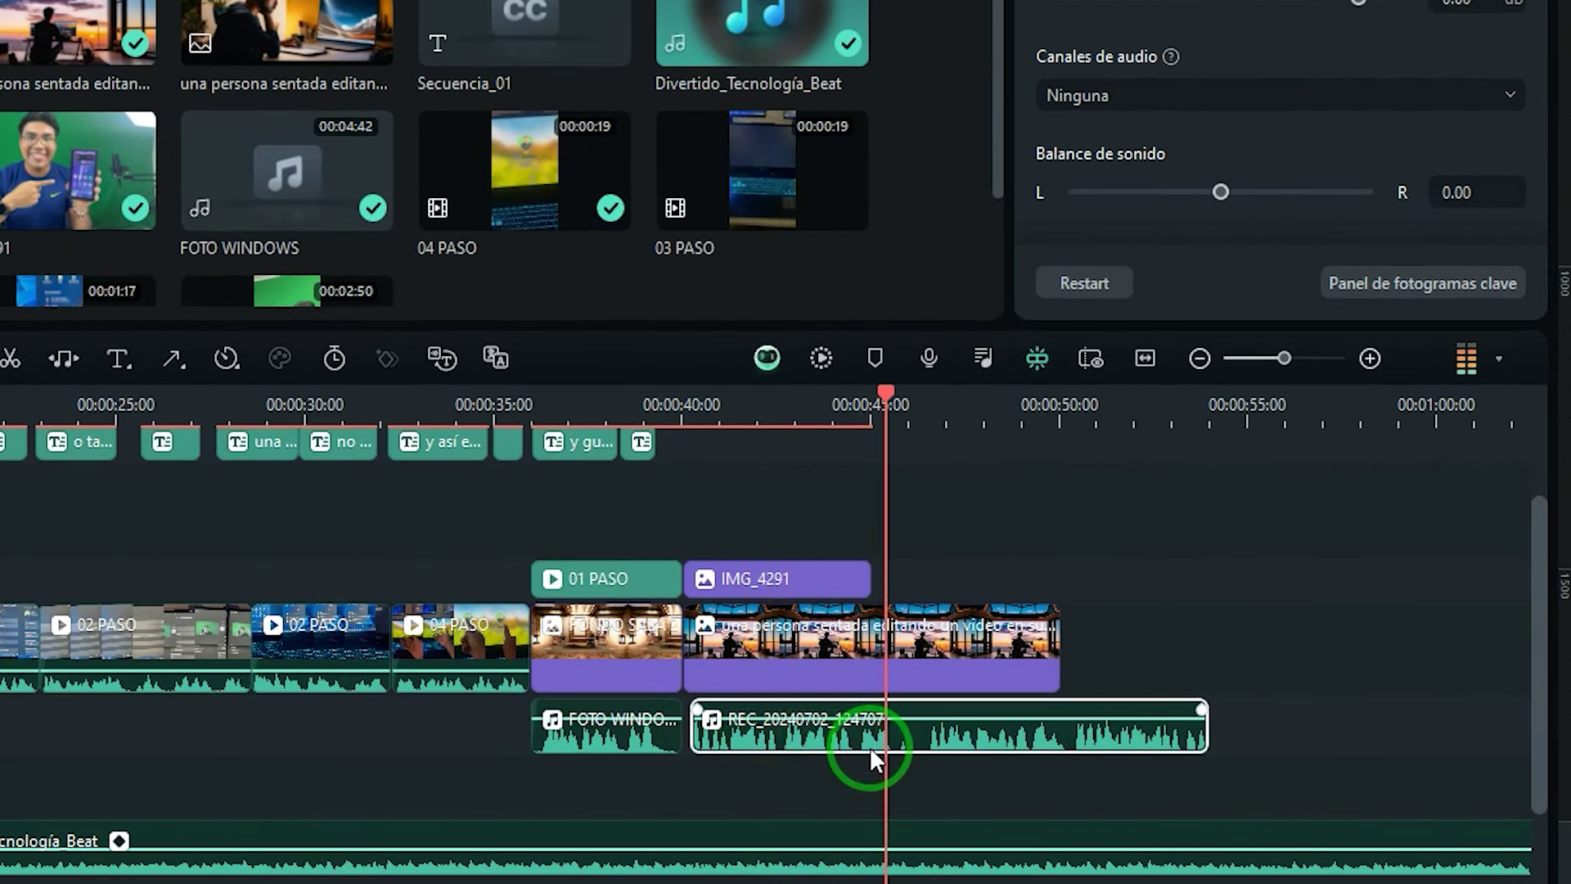
key("space")
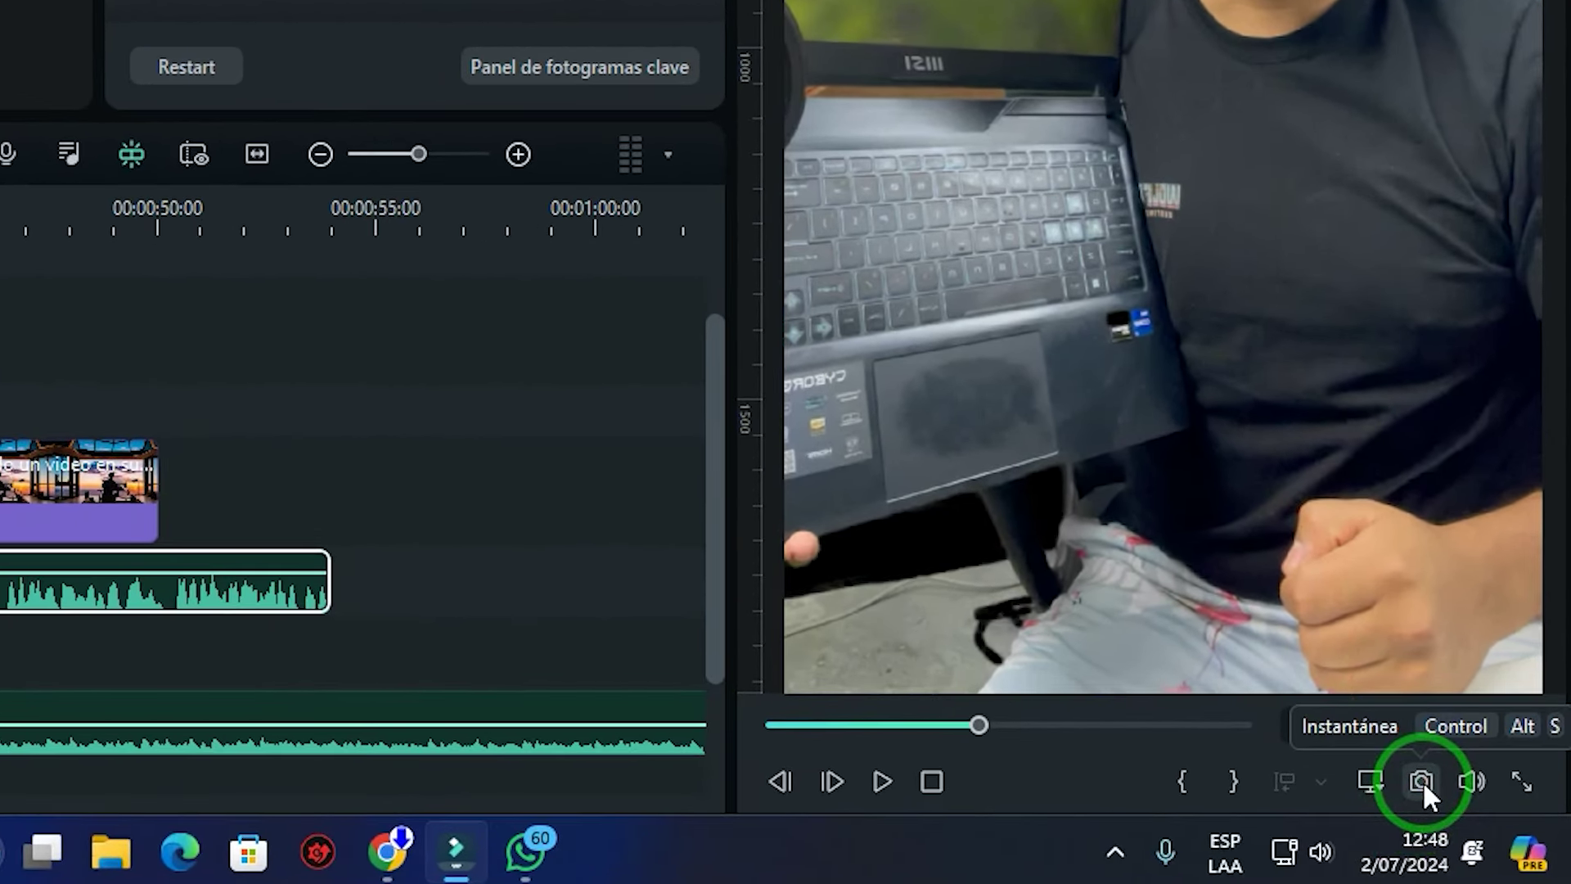
Save a PNG snapshot of the frame at 00:00:39:12 to the TIKTOKS folder and select the saved image there
left_click(1422, 779)
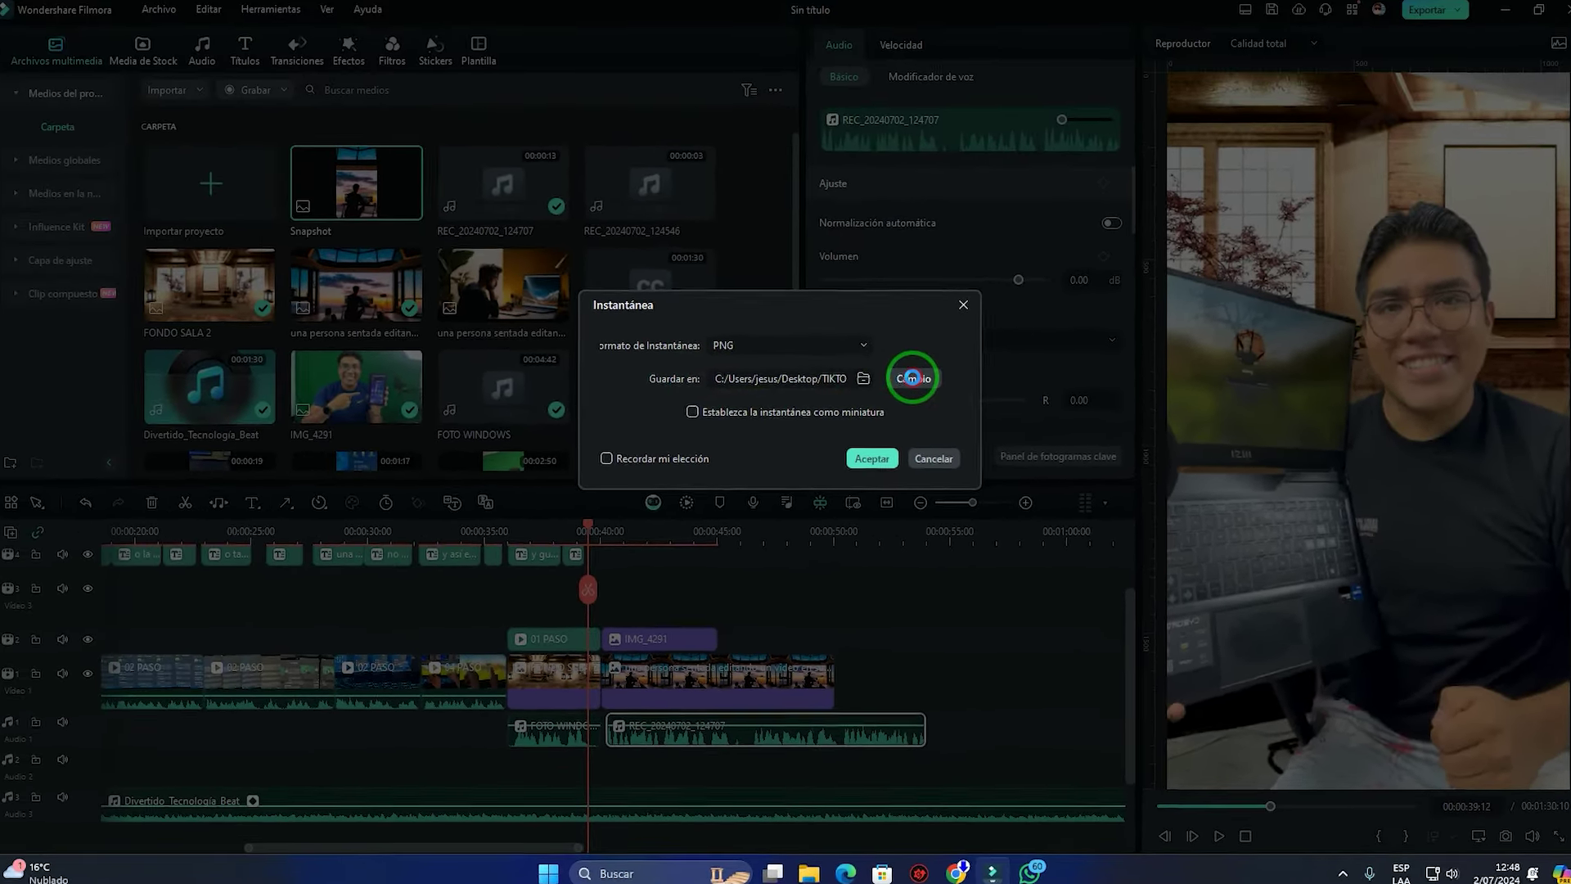
left_click(912, 378)
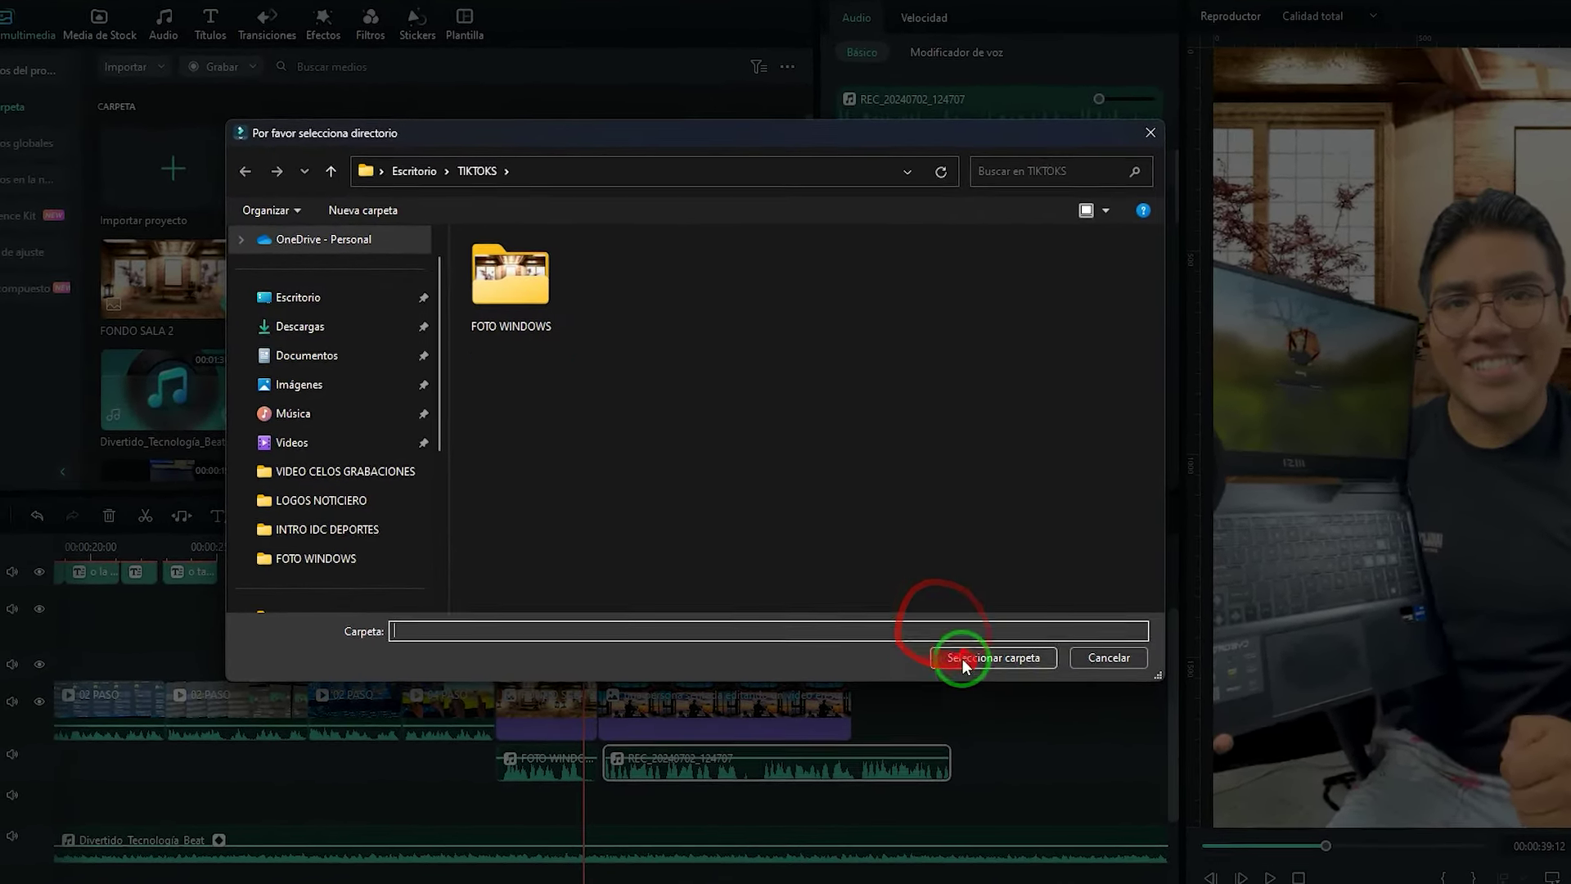
left_click(965, 659)
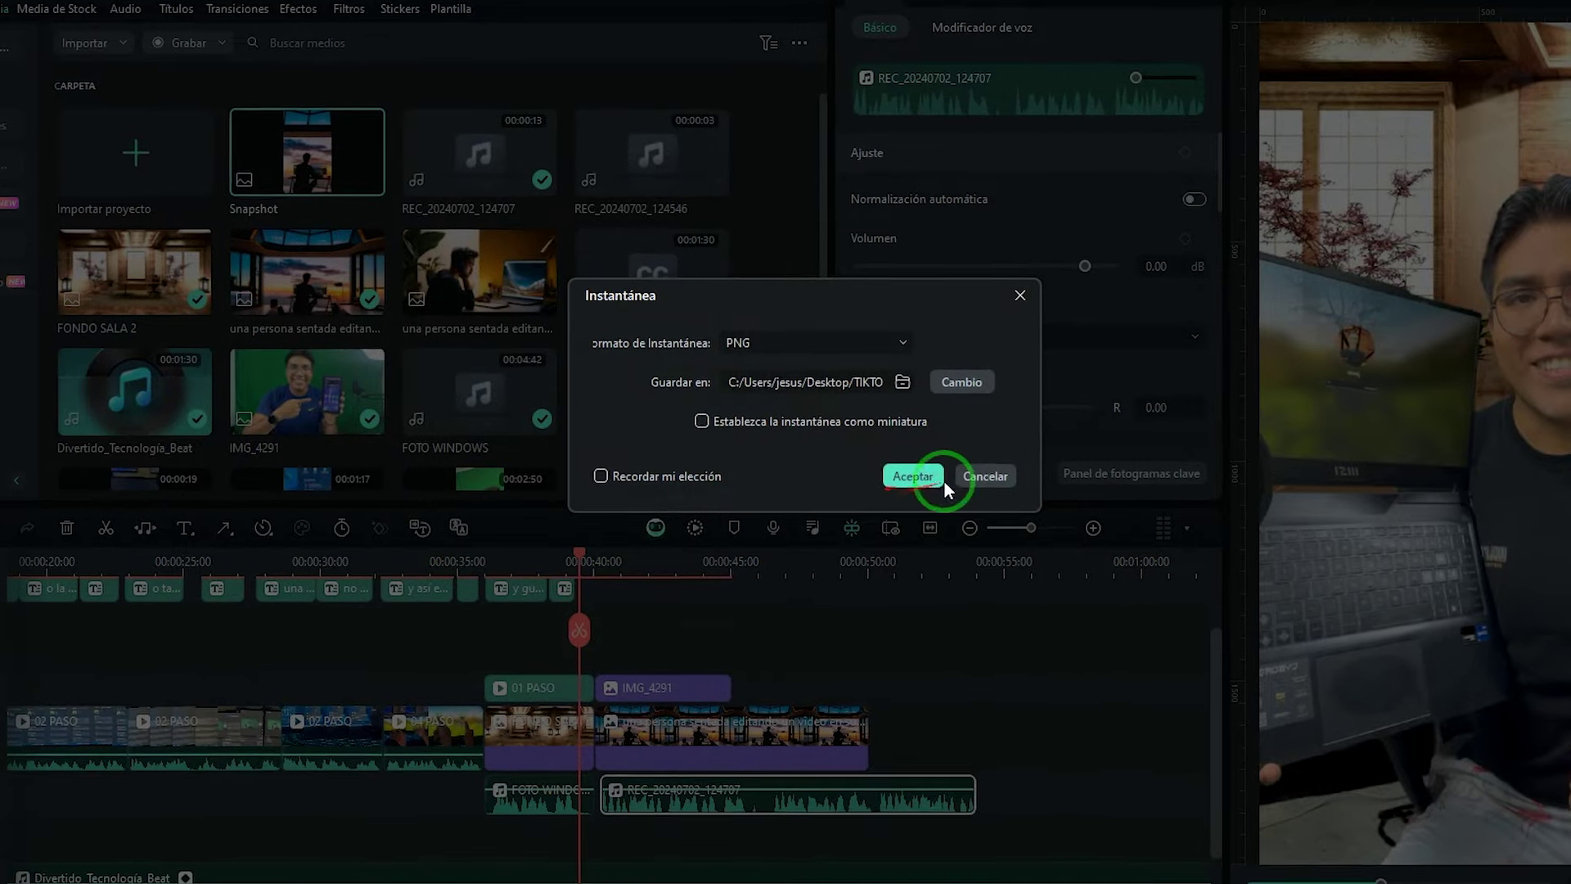
left_click(931, 481)
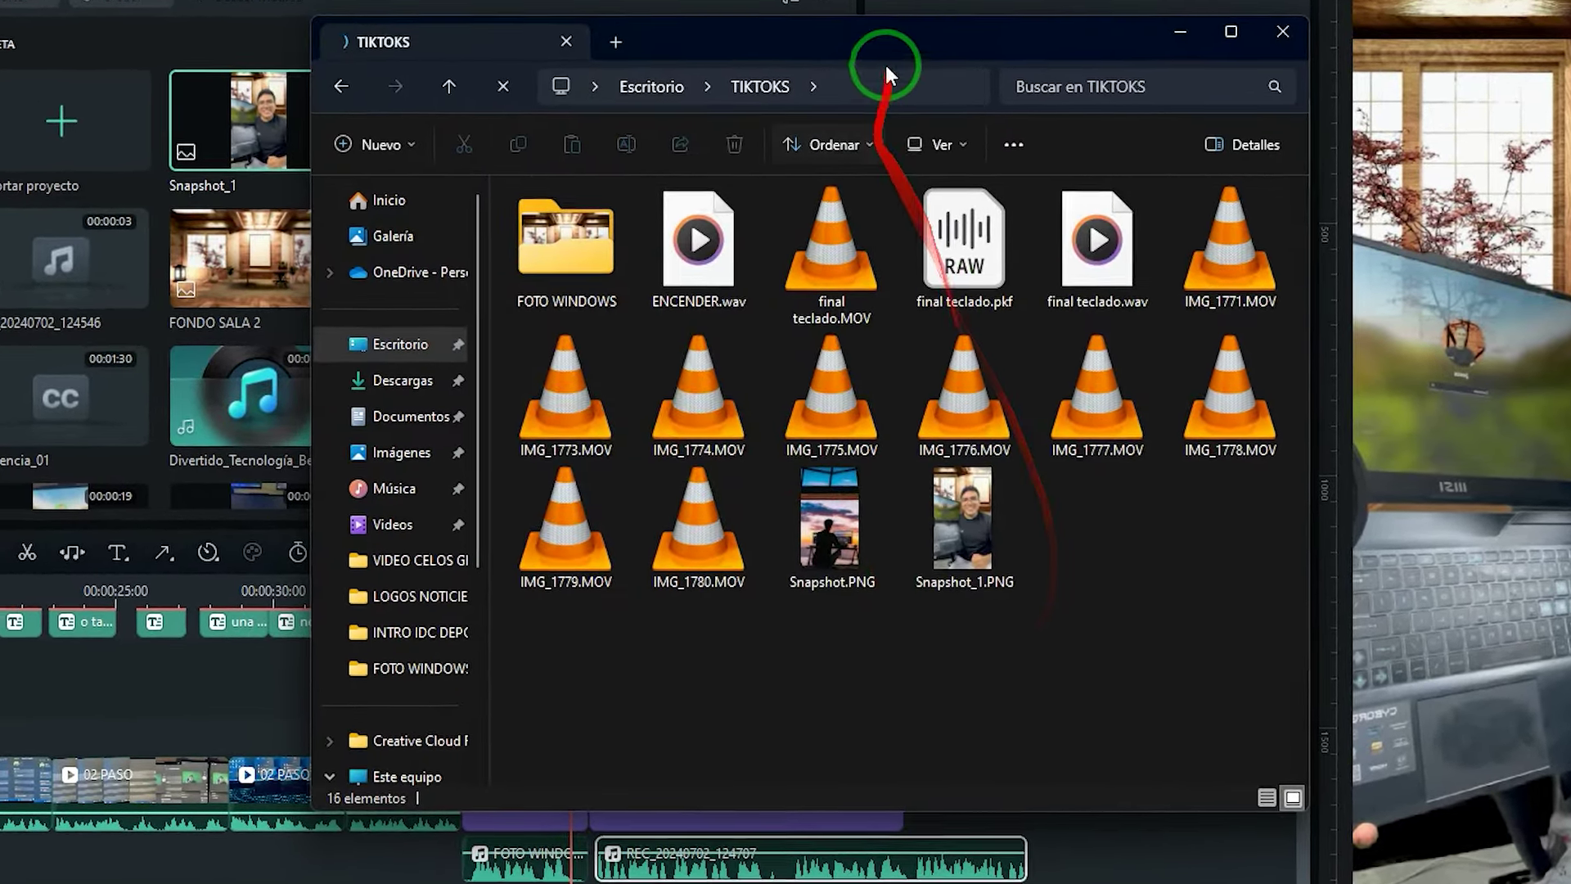
left_click_drag(885, 65, 828, 27)
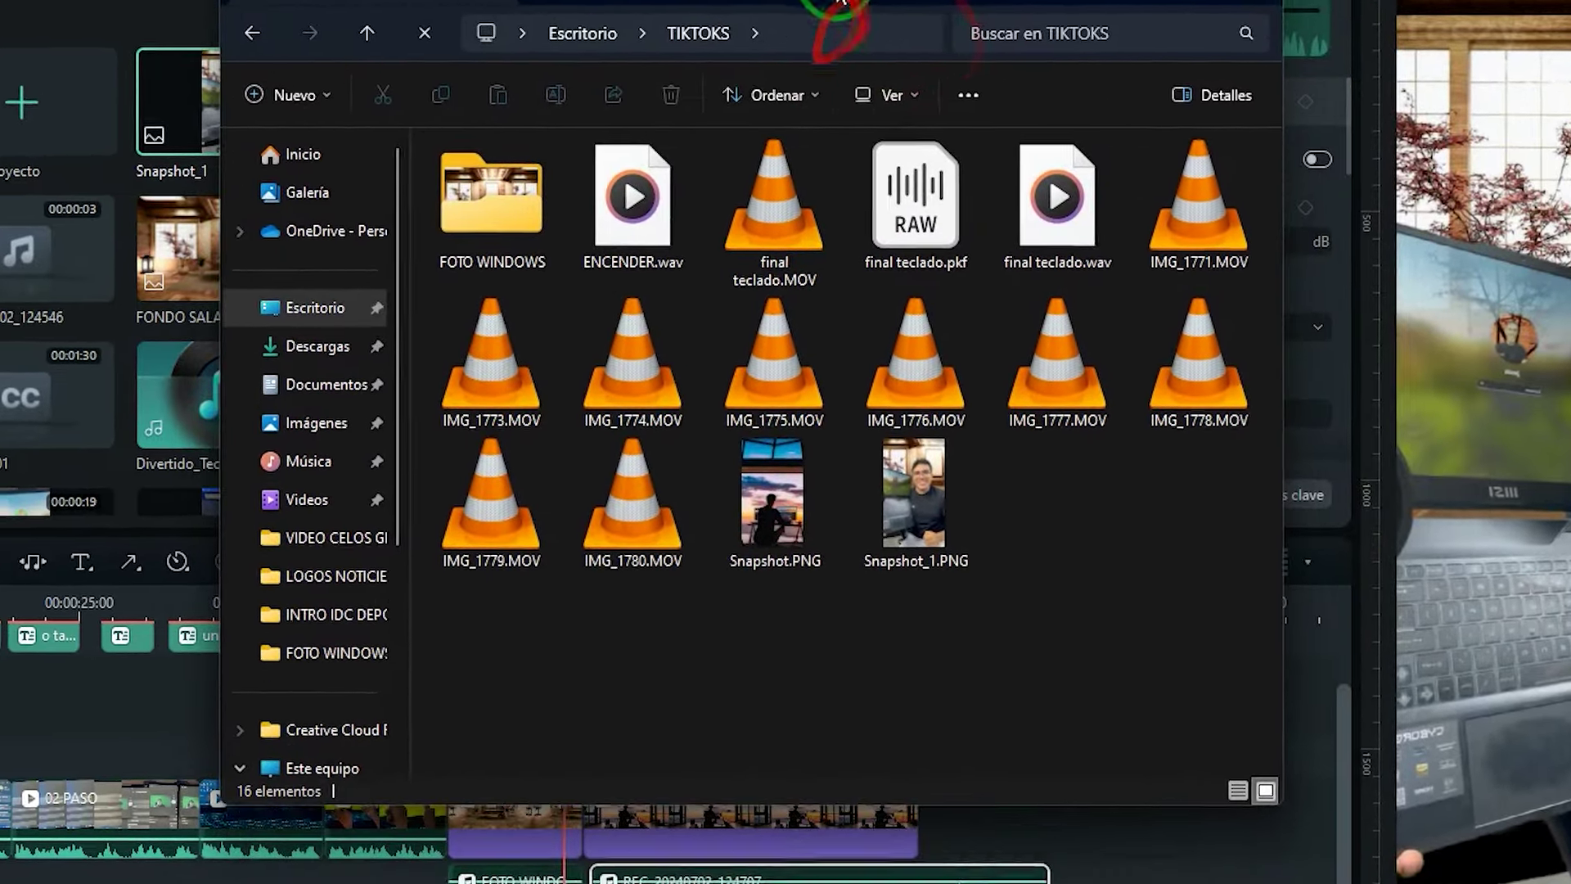
left_click(914, 490)
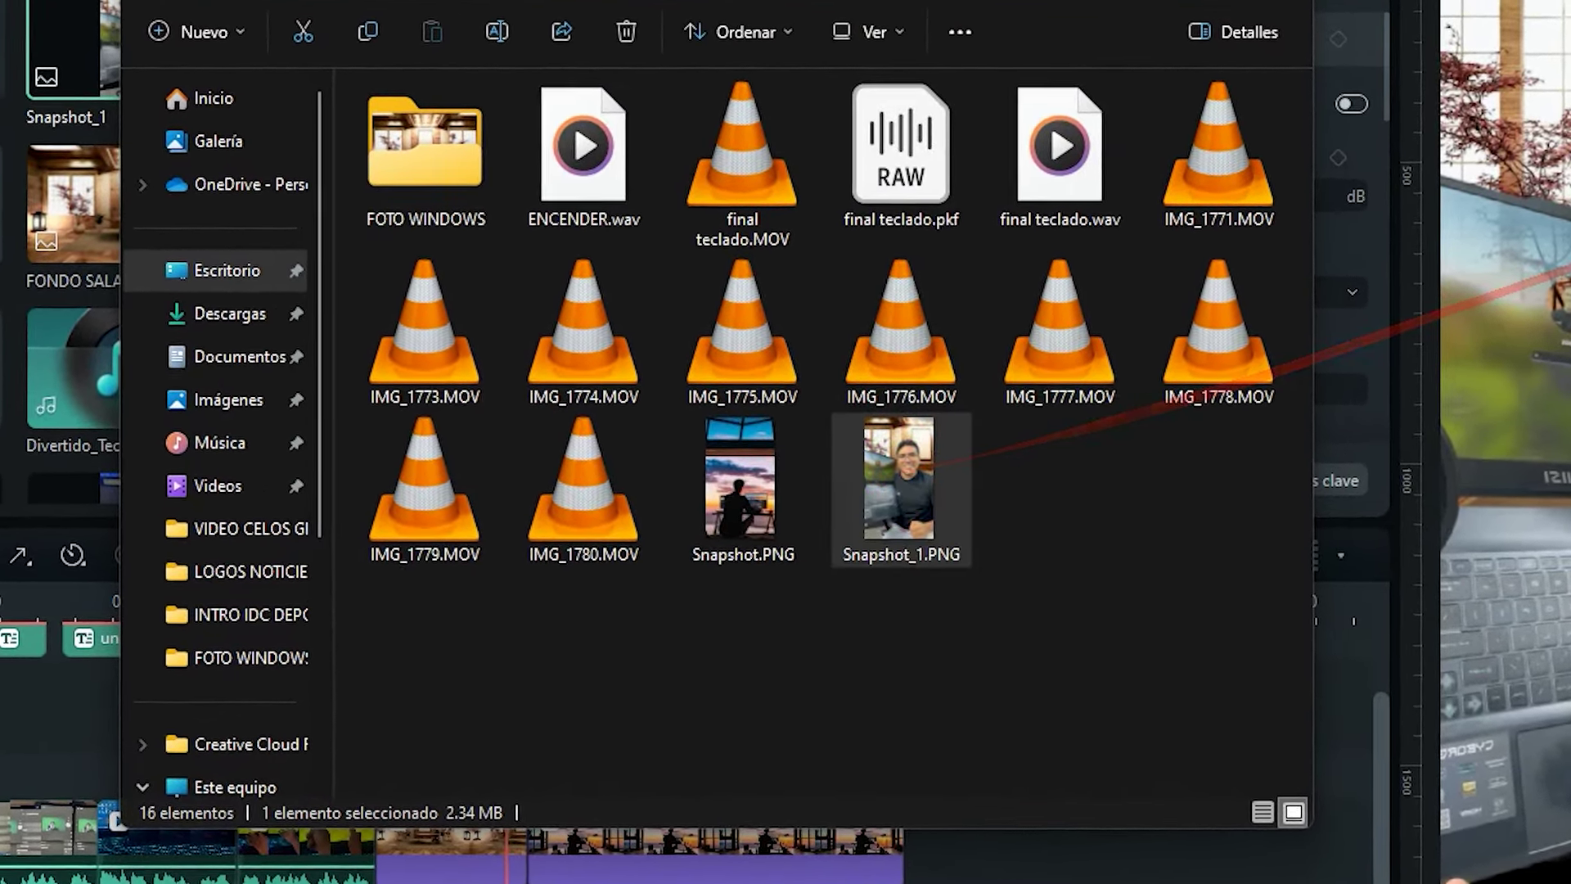
Open the saved Snapshot_1.PNG image to view it
double_click(900, 474)
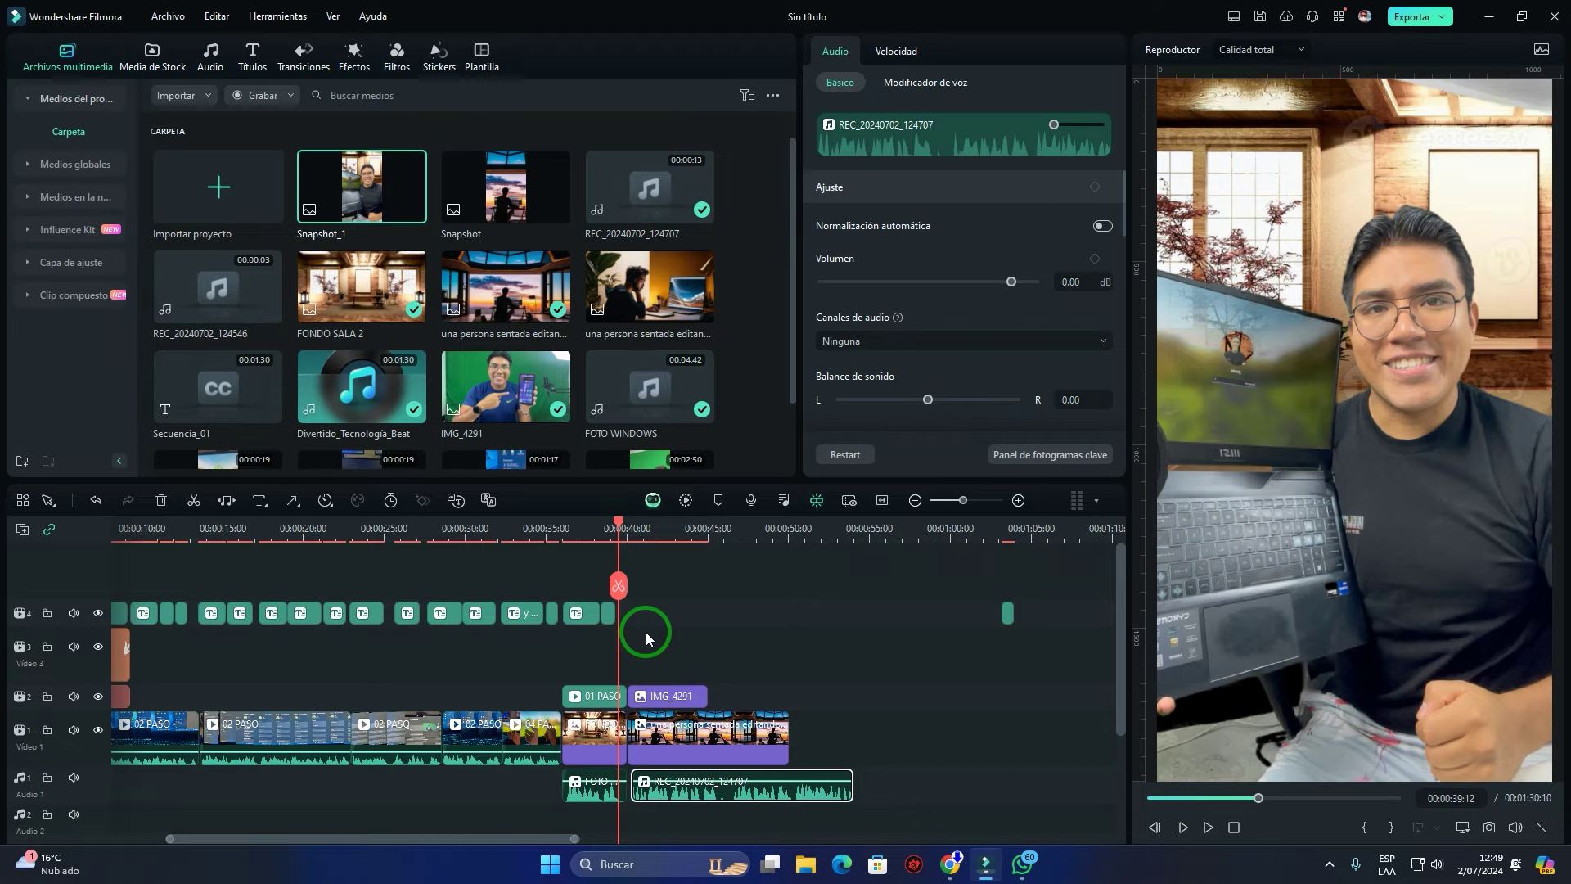
Open the local video export settings and name the output VIDEO DE PRUEBA
left_click(1440, 20)
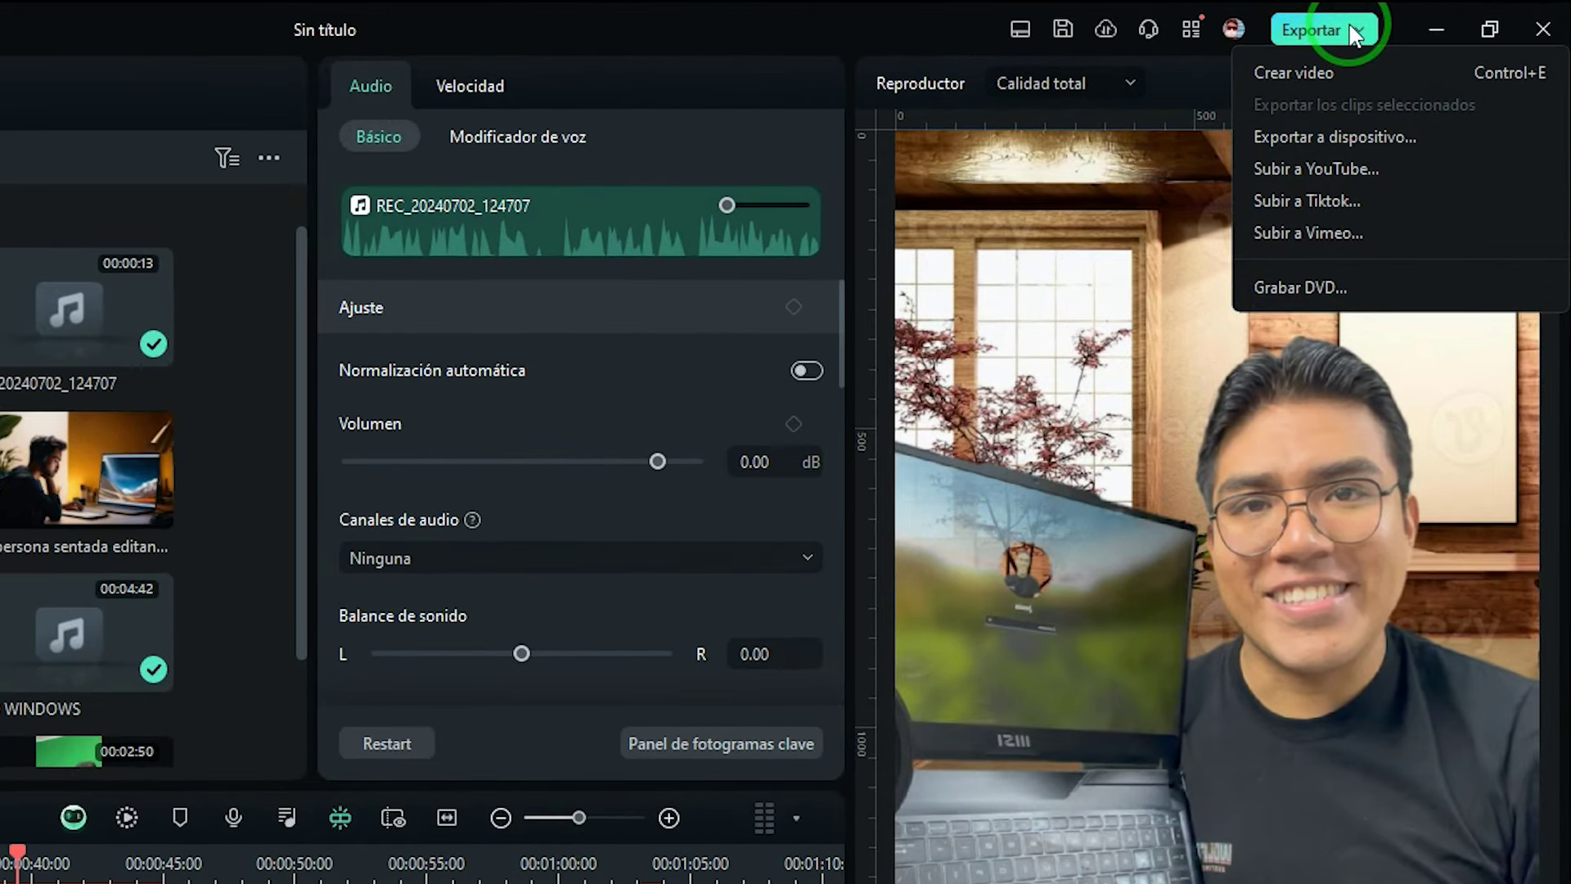
left_click(1317, 74)
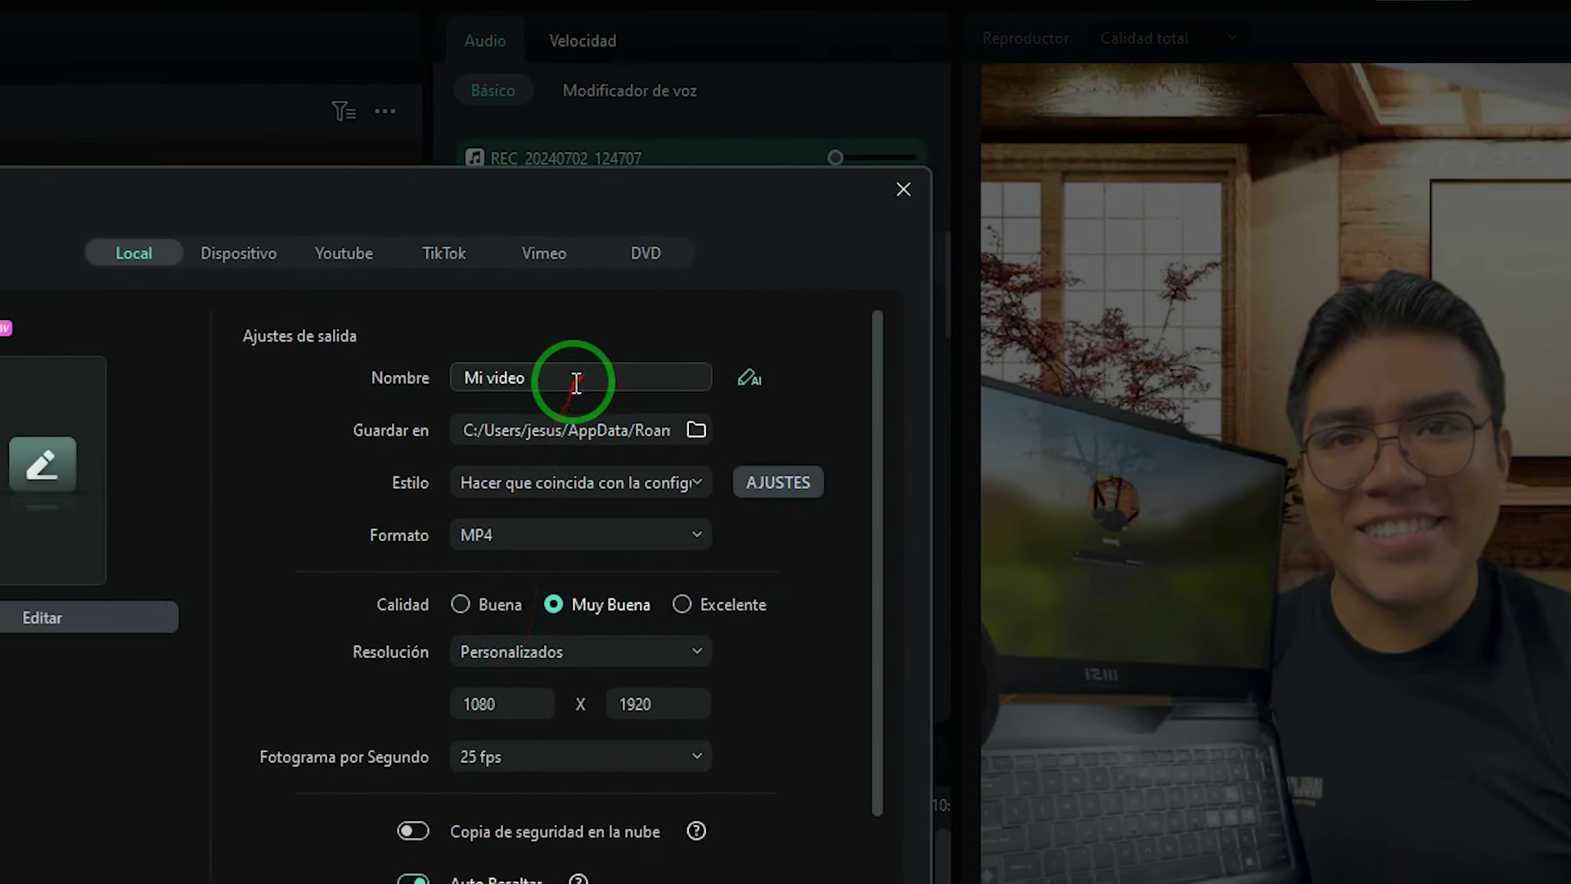
left_click(576, 382)
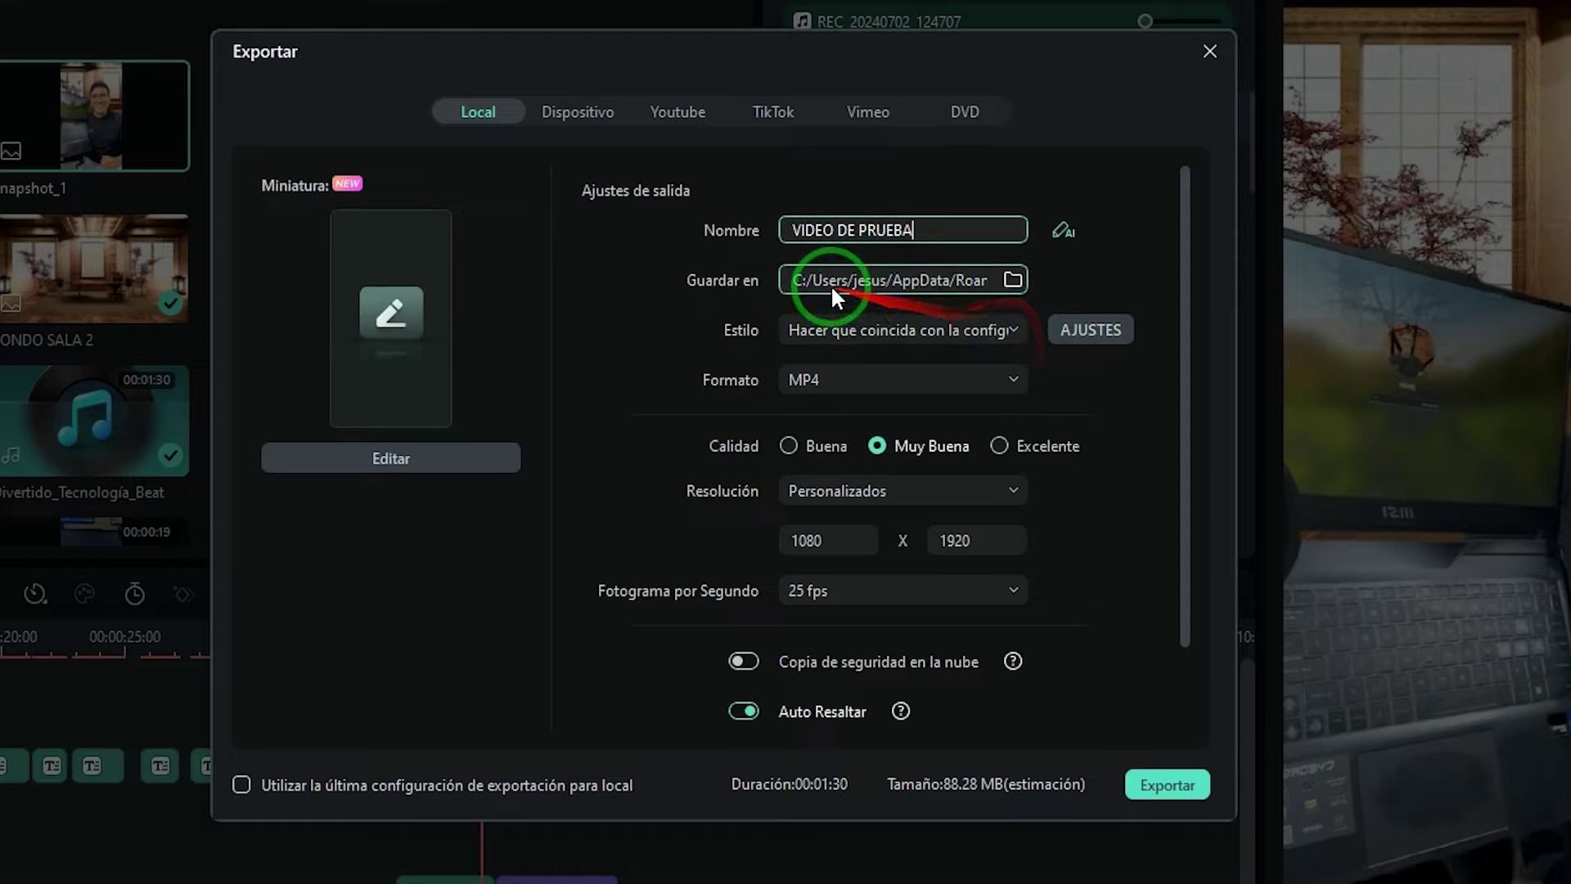
Check the destination folder chooser and the available output formats in the export settings
left_click(1013, 280)
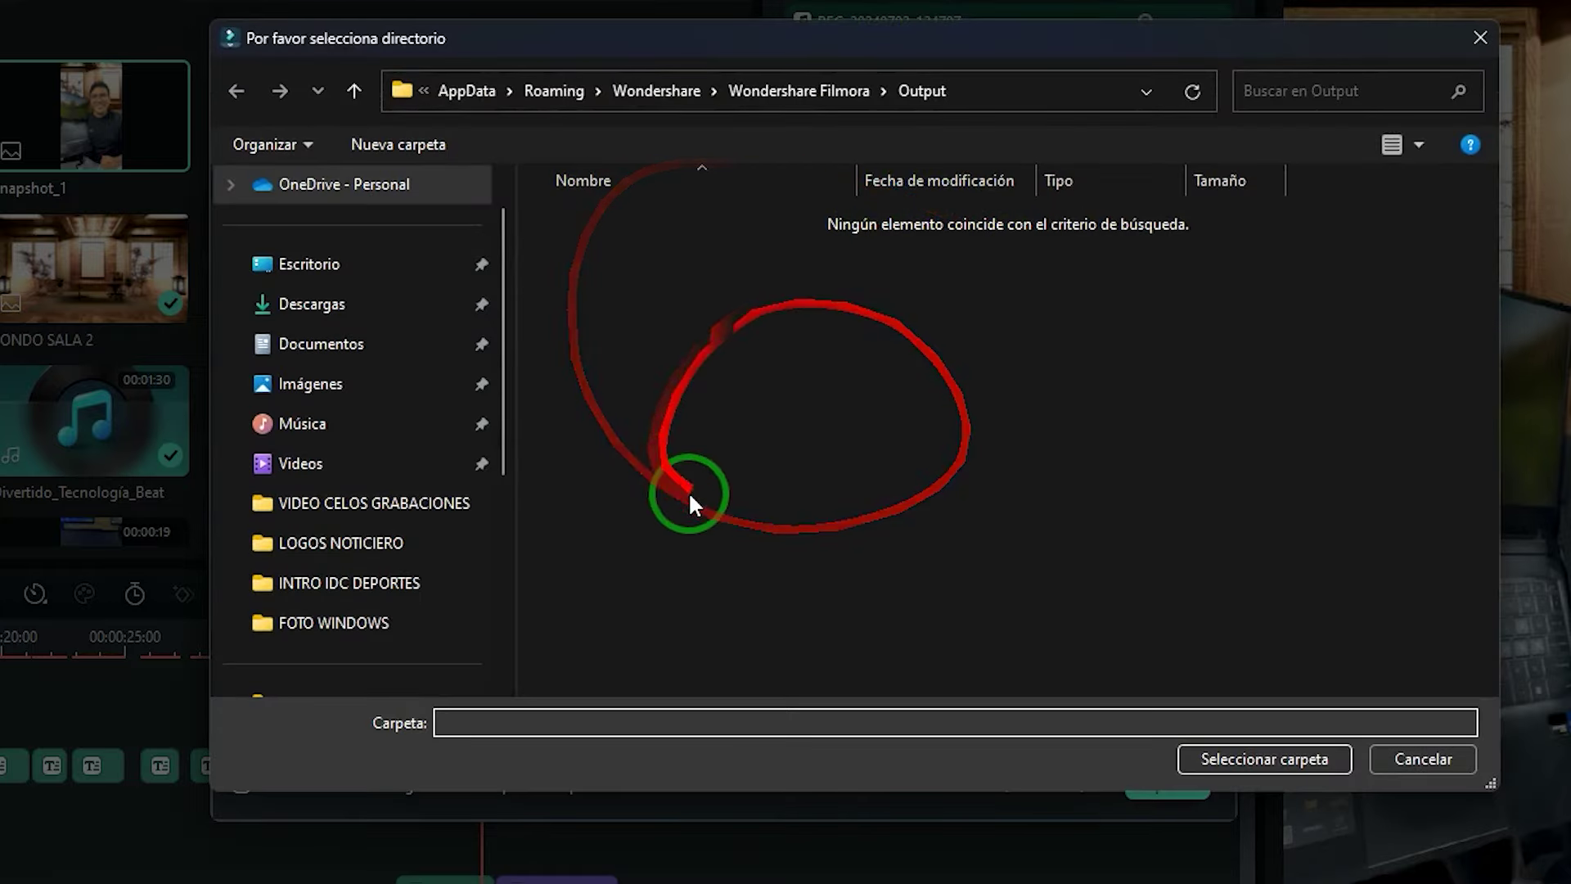
left_click(1407, 758)
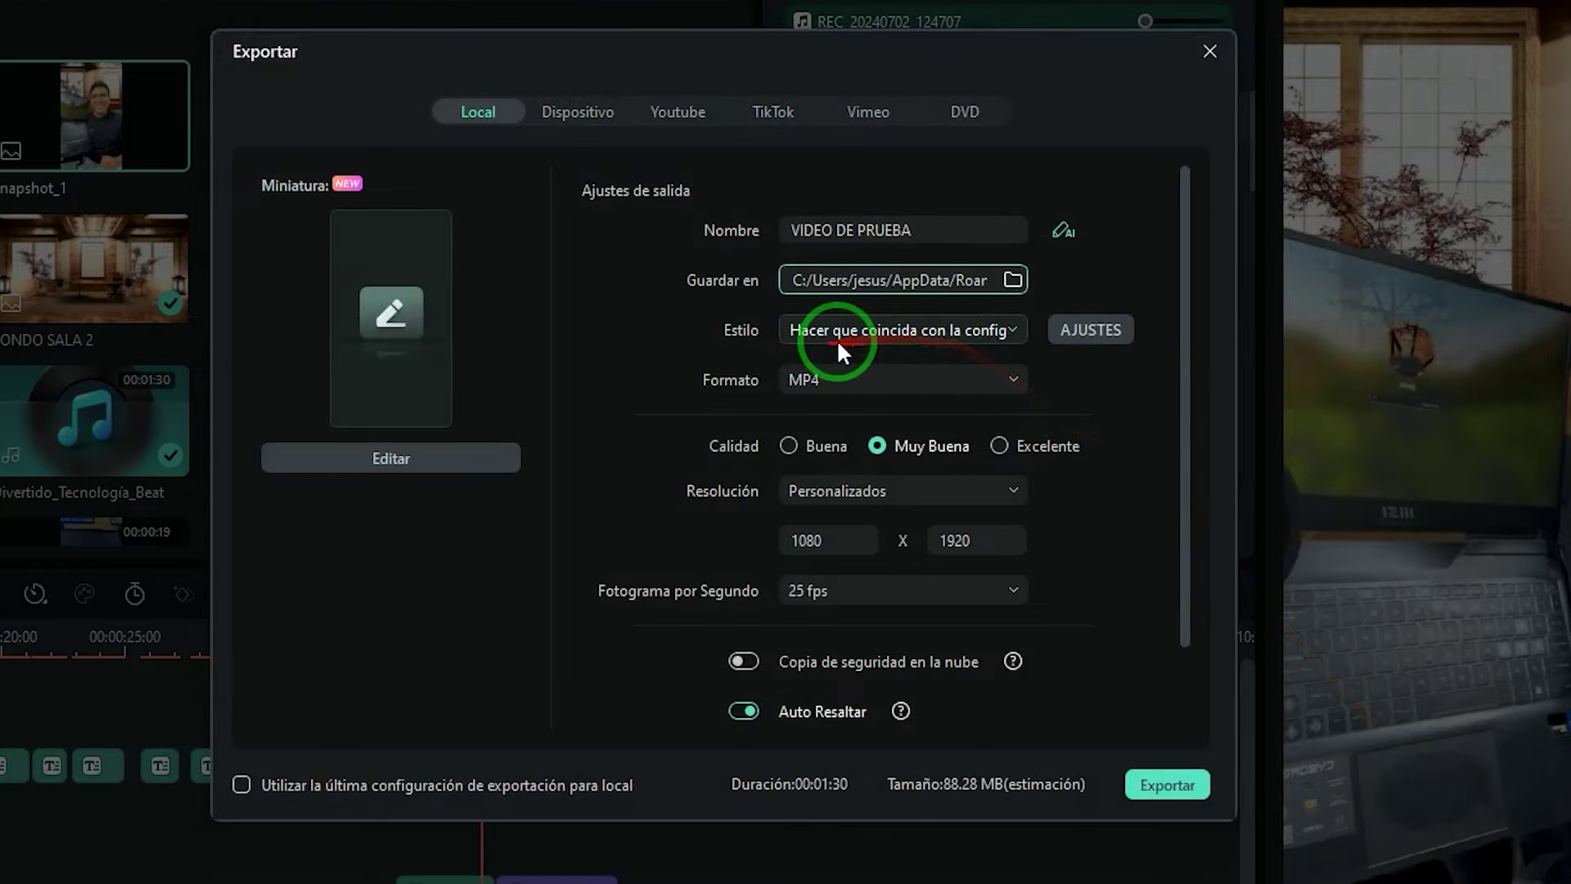
left_click(866, 379)
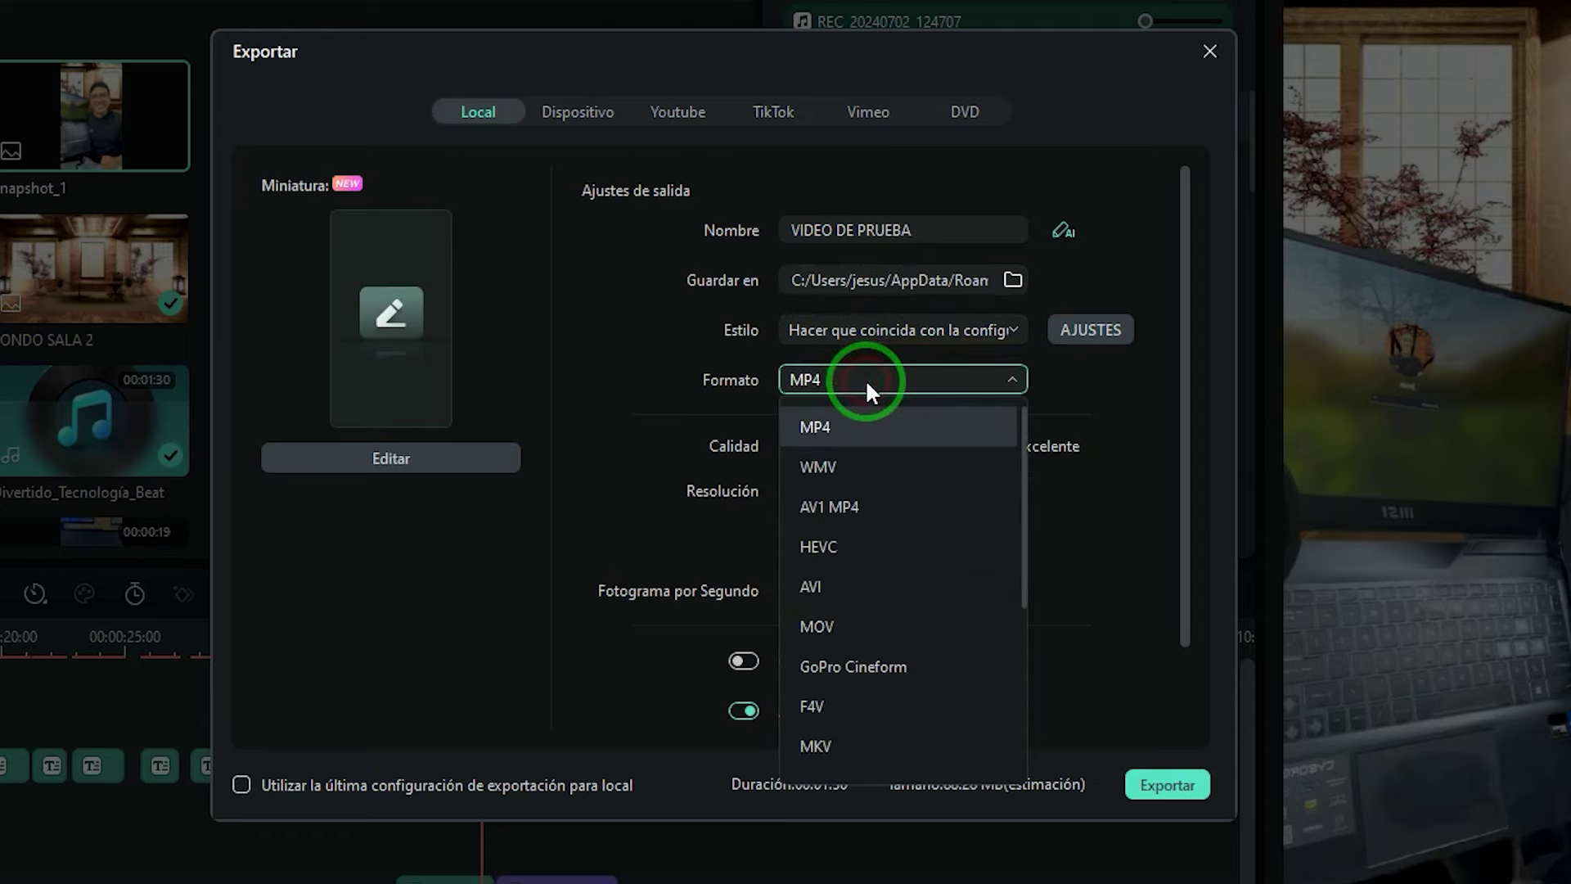
left_click(865, 379)
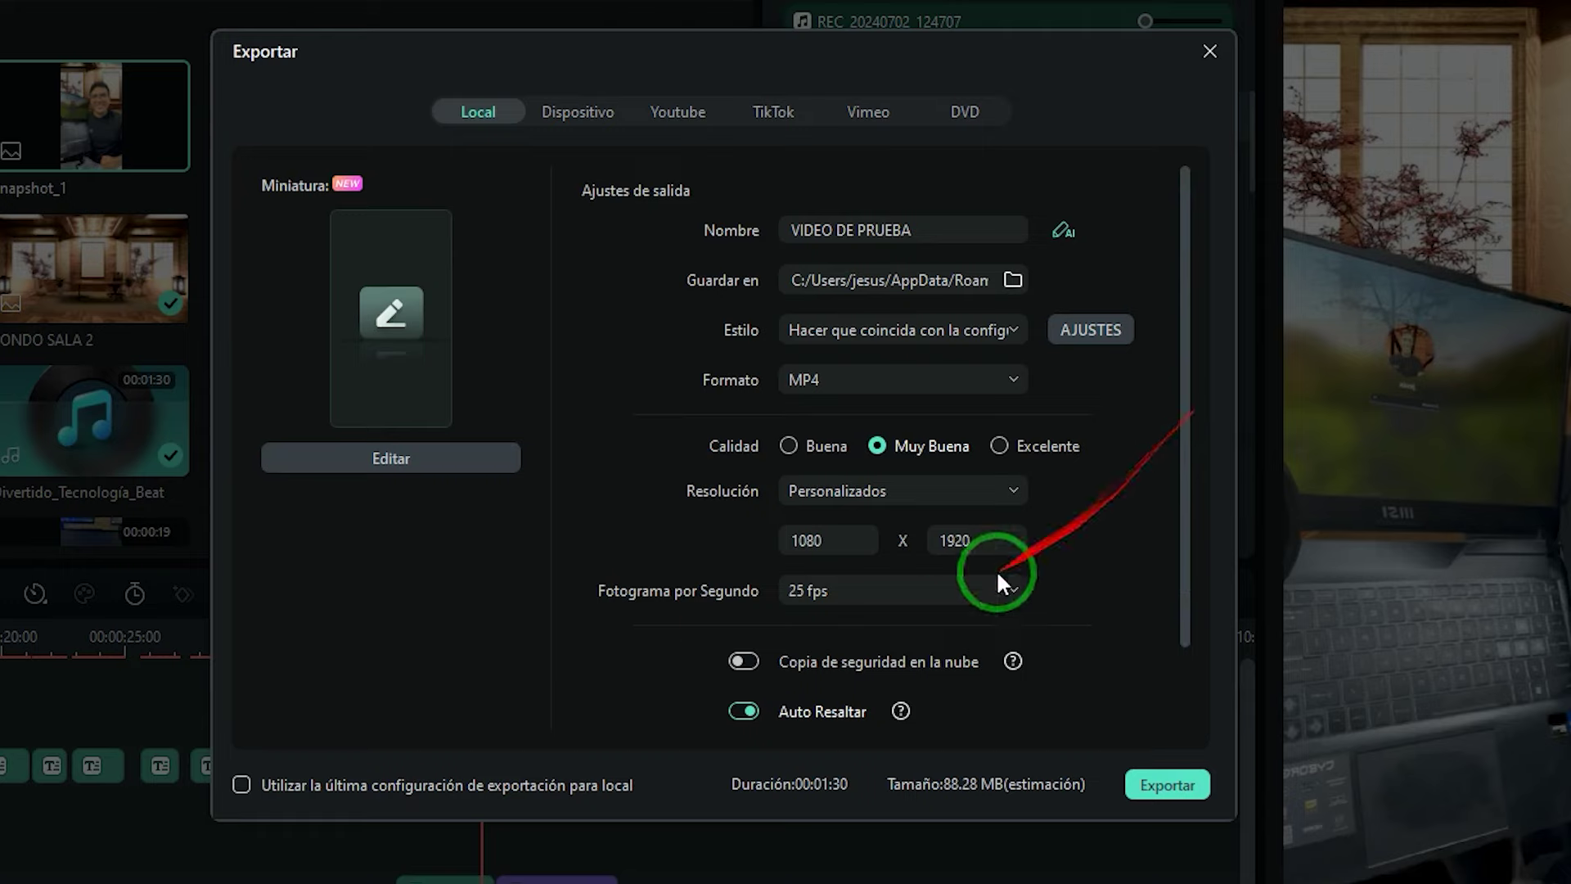
Set the export frame rate to 30 fps, review the remaining output options and start the export
left_click(842, 590)
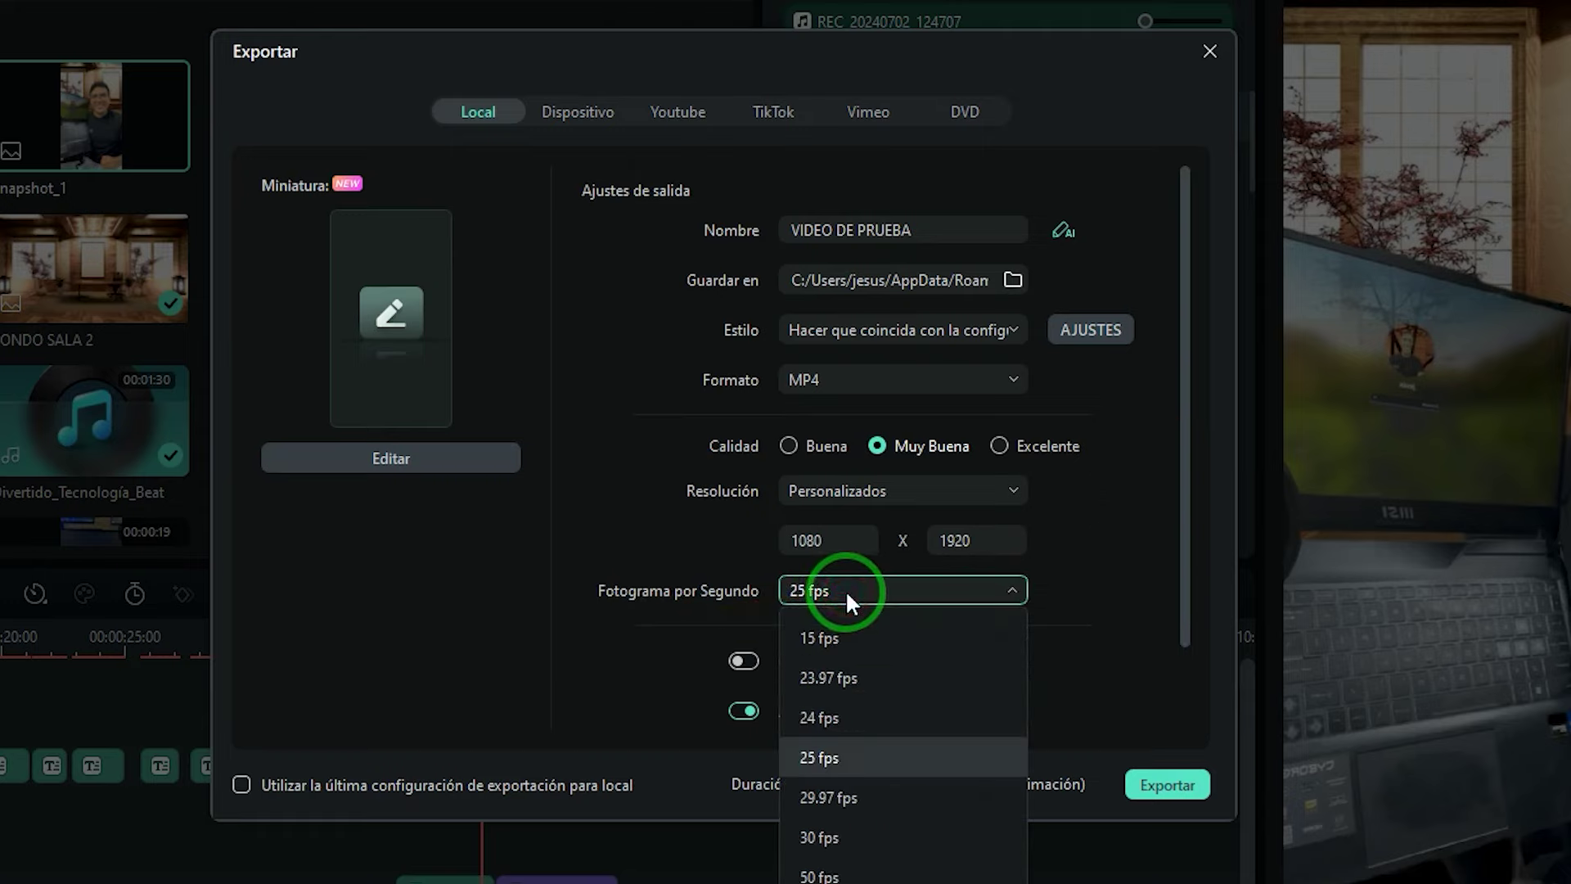
left_click(825, 837)
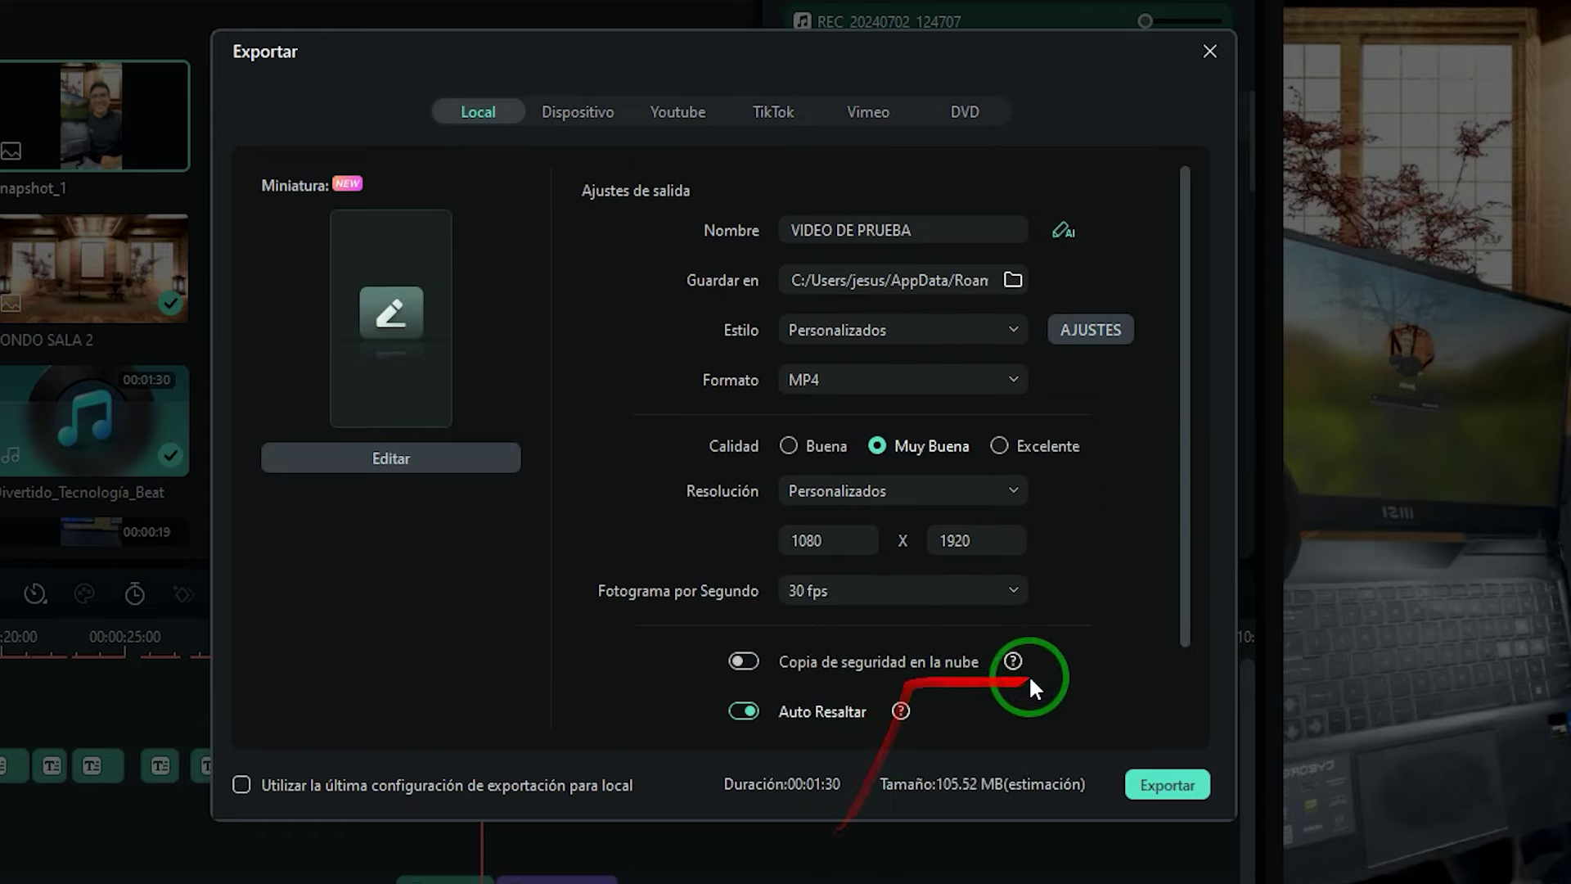
scroll(1101, 647, "down", 2)
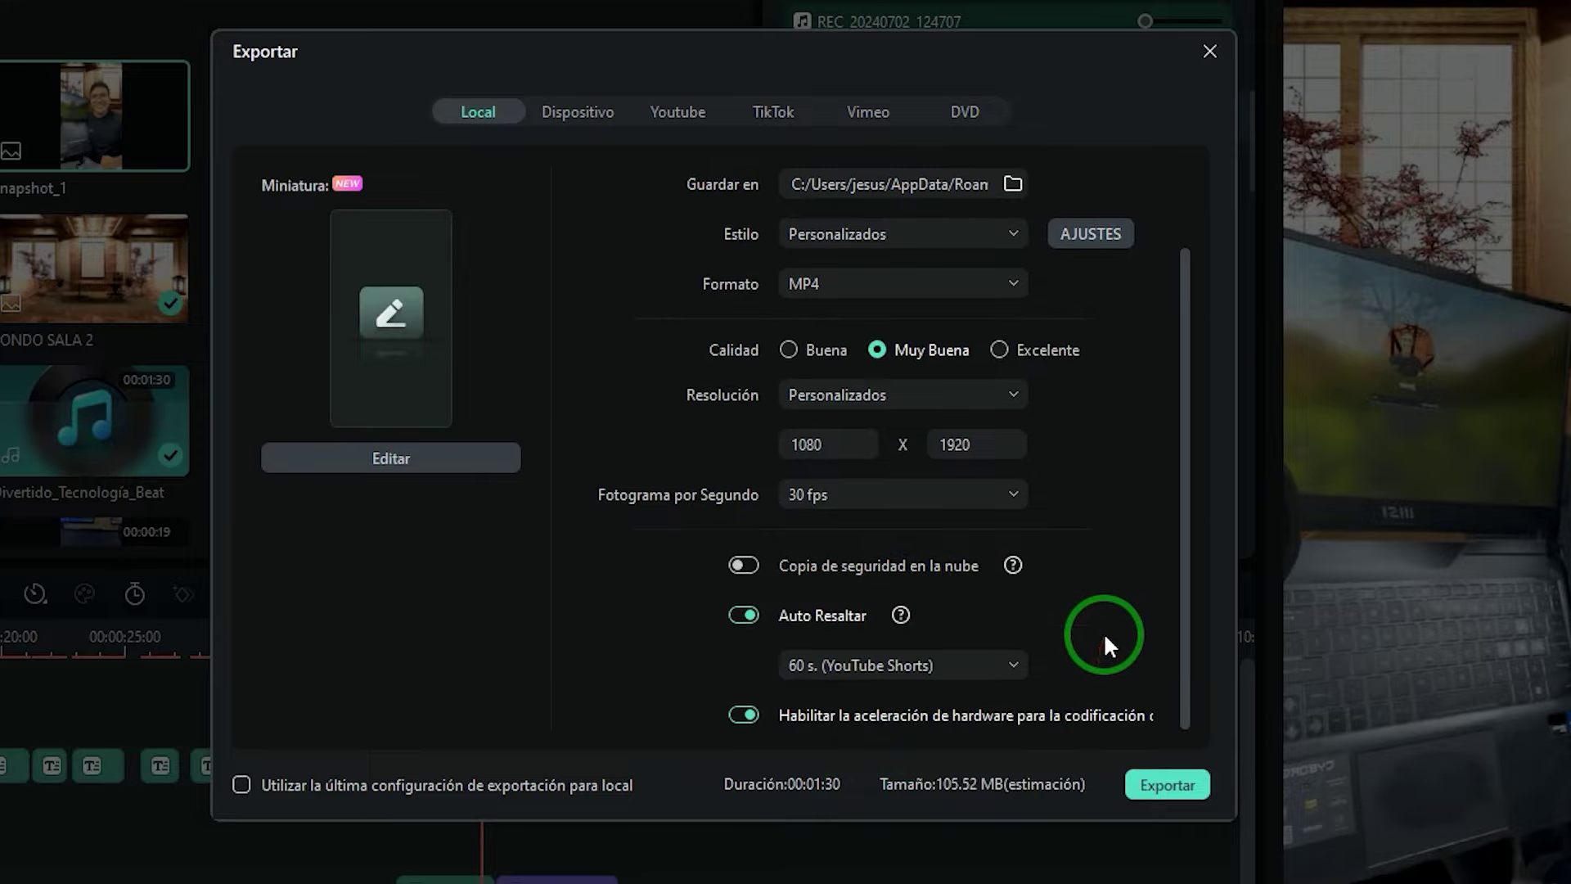
left_click(1161, 787)
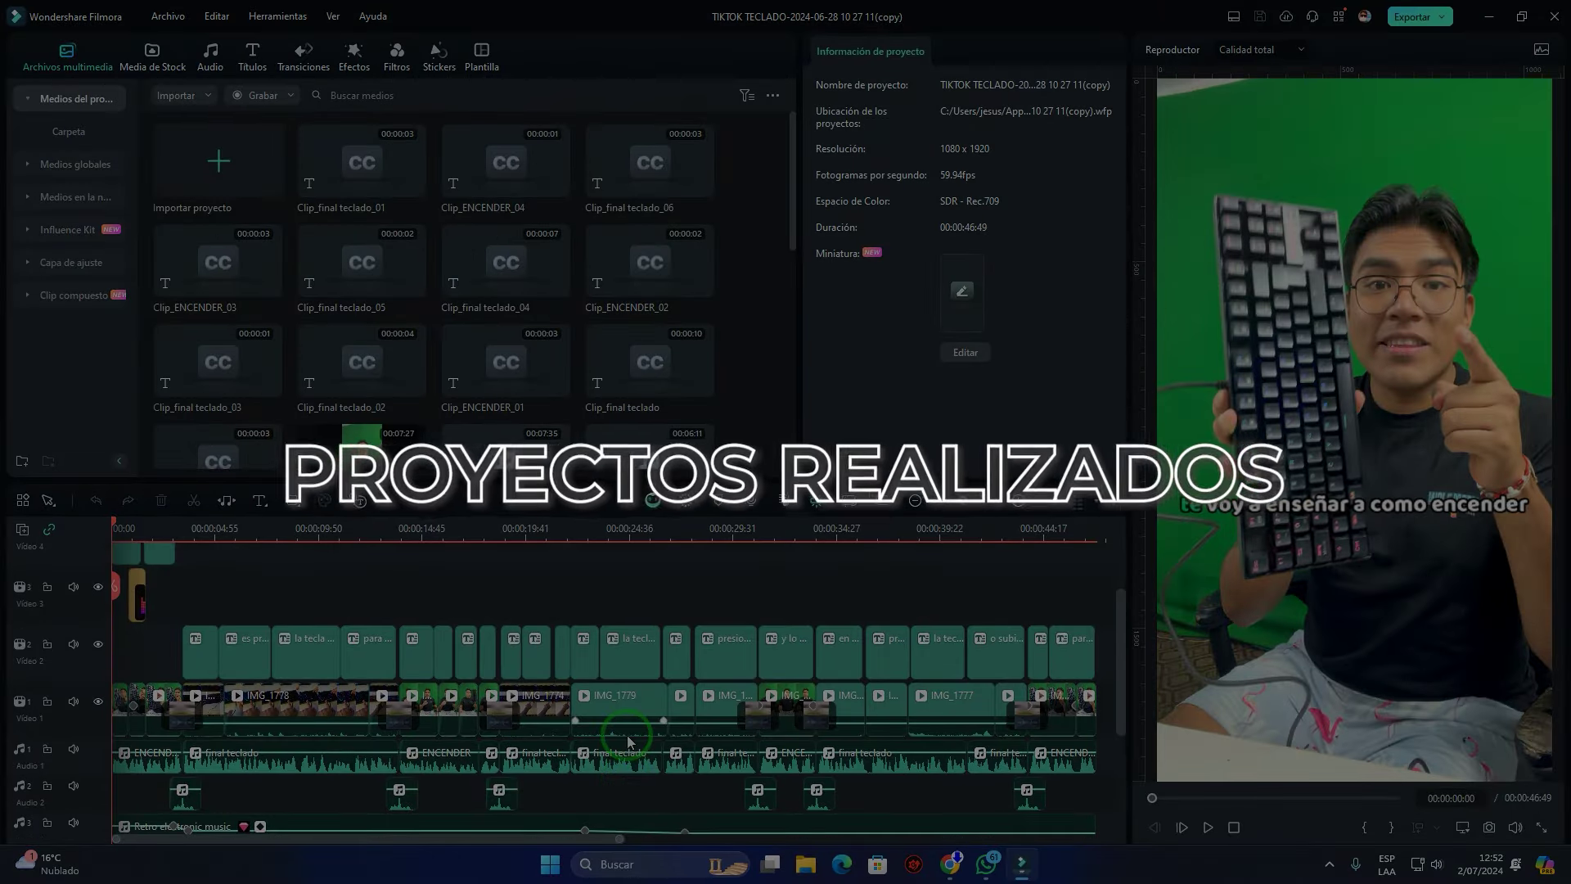
Examine the timeline tracks of the TIKTOK TECLADO project and play it from the start
scroll(425, 595, "down", 3)
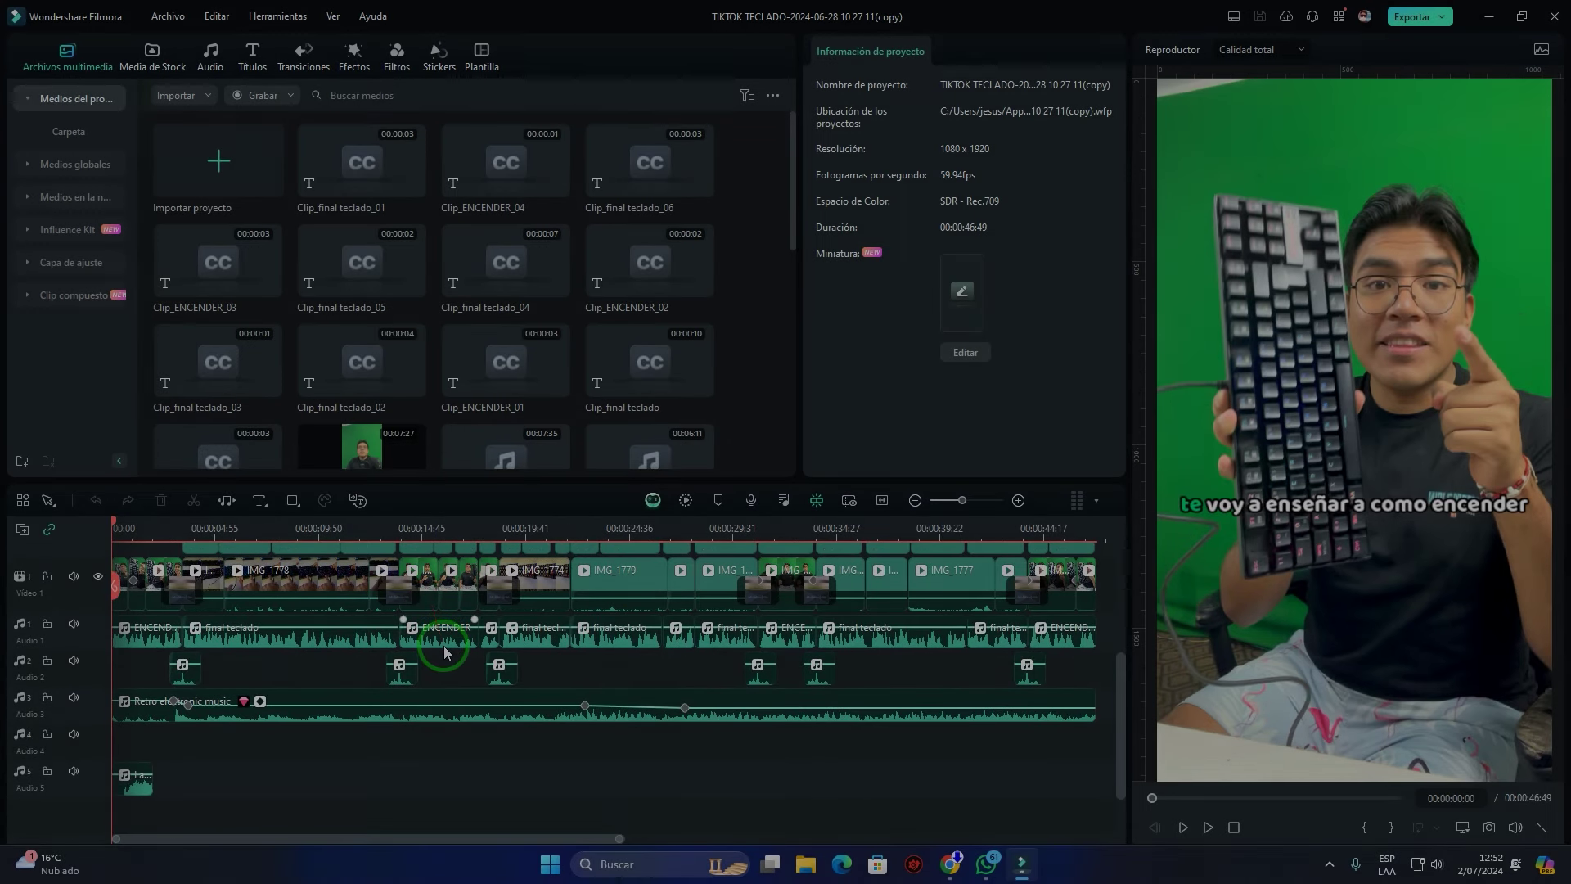
scroll(636, 728, "up", 2)
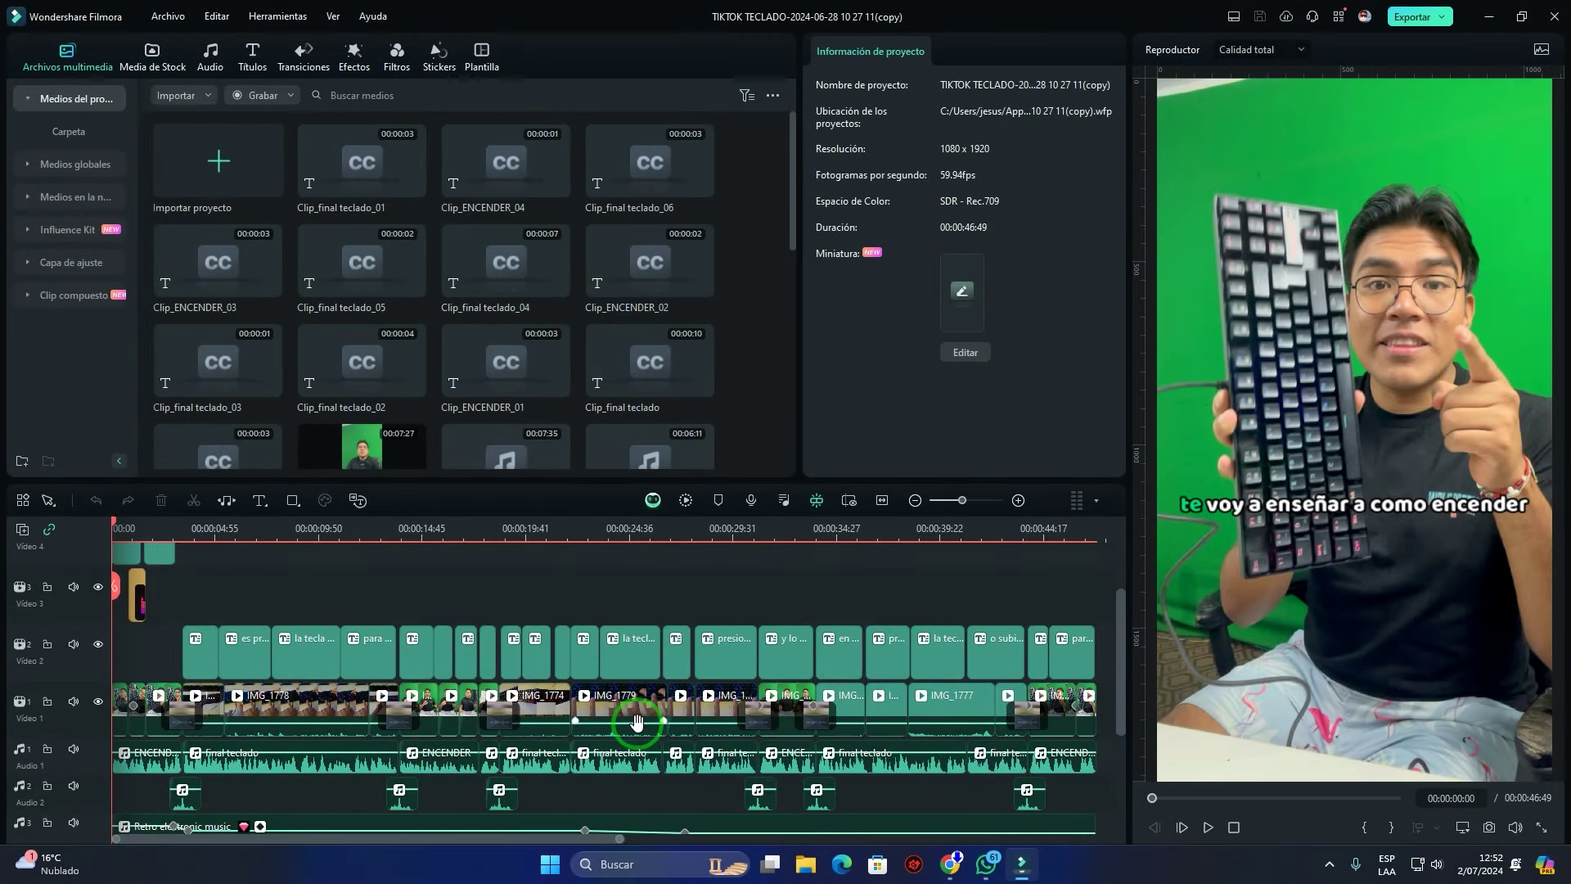
left_click(1214, 832)
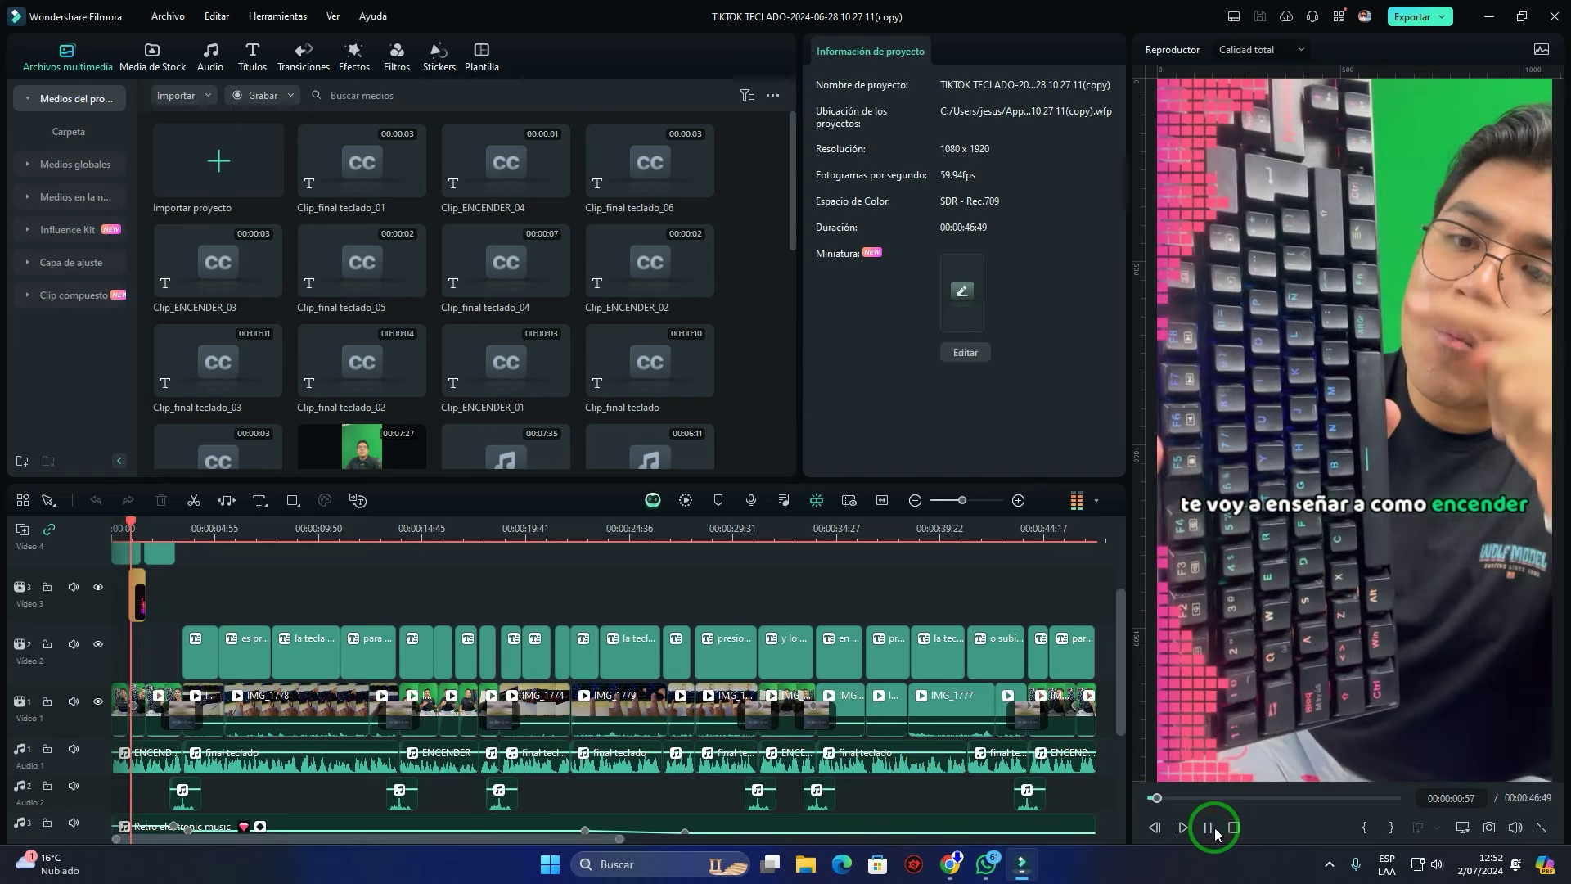